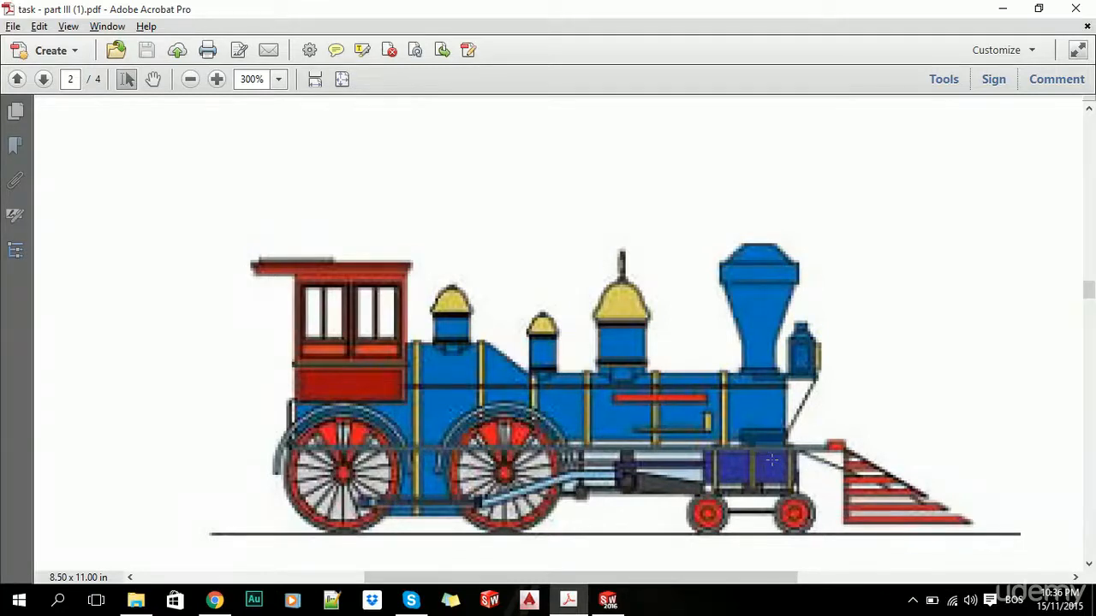
Step: Insert the Train_cart.SLDPRT part from the Train_English folder into the SOLIDWORKS assembly, below the main body's narrow front section
{"action": "key", "text": "alt+Tab"}
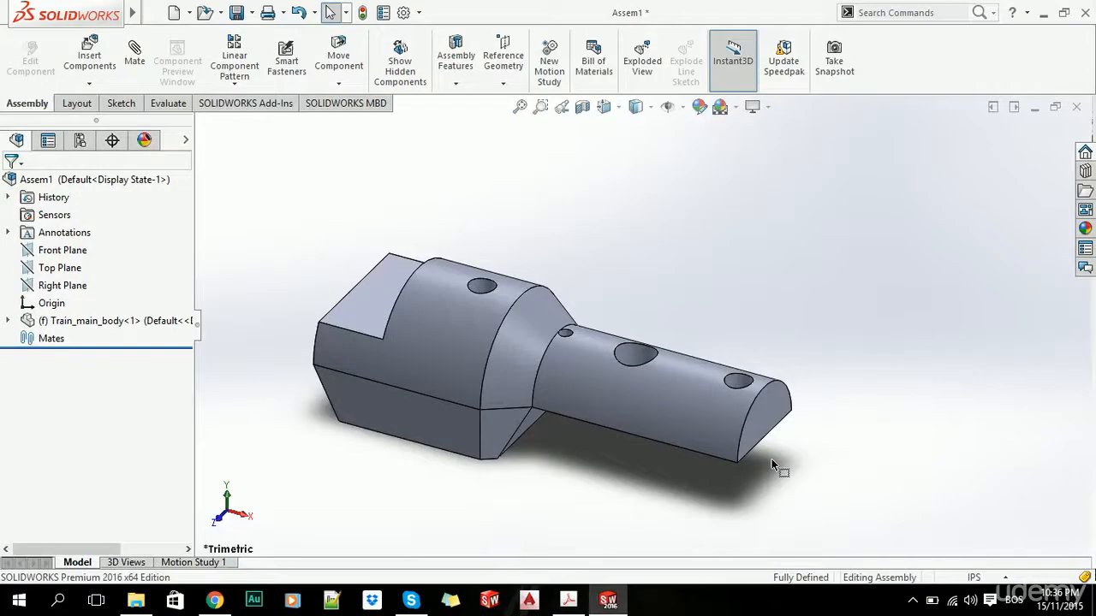
{"action": "left_click", "coordinate": [136, 601]}
{"action": "left_click", "coordinate": [256, 487]}
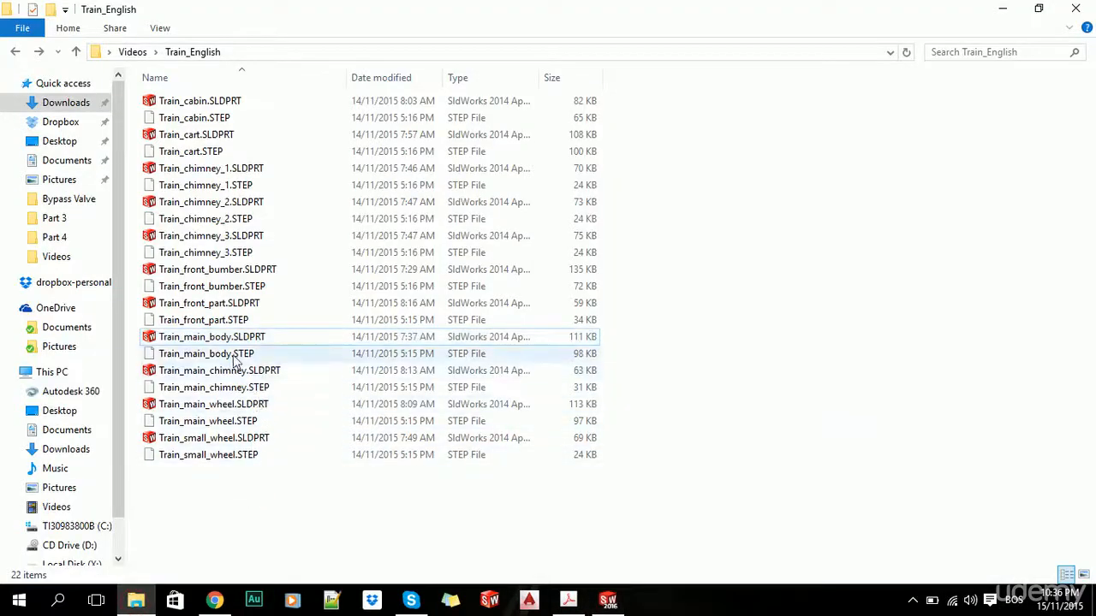
{"action": "left_click_drag", "start_coordinate": [164, 137], "coordinate": [629, 467]}
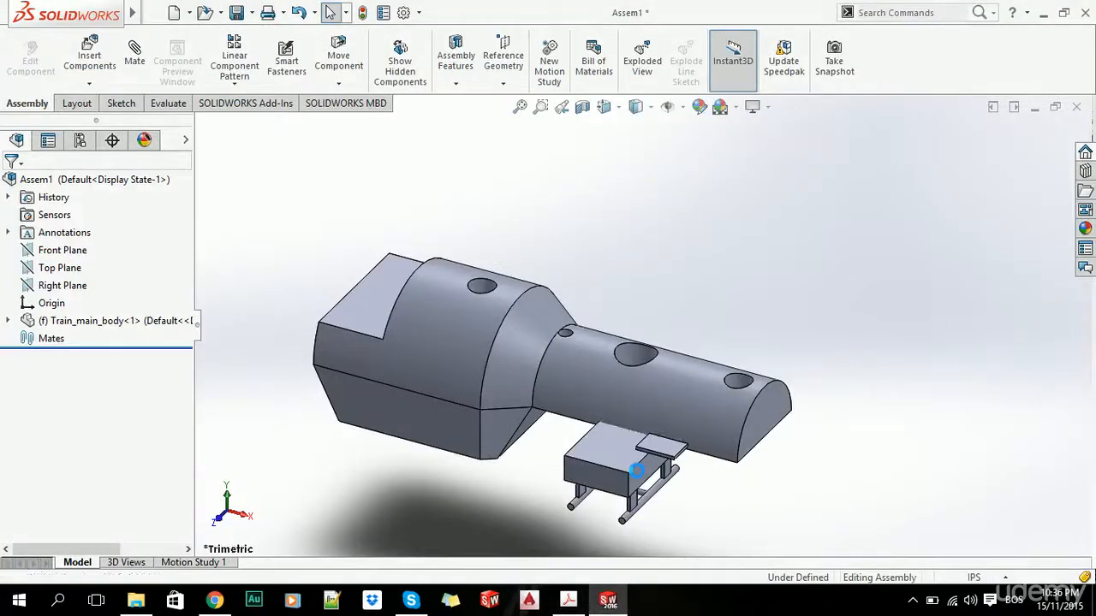
Step: Add a coincident mate between the cart block's top face and the flat underside of the main body's narrow front section
{"action": "left_click", "coordinate": [135, 53]}
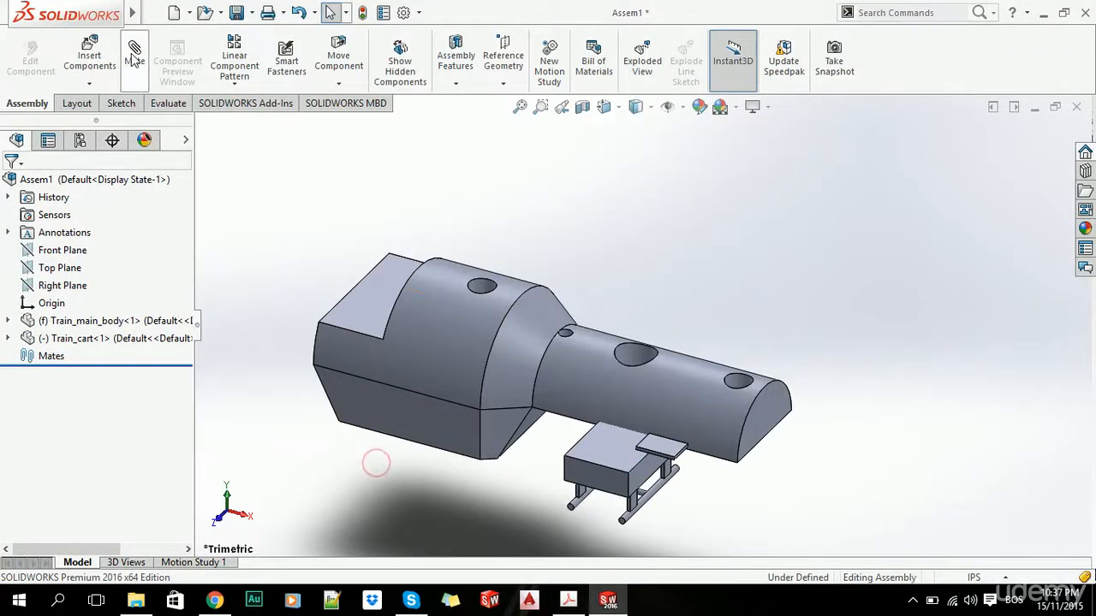
{"action": "left_click", "coordinate": [605, 444]}
{"action": "middle_click_drag", "start_coordinate": [801, 523], "coordinate": [685, 293]}
{"action": "left_click", "coordinate": [647, 276]}
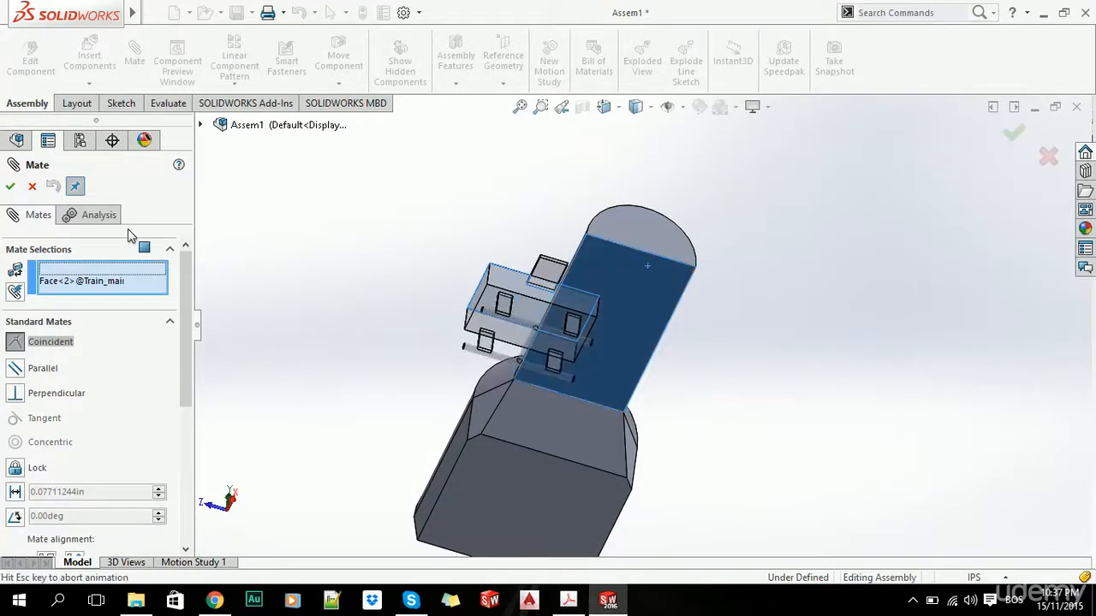
{"action": "left_click", "coordinate": [10, 185]}
{"action": "middle_click_drag", "start_coordinate": [454, 346], "coordinate": [511, 432]}
Step: Examine the locomotive reference drawing in the PDF for the cart's position under the body, and return to the assembly
{"action": "key", "text": "alt+Tab"}
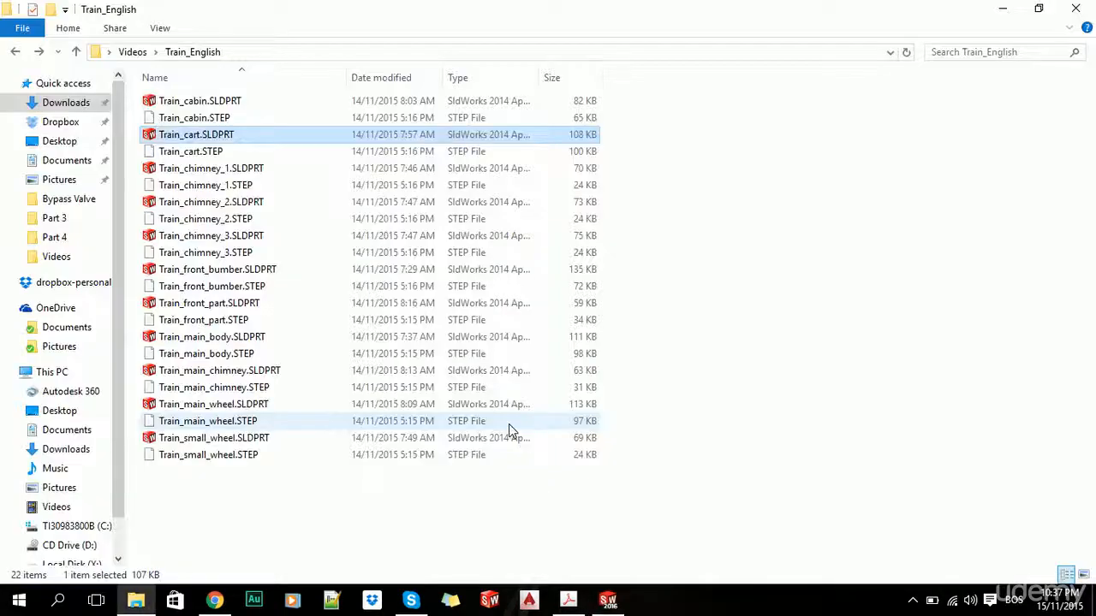
{"action": "key", "text": "alt+Tab"}
{"action": "key", "text": "alt+Tab"}
{"action": "key", "text": "alt+Tab"}
{"action": "key", "text": "alt+Tab"}
{"action": "key", "text": "alt+Tab"}
{"action": "key", "text": "alt+Tab"}
{"action": "key", "text": "alt+Tab"}
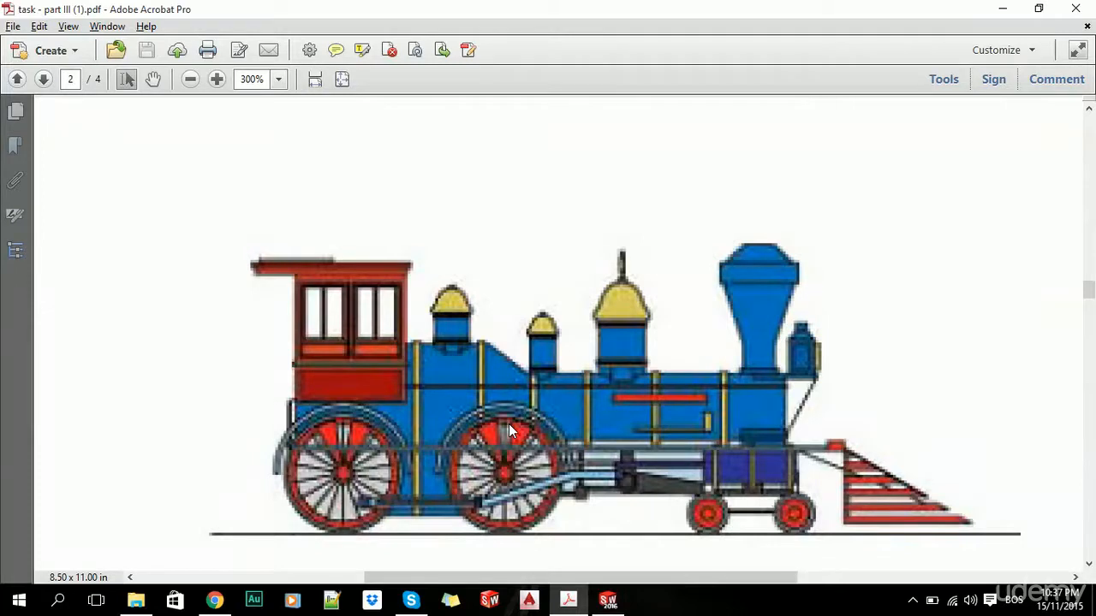
{"action": "key", "text": "alt+Tab"}
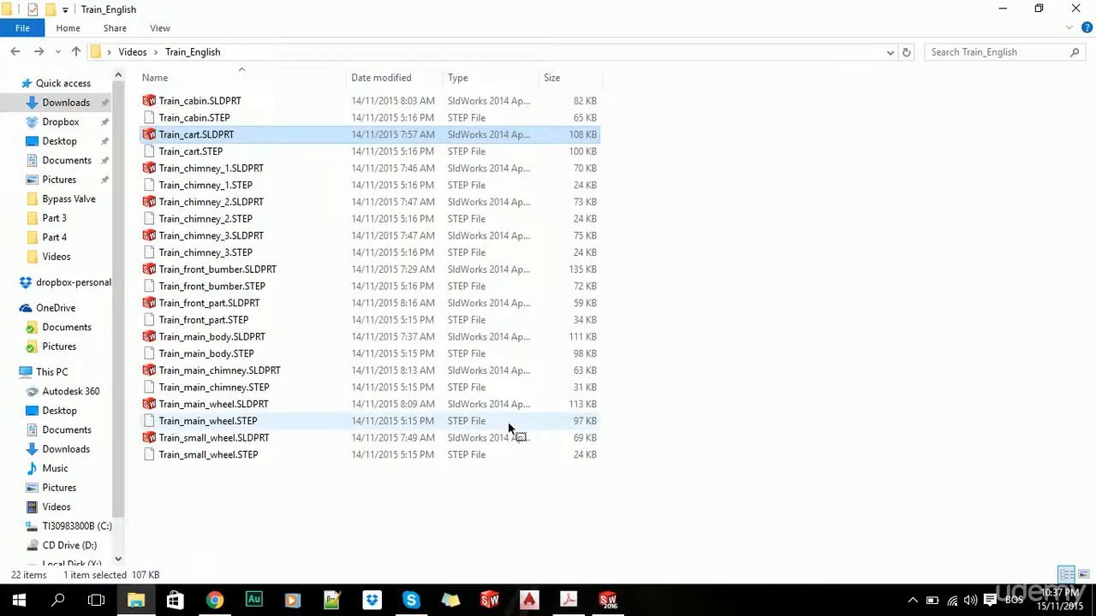
{"action": "key", "text": "alt+Tab"}
{"action": "key", "text": "alt+Tab"}
{"action": "key", "text": "alt+Tab"}
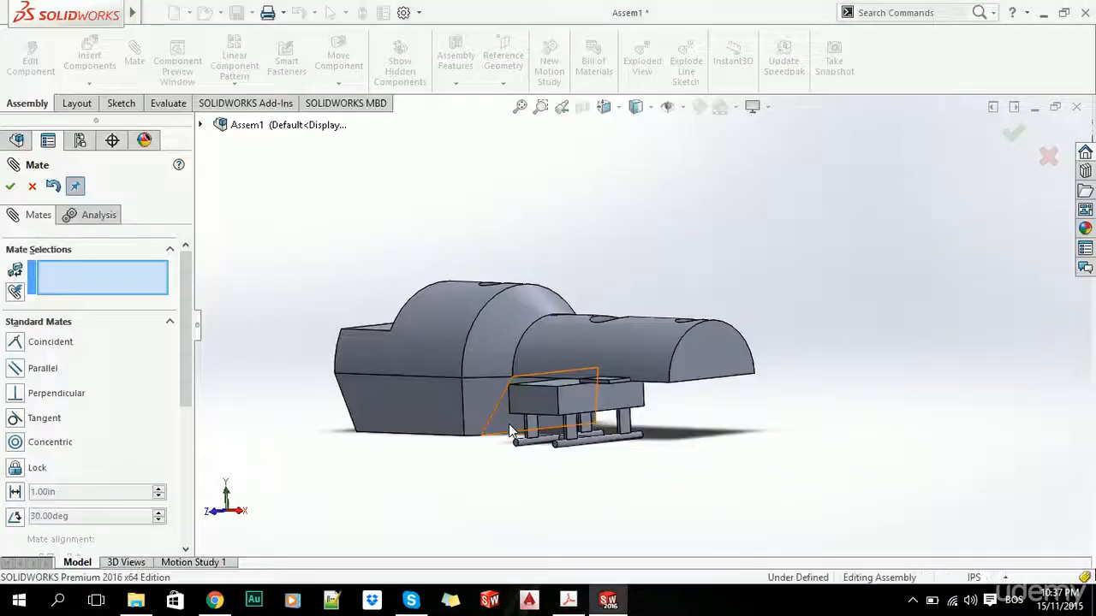
Step: Add a coincident mate between the cart block's front face and the semicircular front end face of the main body
{"action": "middle_click_drag", "start_coordinate": [510, 428], "coordinate": [640, 393]}
{"action": "scroll", "coordinate": [668, 440], "scroll_direction": "down", "scroll_amount": 4}
{"action": "scroll", "coordinate": [675, 426], "scroll_direction": "up", "scroll_amount": 3}
{"action": "left_click", "coordinate": [671, 431]}
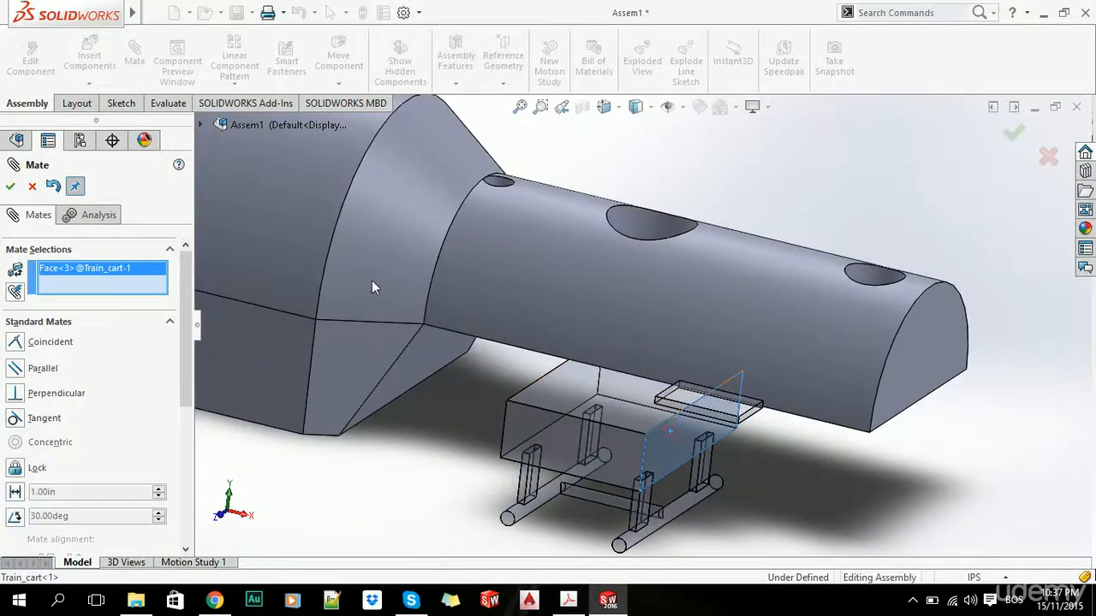
{"action": "left_click", "coordinate": [916, 365]}
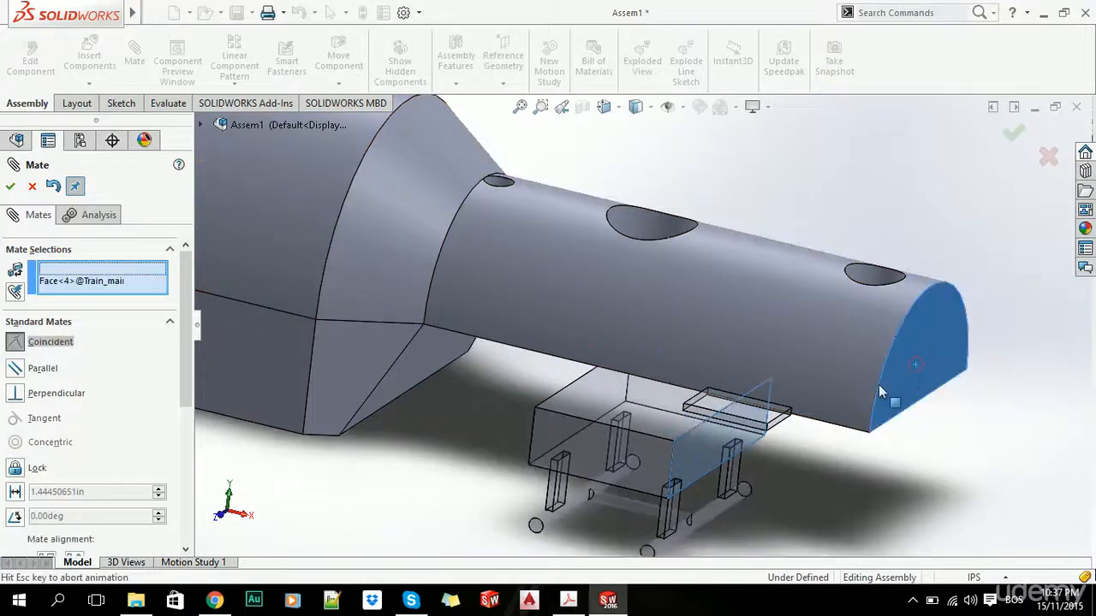
{"action": "left_click", "coordinate": [10, 186]}
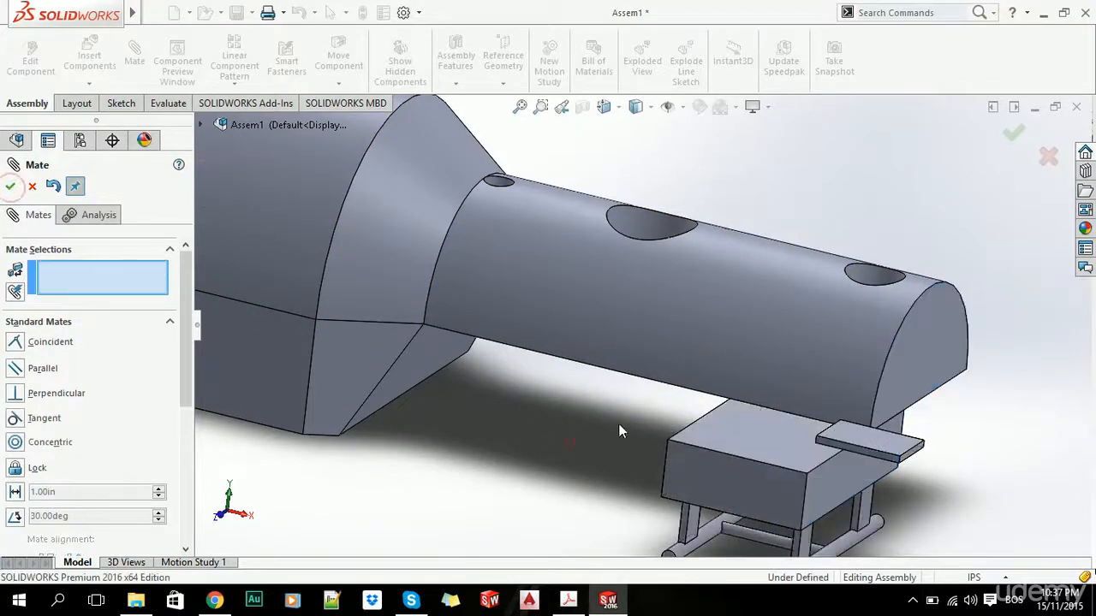
Step: Center the cart on the main body with a coincident mate between both parts' Front Planes, and finish mating
{"action": "middle_click_drag", "start_coordinate": [618, 424], "coordinate": [653, 317]}
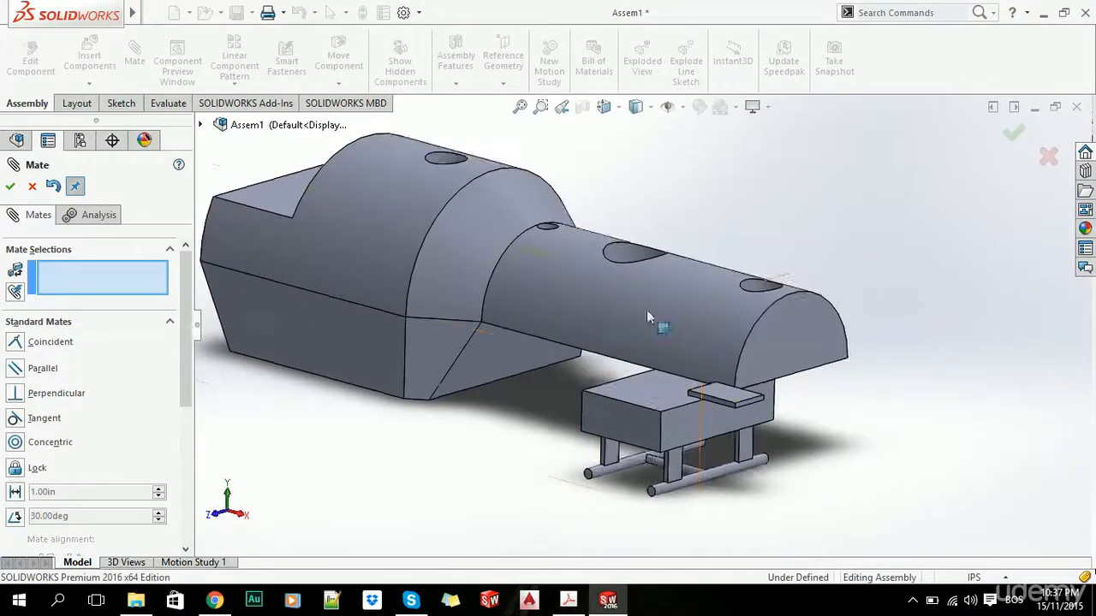
{"action": "left_click", "coordinate": [202, 125]}
{"action": "left_click", "coordinate": [219, 267]}
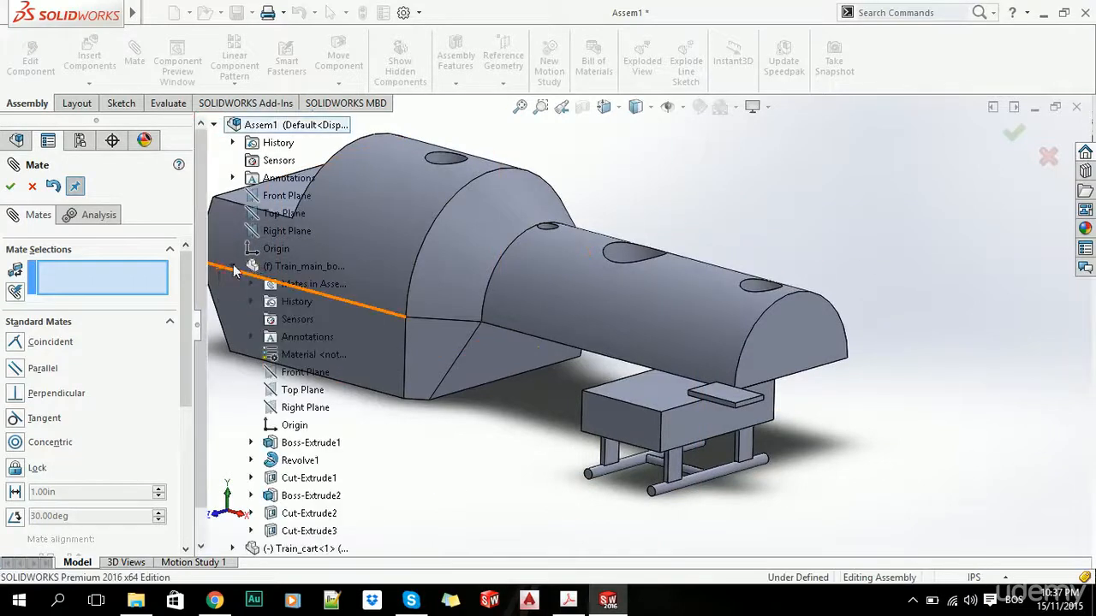
{"action": "left_click", "coordinate": [304, 377]}
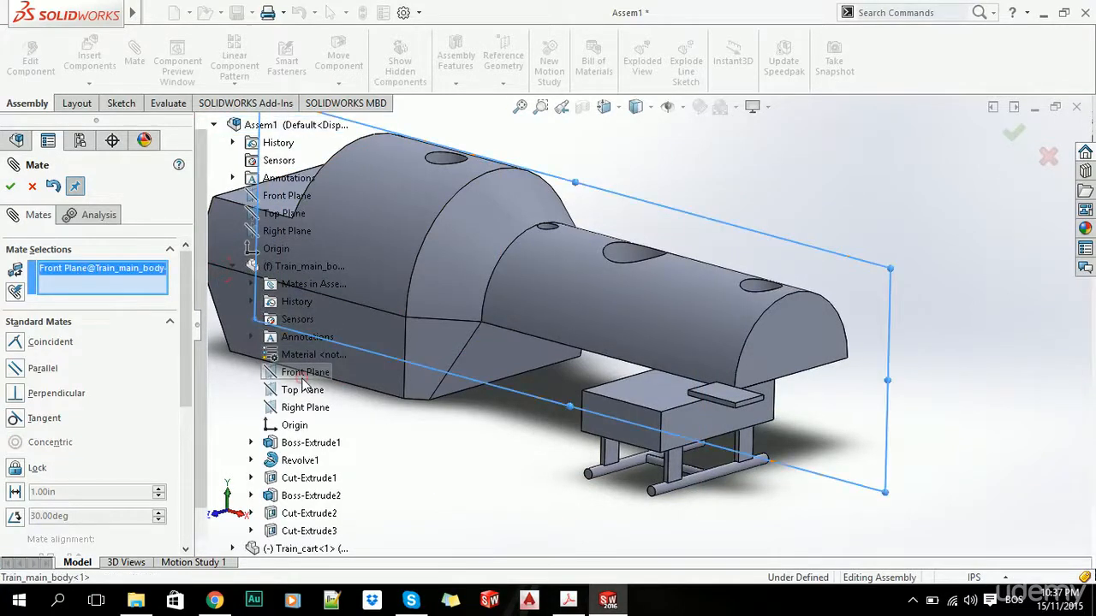
{"action": "scroll", "coordinate": [271, 402], "scroll_direction": "down", "scroll_amount": 1}
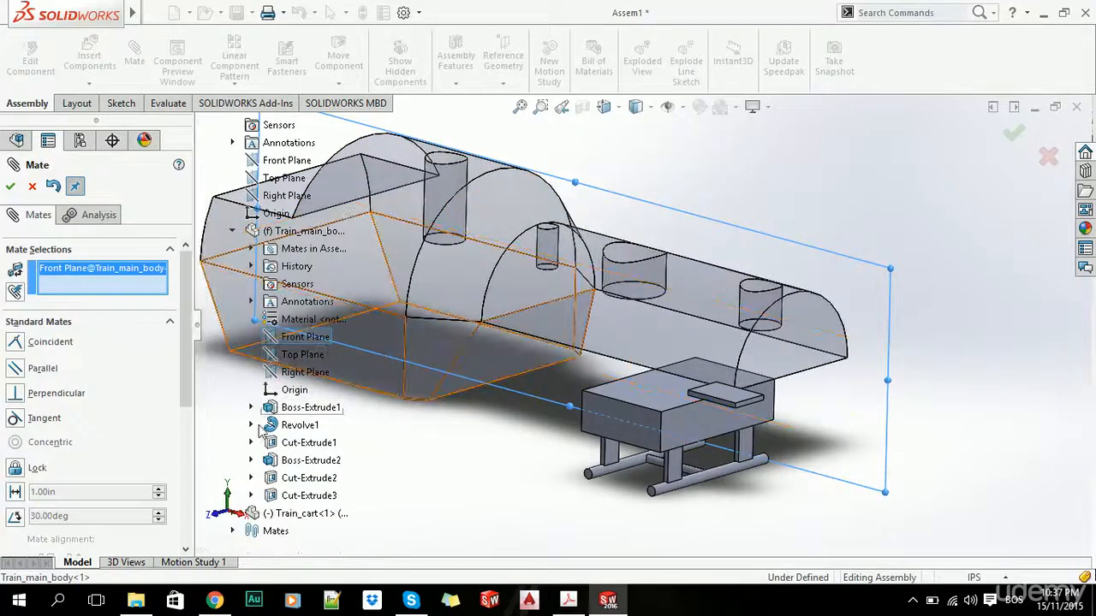
{"action": "left_click", "coordinate": [233, 513]}
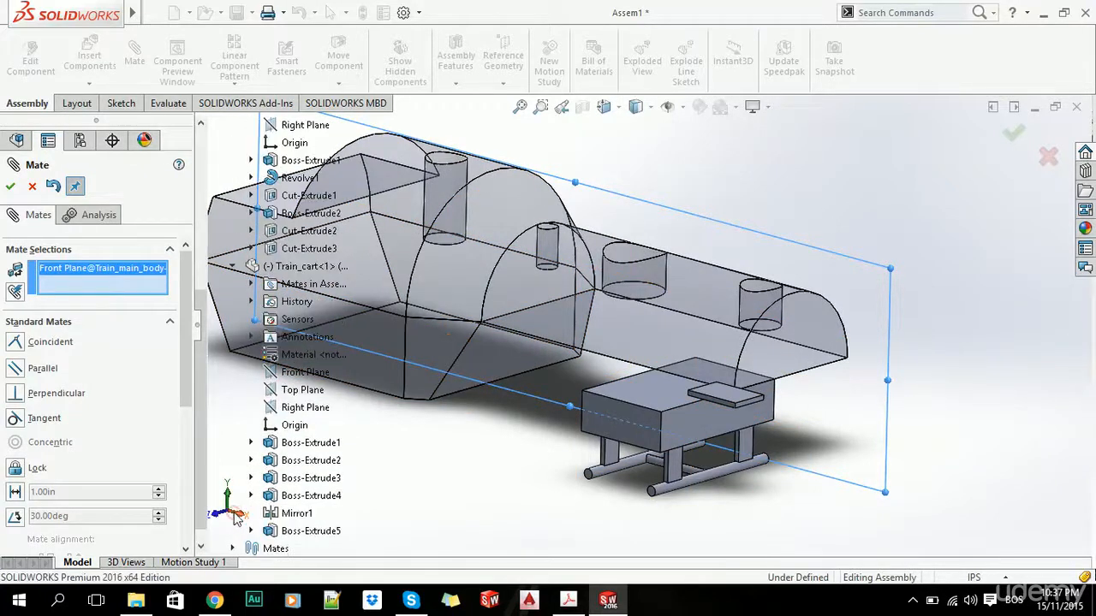
{"action": "scroll", "coordinate": [290, 401], "scroll_direction": "down", "scroll_amount": 1}
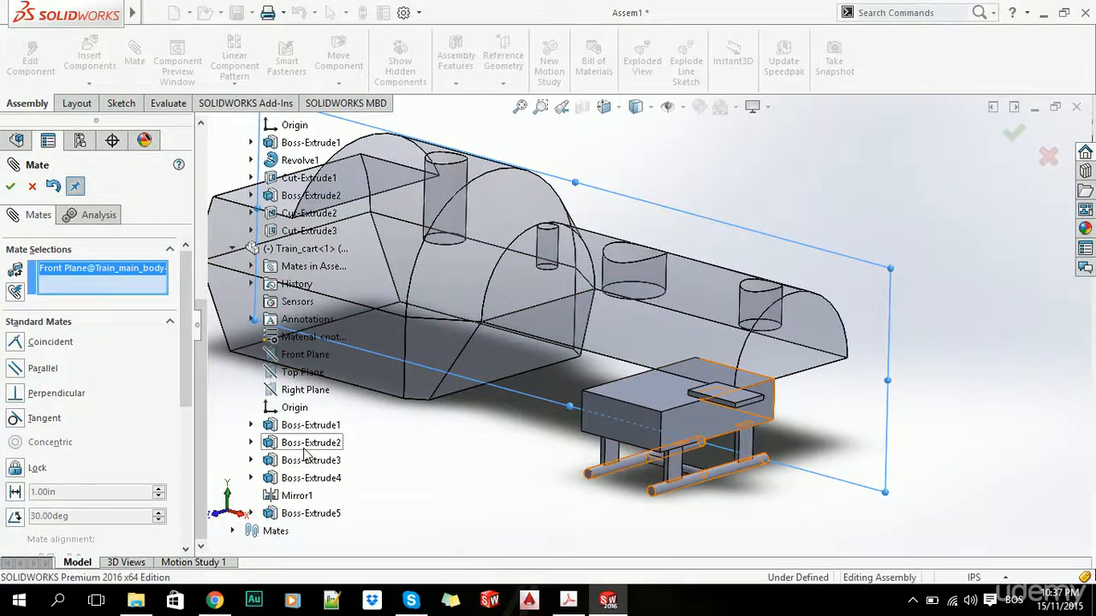
{"action": "left_click", "coordinate": [286, 356]}
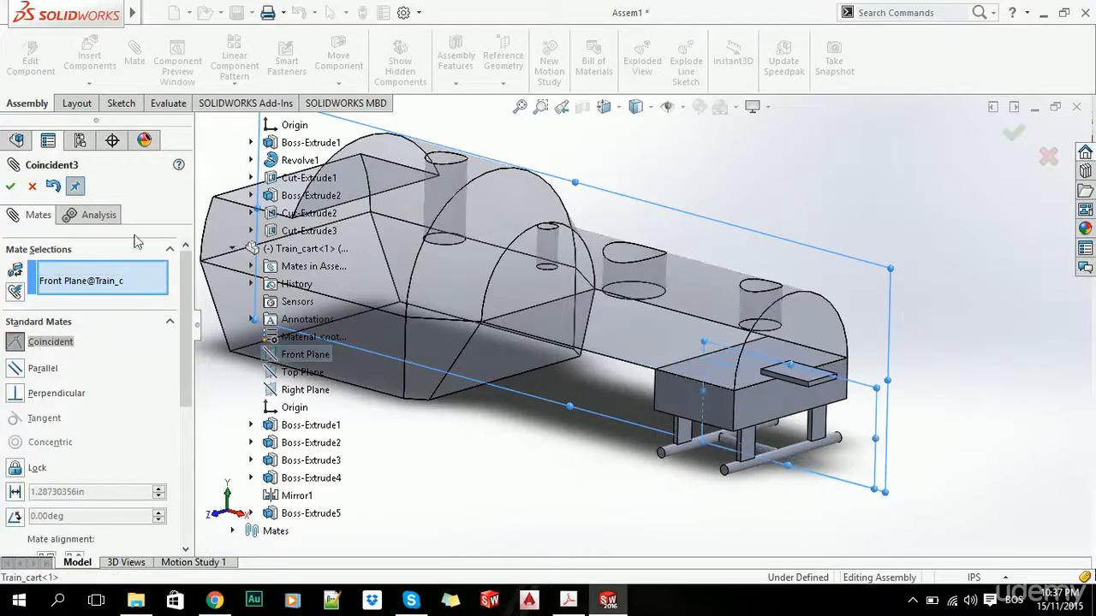
{"action": "left_click", "coordinate": [181, 201]}
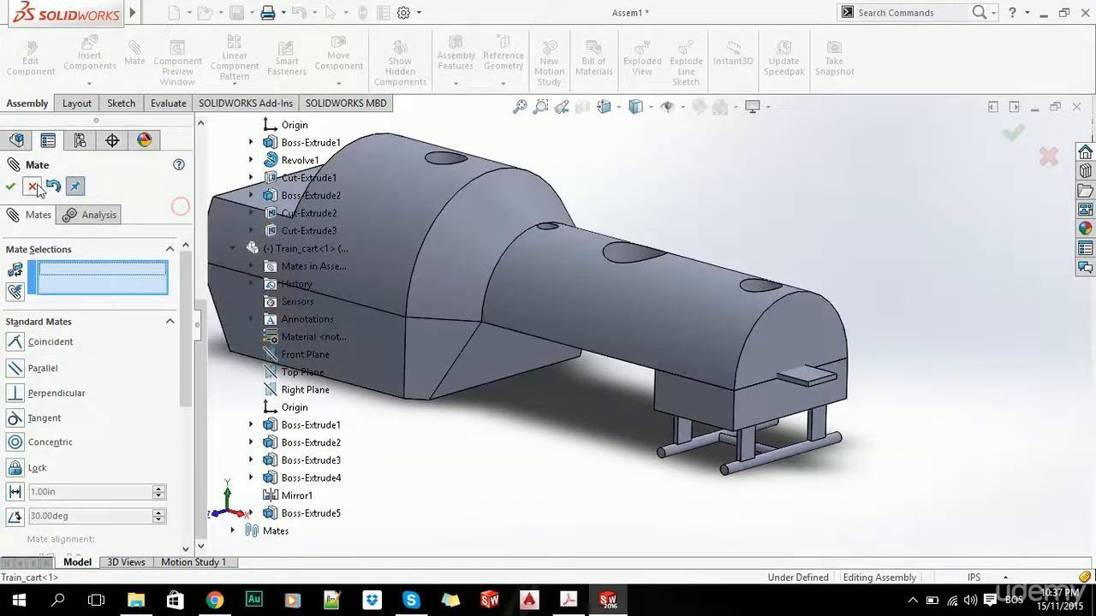
{"action": "left_click", "coordinate": [26, 189]}
Step: Open the Coincident1 mate between the main body and the cart for editing
{"action": "middle_click_drag", "start_coordinate": [697, 379], "coordinate": [712, 316]}
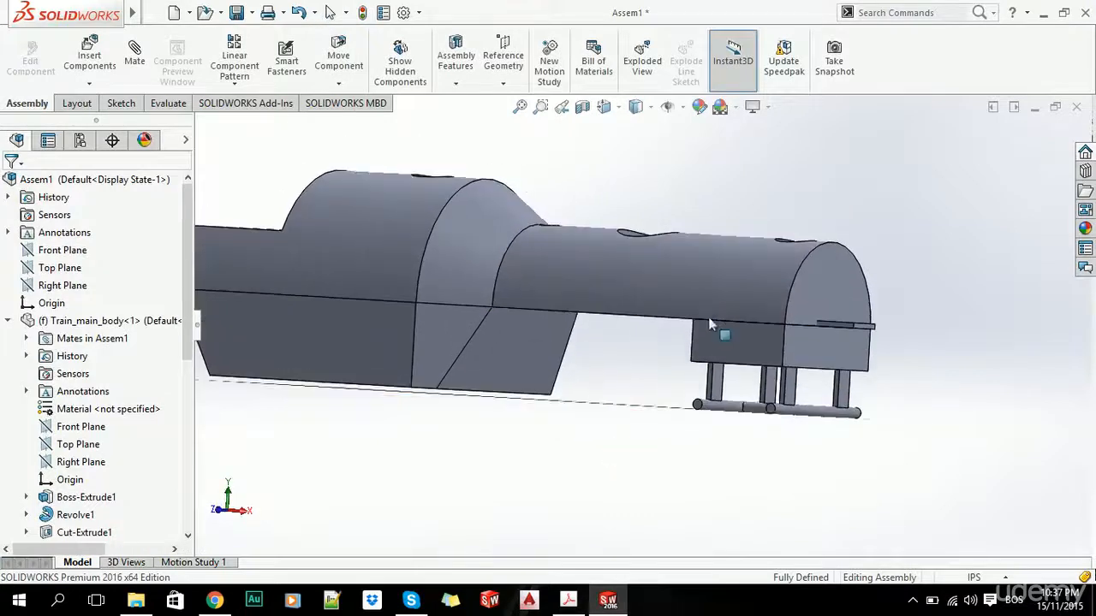
{"action": "left_click", "coordinate": [9, 321]}
{"action": "left_click", "coordinate": [8, 339]}
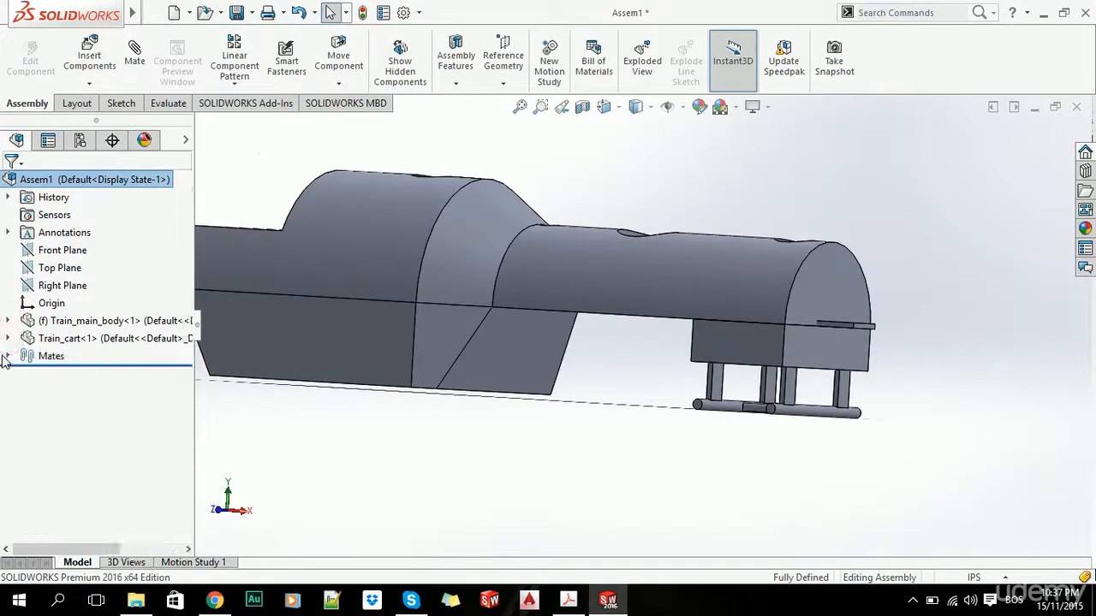
{"action": "left_click", "coordinate": [7, 356]}
{"action": "left_click", "coordinate": [74, 377]}
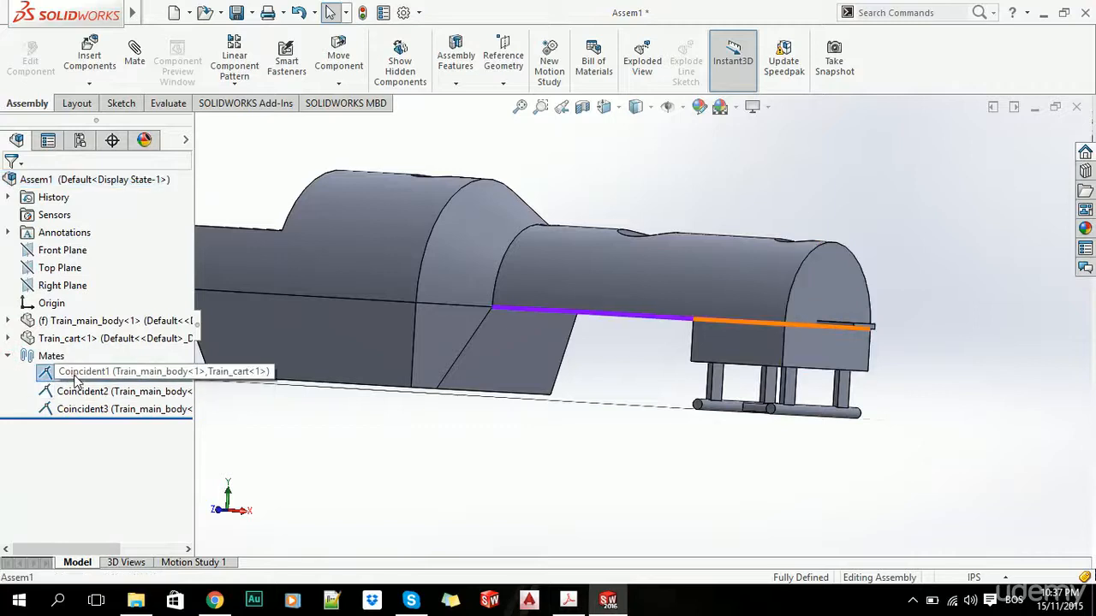
{"action": "left_click", "coordinate": [75, 377]}
{"action": "left_click", "coordinate": [87, 332]}
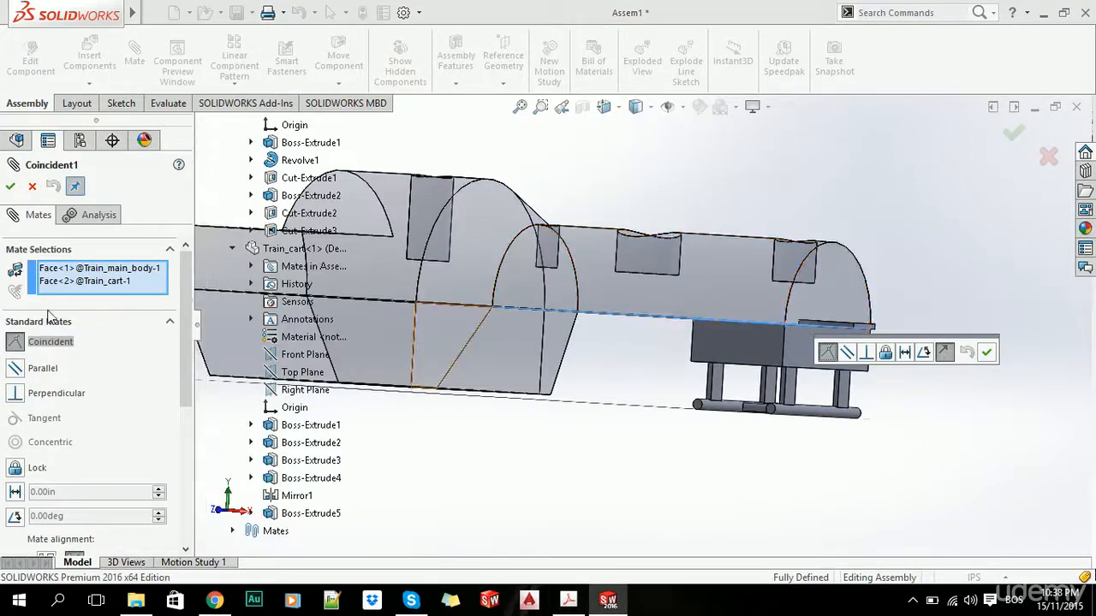
Step: Remove the main body face and the cart face from the selections of the Coincident1 mate
{"action": "left_click", "coordinate": [77, 282]}
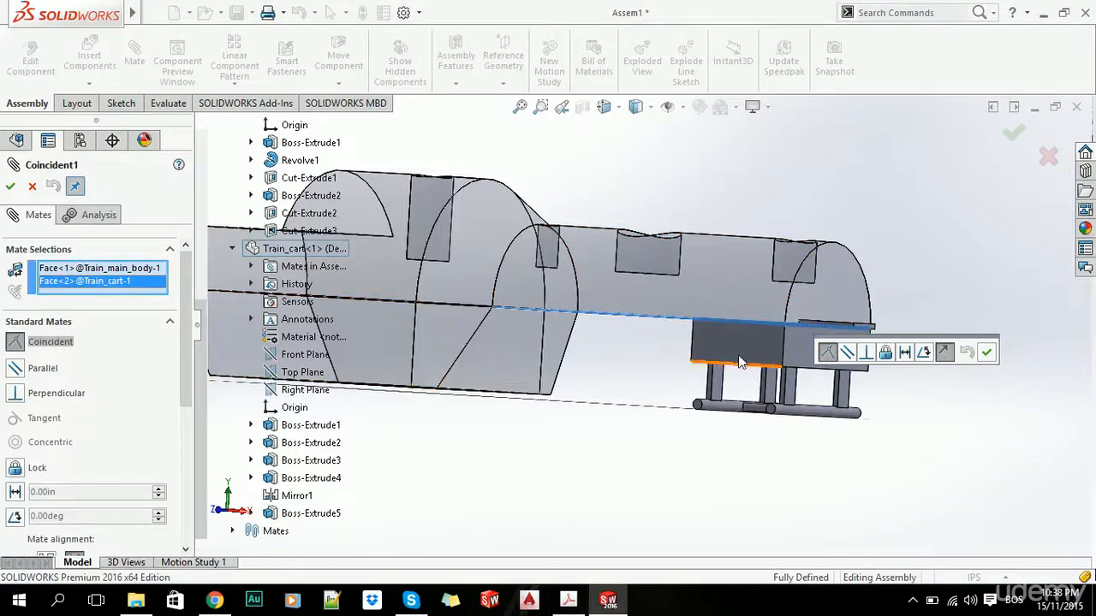
{"action": "middle_click_drag", "start_coordinate": [739, 361], "coordinate": [774, 426]}
{"action": "scroll", "coordinate": [774, 421], "scroll_direction": "down", "scroll_amount": 2}
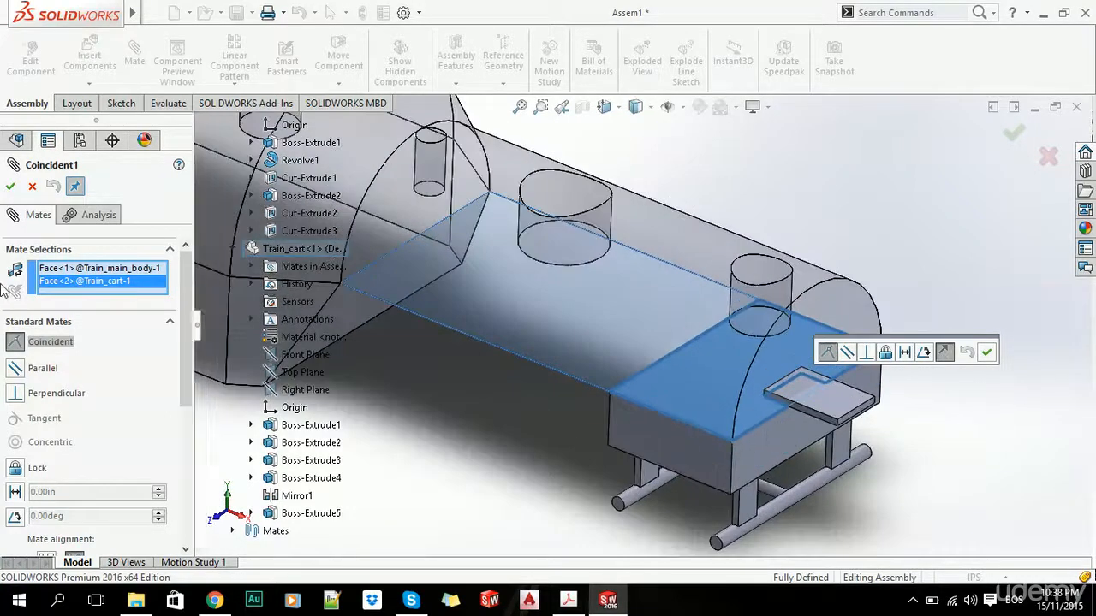
{"action": "left_click", "coordinate": [83, 269]}
{"action": "key", "text": "Delete"}
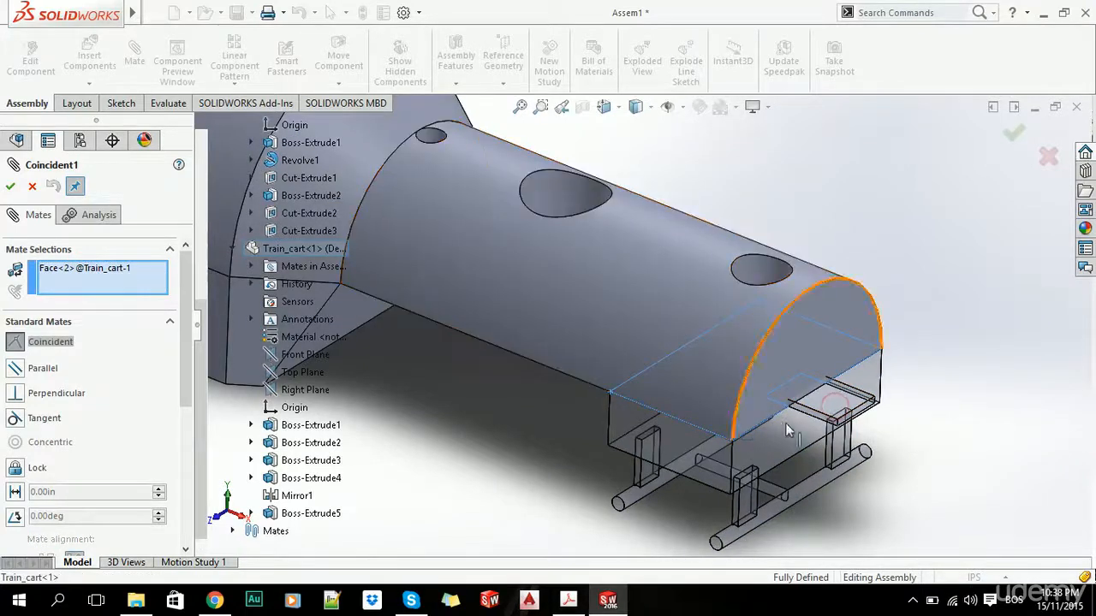
{"action": "left_click", "coordinate": [64, 273]}
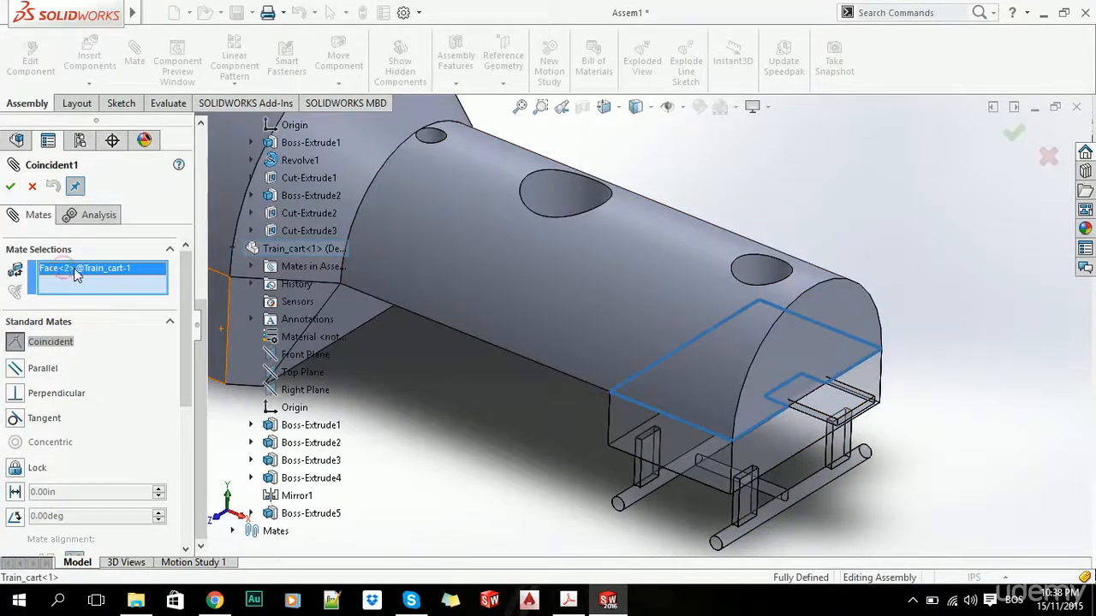
{"action": "key", "text": "Delete"}
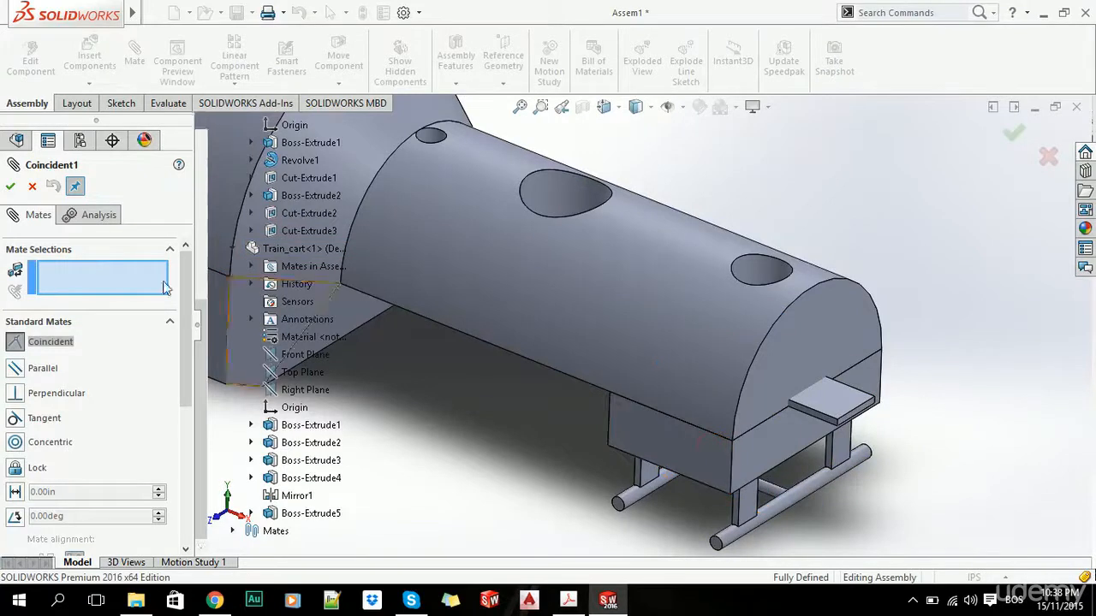
Step: Redefine Coincident1 between the top face of the cart's small protruding plate and the underside of the main body's front section
{"action": "left_click", "coordinate": [837, 406]}
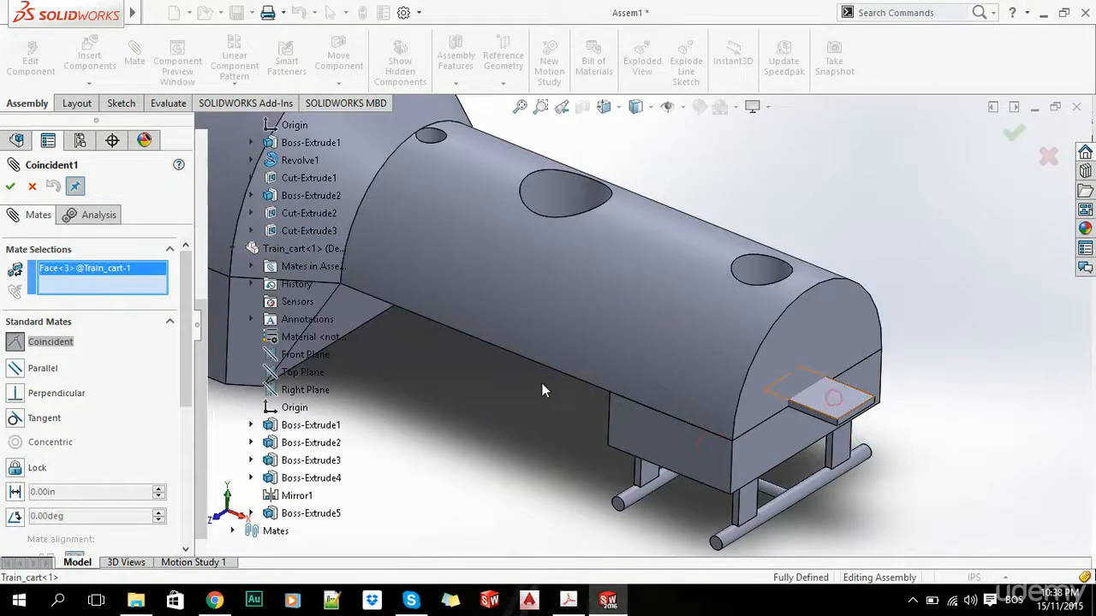
{"action": "mouse_move", "coordinate": [603, 362]}
{"action": "middle_mouse_down"}
{"action": "mouse_move", "coordinate": [649, 375]}
{"action": "mouse_move", "coordinate": [612, 364]}
{"action": "middle_mouse_up"}
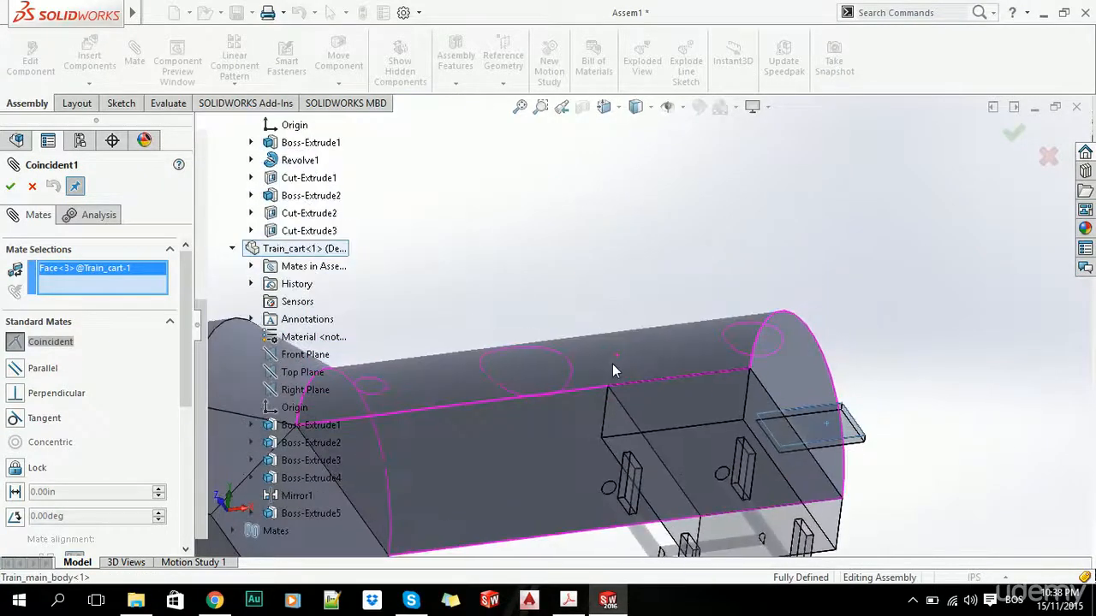
{"action": "left_click", "coordinate": [533, 450]}
{"action": "left_click", "coordinate": [10, 187]}
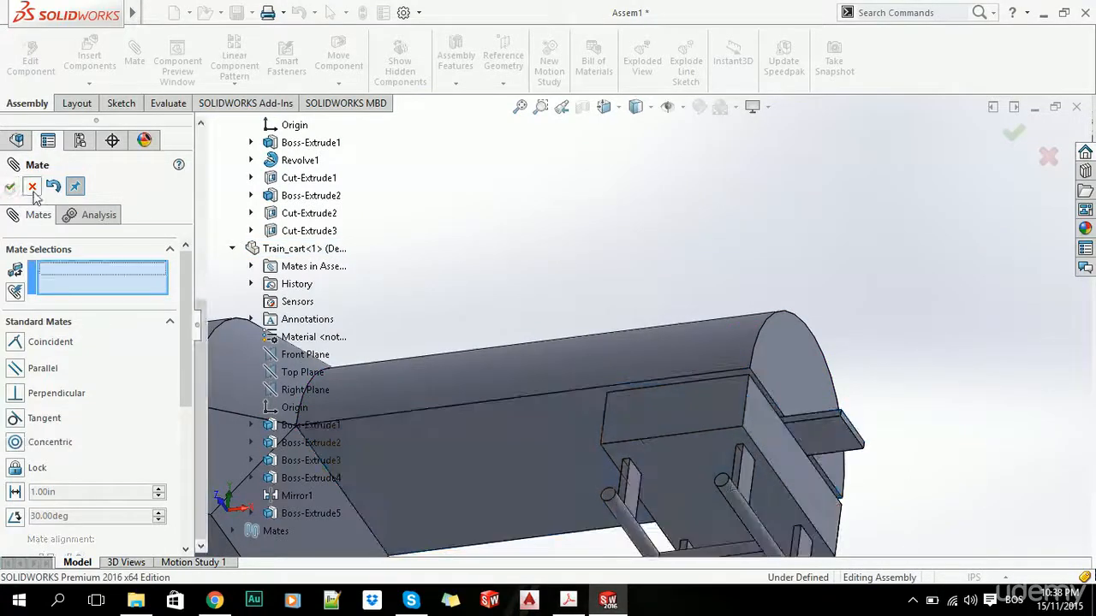
{"action": "left_click", "coordinate": [33, 188]}
{"action": "scroll", "coordinate": [636, 238], "scroll_direction": "up", "scroll_amount": 5}
{"action": "middle_click_drag", "start_coordinate": [745, 383], "coordinate": [733, 482]}
{"action": "scroll", "coordinate": [617, 451], "scroll_direction": "up", "scroll_amount": 3}
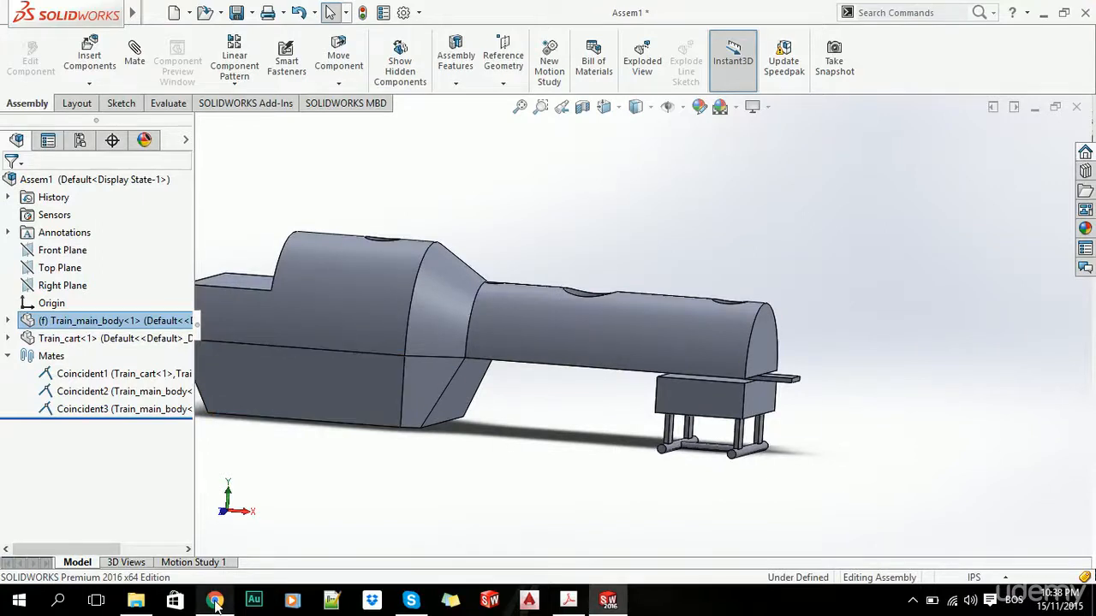
Step: Insert Train_small_wheel.SLDPRT from the Train_English folder into the assembly, placing it beside the cart's rear axle
{"action": "left_click", "coordinate": [135, 600]}
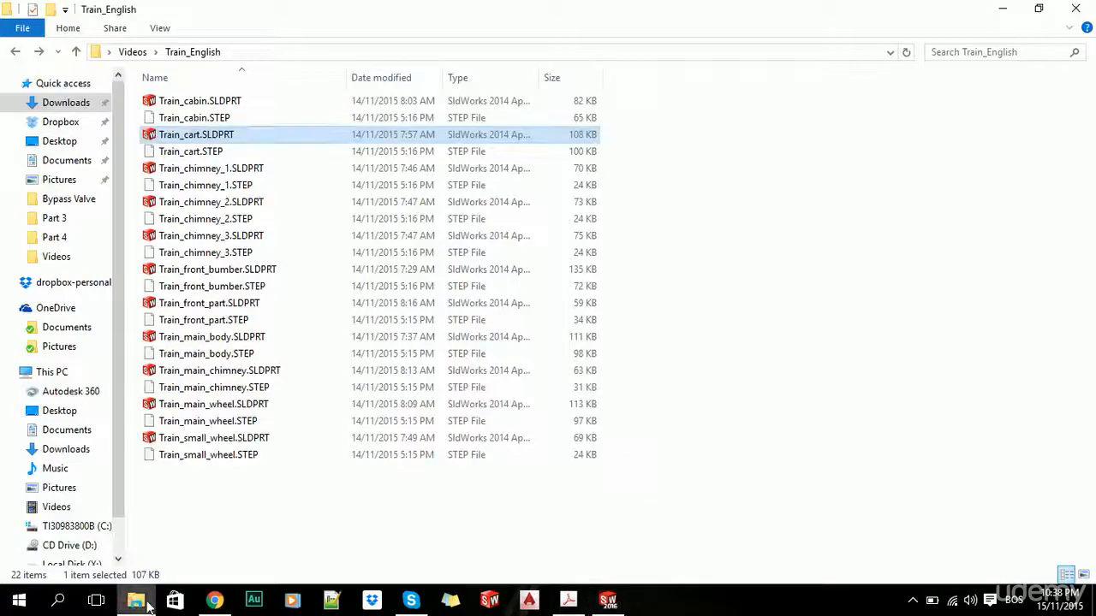
{"action": "left_click", "coordinate": [303, 504]}
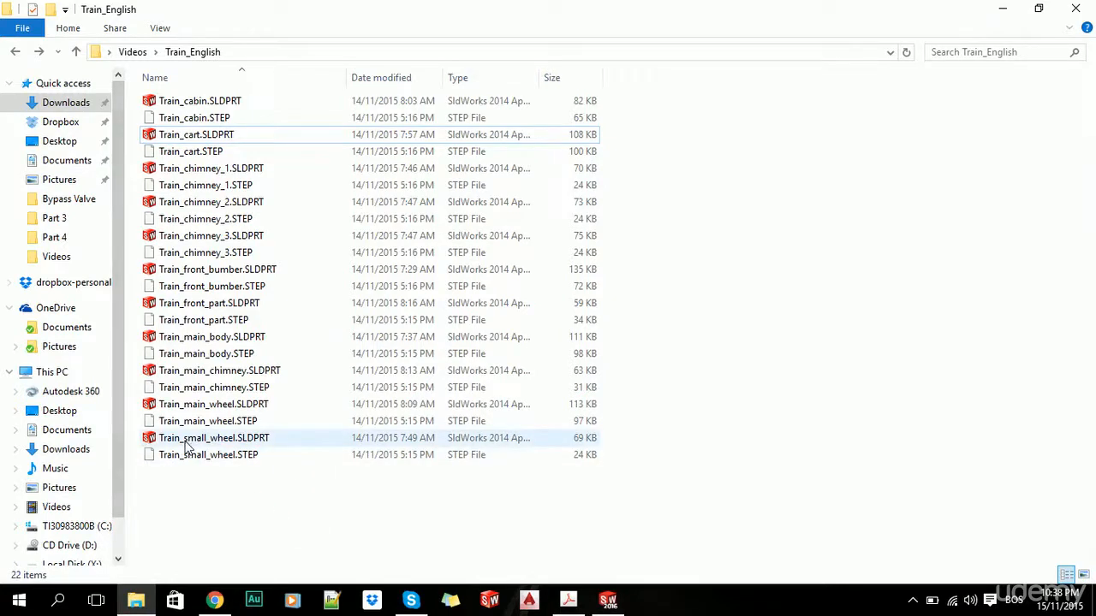
{"action": "left_click_drag", "start_coordinate": [181, 439], "coordinate": [658, 463]}
{"action": "scroll", "coordinate": [663, 484], "scroll_direction": "up", "scroll_amount": 5}
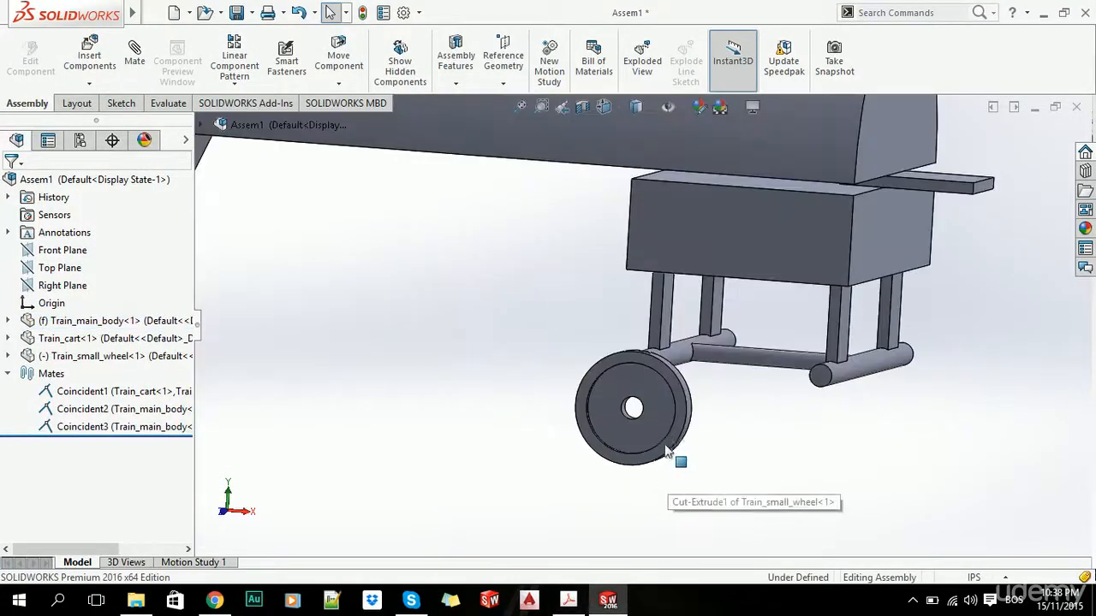
Step: Add a coincident mate between the small wheel's recessed outer face and the end face of the cart's rear axle
{"action": "left_click", "coordinate": [648, 411]}
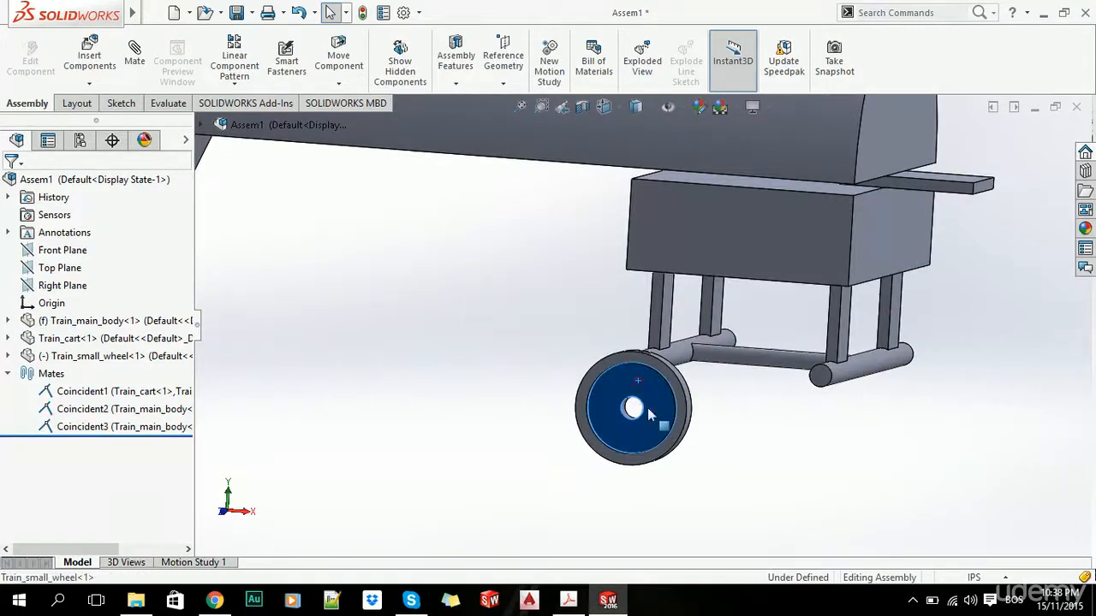
{"action": "left_click", "coordinate": [134, 57]}
{"action": "middle_click_drag", "start_coordinate": [686, 362], "coordinate": [707, 397]}
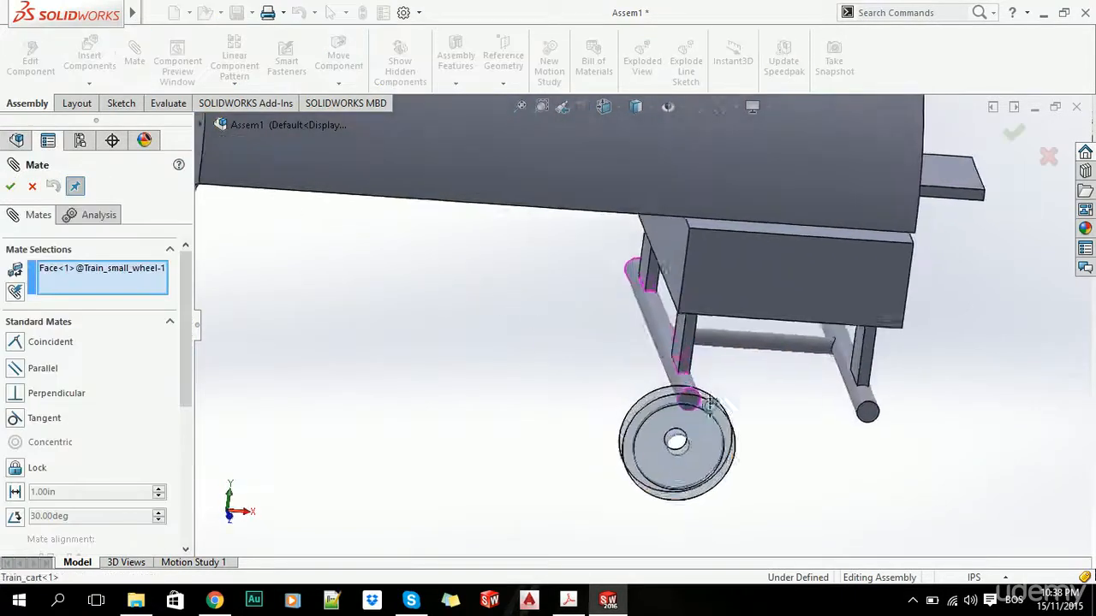
{"action": "scroll", "coordinate": [695, 405], "scroll_direction": "down", "scroll_amount": 3}
{"action": "left_click", "coordinate": [679, 385]}
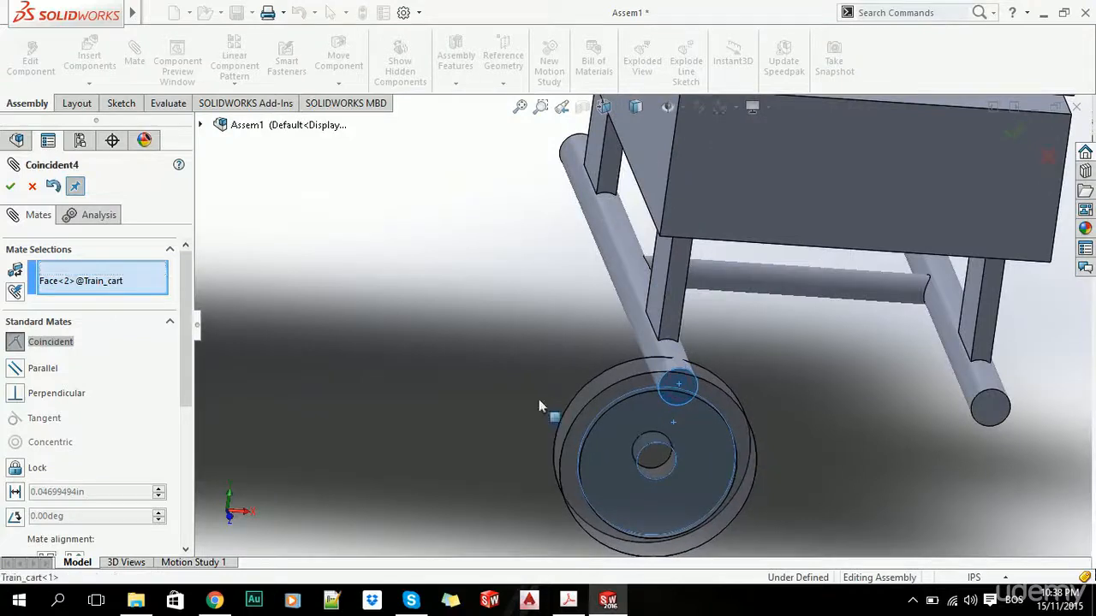
{"action": "left_click", "coordinate": [9, 187]}
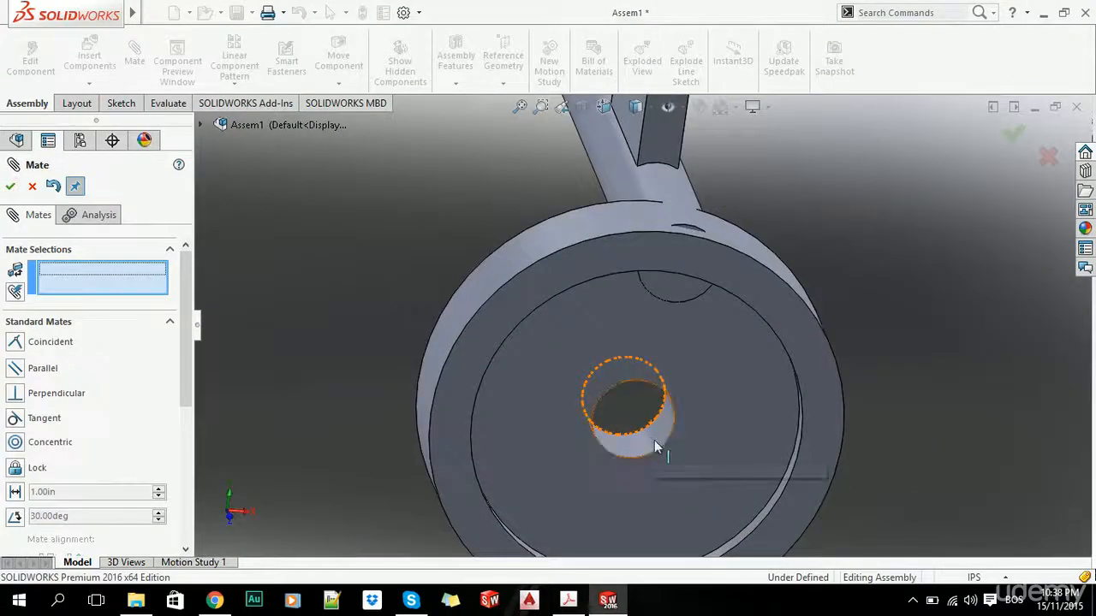
Step: Make the small wheel's center hole concentric with the cart's rear axle, and finish mating
{"action": "left_click", "coordinate": [656, 438]}
{"action": "middle_click_drag", "start_coordinate": [656, 439], "coordinate": [605, 222]}
{"action": "left_click", "coordinate": [561, 192]}
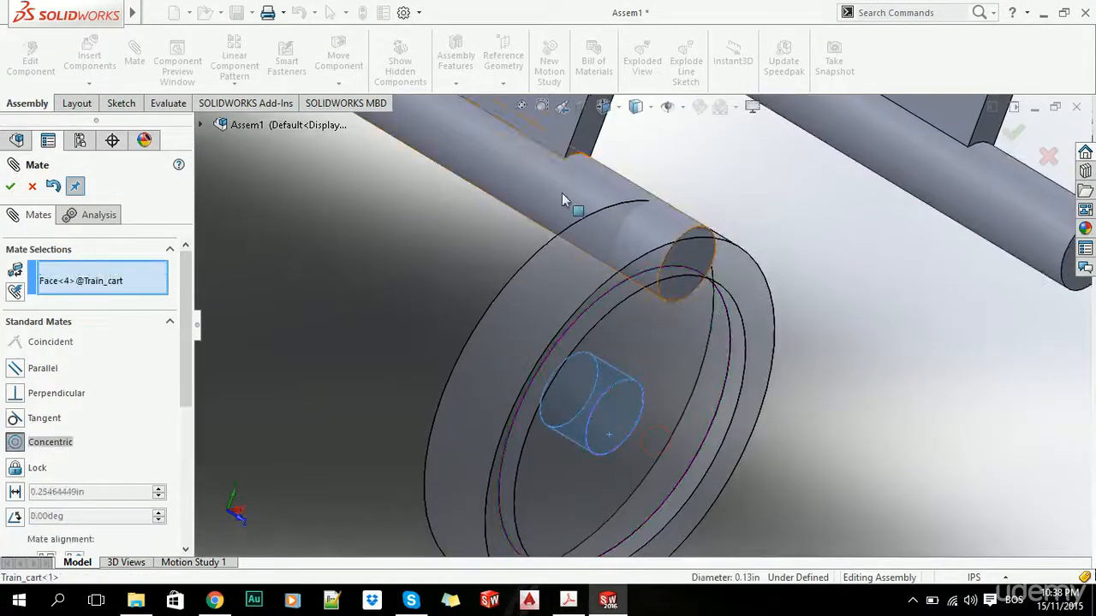
{"action": "key", "text": "Return"}
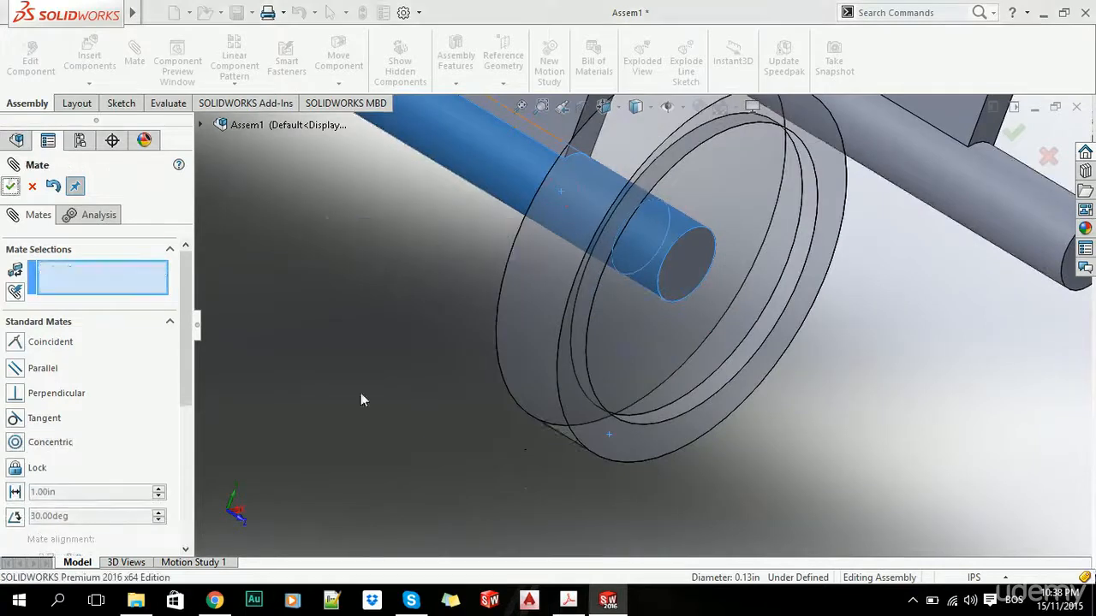
{"action": "scroll", "coordinate": [393, 377], "scroll_direction": "up", "scroll_amount": 5}
{"action": "middle_click_drag", "start_coordinate": [584, 330], "coordinate": [518, 233]}
{"action": "scroll", "coordinate": [531, 300], "scroll_direction": "up", "scroll_amount": 5}
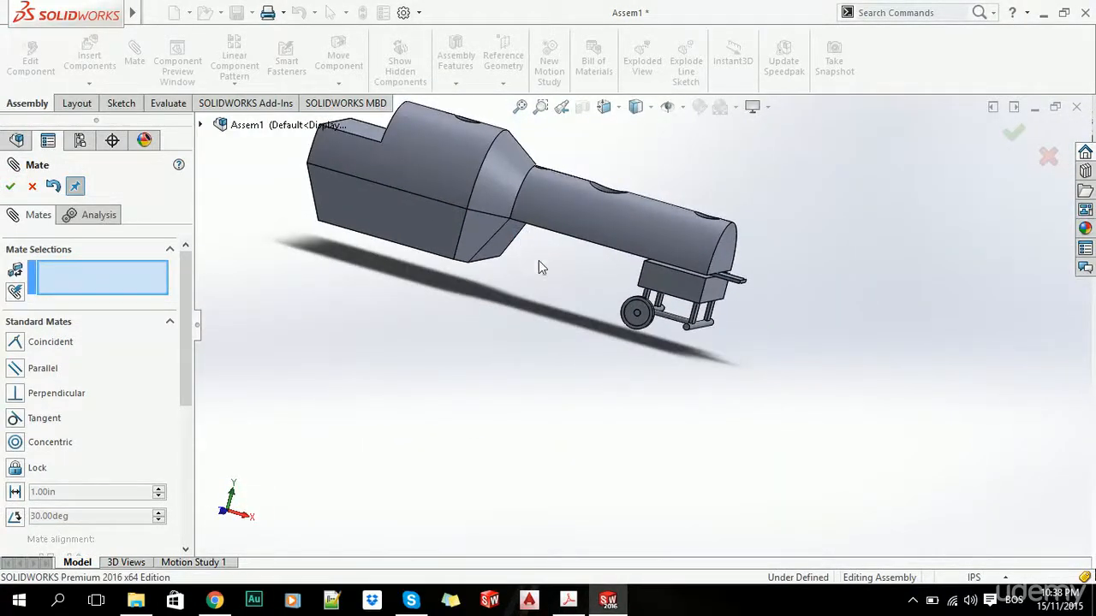
{"action": "scroll", "coordinate": [609, 294], "scroll_direction": "down", "scroll_amount": 2}
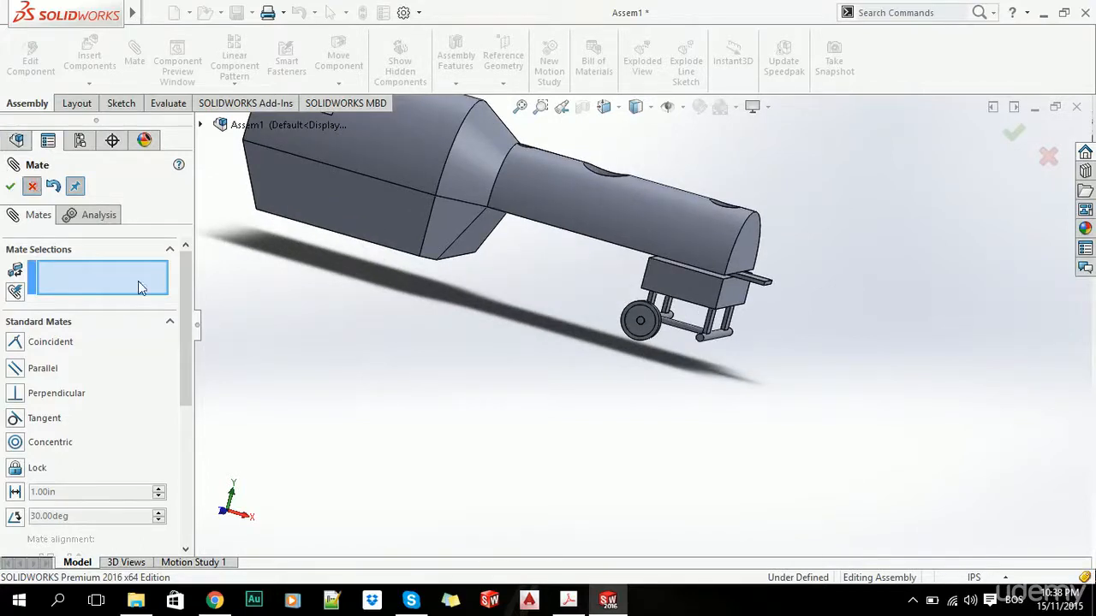
{"action": "key", "text": "Return"}
Step: Add a second copy of Train_small_wheel to the assembly, placing it beside the cart's front axle
{"action": "scroll", "coordinate": [700, 318], "scroll_direction": "down", "scroll_amount": 3}
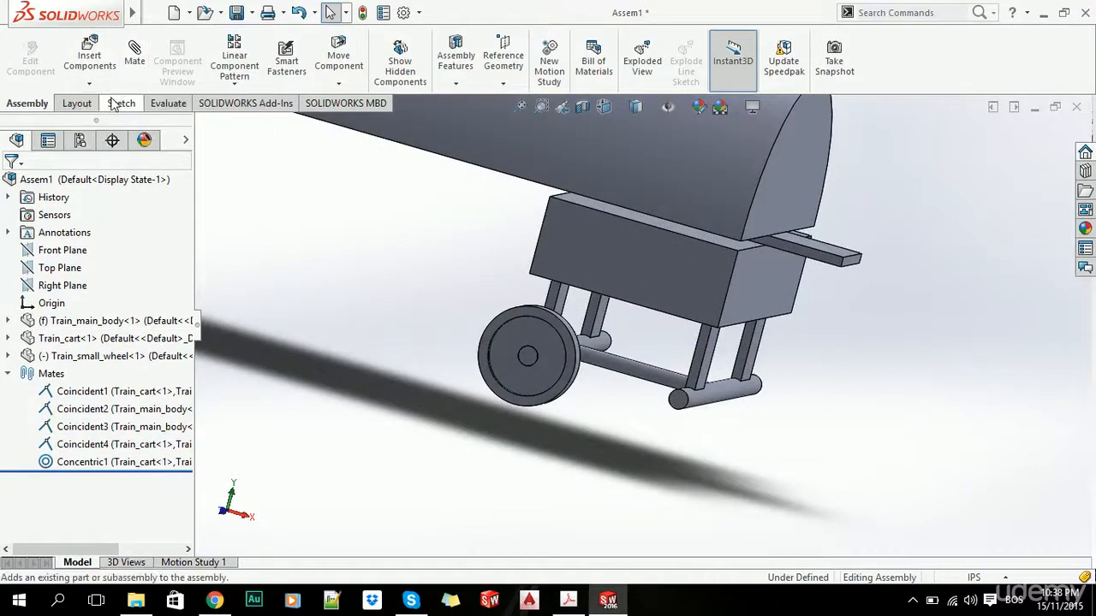
{"action": "left_click", "coordinate": [7, 374]}
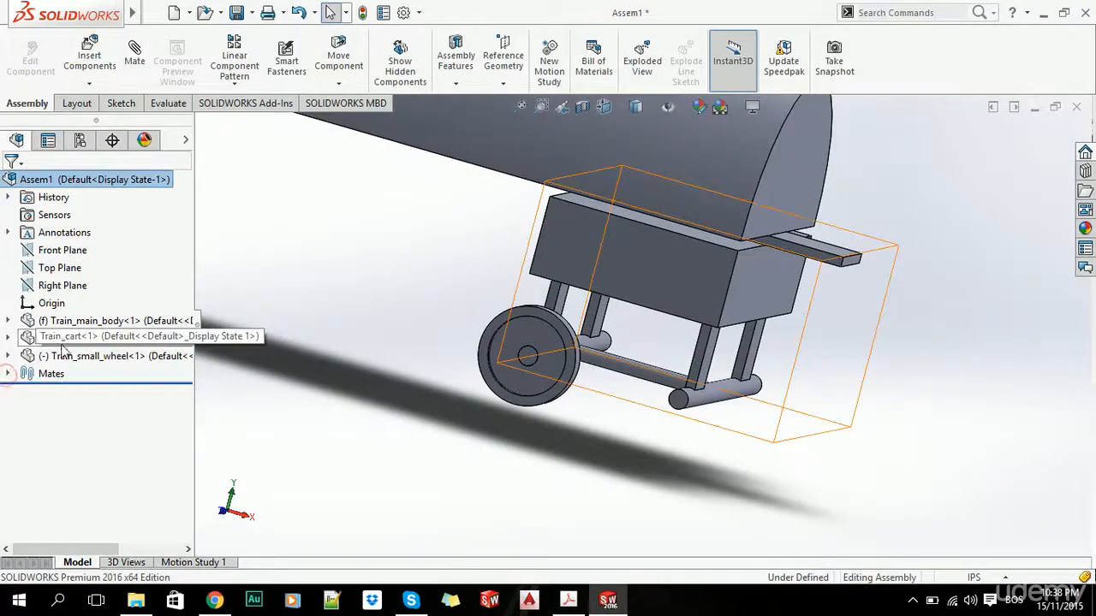
{"action": "left_click_drag", "start_coordinate": [51, 356], "coordinate": [653, 446]}
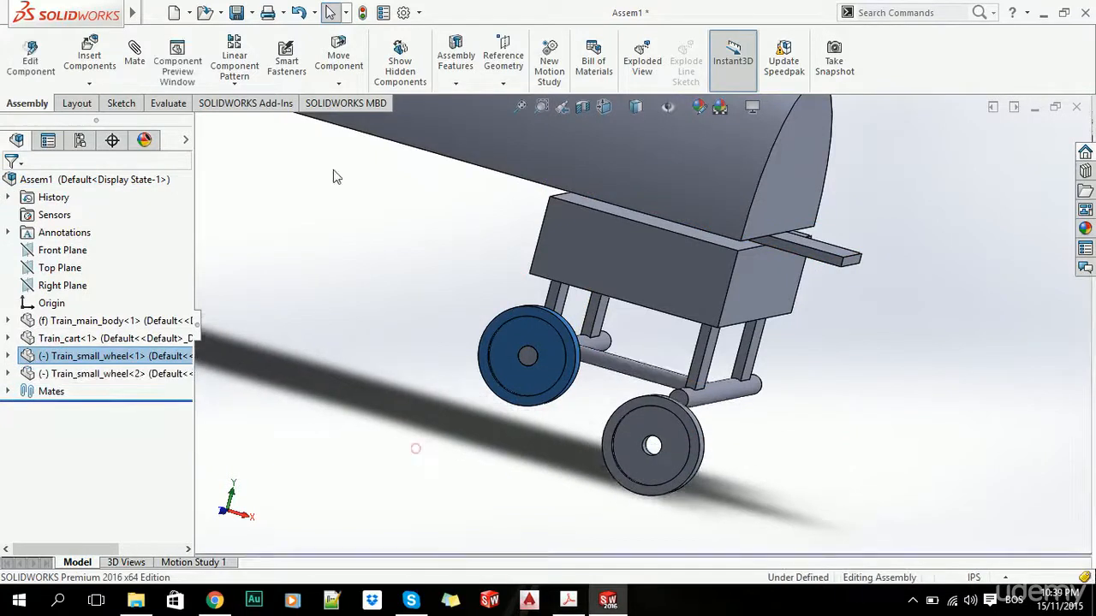
Step: Add a coincident mate between the recessed outer faces of the second and first small wheels
{"action": "left_click", "coordinate": [135, 55]}
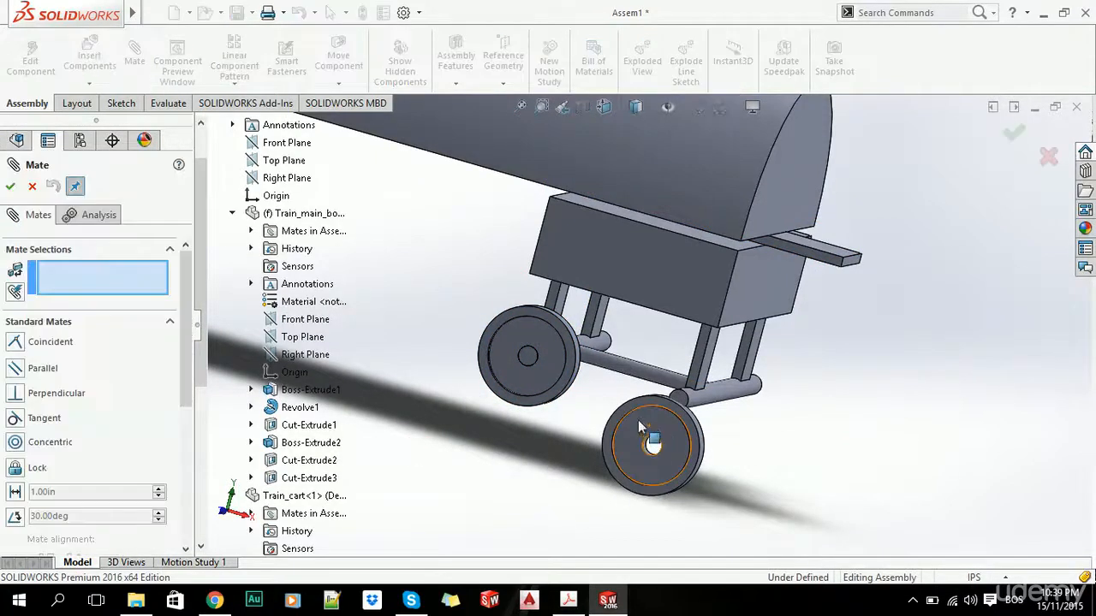
{"action": "left_click", "coordinate": [655, 462]}
{"action": "left_click", "coordinate": [532, 345]}
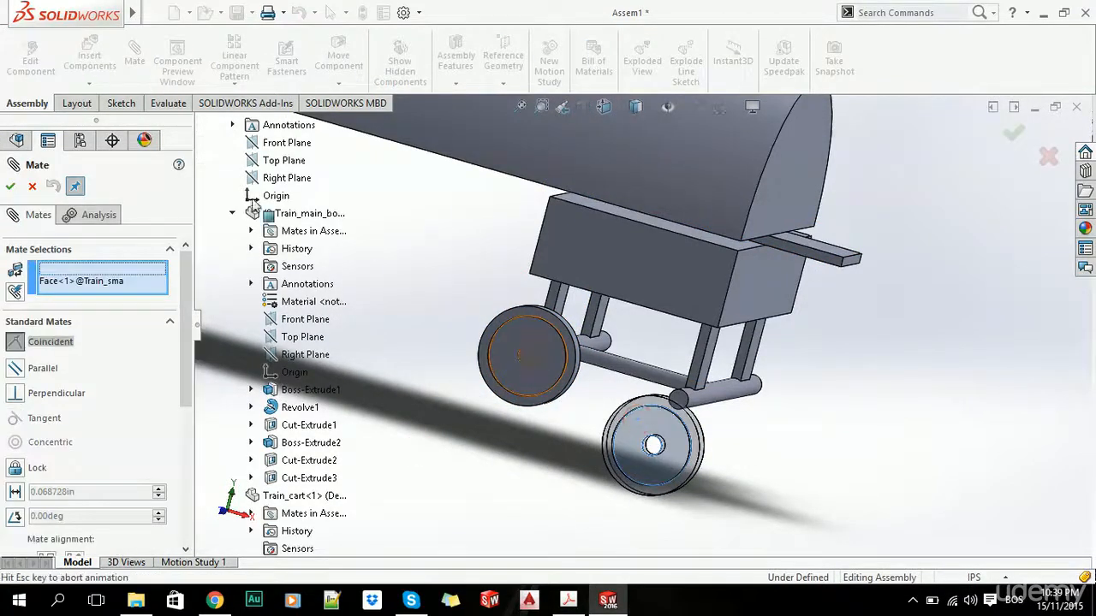
{"action": "left_click", "coordinate": [10, 185]}
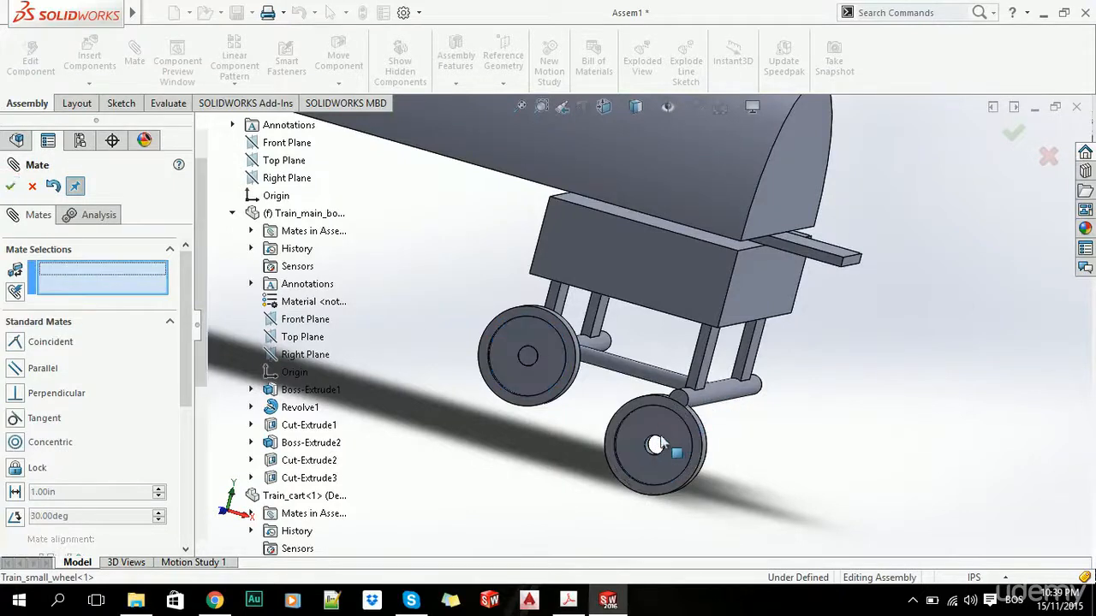
Step: Make the second small wheel's center hole concentric with the cart's front axle, and finish mating
{"action": "scroll", "coordinate": [659, 443], "scroll_direction": "down", "scroll_amount": 3}
{"action": "left_click", "coordinate": [650, 422]}
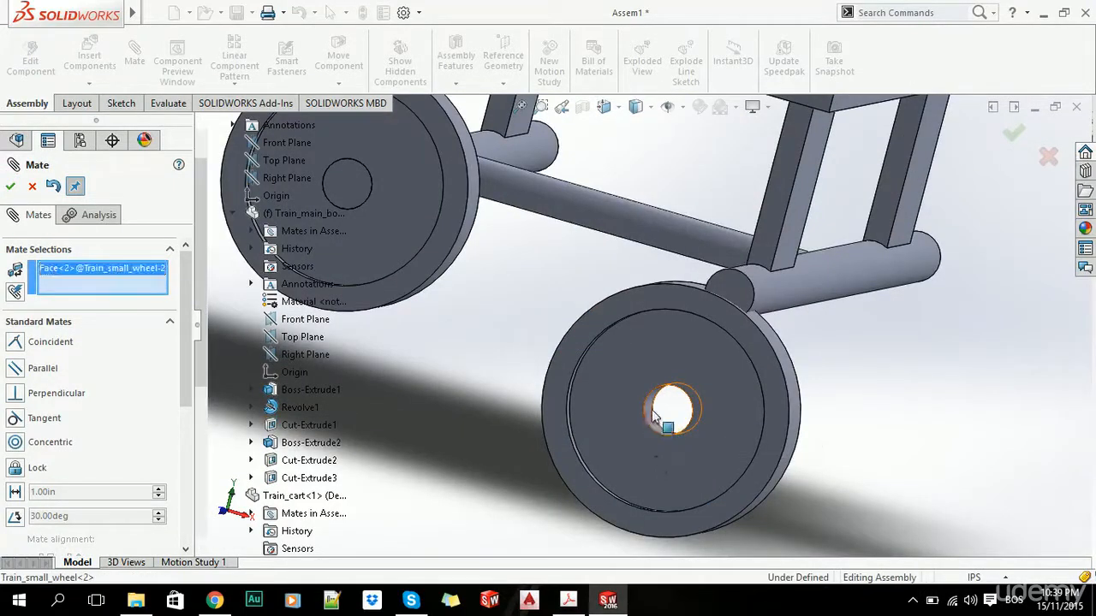
{"action": "left_click", "coordinate": [768, 291]}
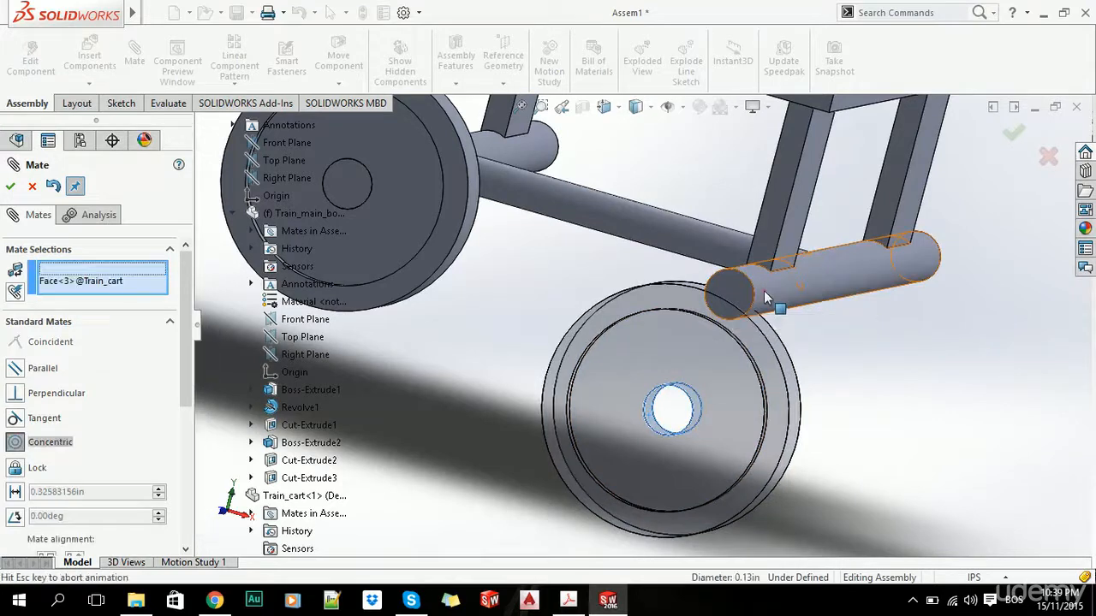
{"action": "left_click", "coordinate": [10, 187]}
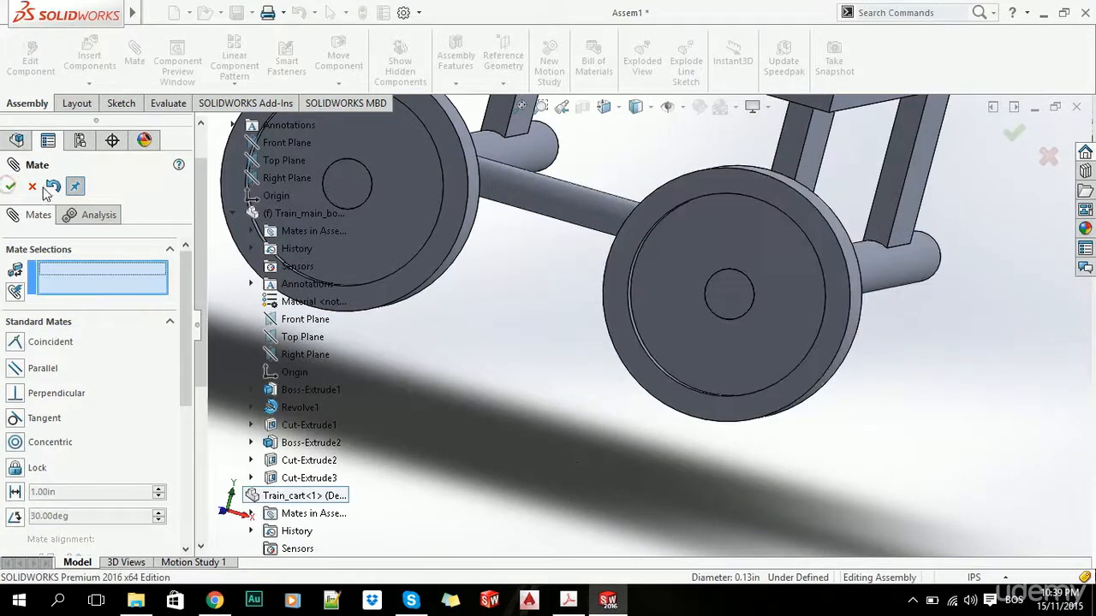
{"action": "key", "text": "Escape"}
{"action": "scroll", "coordinate": [514, 392], "scroll_direction": "up", "scroll_amount": 10}
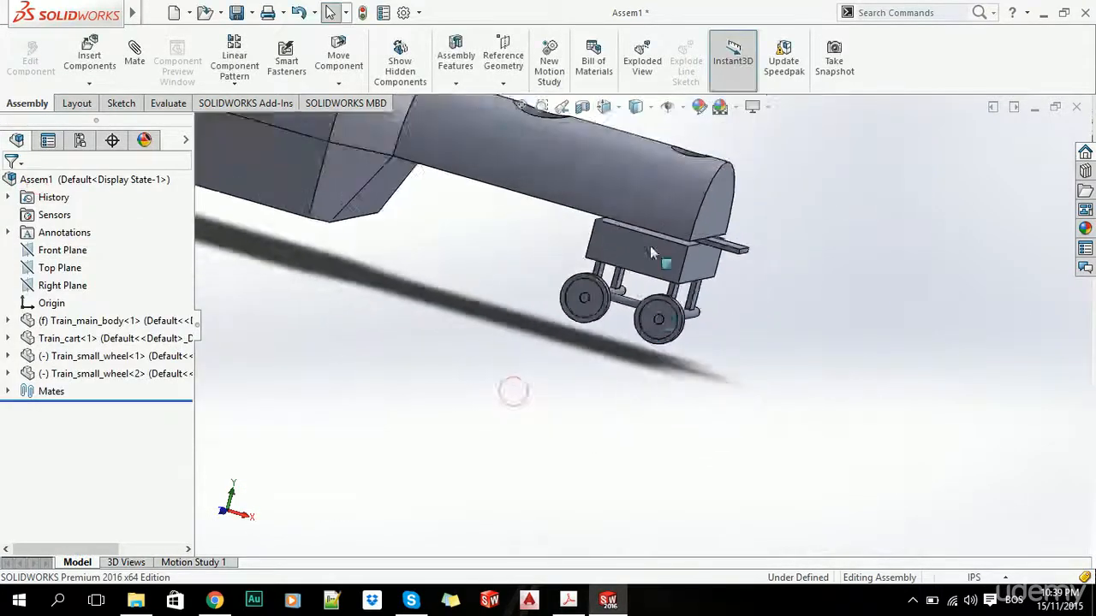
Step: Create a reference plane offset 1.00 in inward from the cart's side face on the wheel side, using the flipped offset direction
{"action": "key", "text": "ctrl+7"}
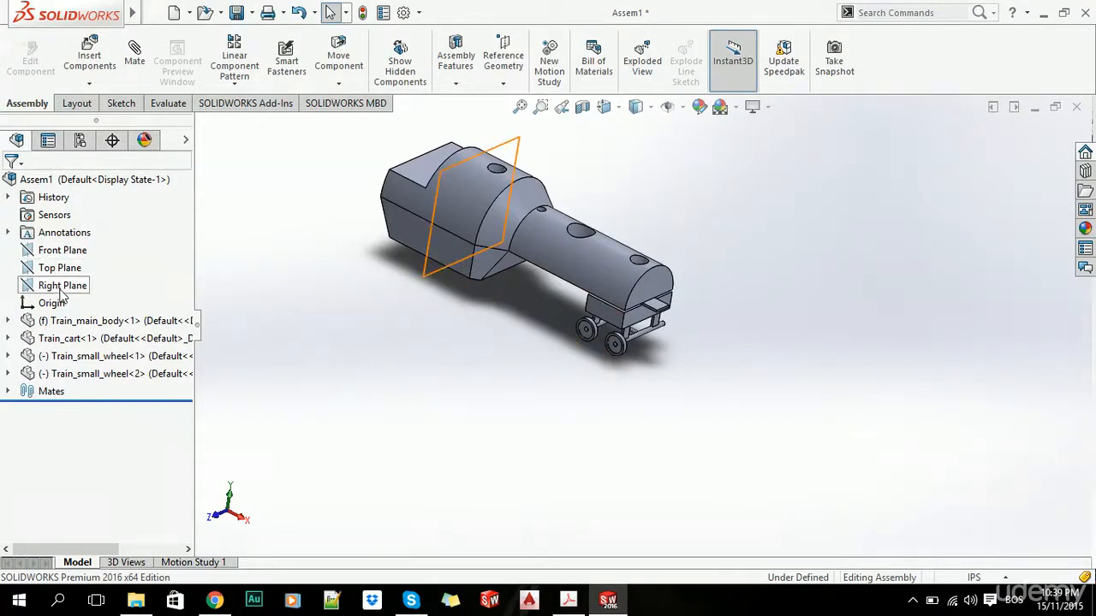
{"action": "scroll", "coordinate": [694, 314], "scroll_direction": "down", "scroll_amount": 5}
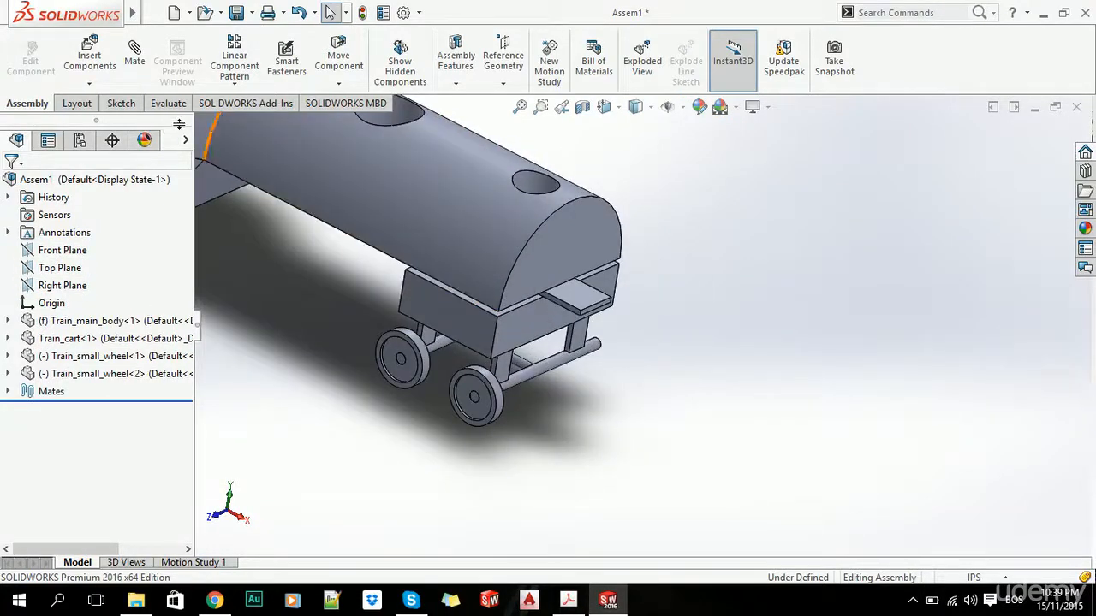
{"action": "left_click", "coordinate": [496, 83]}
{"action": "left_click", "coordinate": [503, 69]}
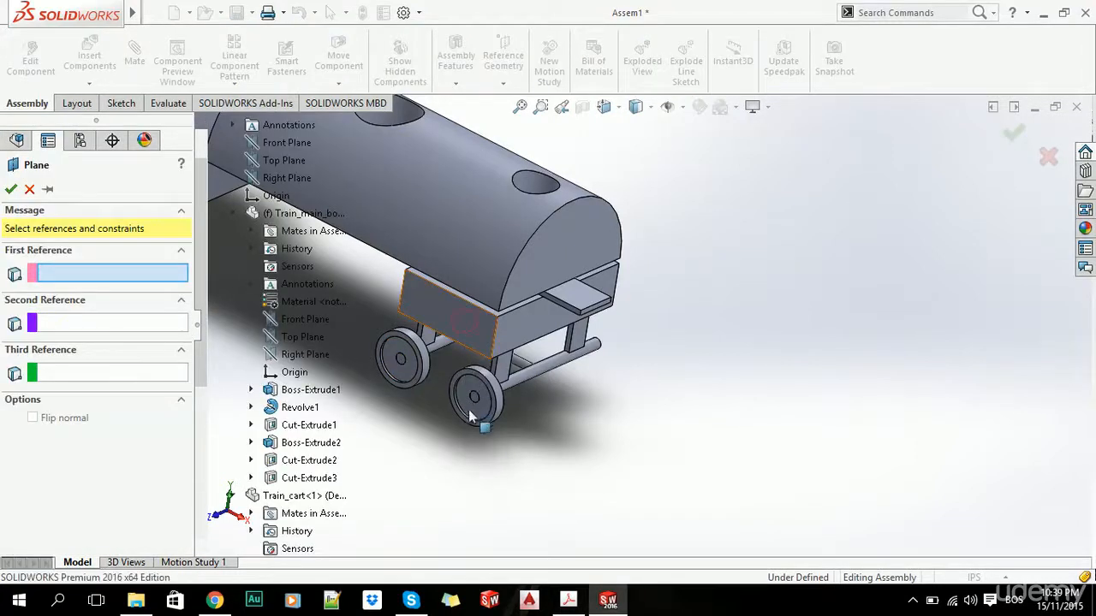
{"action": "left_click", "coordinate": [463, 321]}
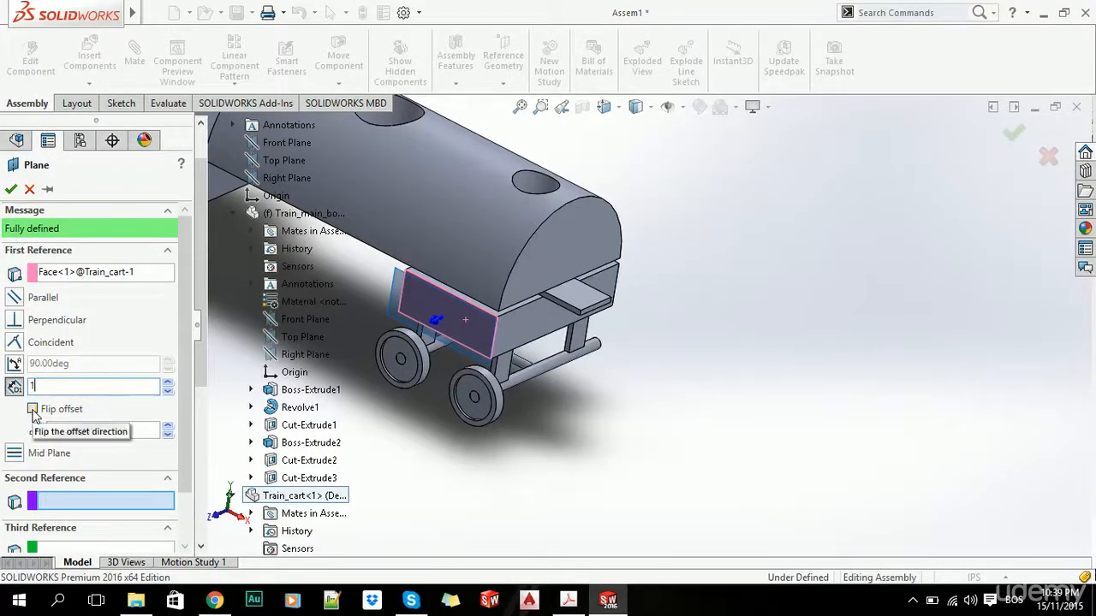
{"action": "left_click", "coordinate": [32, 409]}
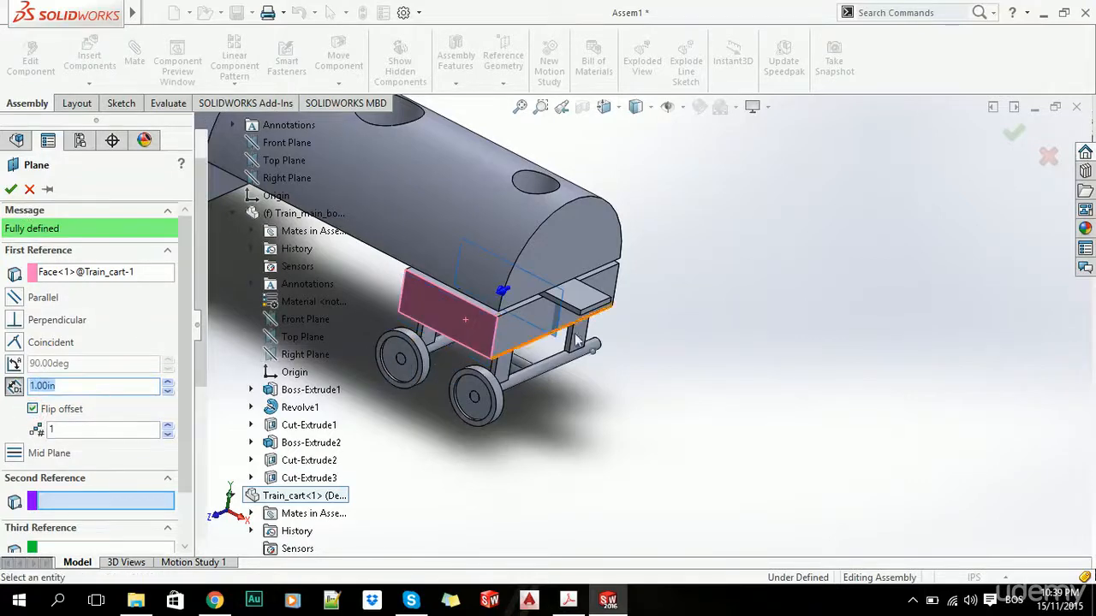
{"action": "middle_click_drag", "start_coordinate": [548, 334], "coordinate": [509, 302]}
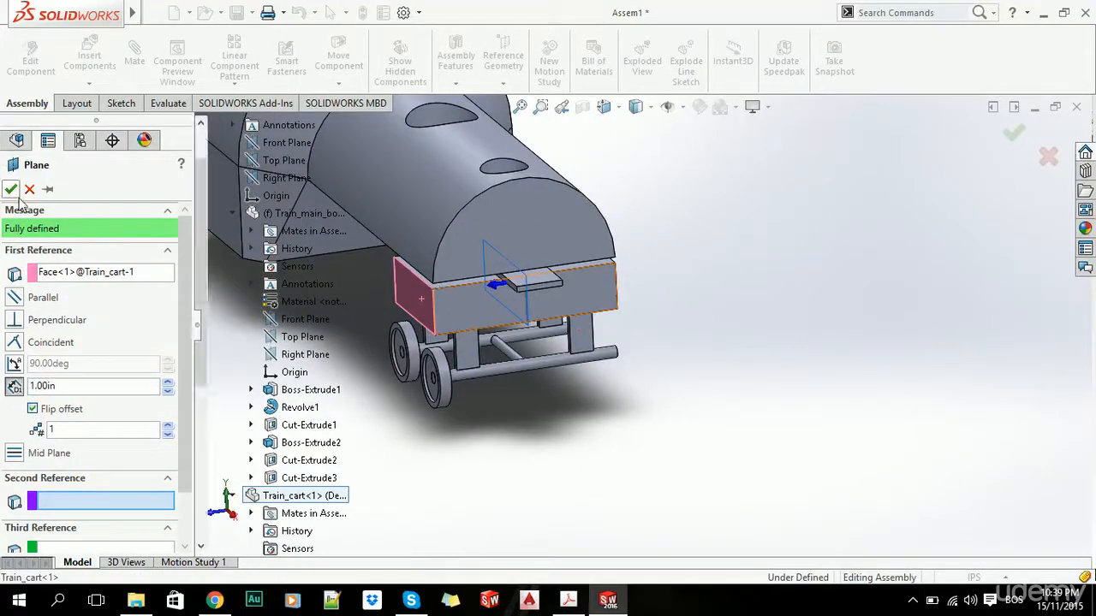
{"action": "right_click", "coordinate": [571, 433]}
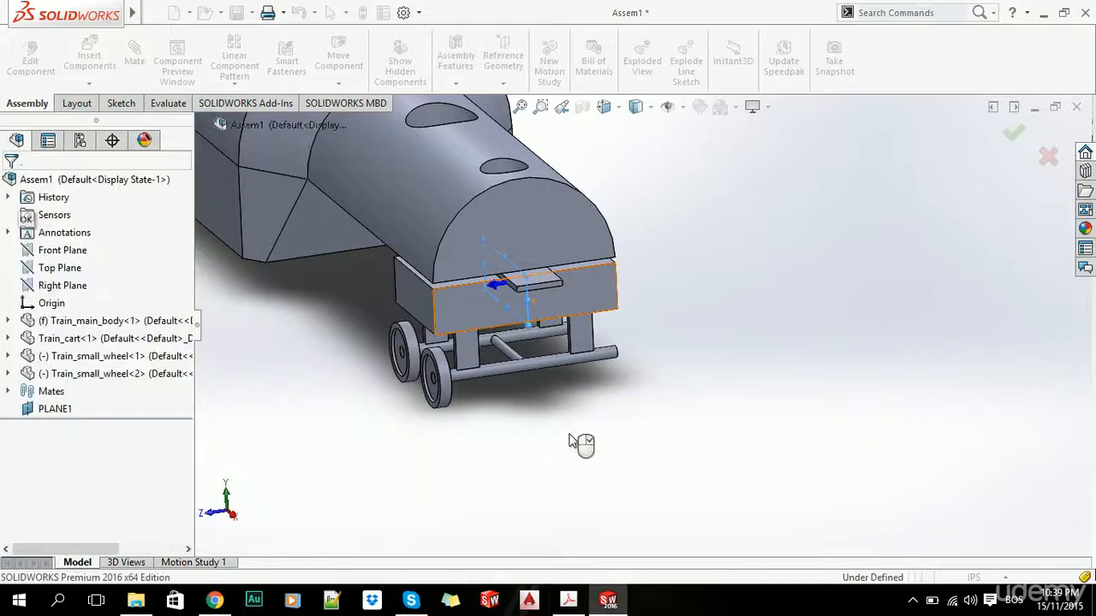
Step: Mirror both small wheels about PLANE1 to the opposite side of the cart with Mirror Components
{"action": "left_click", "coordinate": [52, 410]}
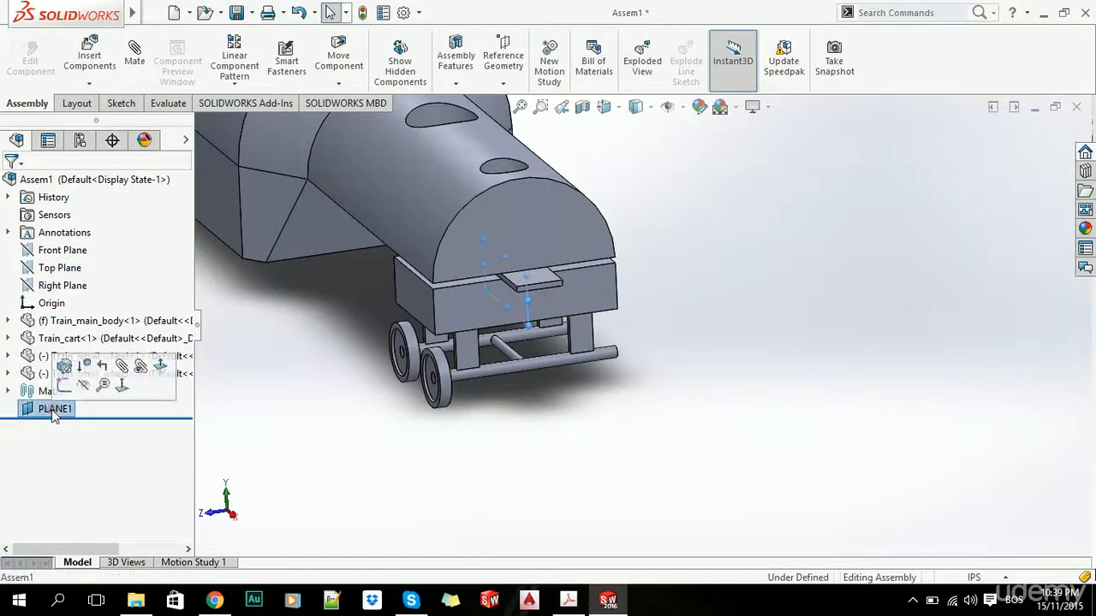
{"action": "left_click", "coordinate": [235, 83]}
{"action": "left_click", "coordinate": [261, 216]}
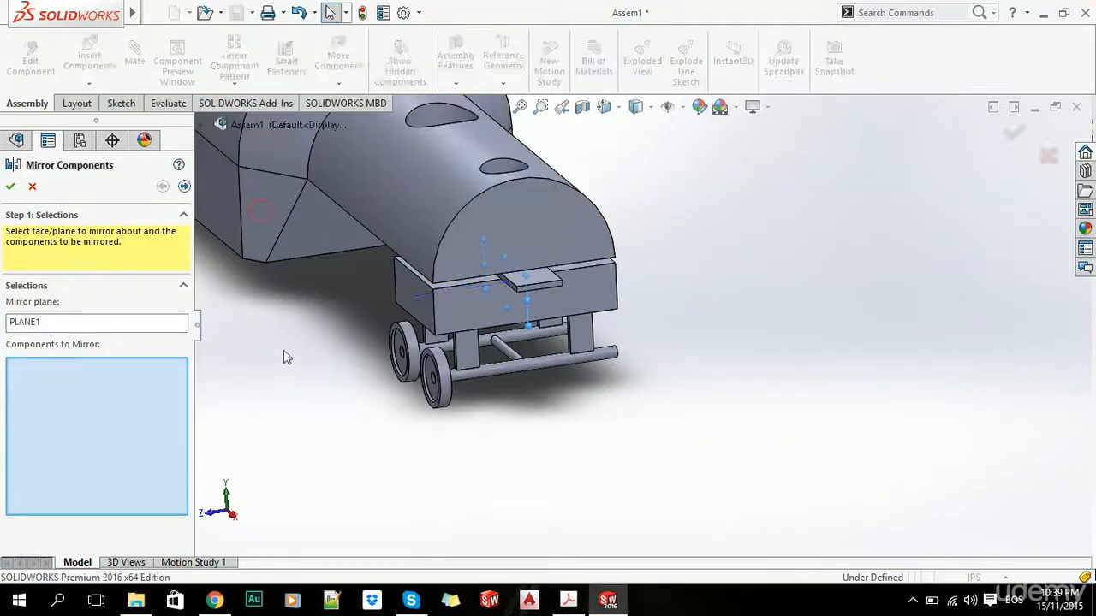
{"action": "scroll", "coordinate": [446, 357], "scroll_direction": "down", "scroll_amount": 5}
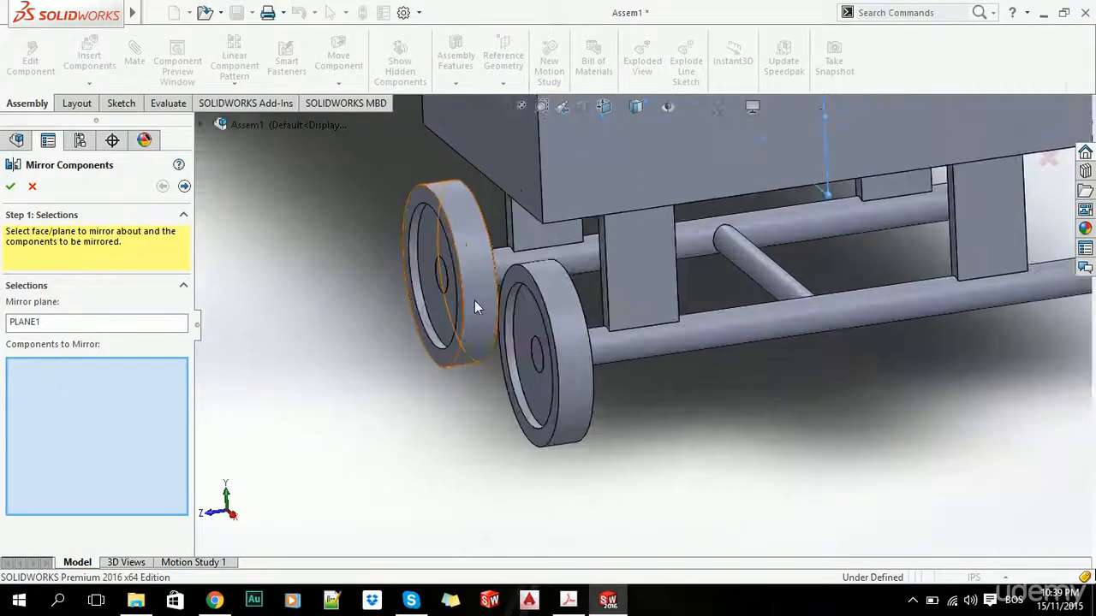
{"action": "left_click", "coordinate": [475, 300]}
{"action": "left_click", "coordinate": [570, 405]}
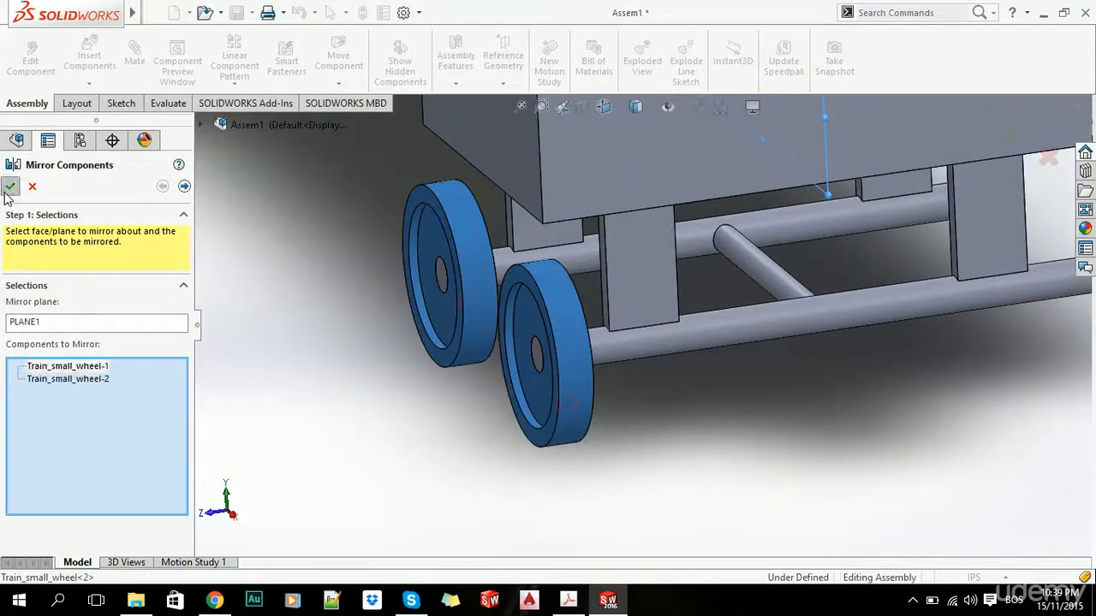
{"action": "right_click", "coordinate": [430, 383]}
{"action": "scroll", "coordinate": [590, 353], "scroll_direction": "up", "scroll_amount": 5}
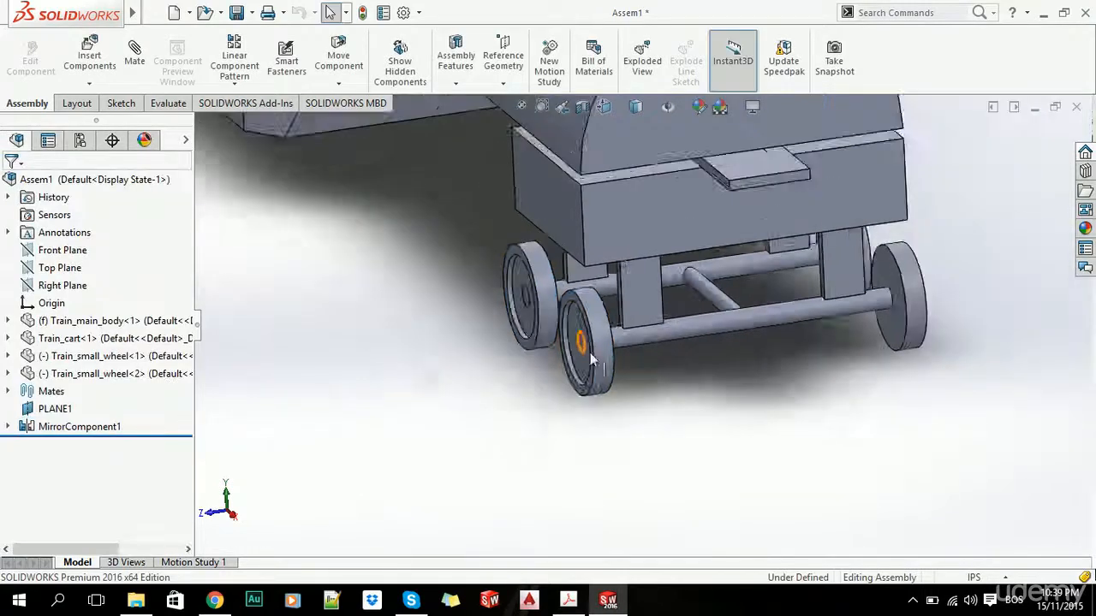
{"action": "middle_click_drag", "start_coordinate": [648, 315], "coordinate": [785, 259]}
Step: Switch to the reference PDF in Adobe Acrobat and examine the locomotive drawing for the remaining parts
{"action": "key", "text": "alt+Tab"}
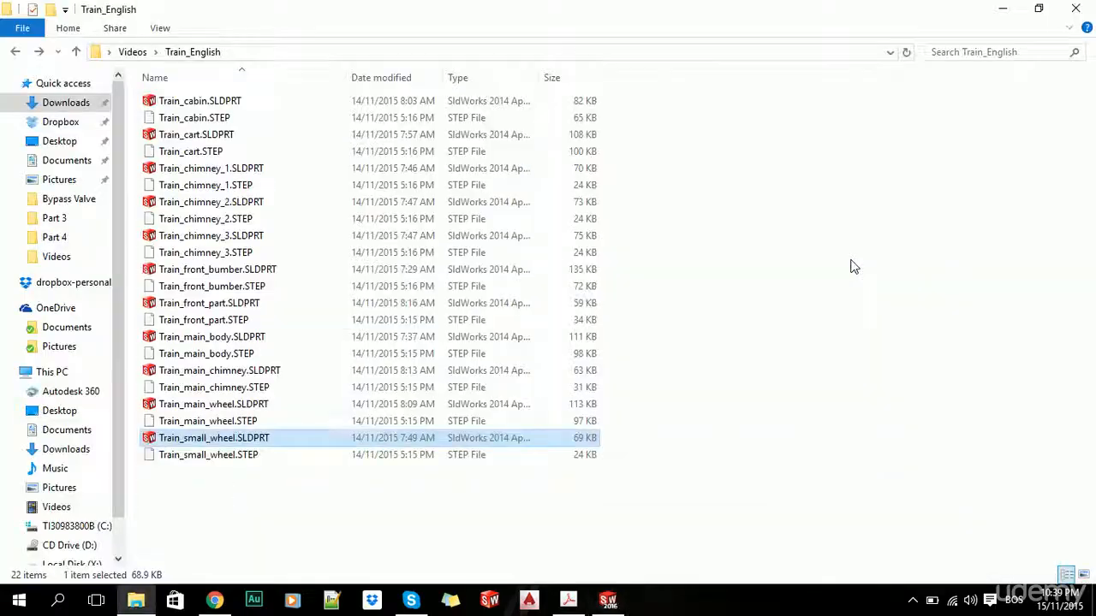
{"action": "key", "text": "alt+Tab"}
{"action": "key", "text": "alt+Tab"}
{"action": "key", "text": "alt+Tab"}
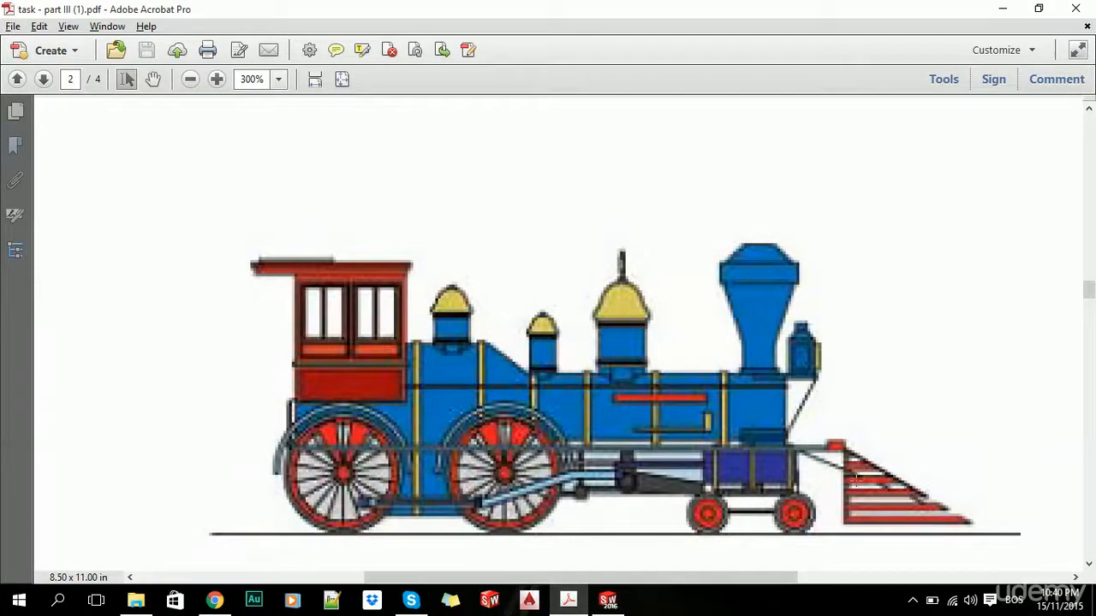
{"action": "key", "text": "alt+Tab"}
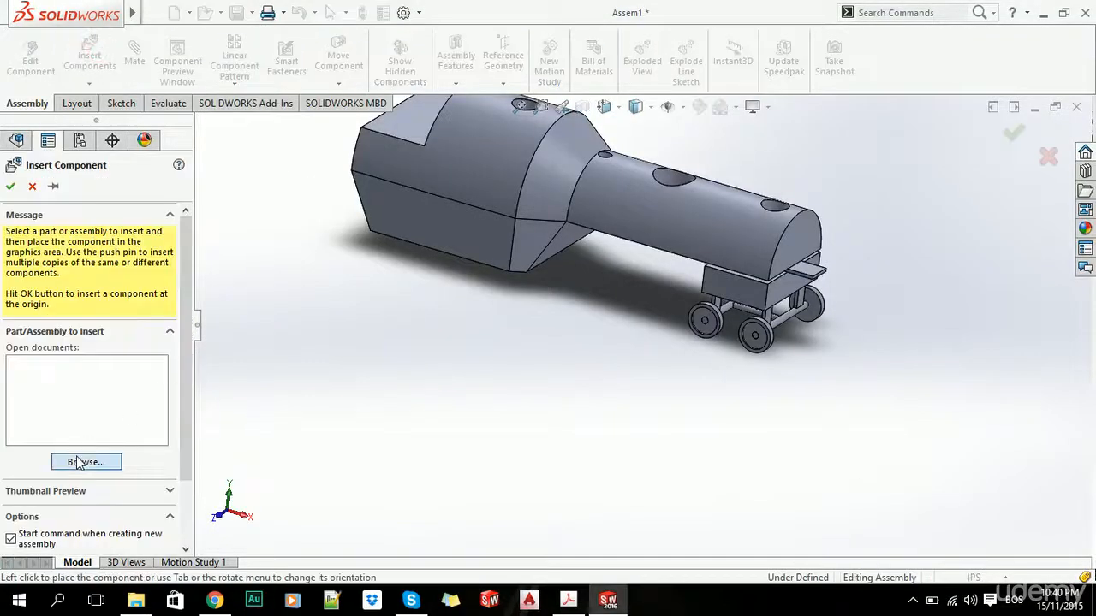
{"action": "left_click", "coordinate": [79, 462]}
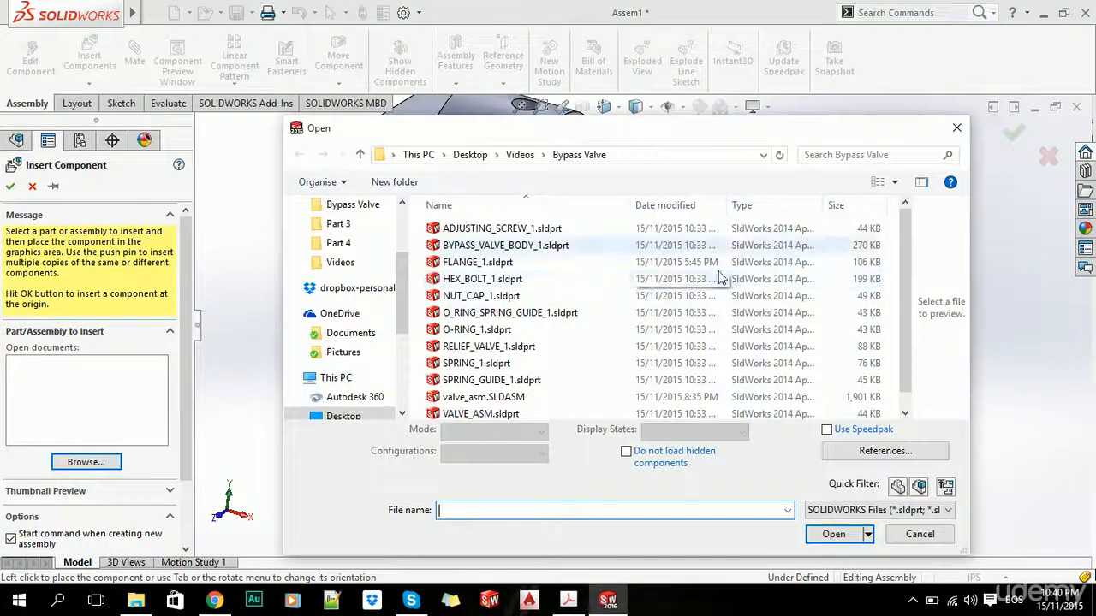
{"action": "left_click", "coordinate": [950, 131]}
Step: Insert Train_front_bumber.SLDPRT from the Train_English folder into the SOLIDWORKS assembly, placing it below the cart
{"action": "left_click", "coordinate": [135, 600]}
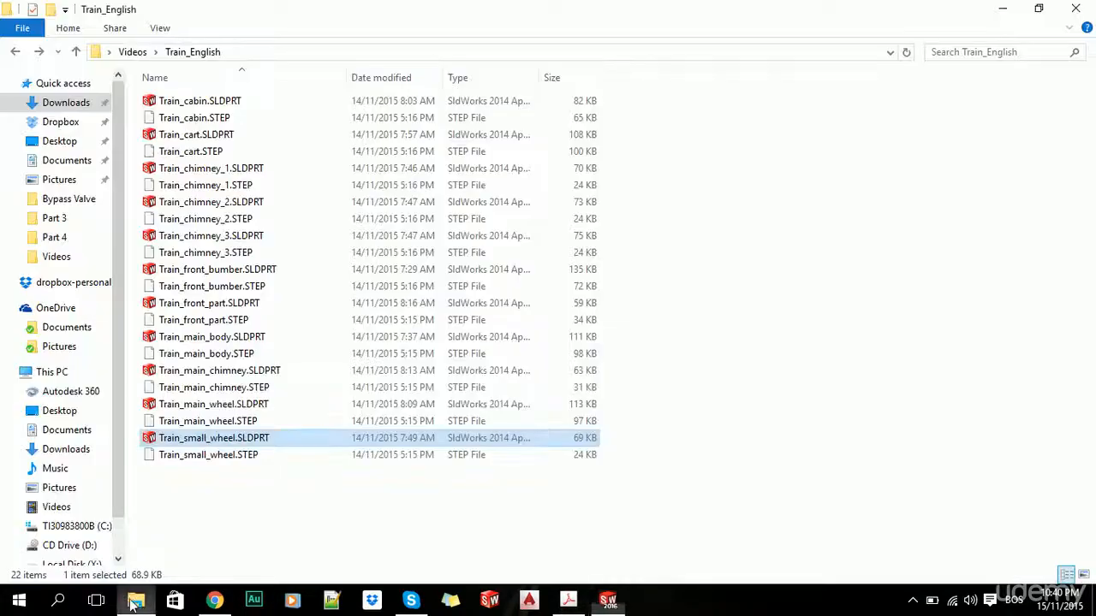
{"action": "left_click", "coordinate": [346, 501]}
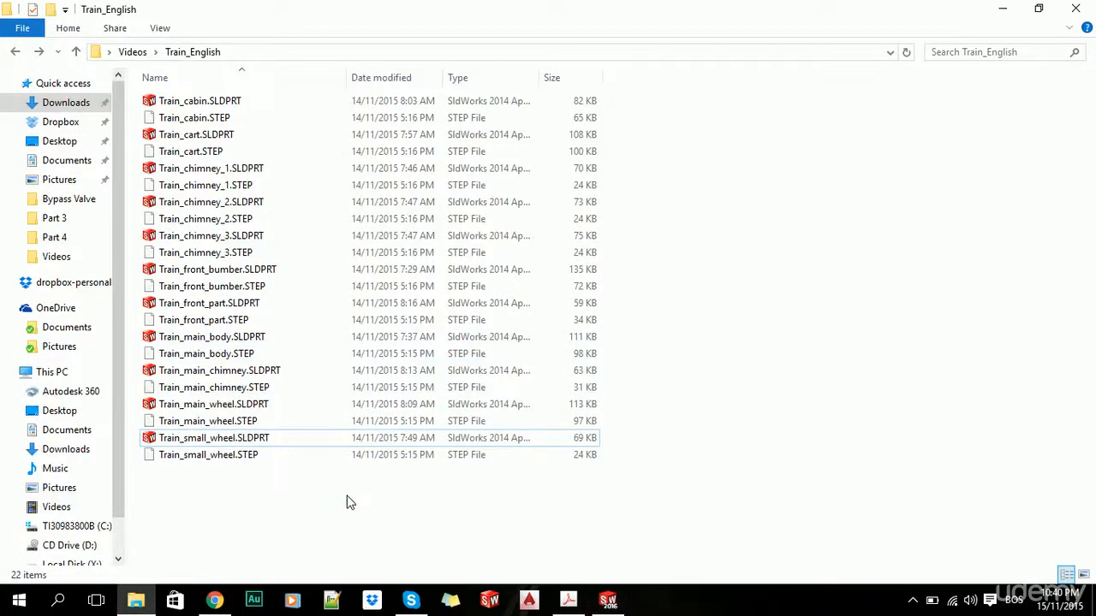
{"action": "left_click_drag", "start_coordinate": [176, 273], "coordinate": [805, 401]}
Step: Mate the front bumper's flat triangular back face coincident with the end face of the cart's protruding front plate
{"action": "middle_click_drag", "start_coordinate": [805, 401], "coordinate": [638, 414]}
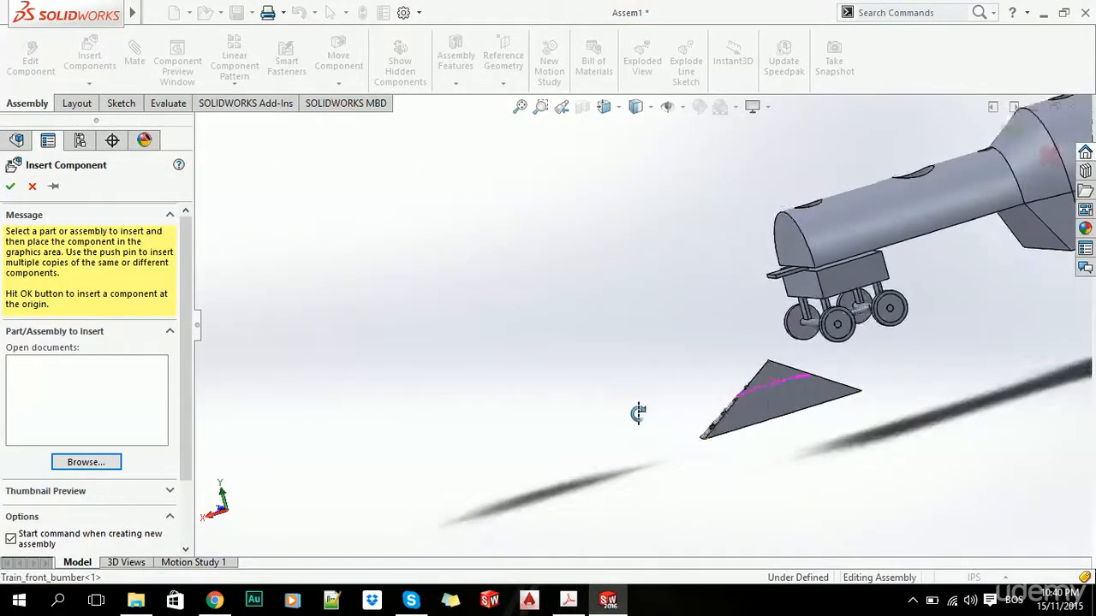
{"action": "left_click", "coordinate": [768, 401]}
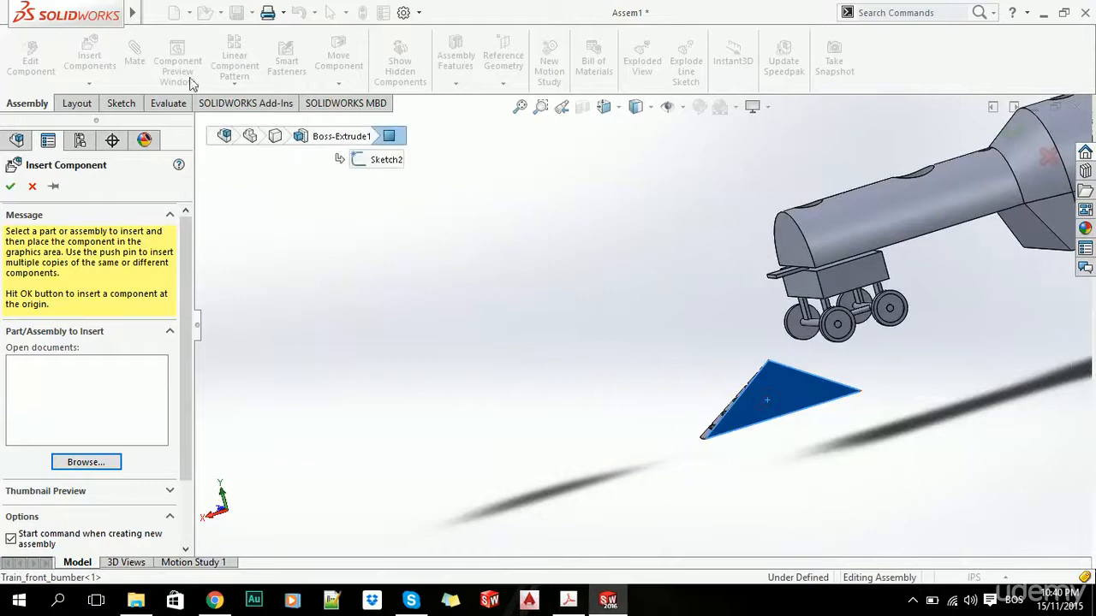
{"action": "left_click", "coordinate": [32, 186]}
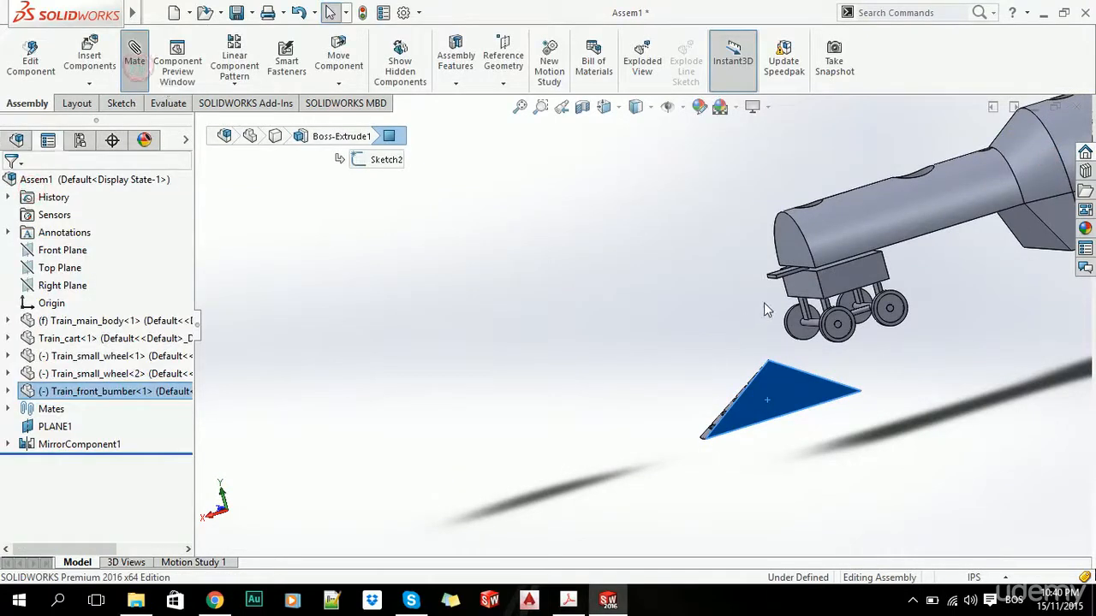
{"action": "middle_click_drag", "start_coordinate": [764, 308], "coordinate": [865, 305]}
{"action": "scroll", "coordinate": [826, 300], "scroll_direction": "down", "scroll_amount": 8}
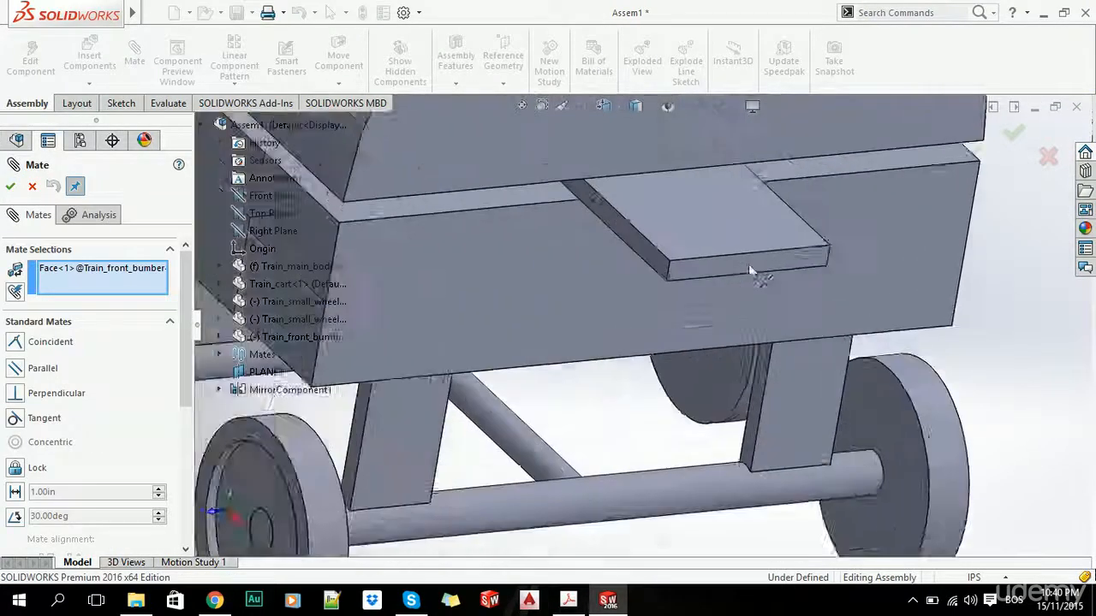
{"action": "left_click", "coordinate": [709, 266]}
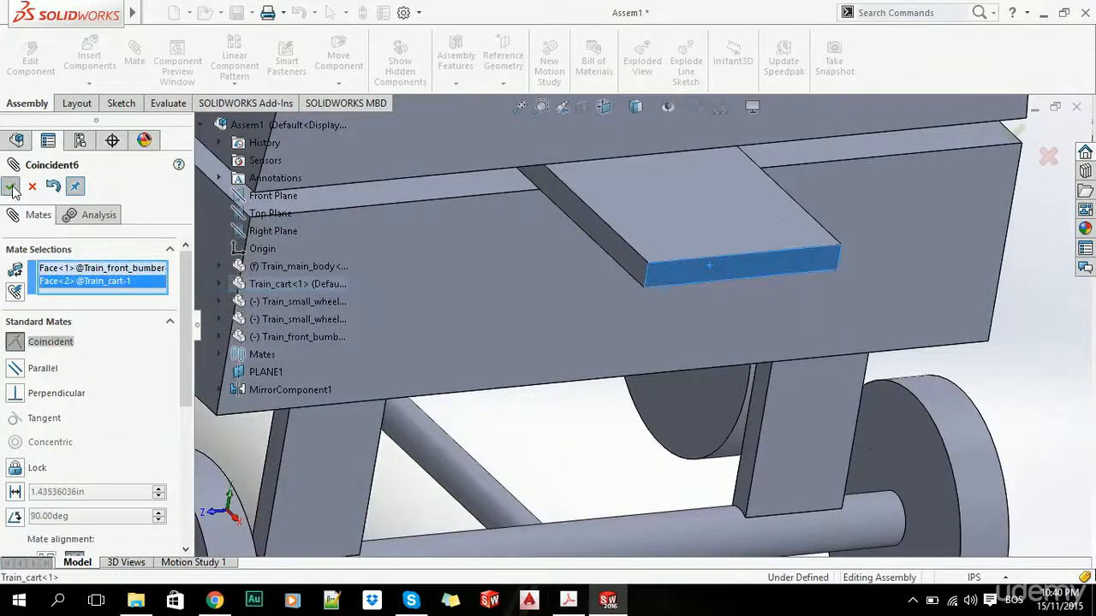
{"action": "left_click", "coordinate": [12, 190]}
Step: Add a 1.00 in distance mate between the bumper's bottom face and the top face of the cart's front plate, and finish mating
{"action": "scroll", "coordinate": [665, 448], "scroll_direction": "up", "scroll_amount": 10}
{"action": "mouse_move", "coordinate": [661, 445]}
{"action": "middle_mouse_down"}
{"action": "mouse_move", "coordinate": [693, 408]}
{"action": "mouse_move", "coordinate": [661, 425]}
{"action": "middle_mouse_up"}
{"action": "scroll", "coordinate": [693, 409], "scroll_direction": "down", "scroll_amount": 10}
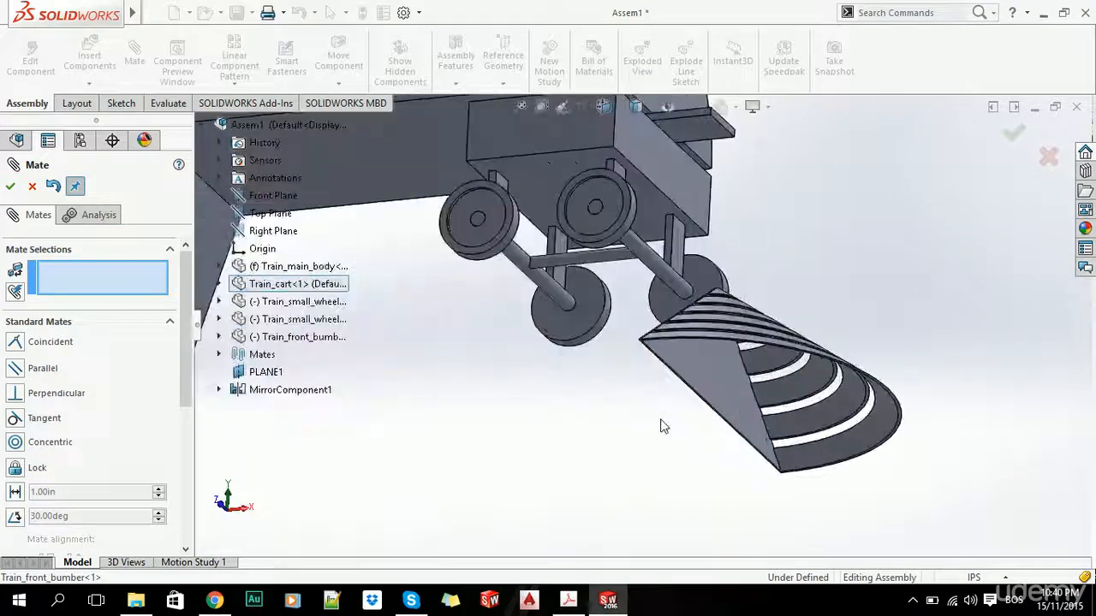
{"action": "middle_click_drag", "start_coordinate": [659, 367], "coordinate": [657, 364]}
{"action": "scroll", "coordinate": [657, 364], "scroll_direction": "down", "scroll_amount": 8}
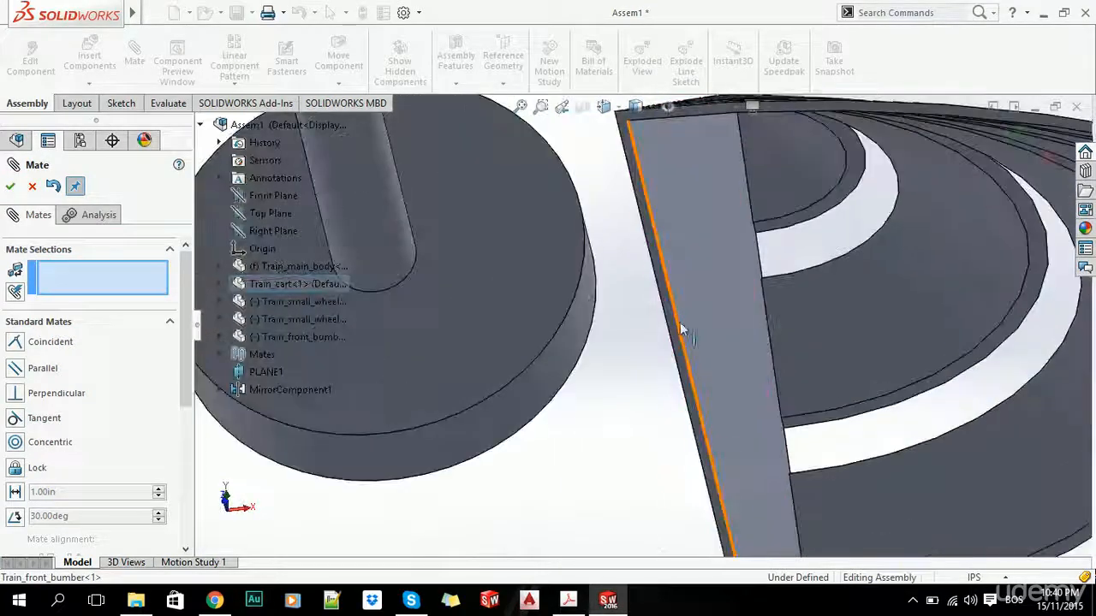
{"action": "left_click", "coordinate": [671, 301]}
{"action": "scroll", "coordinate": [599, 350], "scroll_direction": "up", "scroll_amount": 10}
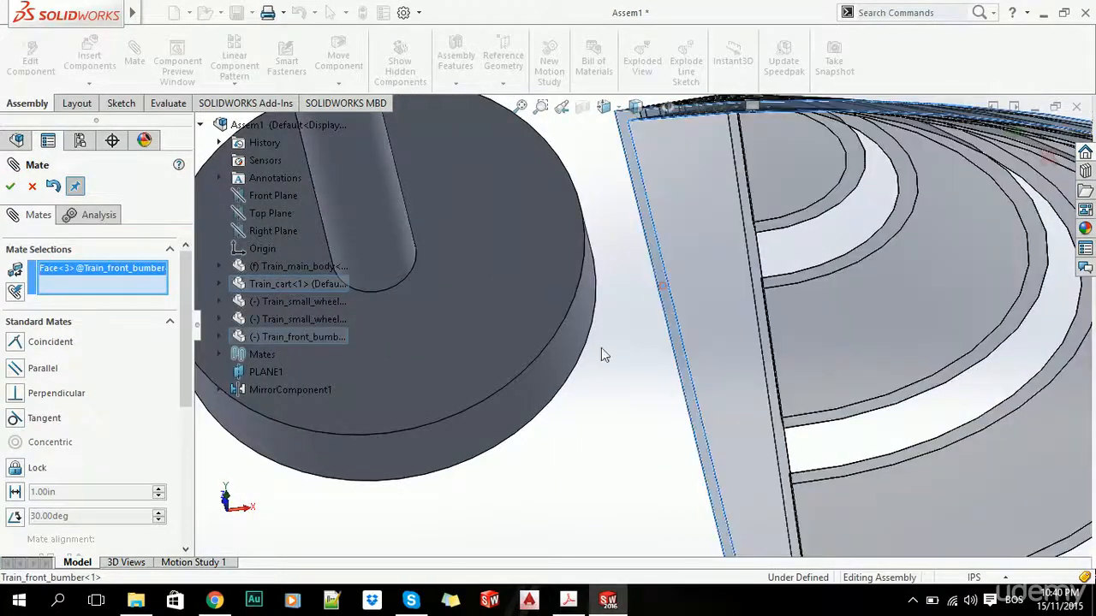
{"action": "middle_click_drag", "start_coordinate": [603, 344], "coordinate": [578, 314]}
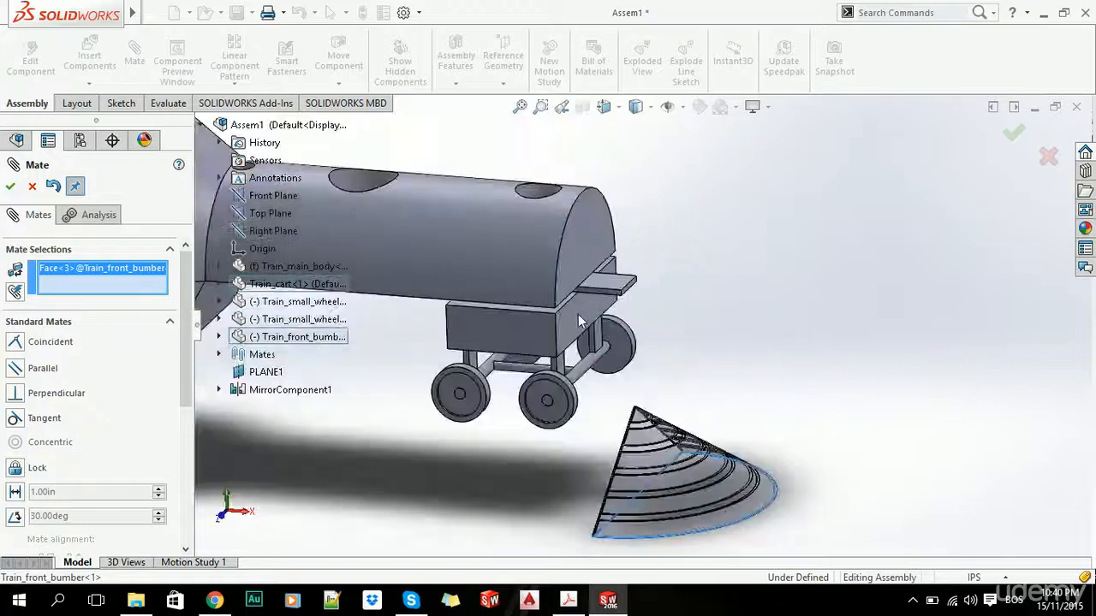
{"action": "scroll", "coordinate": [578, 314], "scroll_direction": "down", "scroll_amount": 8}
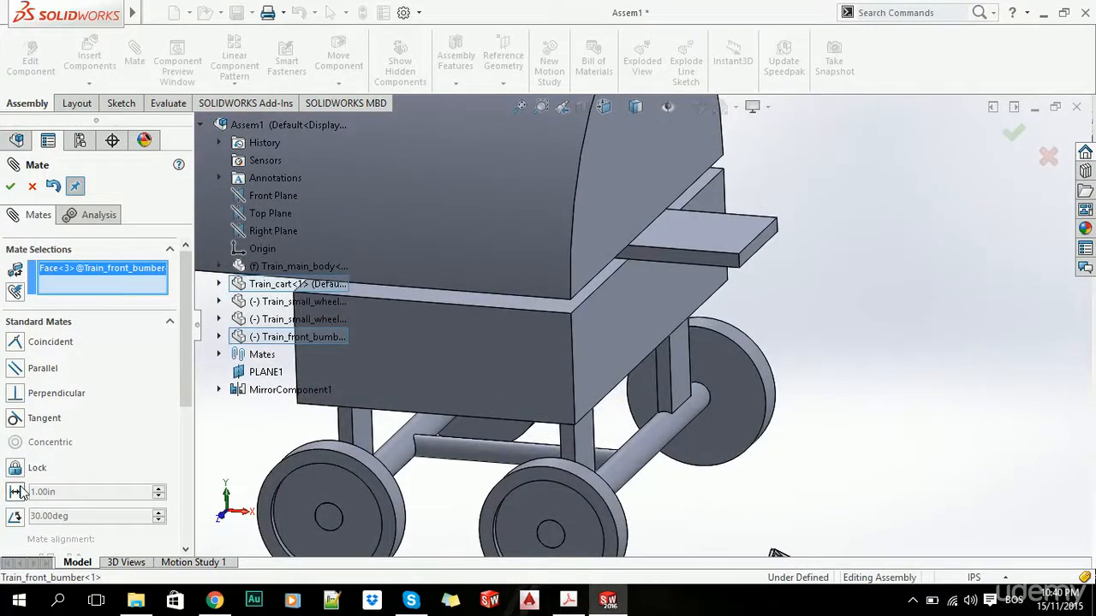
{"action": "scroll", "coordinate": [698, 299], "scroll_direction": "up", "scroll_amount": 3}
{"action": "scroll", "coordinate": [724, 270], "scroll_direction": "down", "scroll_amount": 6}
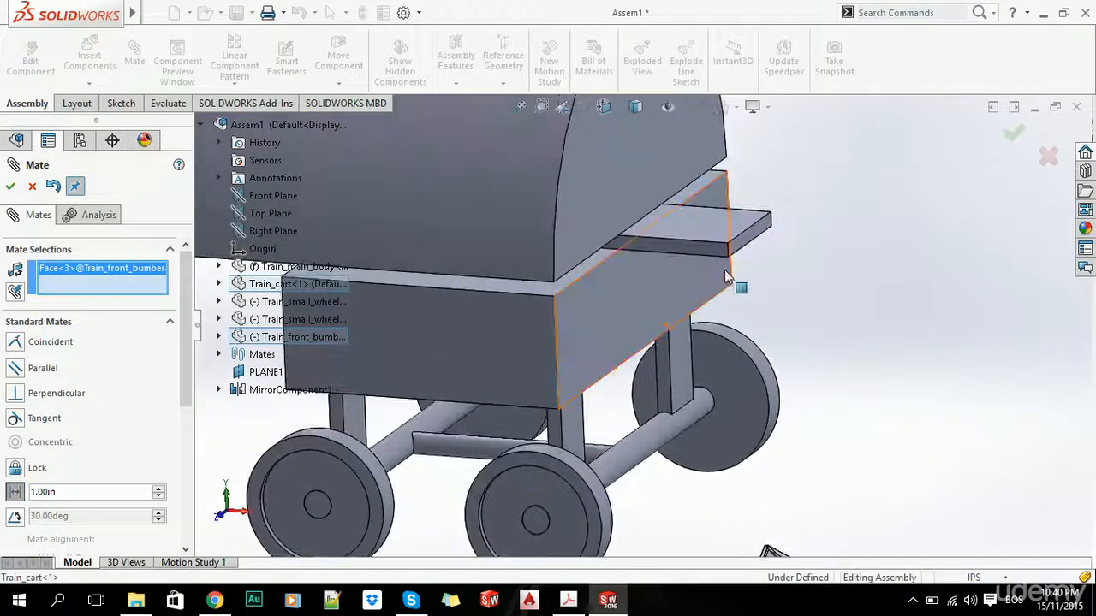
{"action": "left_click", "coordinate": [662, 238]}
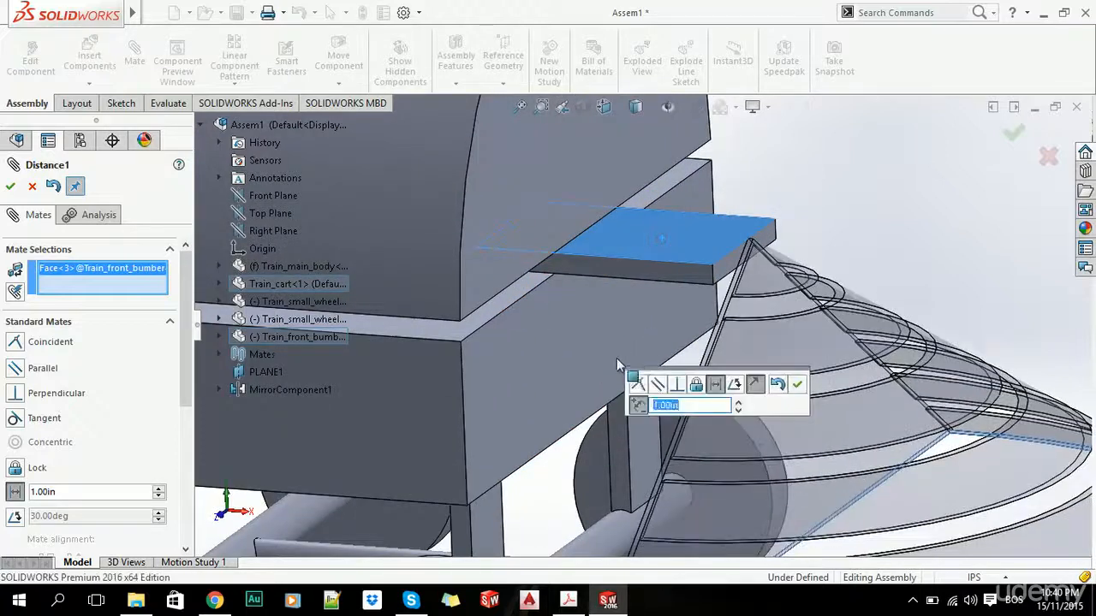
{"action": "left_click", "coordinate": [12, 190]}
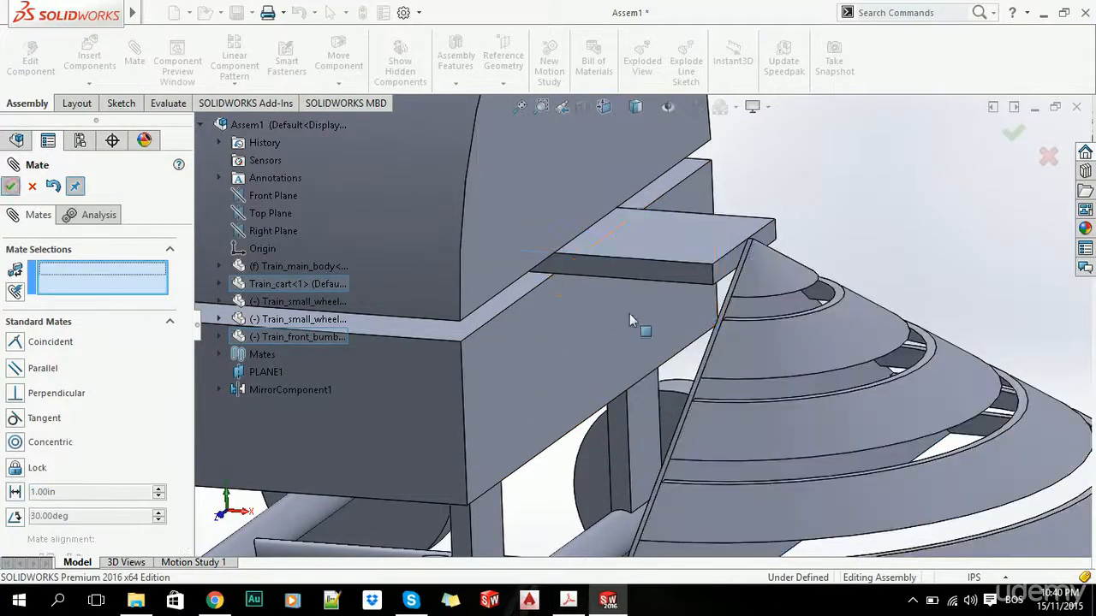
{"action": "scroll", "coordinate": [638, 334], "scroll_direction": "up", "scroll_amount": 5}
{"action": "middle_click_drag", "start_coordinate": [646, 358], "coordinate": [239, 347]}
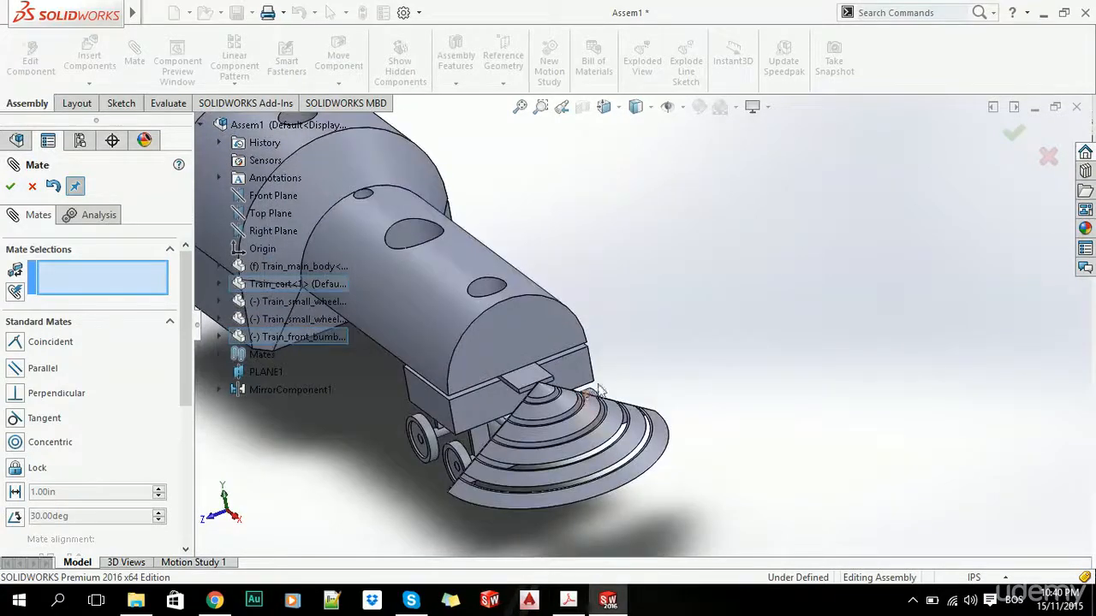
{"action": "scroll", "coordinate": [643, 351], "scroll_direction": "down", "scroll_amount": 4}
{"action": "left_click", "coordinate": [31, 187]}
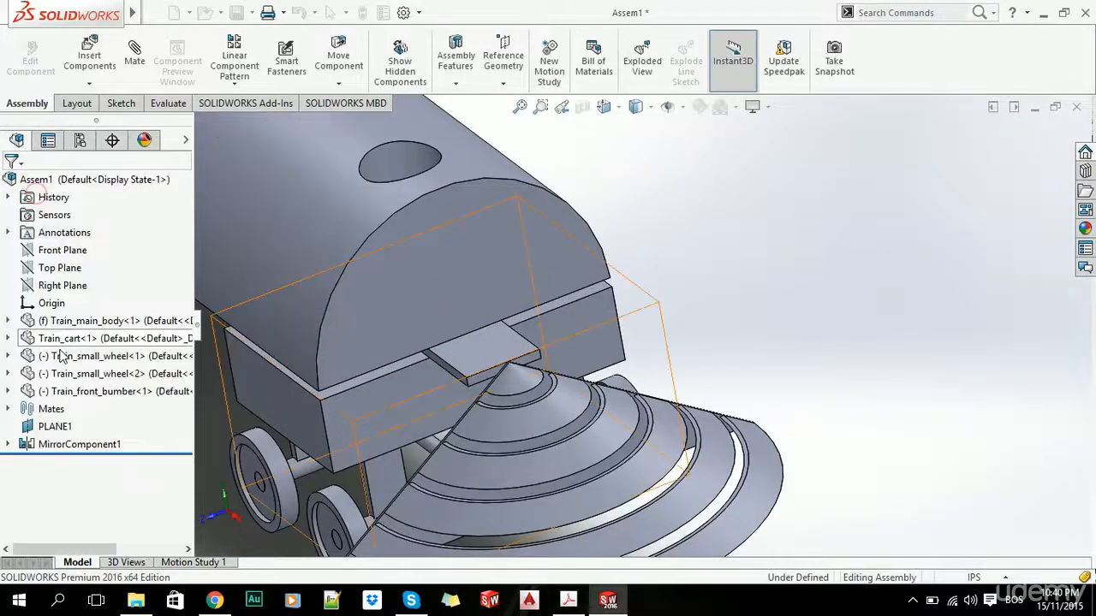
Step: Center the front bumper by mating its Right Plane coincident with PLANE1, and finish mating
{"action": "left_click", "coordinate": [7, 445]}
{"action": "left_click", "coordinate": [8, 444]}
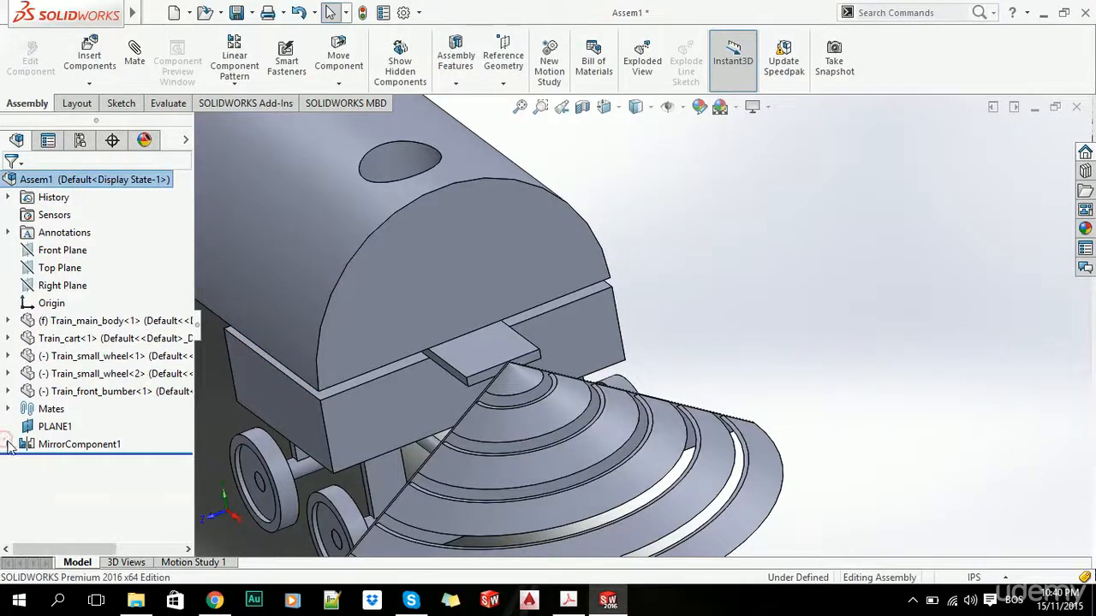
{"action": "left_click", "coordinate": [9, 393]}
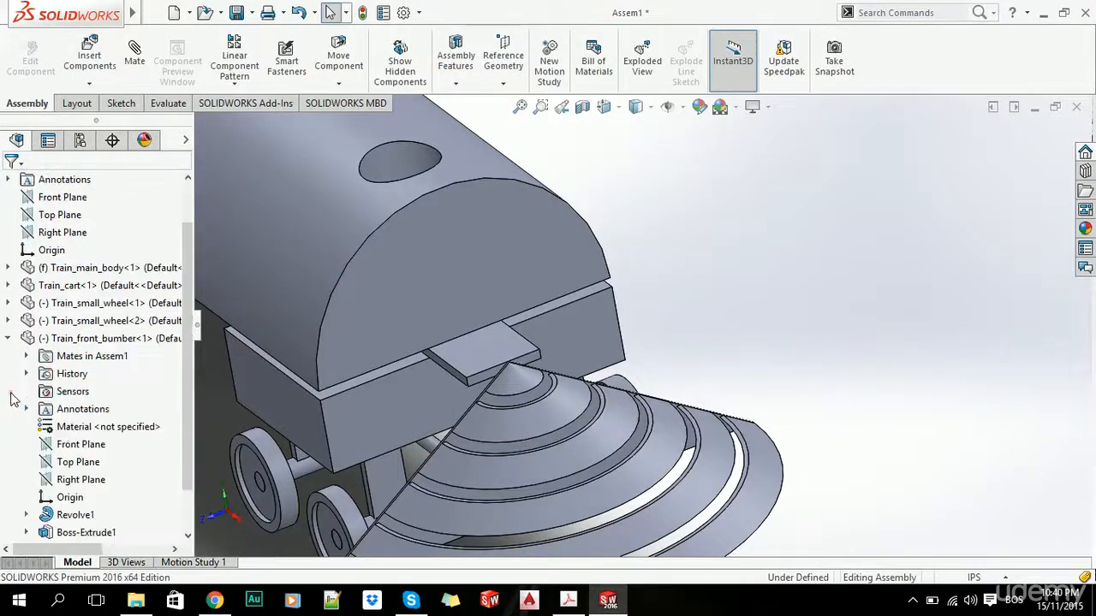
{"action": "left_click", "coordinate": [79, 482]}
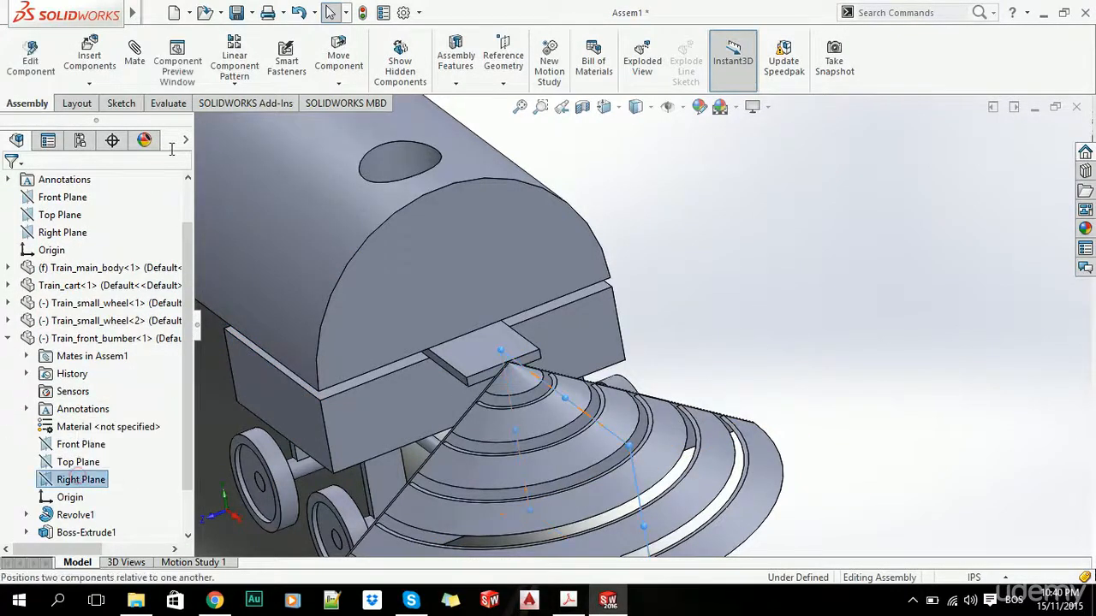
{"action": "left_click", "coordinate": [129, 62]}
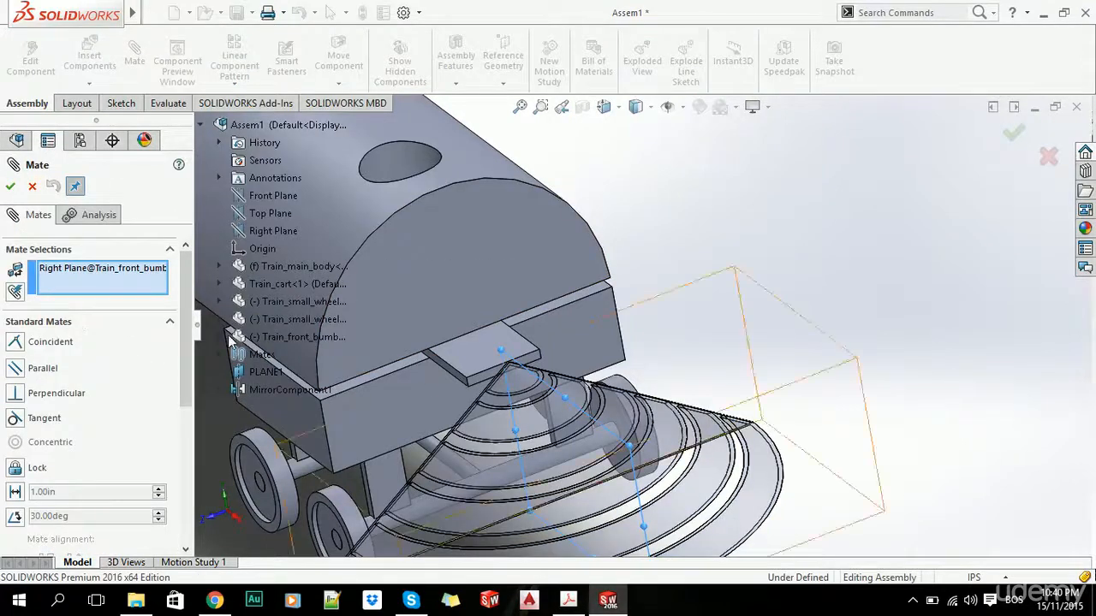
{"action": "middle_click_drag", "start_coordinate": [363, 358], "coordinate": [202, 385]}
{"action": "left_click", "coordinate": [264, 371]}
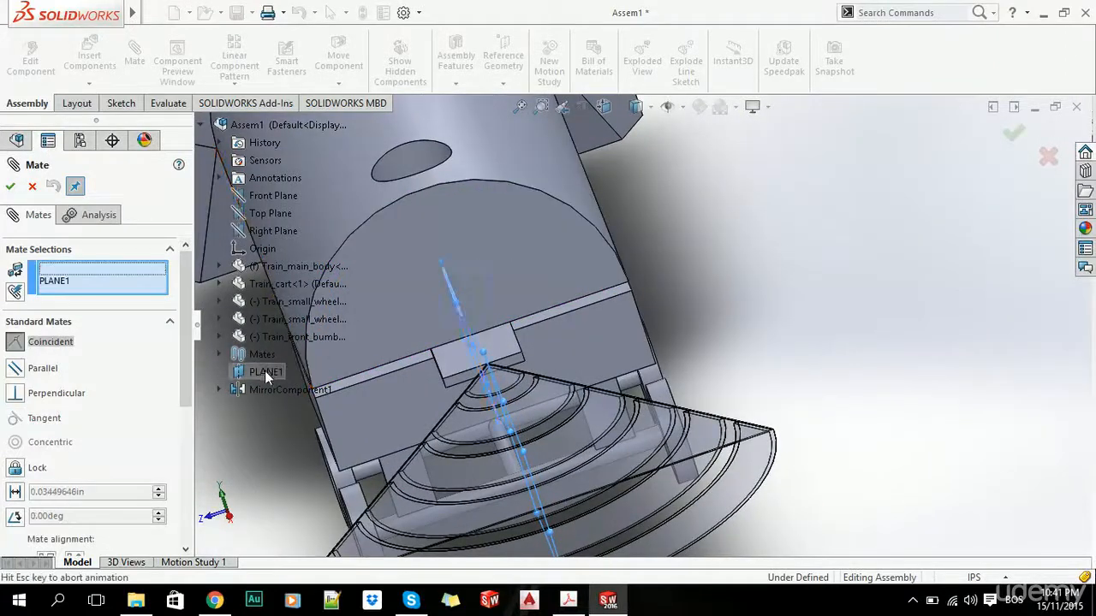
{"action": "left_click", "coordinate": [6, 193]}
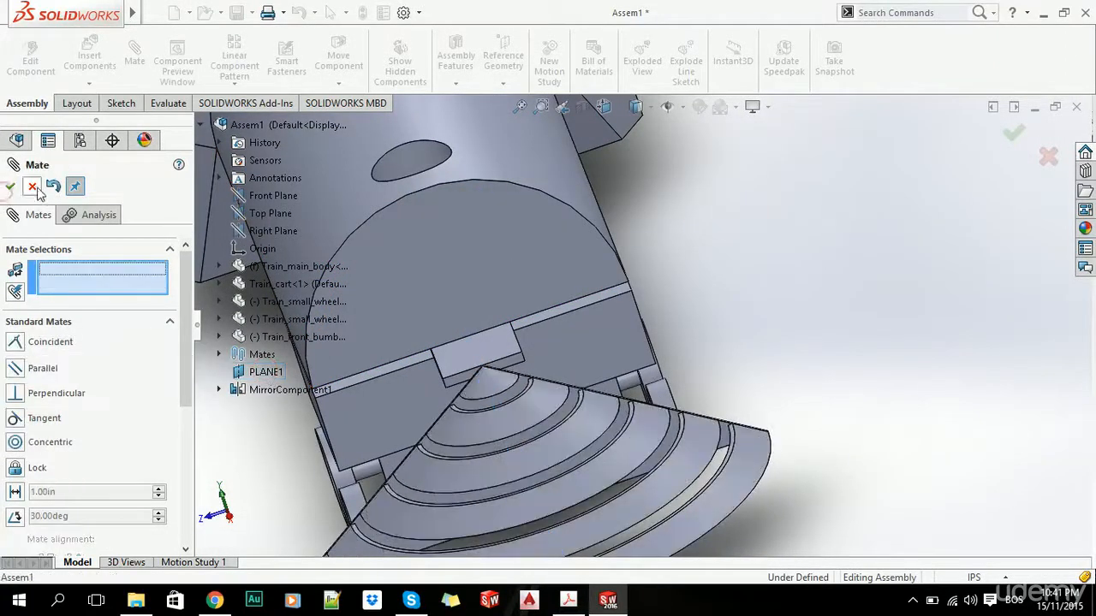
{"action": "left_click", "coordinate": [34, 187]}
Step: View the assembly from the front and compare it with the locomotive drawing in the Adobe Acrobat reference PDF
{"action": "left_click", "coordinate": [750, 293]}
{"action": "scroll", "coordinate": [536, 334], "scroll_direction": "up", "scroll_amount": 6}
{"action": "middle_click_drag", "start_coordinate": [517, 328], "coordinate": [641, 258]}
{"action": "key", "text": "ctrl+1"}
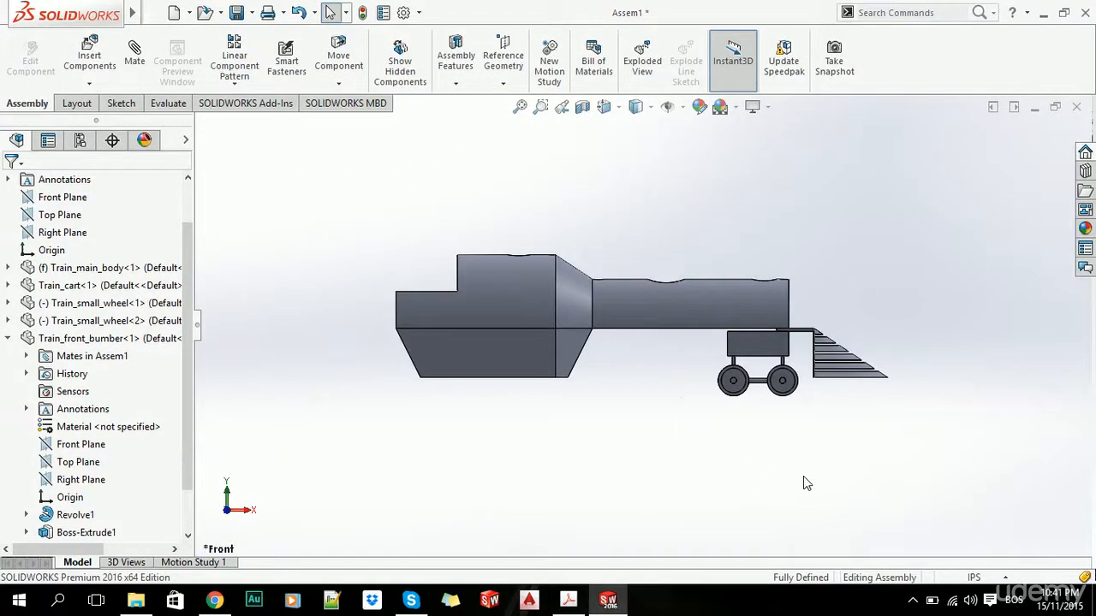
{"action": "key", "text": "alt+Tab"}
{"action": "key", "text": "alt+Tab"}
{"action": "key", "text": "alt+Tab"}
{"action": "key", "text": "alt+Tab"}
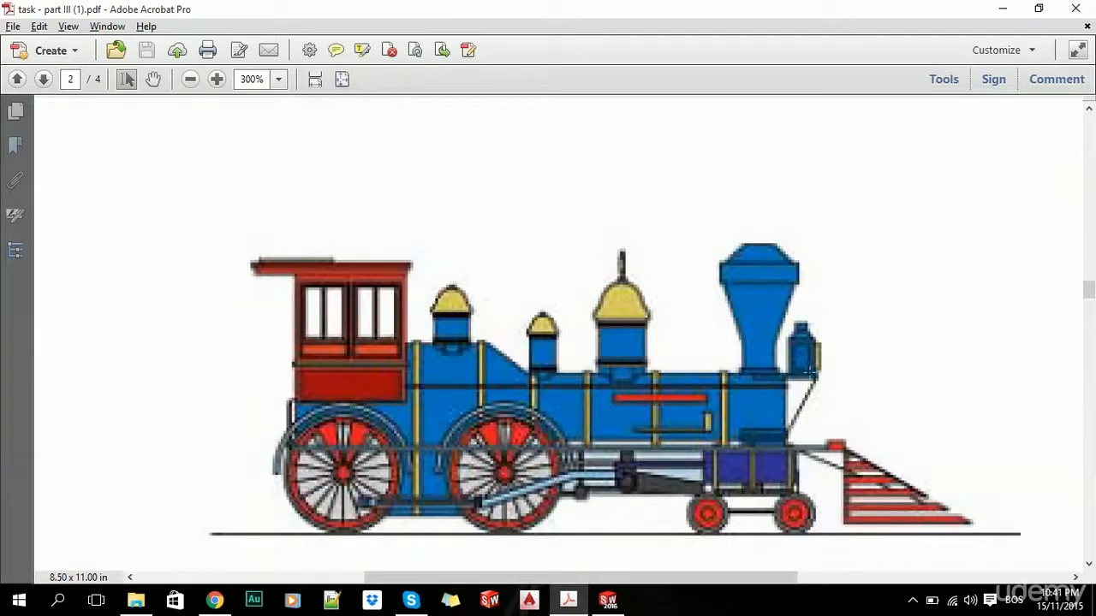
Step: Insert Train_main_chimney.SLDPRT from the Train_English folder into the SOLIDWORKS assembly, placing it below the main body
{"action": "key", "text": "alt+Tab"}
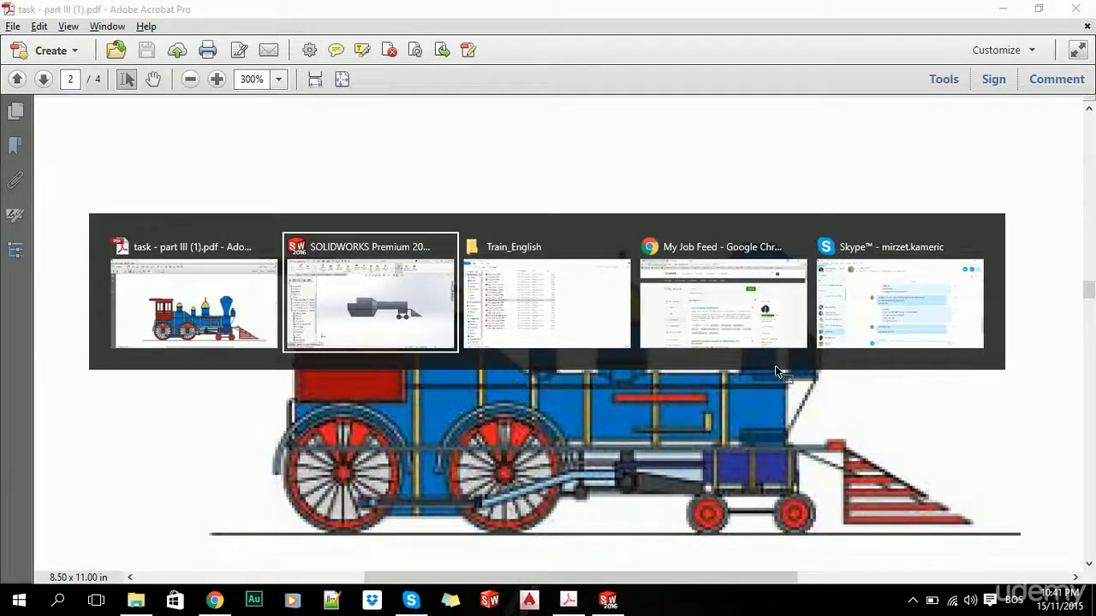
{"action": "key", "text": "alt+Tab"}
{"action": "key", "text": "alt+Tab"}
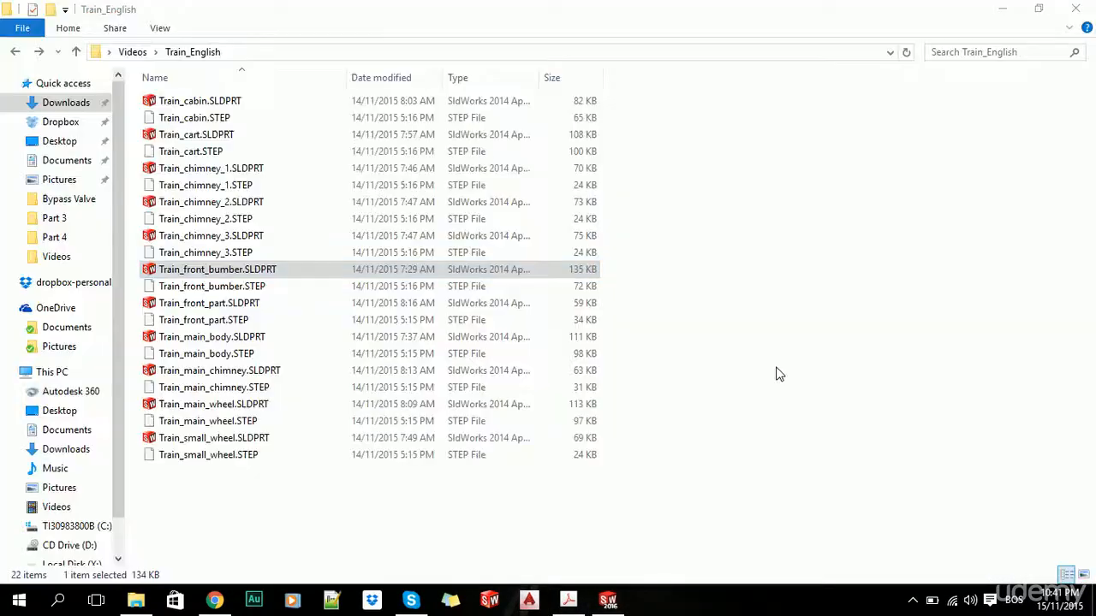
{"action": "left_click", "coordinate": [261, 489]}
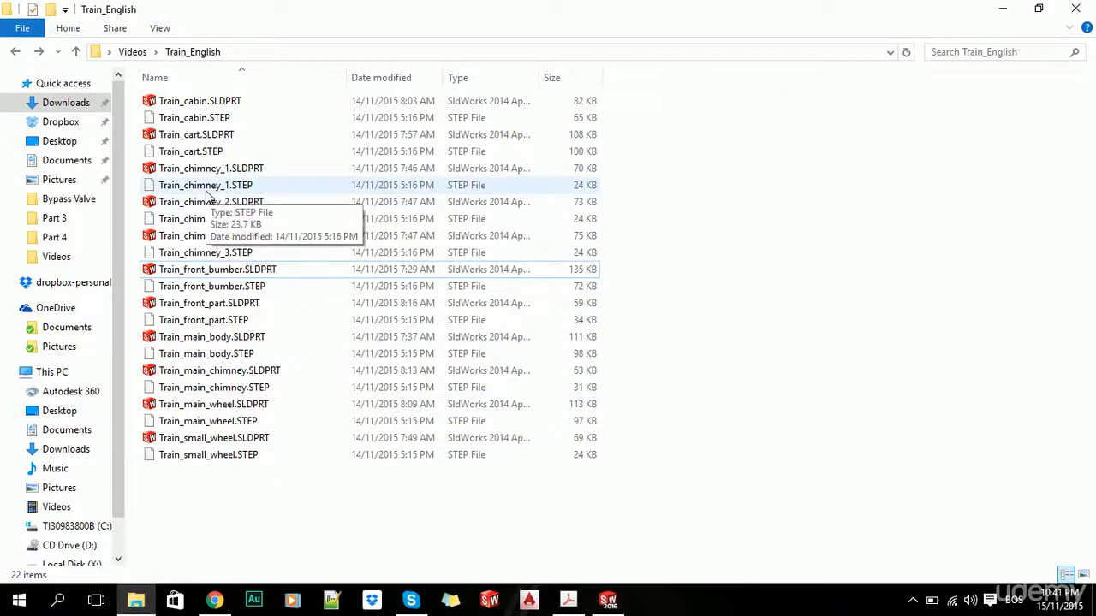
{"action": "left_click_drag", "start_coordinate": [157, 372], "coordinate": [650, 429]}
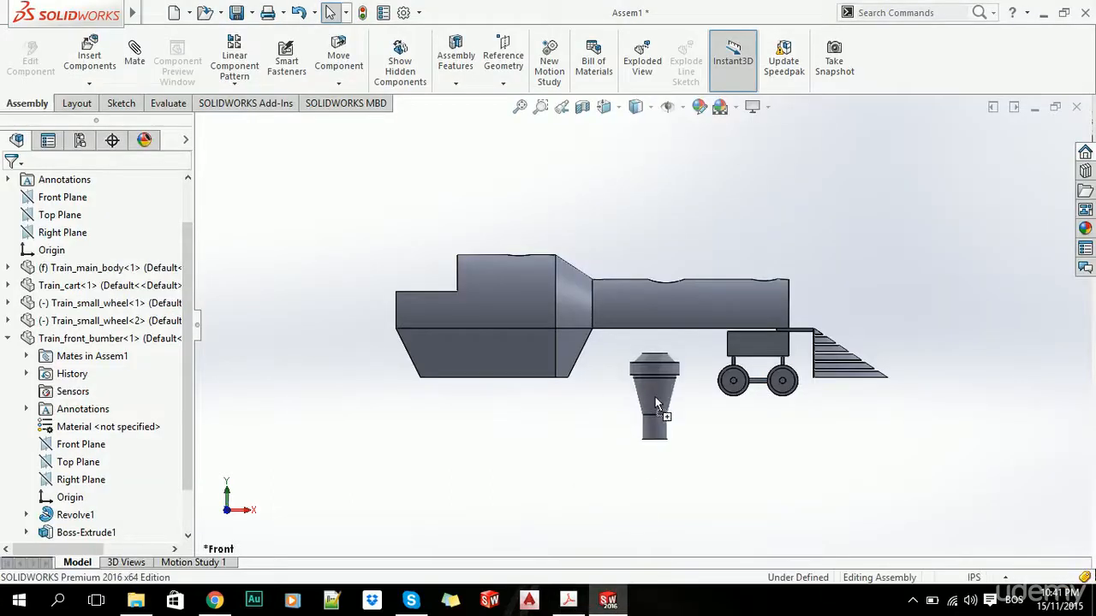
Step: Add a concentric mate between the main chimney's lower cylindrical face and the front hole in the main body
{"action": "middle_click_drag", "start_coordinate": [667, 402], "coordinate": [635, 426]}
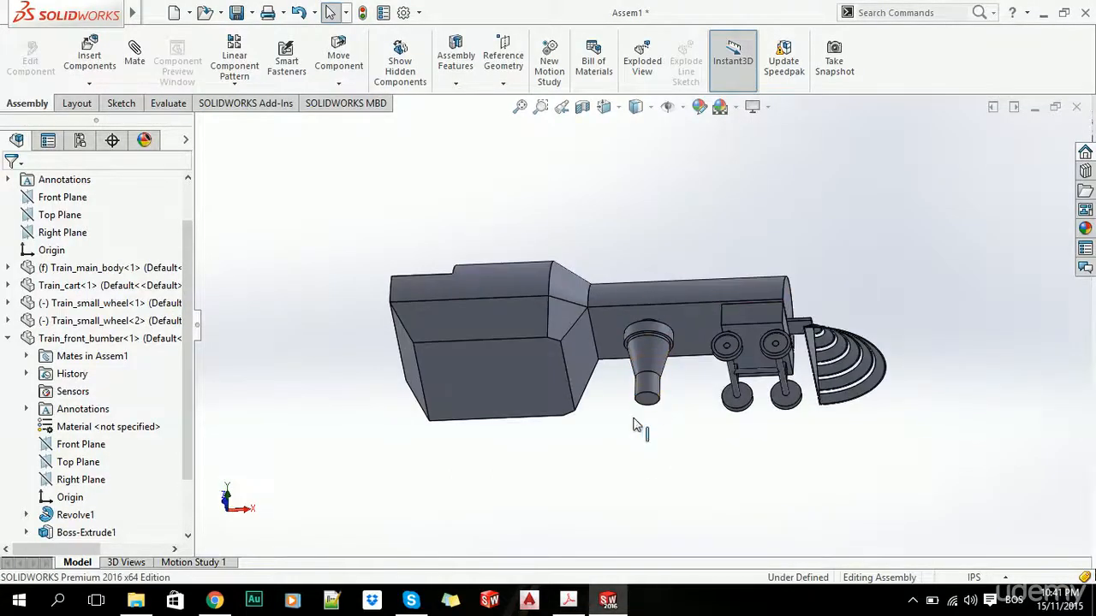
{"action": "left_click", "coordinate": [650, 390]}
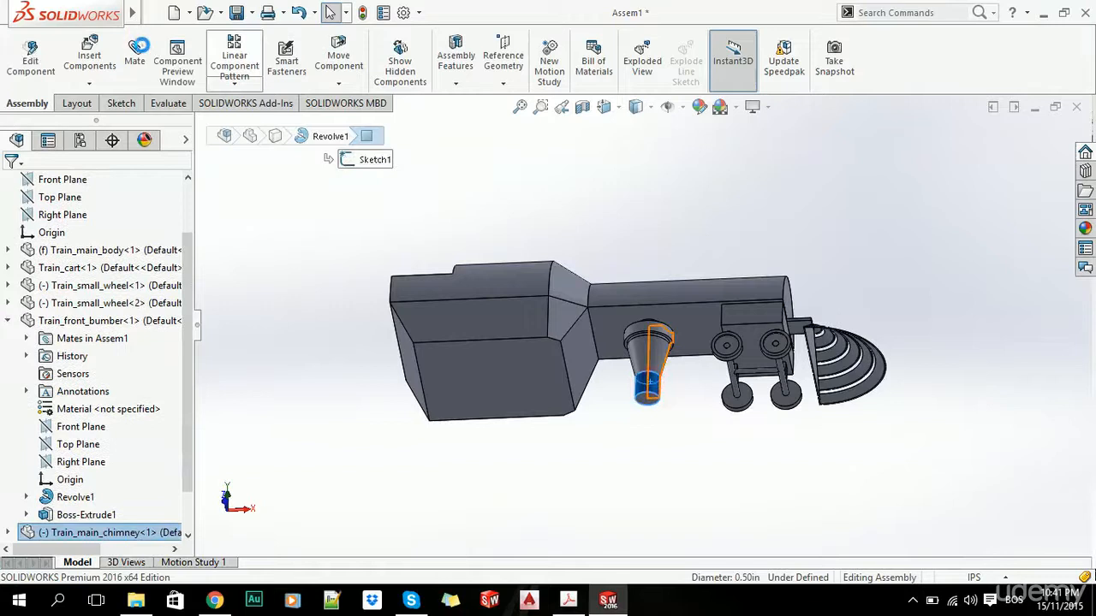
{"action": "middle_click_drag", "start_coordinate": [648, 274], "coordinate": [719, 394]}
{"action": "scroll", "coordinate": [717, 365], "scroll_direction": "down", "scroll_amount": 5}
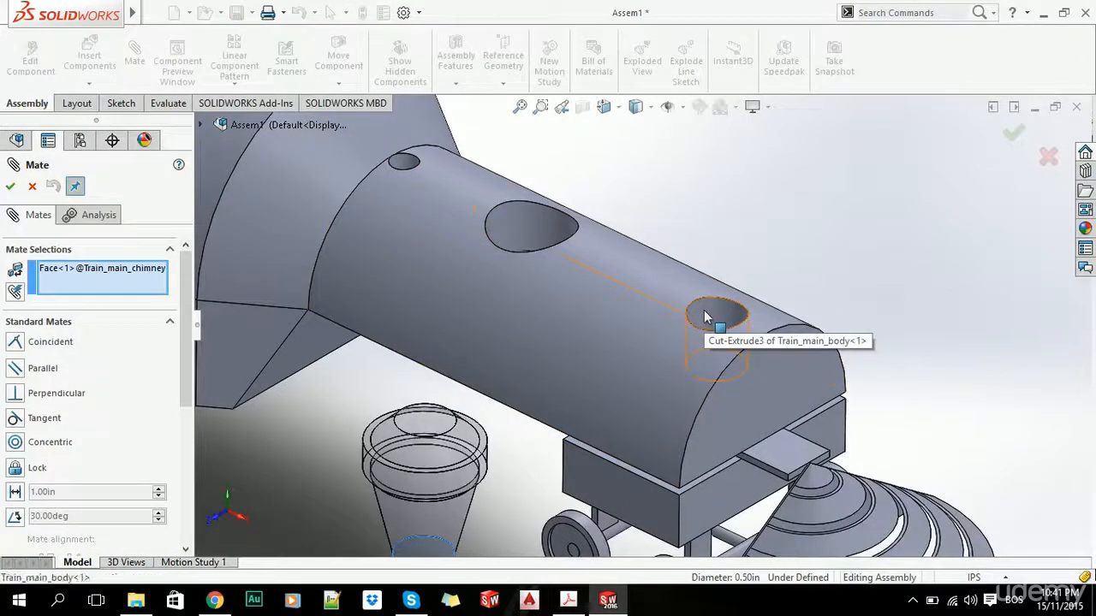
{"action": "left_click", "coordinate": [713, 311]}
{"action": "scroll", "coordinate": [611, 359], "scroll_direction": "up", "scroll_amount": 5}
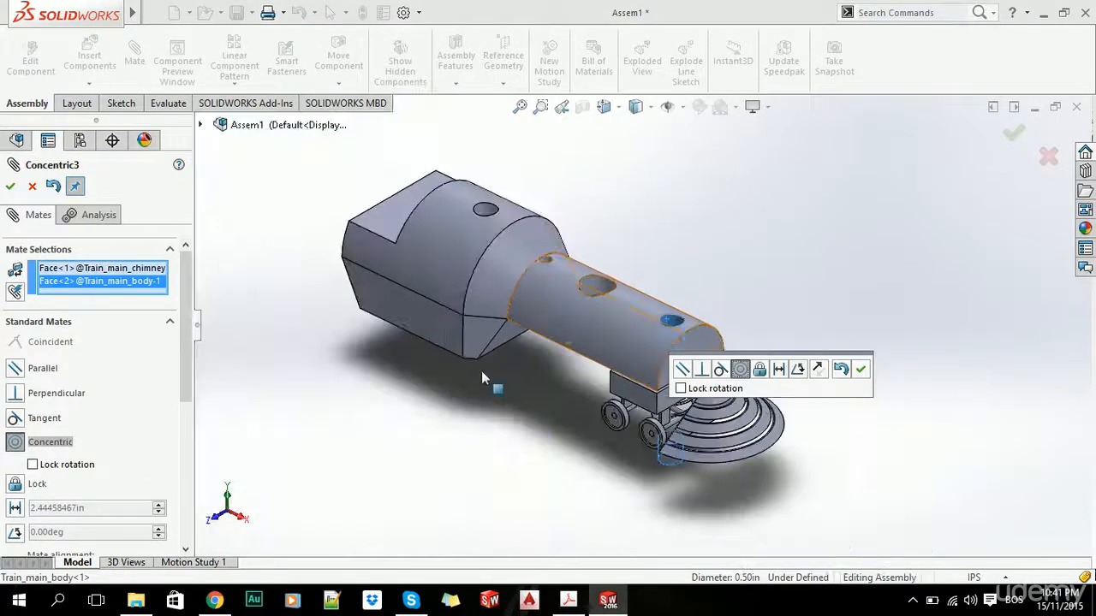
{"action": "left_click", "coordinate": [10, 186]}
Step: Pair the main chimney's bottom face with the floor face of the main body's front hole as mate selections
{"action": "middle_click_drag", "start_coordinate": [697, 421], "coordinate": [670, 443]}
{"action": "scroll", "coordinate": [670, 442], "scroll_direction": "down", "scroll_amount": 5}
{"action": "middle_click_drag", "start_coordinate": [656, 342], "coordinate": [668, 385]}
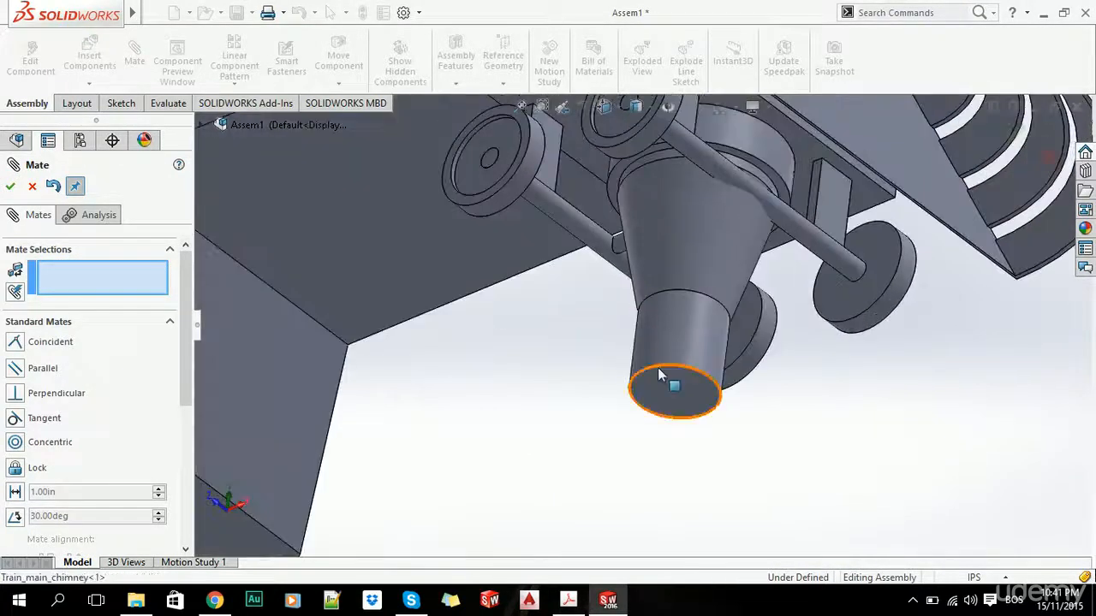
{"action": "left_click", "coordinate": [663, 383]}
{"action": "scroll", "coordinate": [637, 306], "scroll_direction": "up", "scroll_amount": 8}
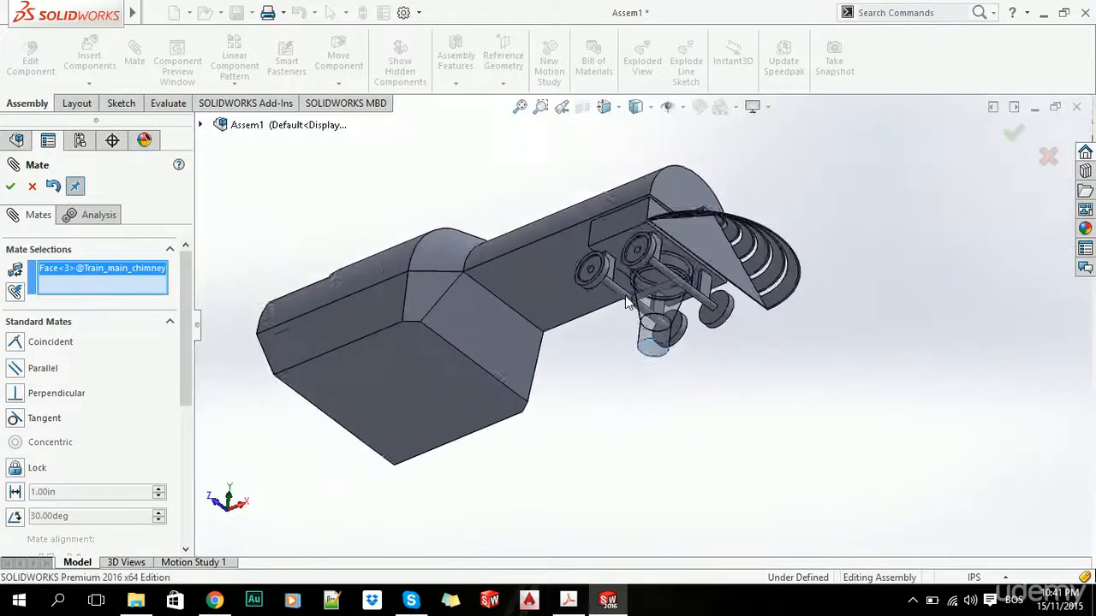
{"action": "middle_click_drag", "start_coordinate": [637, 304], "coordinate": [646, 301]}
{"action": "scroll", "coordinate": [646, 301], "scroll_direction": "down", "scroll_amount": 10}
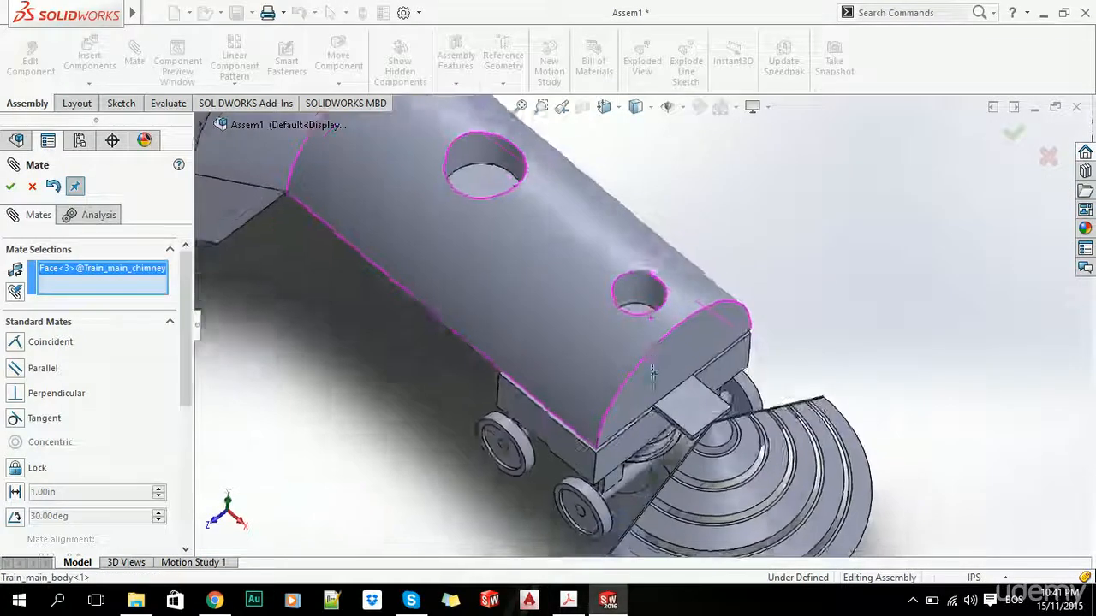
{"action": "scroll", "coordinate": [646, 301], "scroll_direction": "down", "scroll_amount": 5}
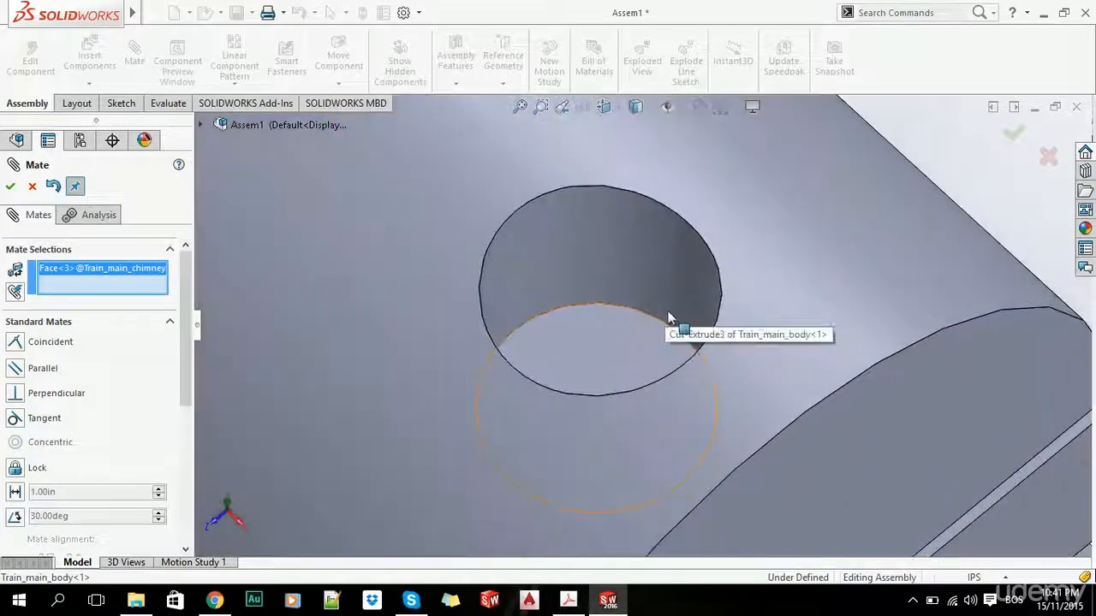
{"action": "left_click", "coordinate": [698, 362]}
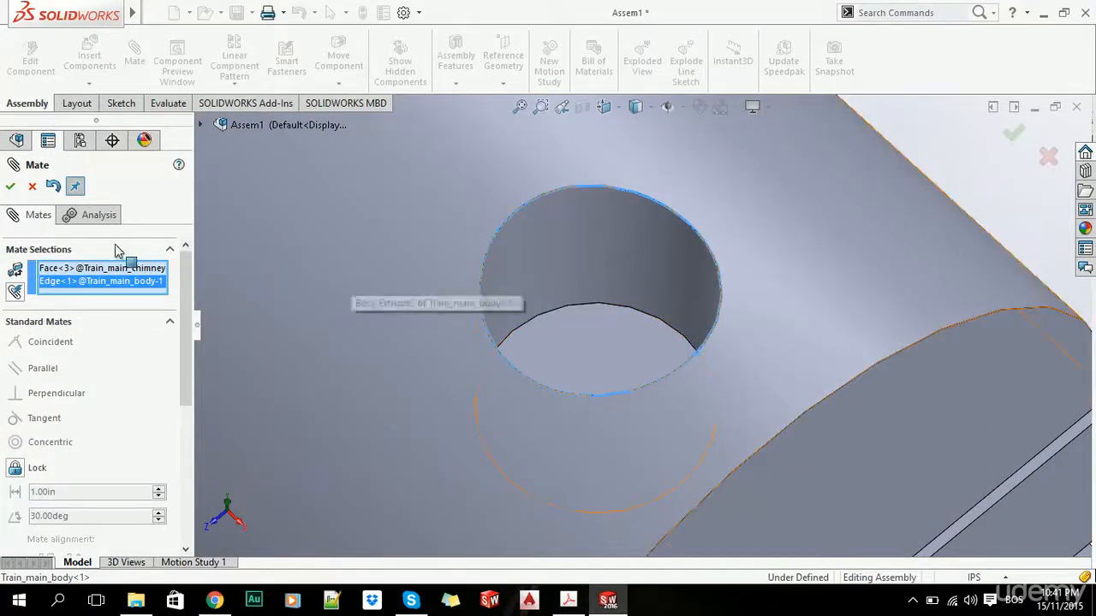
{"action": "right_click", "coordinate": [60, 280]}
{"action": "left_click", "coordinate": [84, 305]}
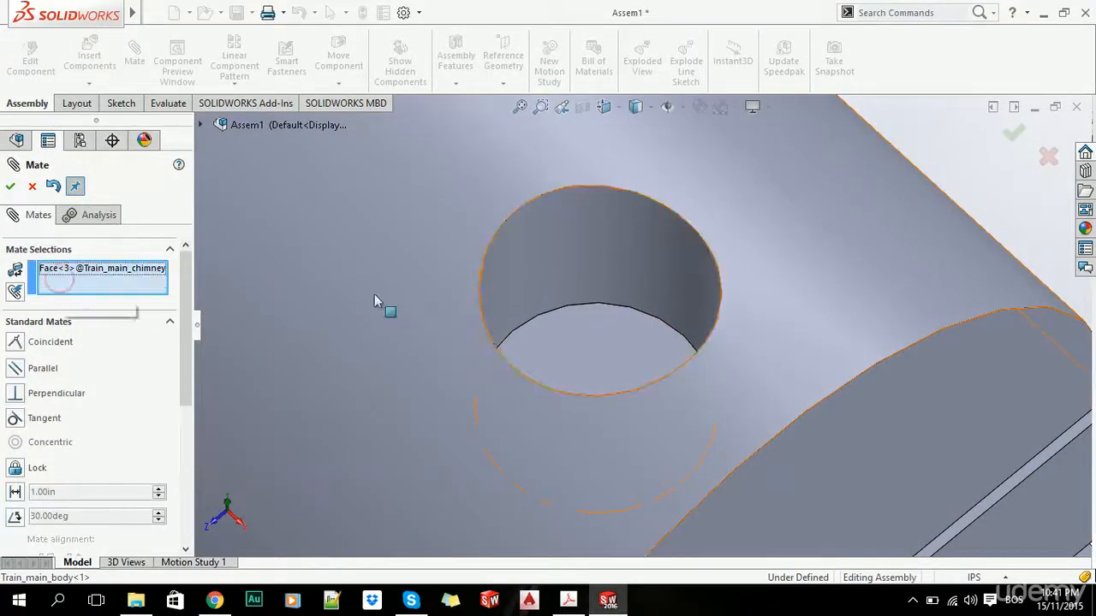
{"action": "left_click", "coordinate": [608, 338]}
{"action": "scroll", "coordinate": [462, 373], "scroll_direction": "up", "scroll_amount": 8}
{"action": "scroll", "coordinate": [554, 353], "scroll_direction": "up", "scroll_amount": 4}
{"action": "middle_click_drag", "start_coordinate": [582, 257], "coordinate": [626, 190]}
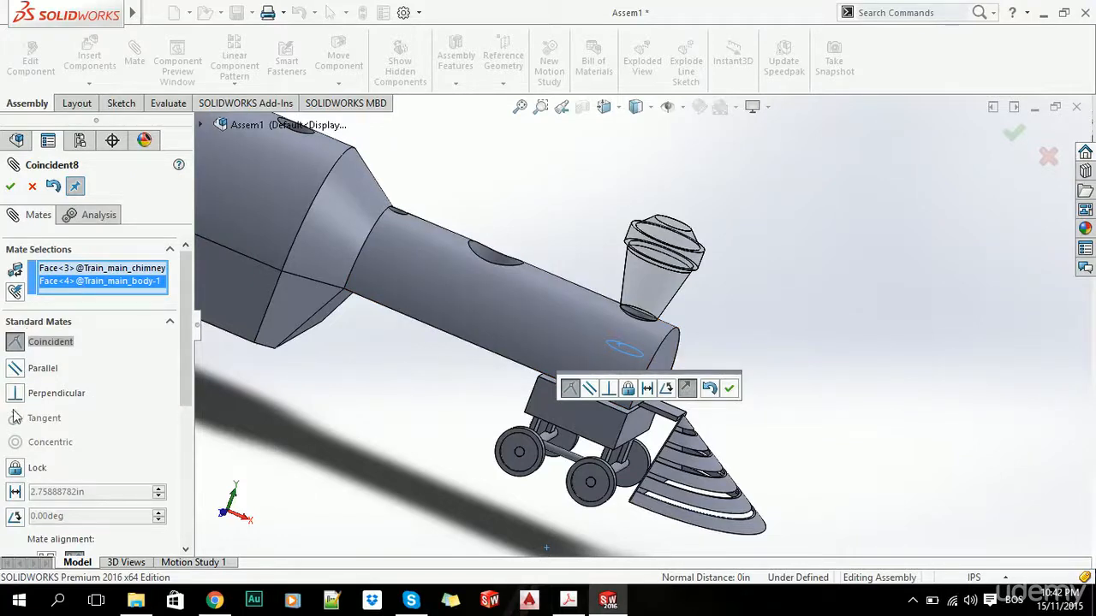
Step: Make the pairing a distance mate and try 1 in, reducing it in 0.10 in increments to 0.00 in
{"action": "left_click", "coordinate": [15, 492]}
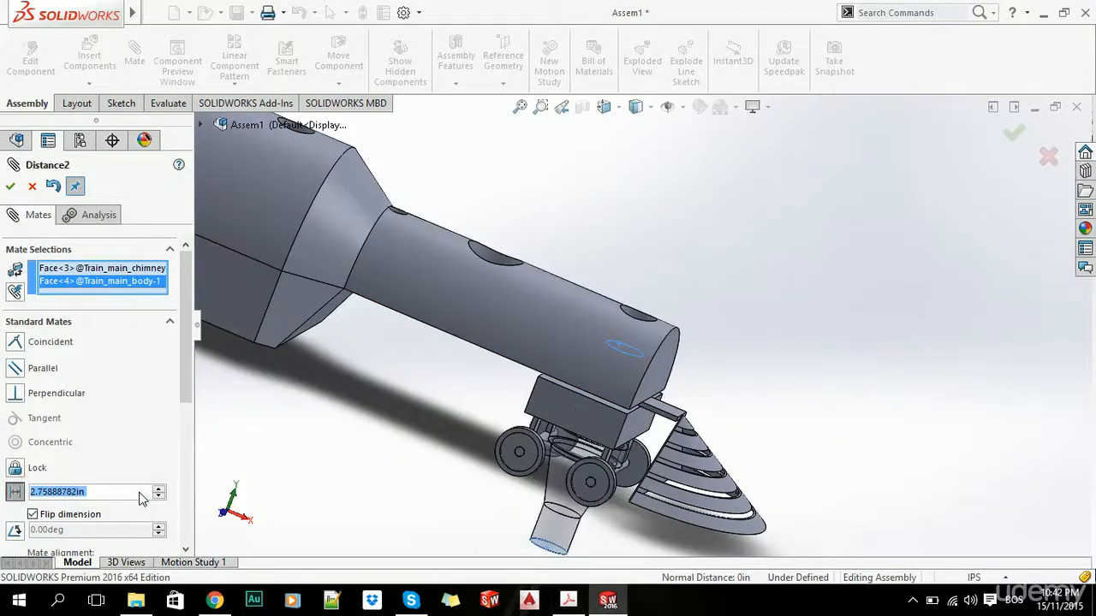
{"action": "type", "text": "1"}
{"action": "key", "text": "Return"}
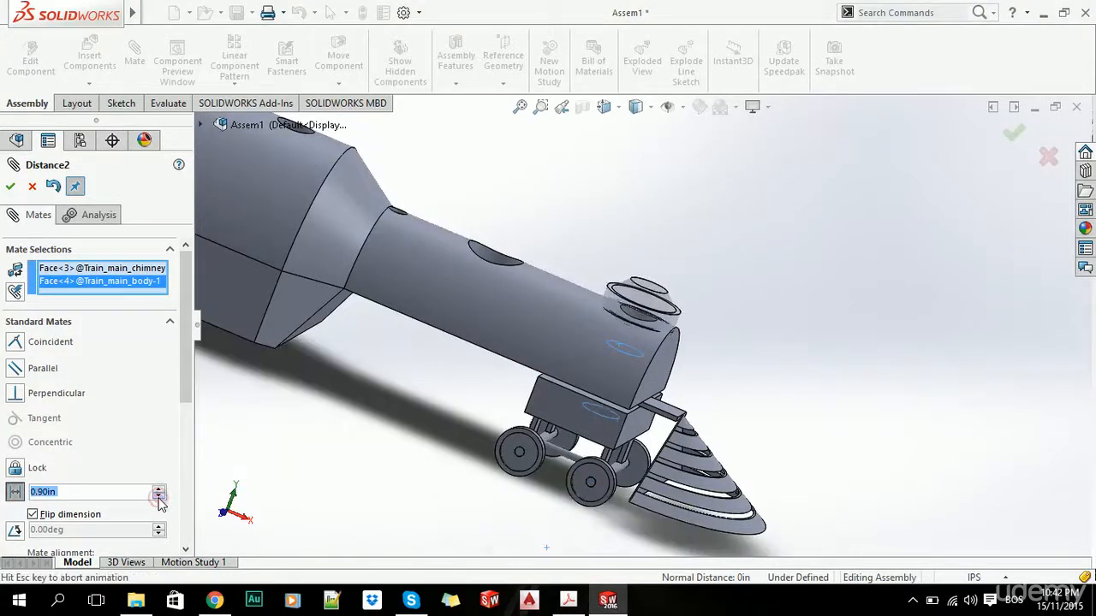
{"action": "left_click", "coordinate": [159, 497]}
{"action": "left_click", "coordinate": [158, 497]}
{"action": "left_click", "coordinate": [158, 497]}
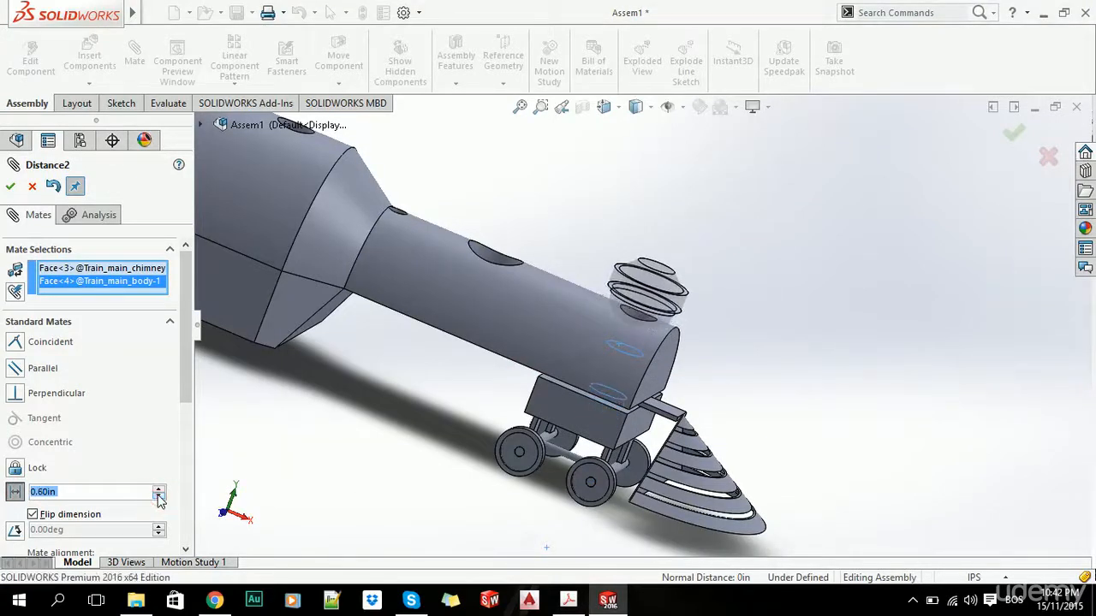
{"action": "left_click", "coordinate": [158, 497]}
{"action": "left_click", "coordinate": [159, 497]}
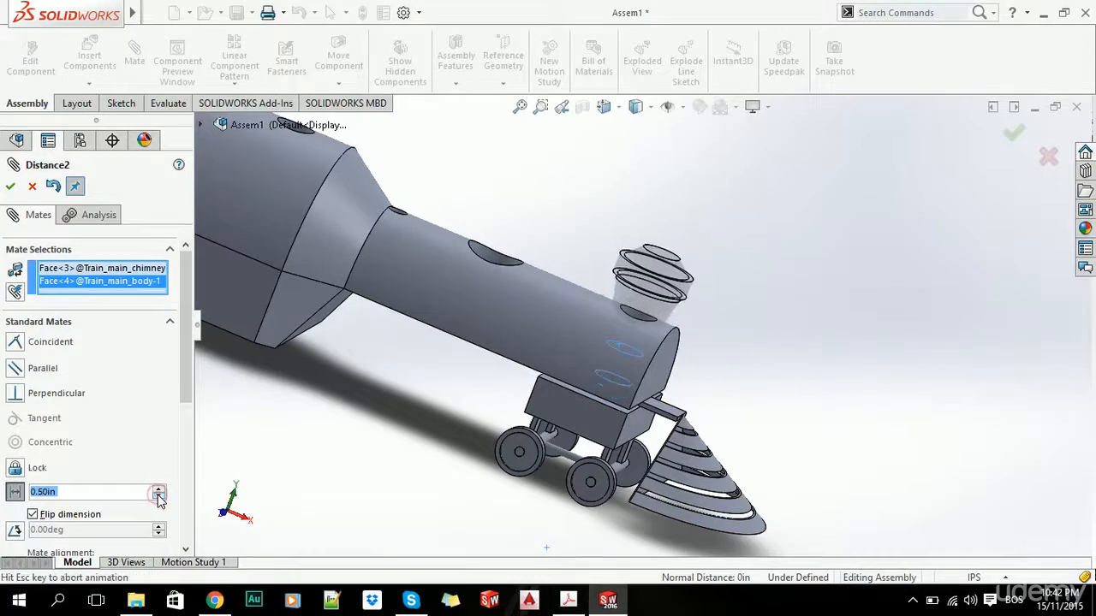
Step: Set the chimney's distance mate to 0.50 in with the dimension unflipped, and finish mating
{"action": "left_click", "coordinate": [32, 515]}
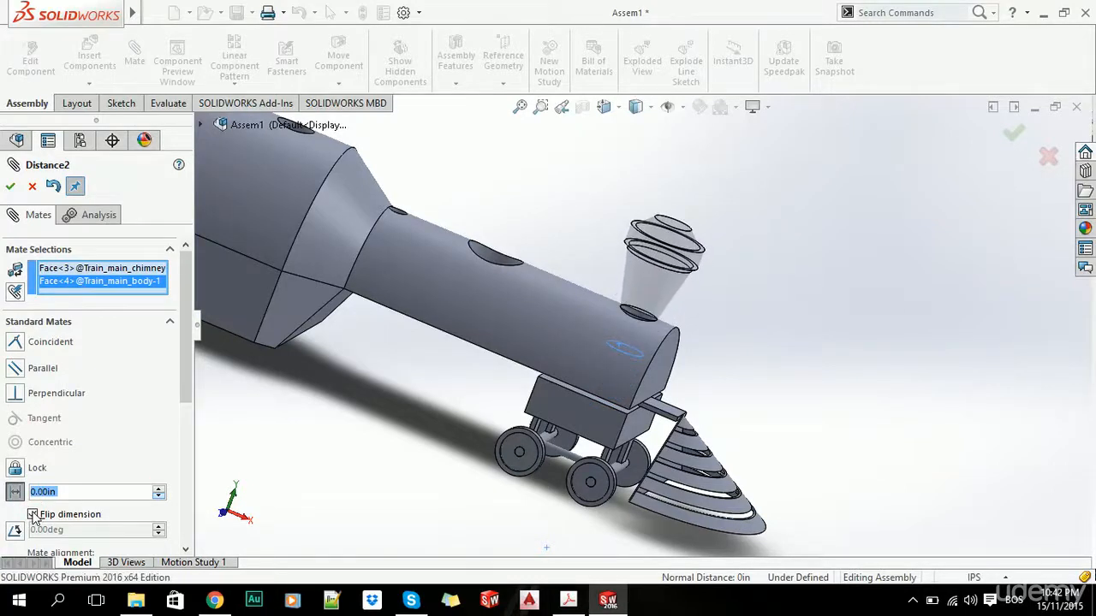
{"action": "left_click", "coordinate": [76, 492]}
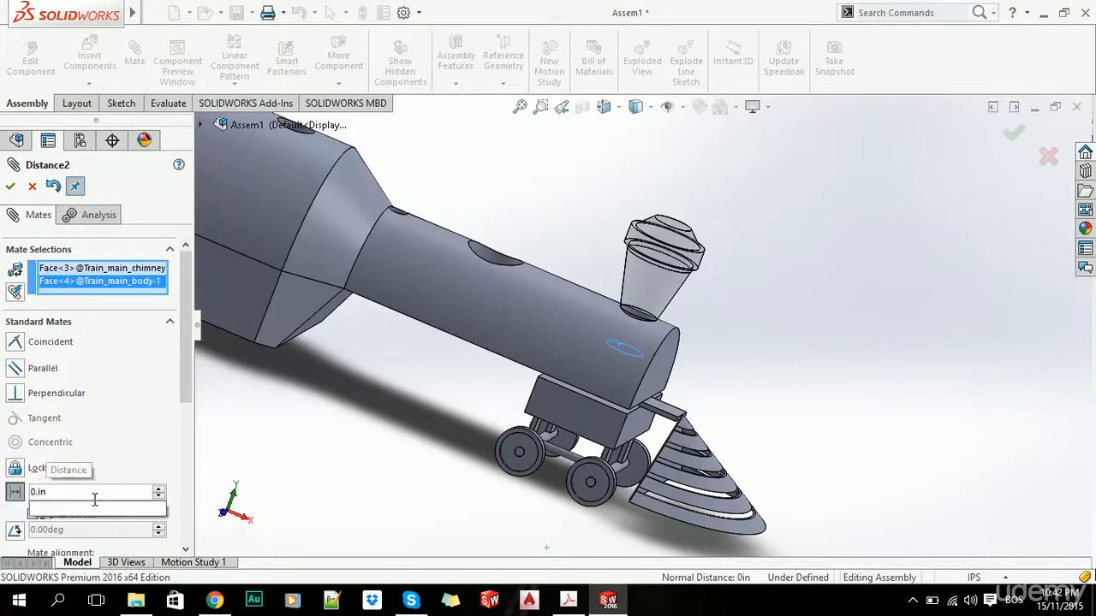
{"action": "type", "text": "50"}
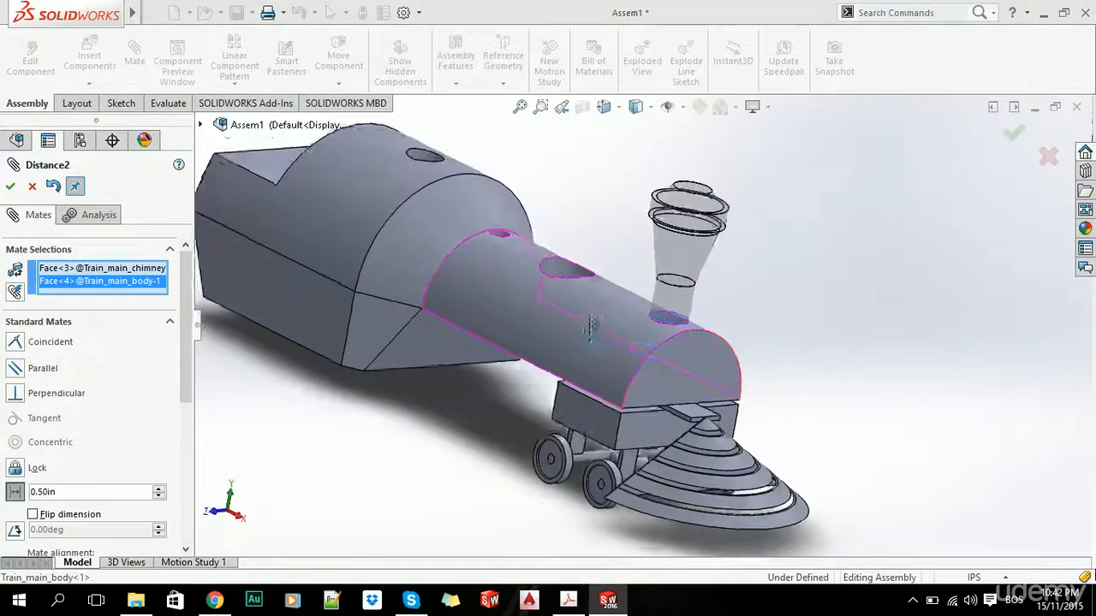
{"action": "scroll", "coordinate": [590, 330], "scroll_direction": "down", "scroll_amount": 3}
{"action": "left_click", "coordinate": [159, 495]}
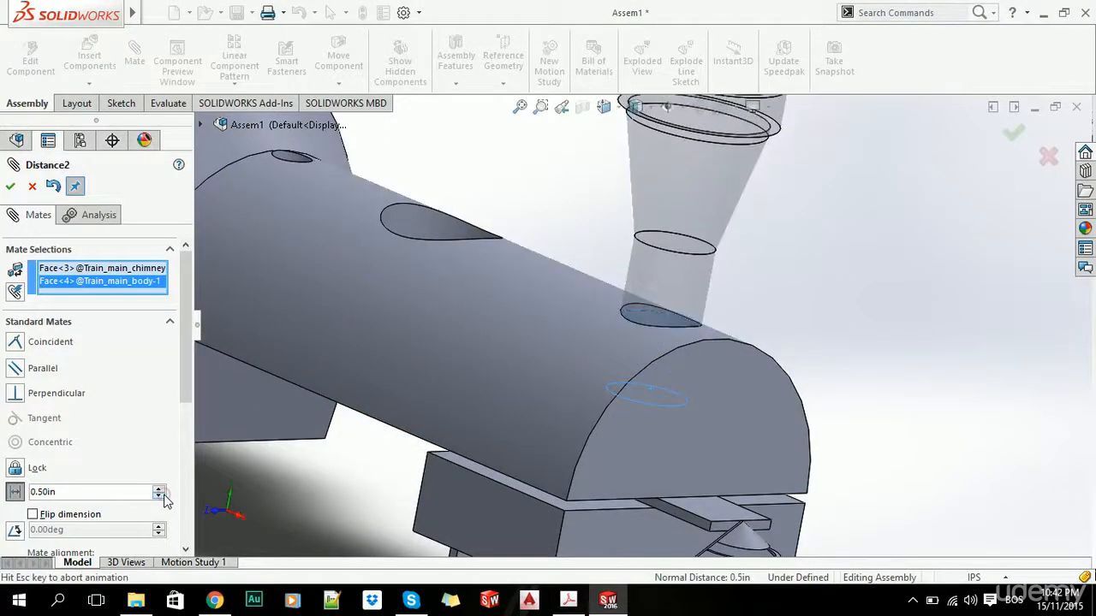
{"action": "left_click", "coordinate": [9, 188]}
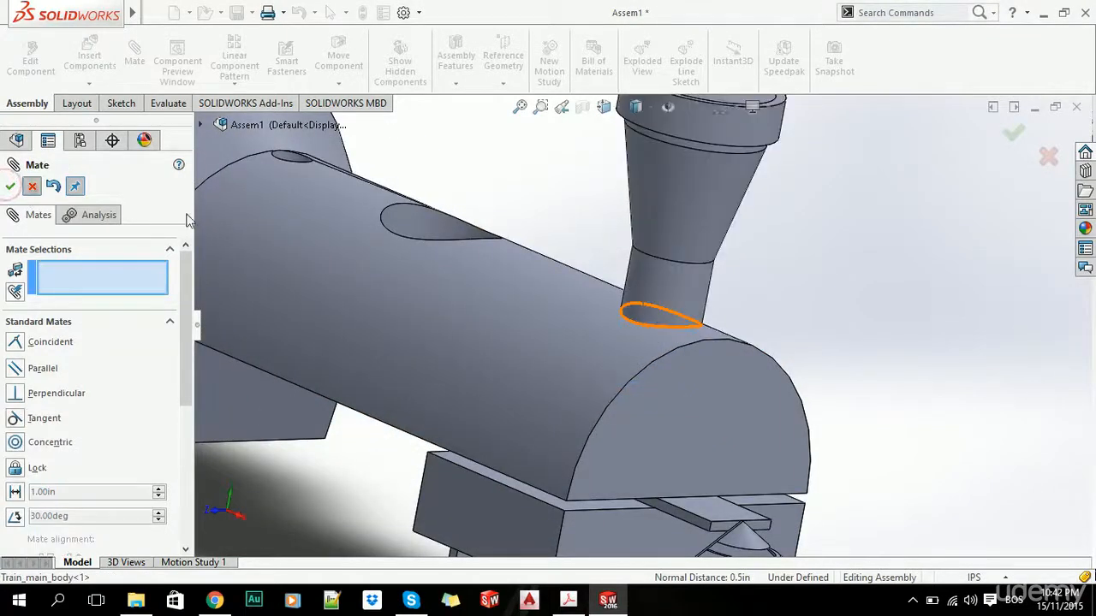
{"action": "key", "text": "Escape"}
{"action": "scroll", "coordinate": [556, 298], "scroll_direction": "up", "scroll_amount": 10}
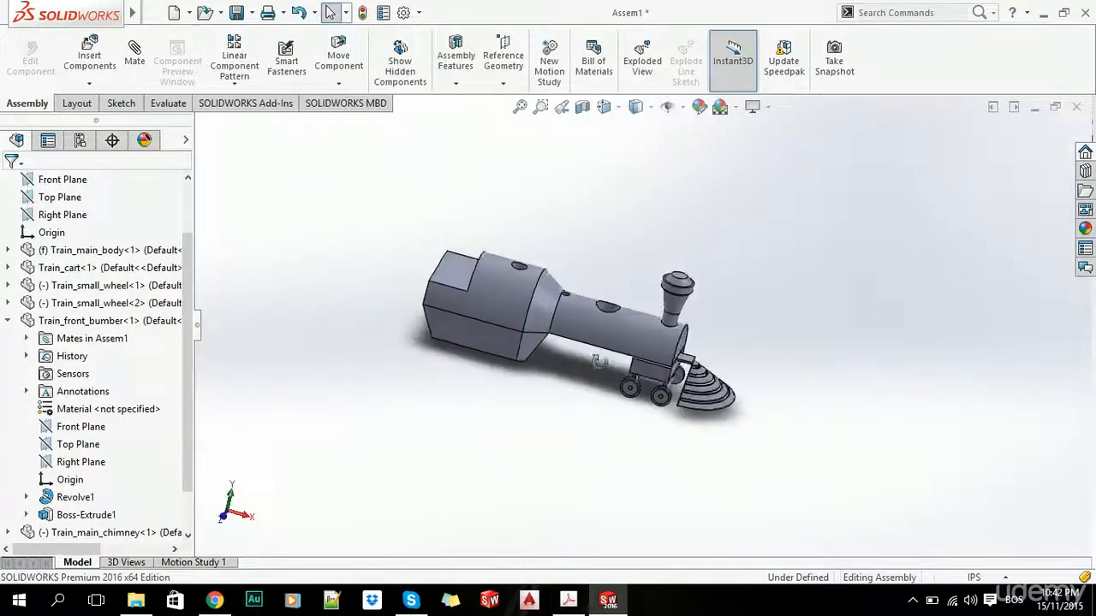
{"action": "middle_click_drag", "start_coordinate": [599, 362], "coordinate": [601, 366]}
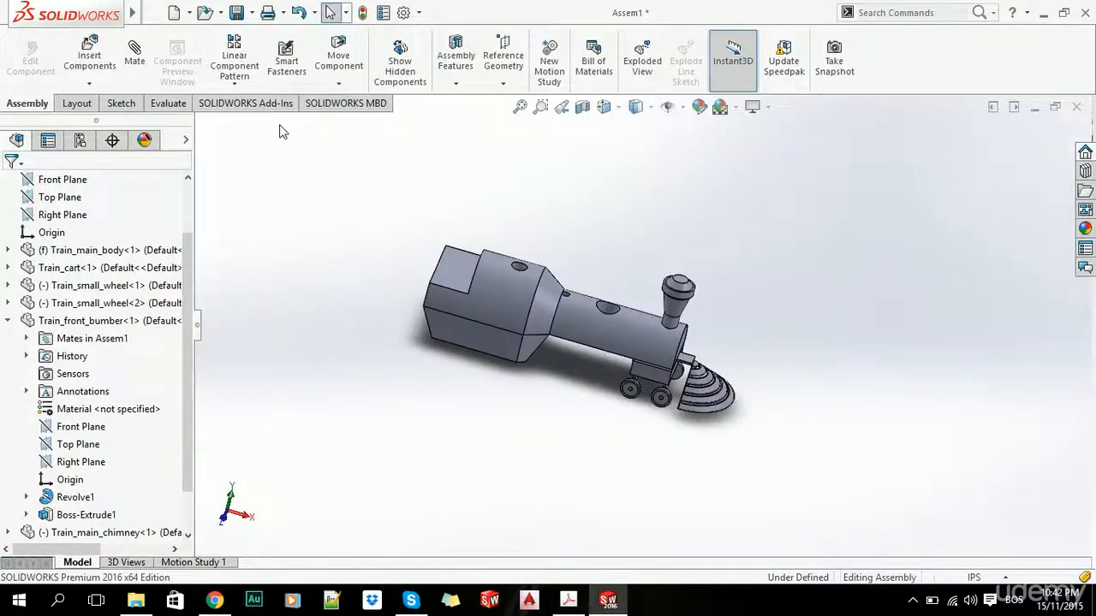
Step: Insert Train_chimney_1.SLDPRT from the Train_English folder into the SOLIDWORKS assembly, placing it below the main body
{"action": "left_click", "coordinate": [91, 54]}
{"action": "left_click", "coordinate": [29, 186]}
{"action": "left_click", "coordinate": [136, 599]}
{"action": "left_click_drag", "start_coordinate": [163, 169], "coordinate": [609, 454]}
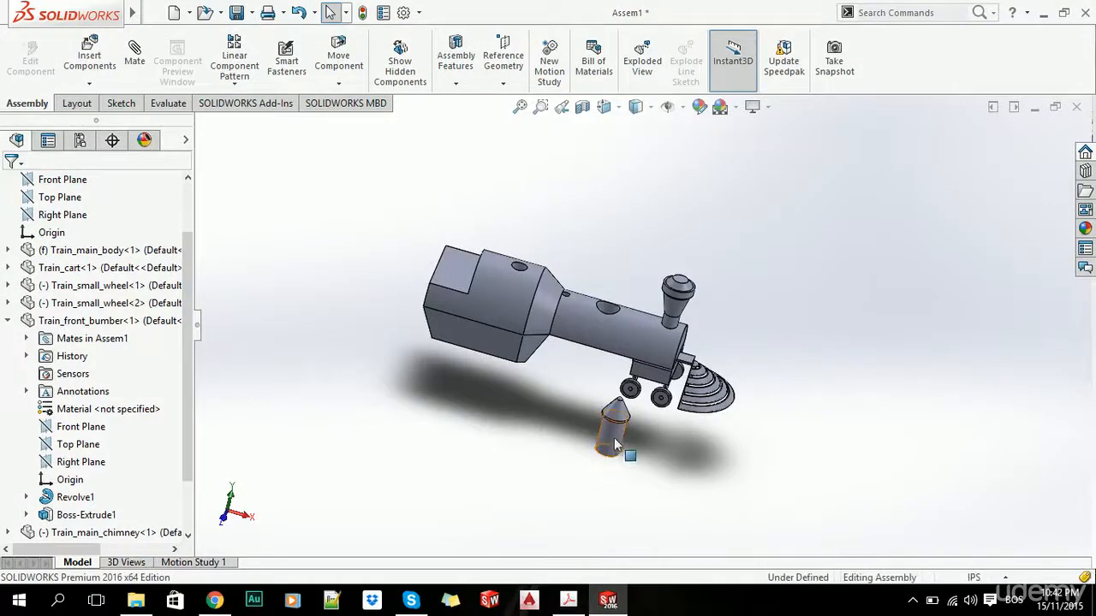
{"action": "left_click", "coordinate": [89, 58]}
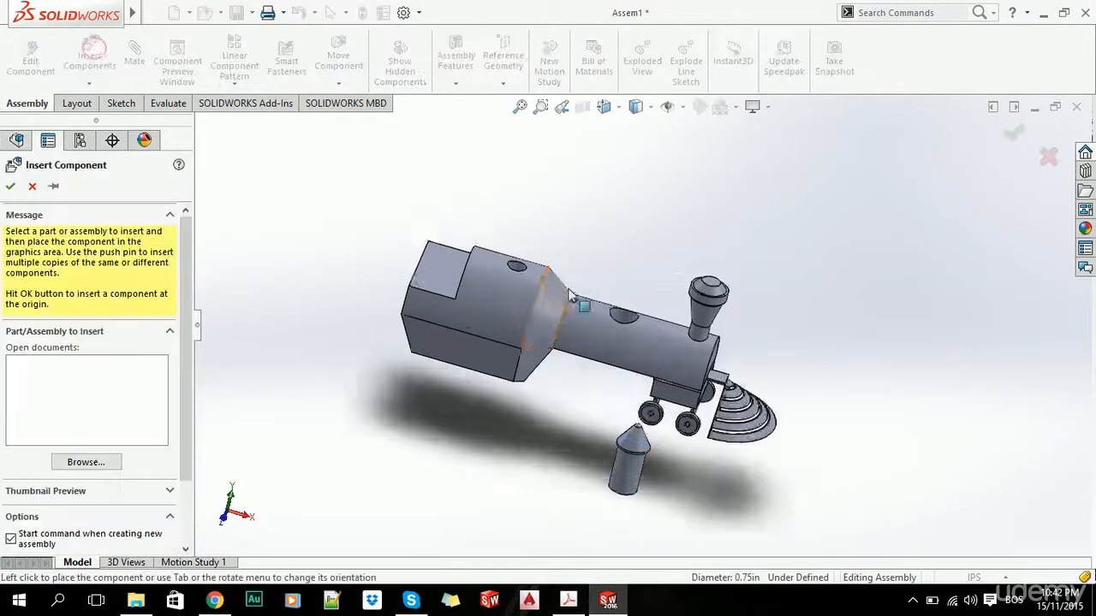
{"action": "scroll", "coordinate": [626, 330], "scroll_direction": "down", "scroll_amount": 6}
{"action": "left_click", "coordinate": [32, 187]}
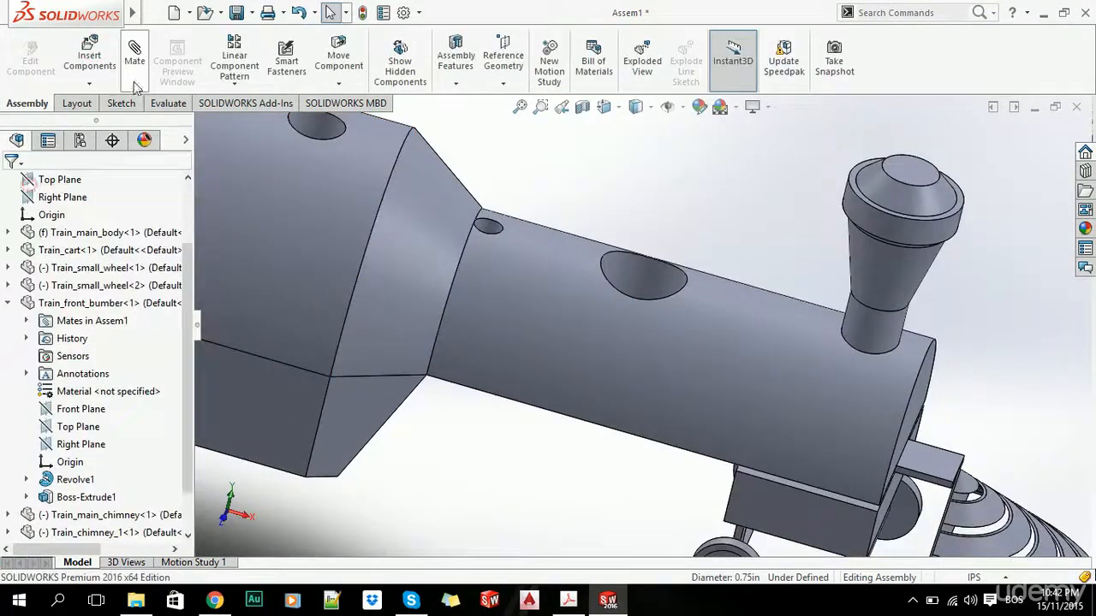
Step: Add a concentric mate between the main body's middle top hole and the cylindrical face of Train_chimney_1
{"action": "left_click", "coordinate": [641, 277]}
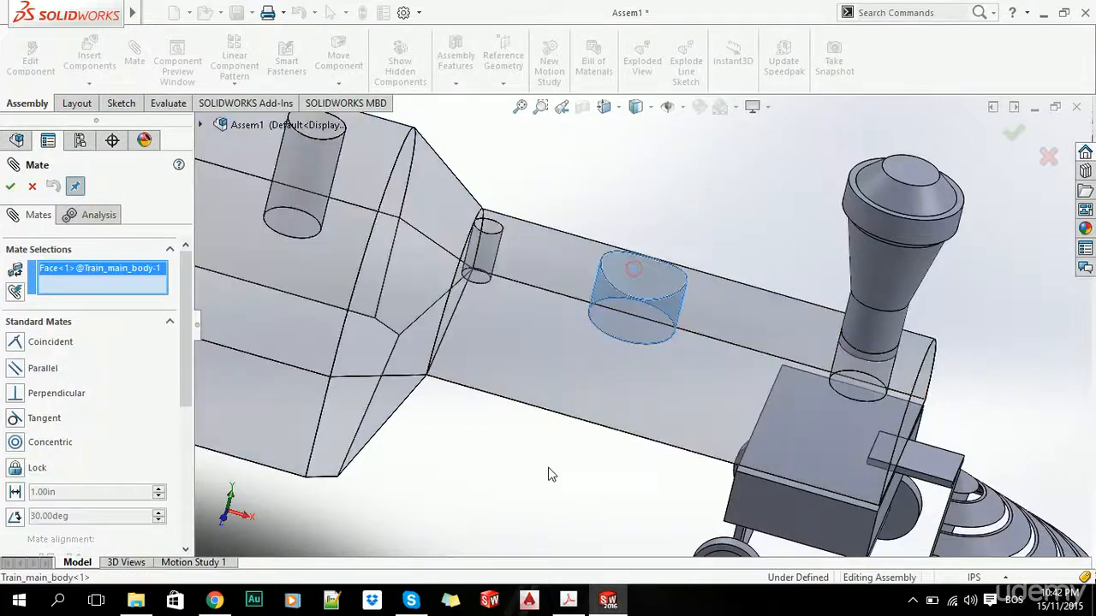
{"action": "scroll", "coordinate": [601, 509], "scroll_direction": "up", "scroll_amount": 3}
{"action": "left_click", "coordinate": [644, 531]}
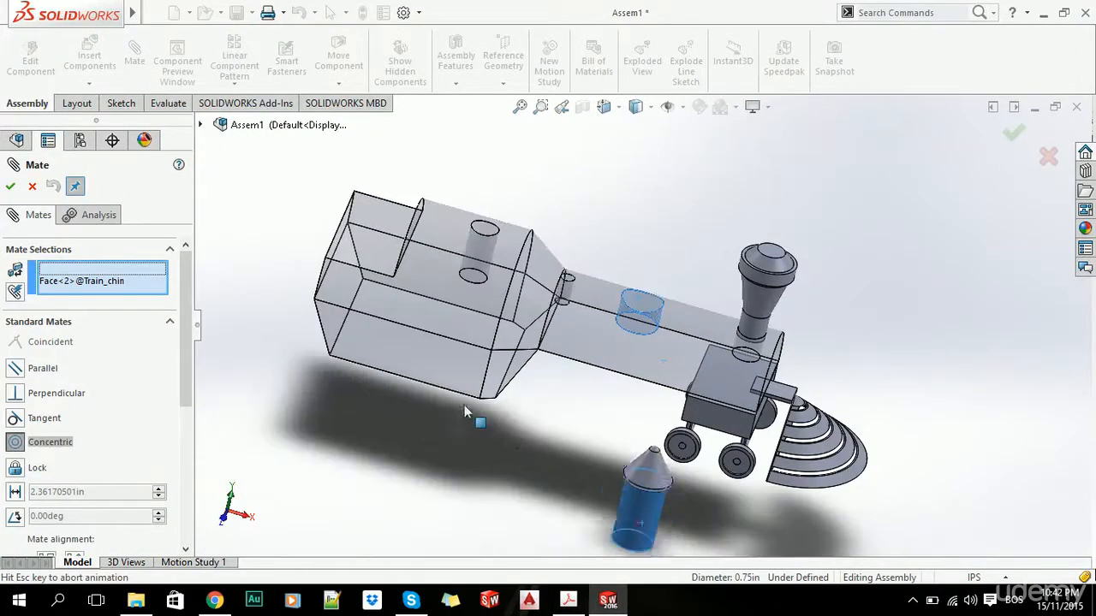
{"action": "left_click", "coordinate": [8, 189]}
{"action": "middle_click_drag", "start_coordinate": [595, 467], "coordinate": [593, 294]}
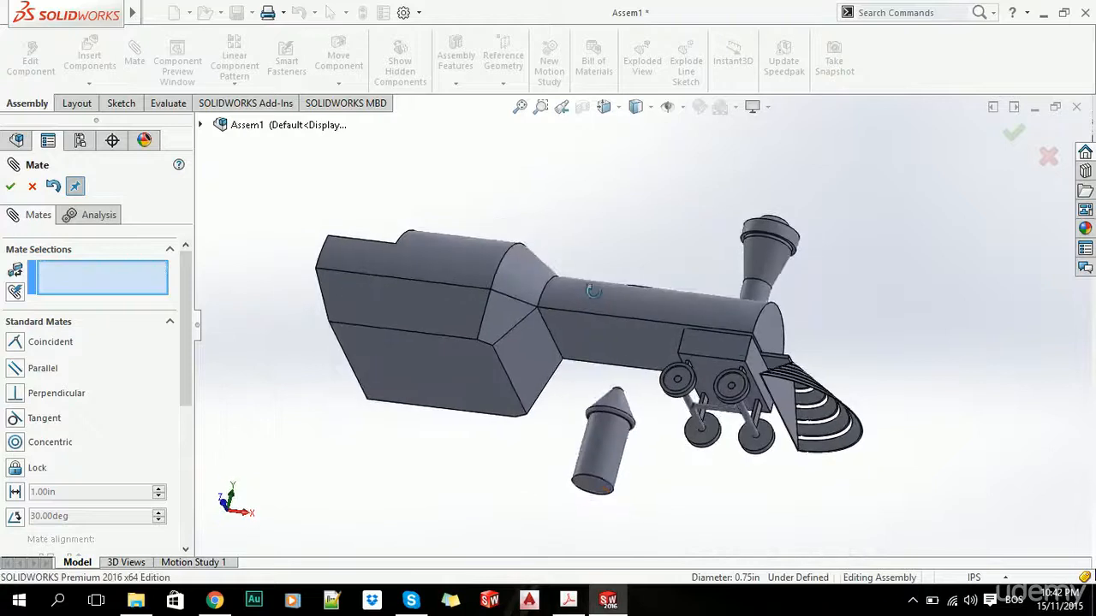
{"action": "left_click", "coordinate": [597, 484]}
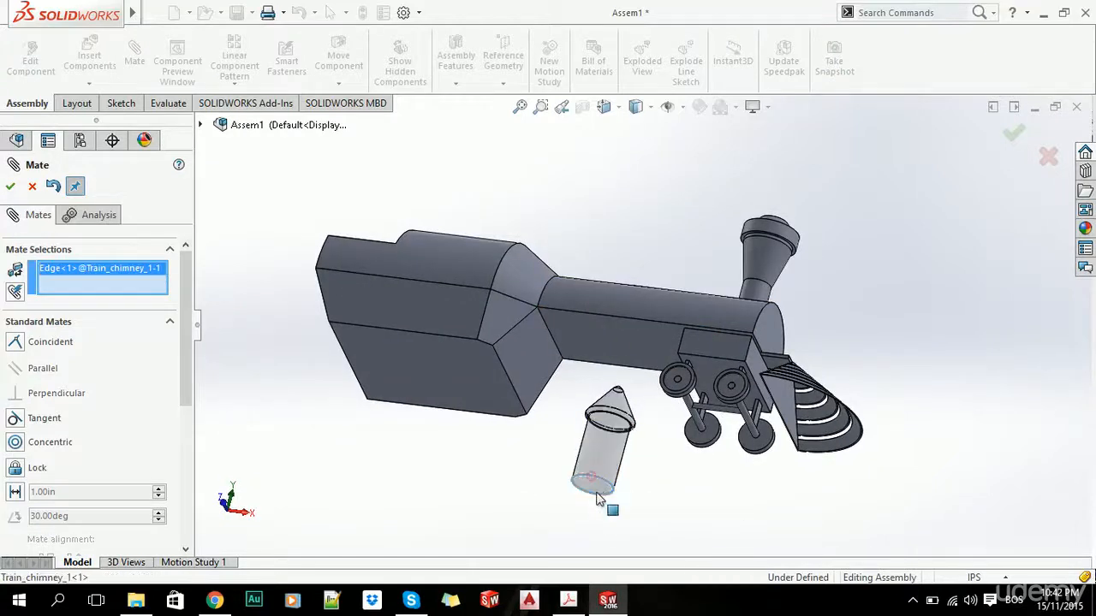
{"action": "middle_click_drag", "start_coordinate": [640, 317], "coordinate": [617, 385]}
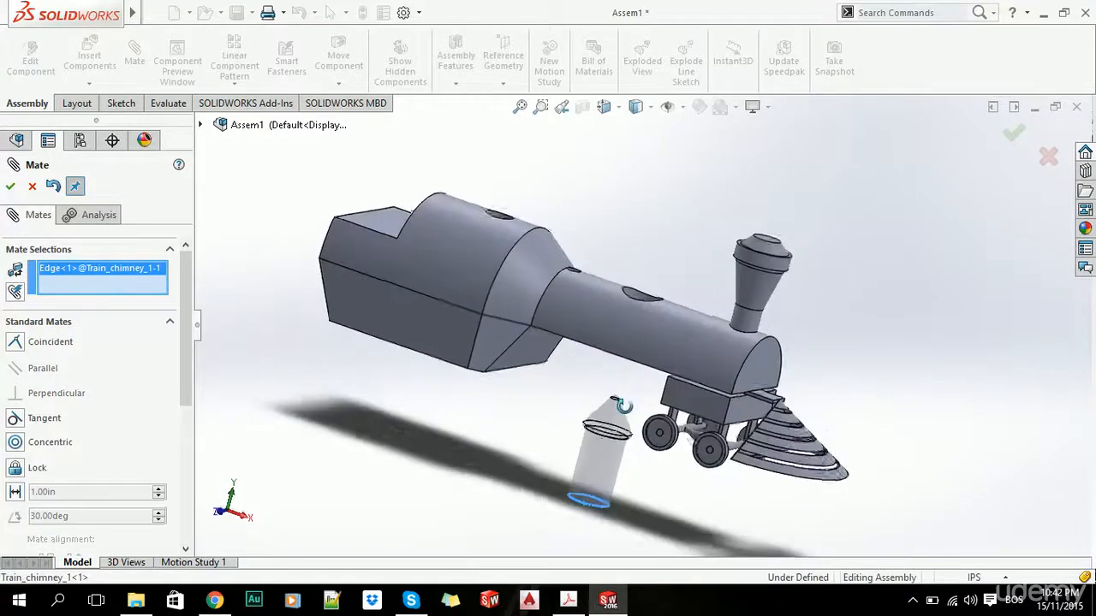
{"action": "right_click", "coordinate": [83, 285]}
{"action": "left_click", "coordinate": [146, 289]}
Step: Mate the bottom face of Train_chimney_1 coincident with the floor of the middle hole, and finish mating
{"action": "middle_click_drag", "start_coordinate": [649, 456], "coordinate": [589, 481]}
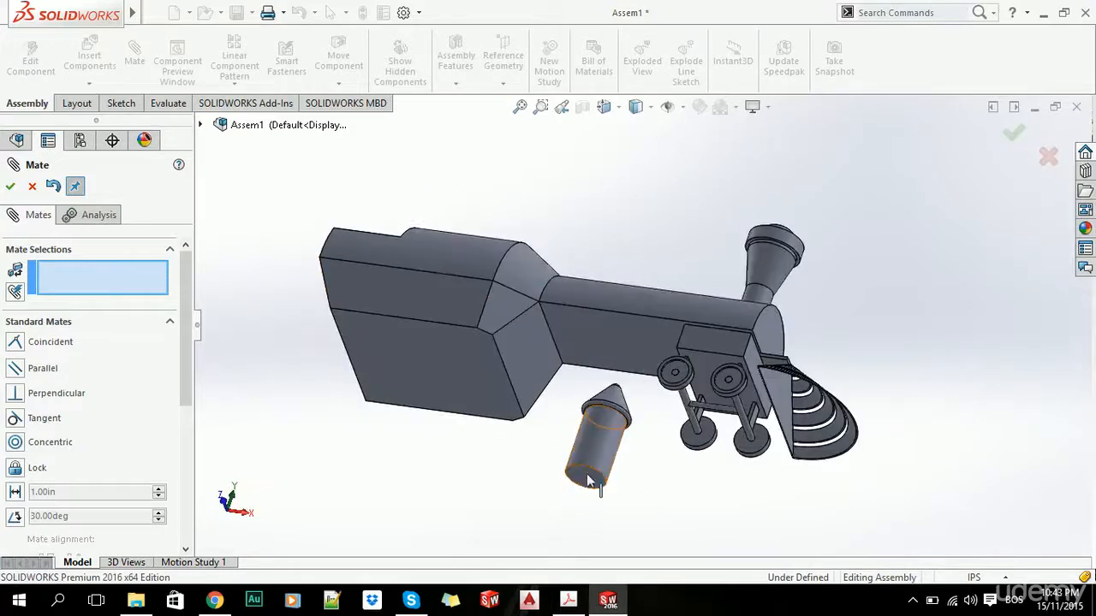
{"action": "left_click", "coordinate": [581, 485]}
{"action": "middle_click_drag", "start_coordinate": [269, 385], "coordinate": [674, 274]}
{"action": "left_click", "coordinate": [644, 335]}
{"action": "left_click", "coordinate": [11, 186]}
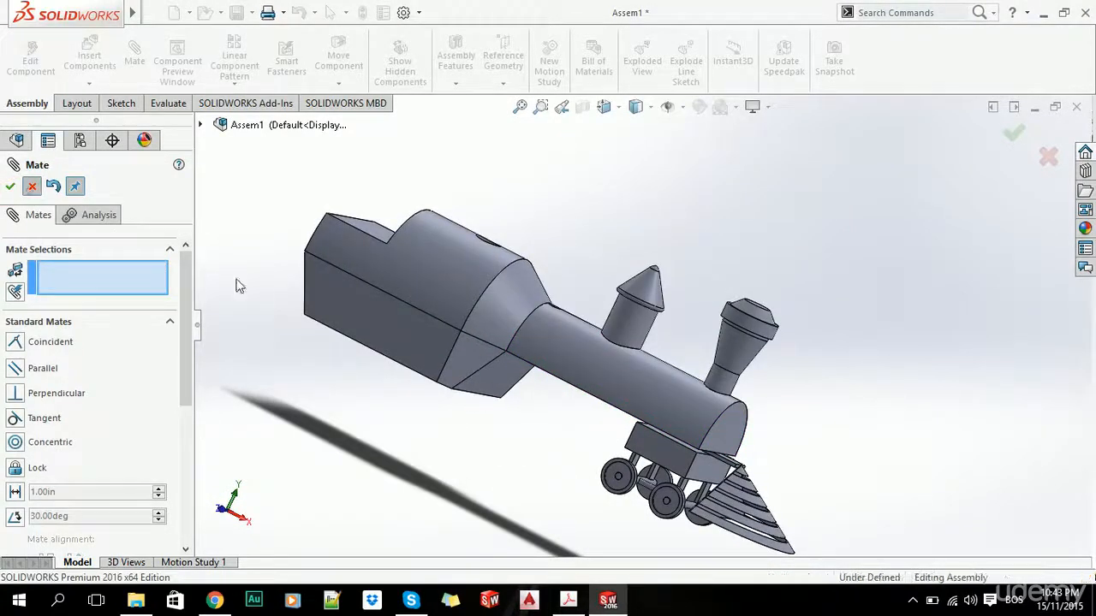
{"action": "right_click", "coordinate": [455, 418]}
Step: Check the locomotive drawing in the Adobe Acrobat reference PDF and return to the SOLIDWORKS assembly
{"action": "key", "text": "alt+Tab"}
{"action": "key", "text": "alt+Tab"}
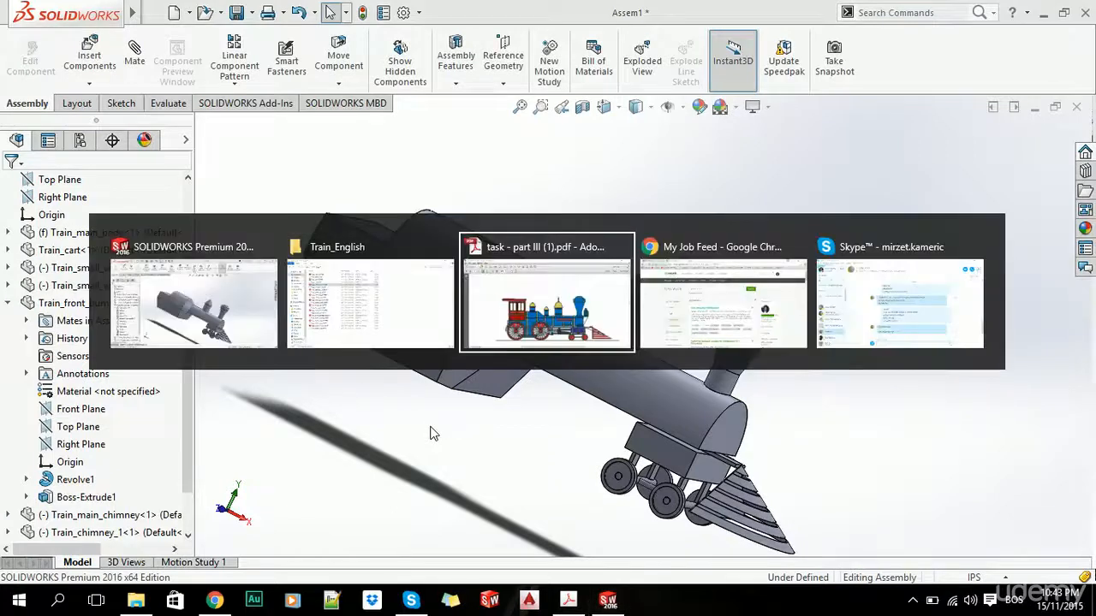
{"action": "key", "text": "alt+Tab"}
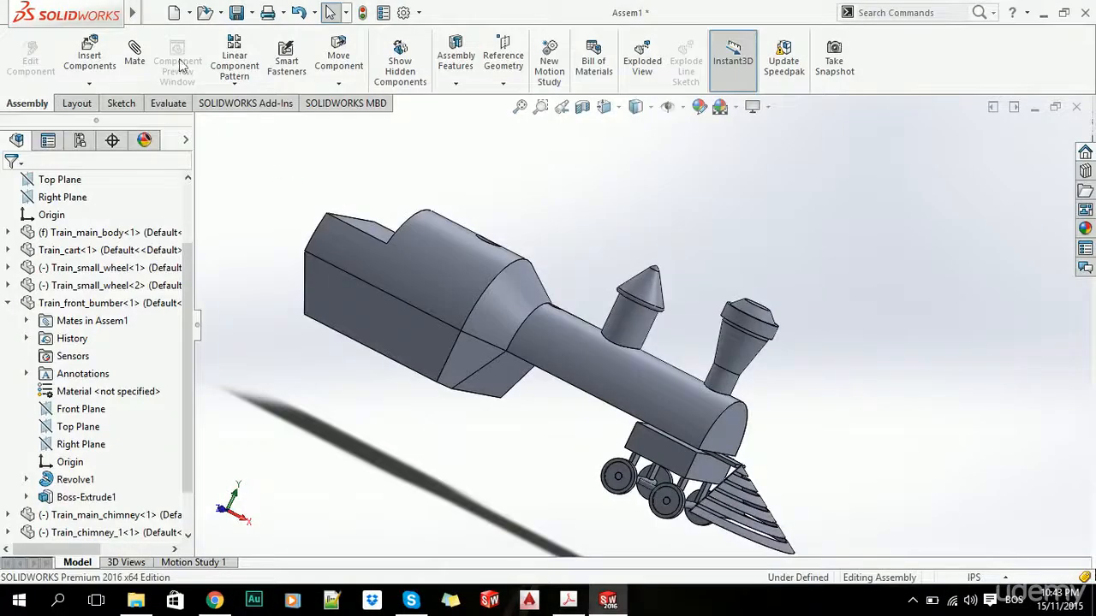
Step: Insert Train_chimney_2.SLDPRT from the Train_English folder and mate its cylindrical face concentric with the main body's large rear top hole
{"action": "left_click", "coordinate": [135, 599]}
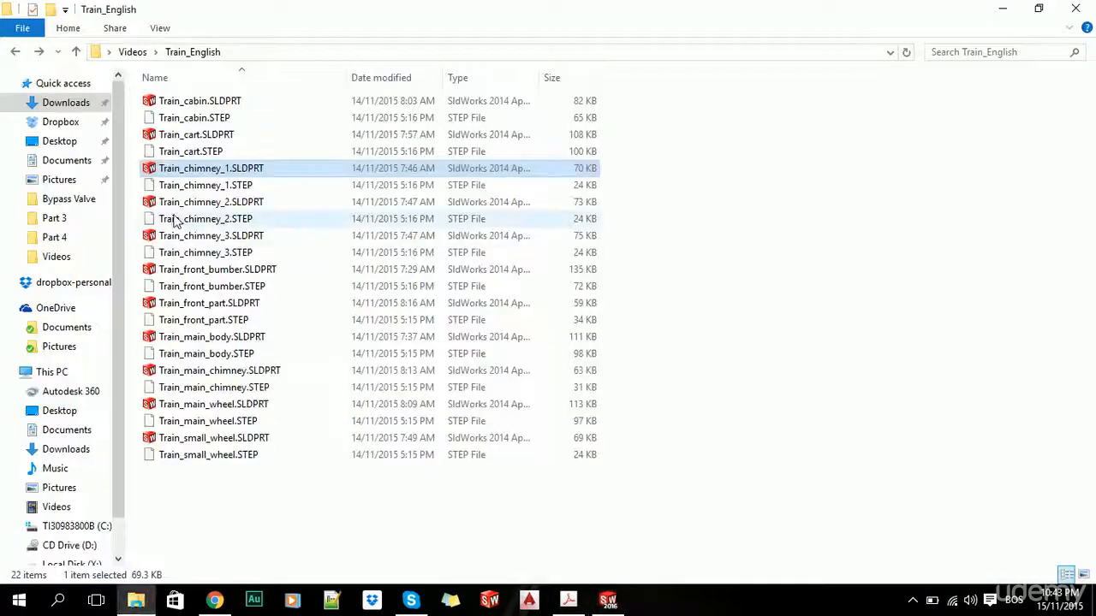
{"action": "left_click_drag", "start_coordinate": [210, 202], "coordinate": [473, 493]}
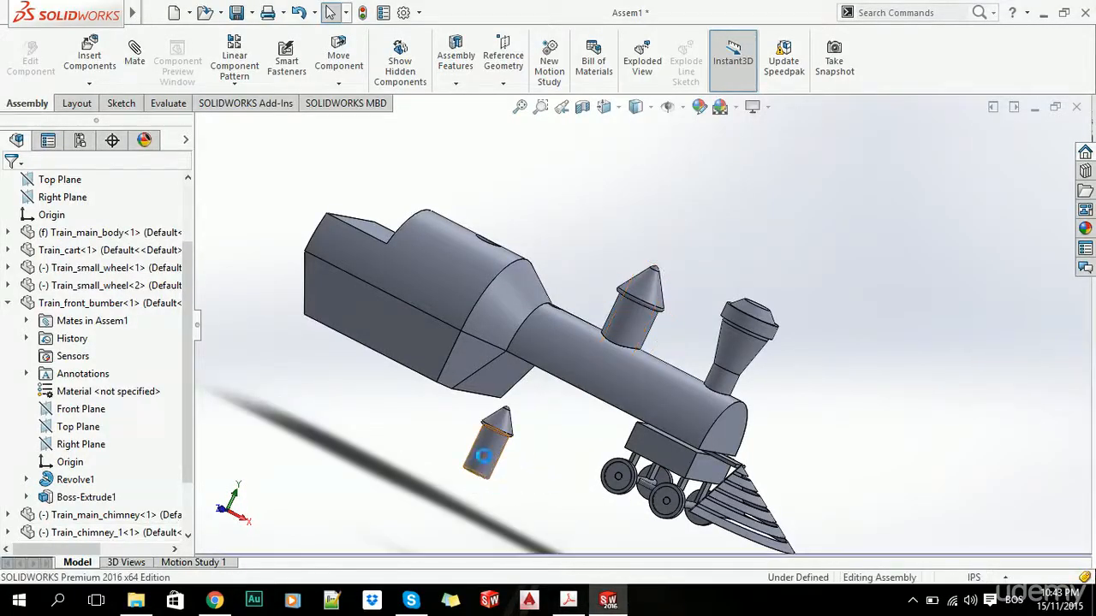
{"action": "left_click", "coordinate": [482, 456]}
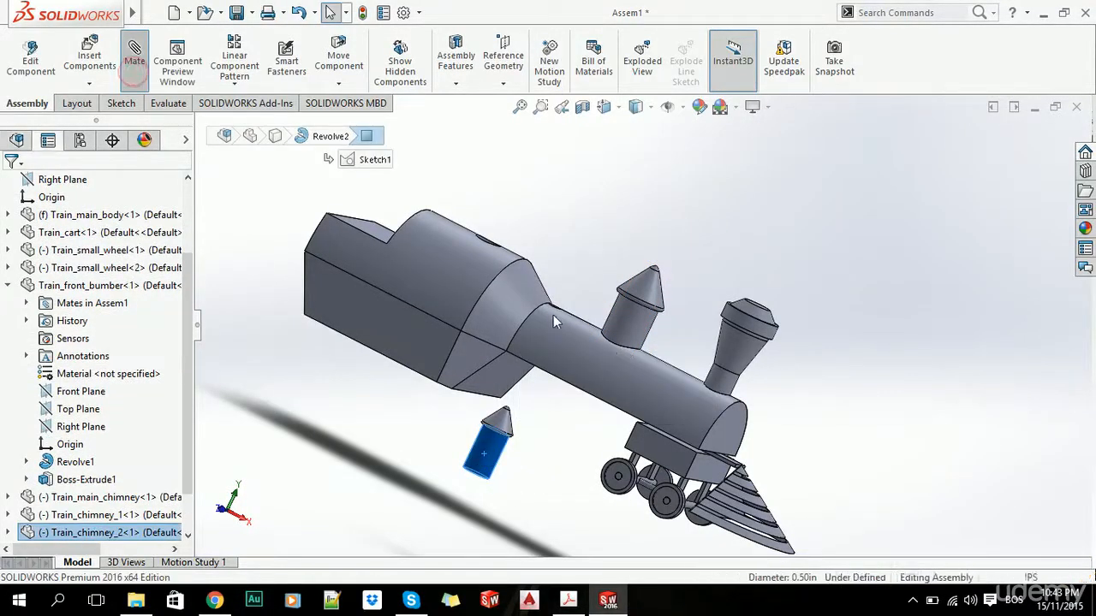
{"action": "middle_click_drag", "start_coordinate": [514, 295], "coordinate": [535, 247]}
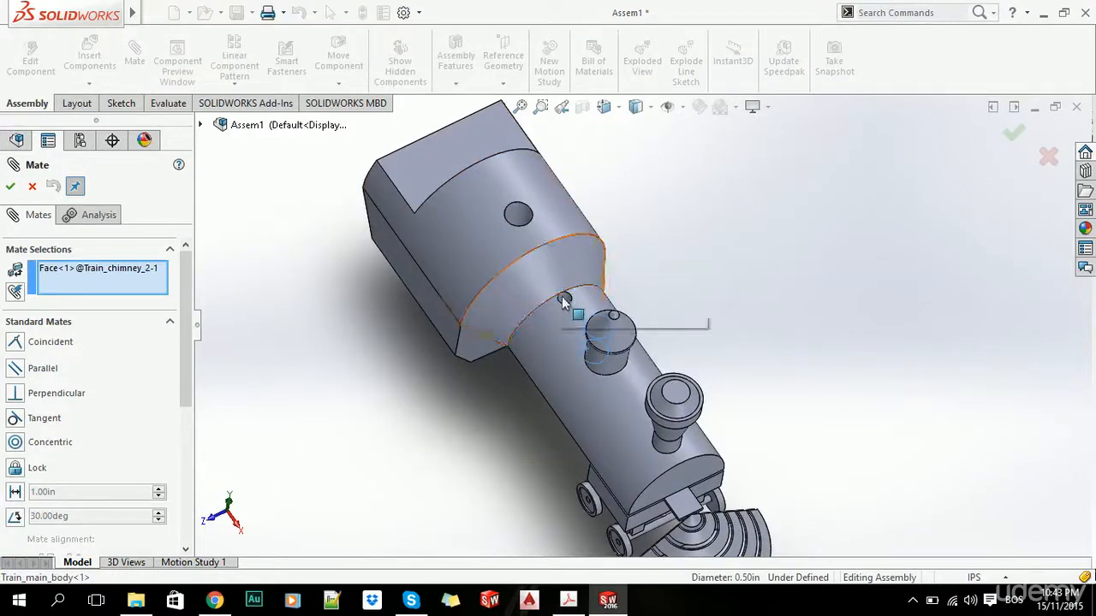
{"action": "middle_click_drag", "start_coordinate": [568, 311], "coordinate": [538, 249]}
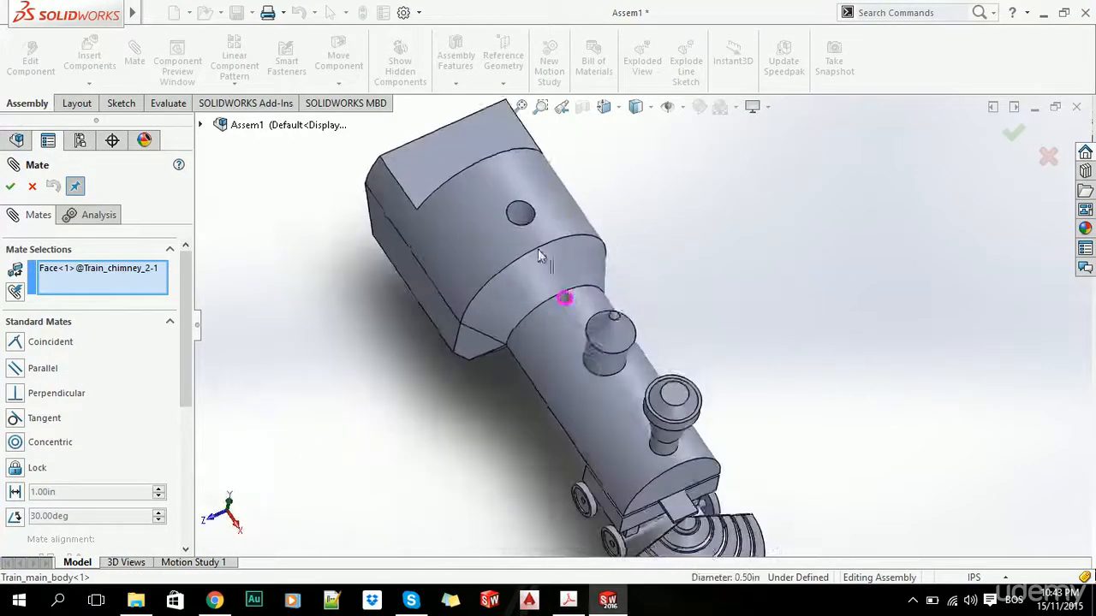
{"action": "scroll", "coordinate": [535, 210], "scroll_direction": "down", "scroll_amount": 3}
{"action": "left_click", "coordinate": [539, 229]}
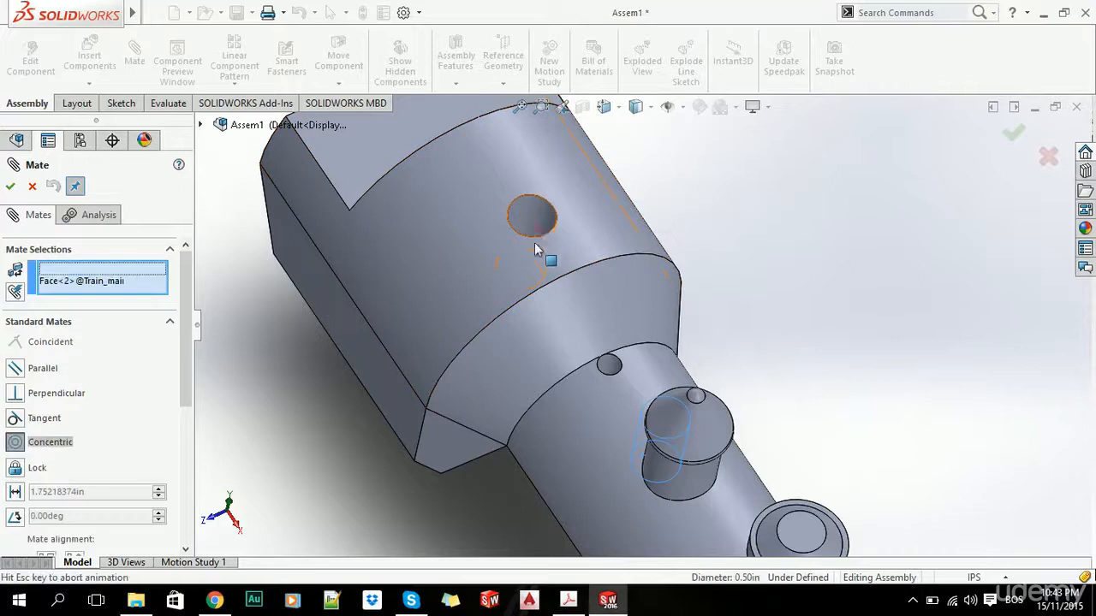
{"action": "left_click", "coordinate": [10, 187]}
Step: Pick the bottom face of Train_chimney_2 and the floor of the main body's rear top hole as the faces for a mate
{"action": "middle_click_drag", "start_coordinate": [579, 403], "coordinate": [576, 229]}
{"action": "scroll", "coordinate": [553, 382], "scroll_direction": "up", "scroll_amount": 3}
{"action": "scroll", "coordinate": [559, 514], "scroll_direction": "down", "scroll_amount": 3}
{"action": "middle_click_drag", "start_coordinate": [616, 390], "coordinate": [686, 148]}
{"action": "left_click", "coordinate": [635, 345]}
{"action": "scroll", "coordinate": [609, 417], "scroll_direction": "up", "scroll_amount": 3}
{"action": "scroll", "coordinate": [672, 175], "scroll_direction": "down", "scroll_amount": 5}
{"action": "middle_click_drag", "start_coordinate": [672, 204], "coordinate": [655, 285]}
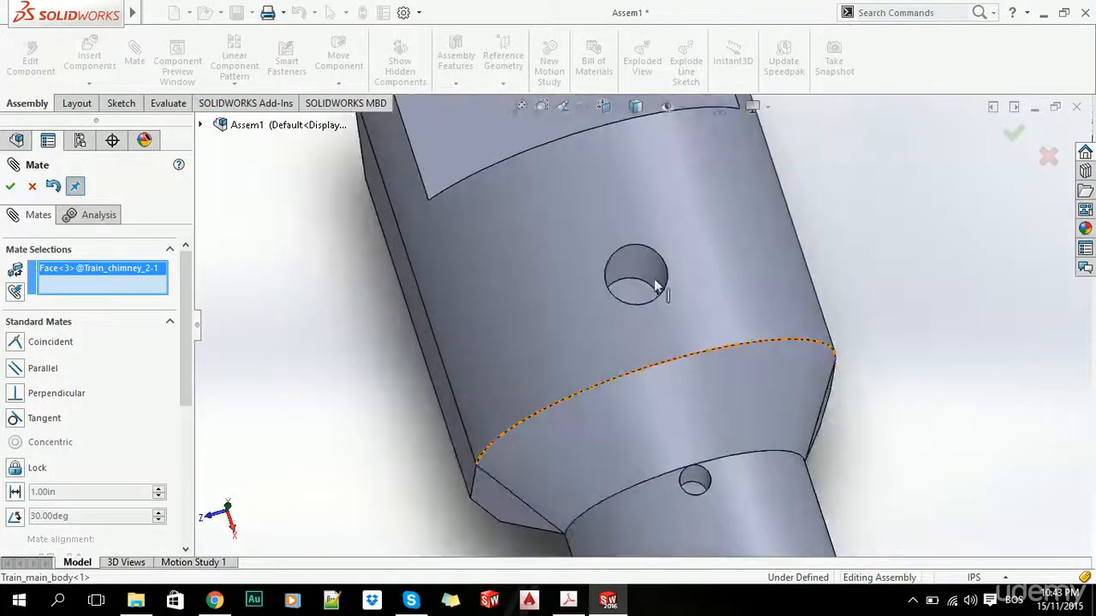
{"action": "left_click", "coordinate": [629, 364]}
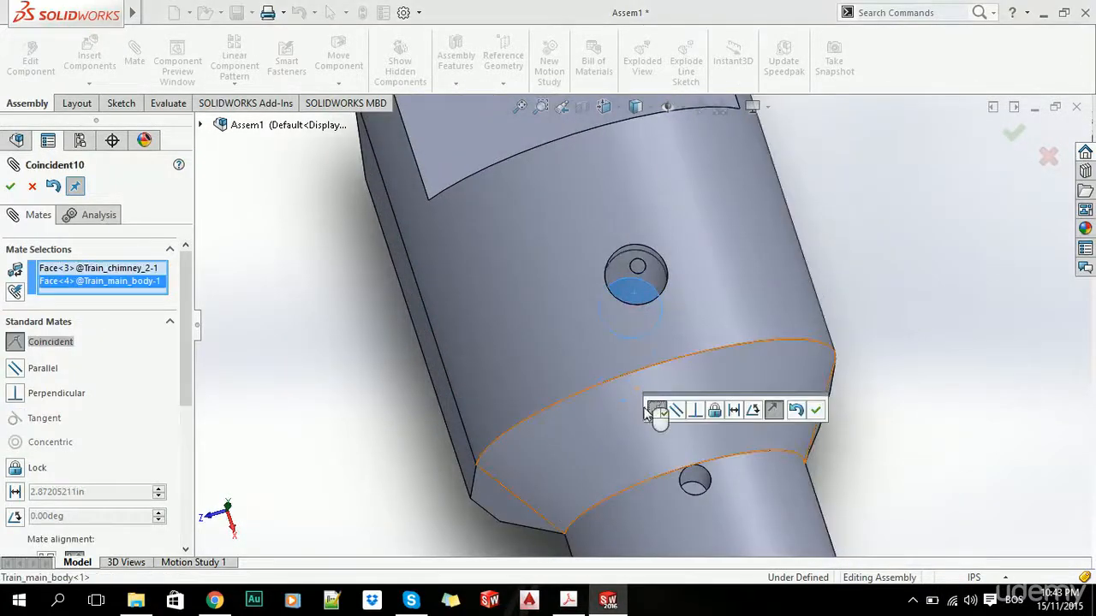
{"action": "scroll", "coordinate": [588, 363], "scroll_direction": "up", "scroll_amount": 3}
{"action": "middle_click_drag", "start_coordinate": [589, 363], "coordinate": [656, 220]}
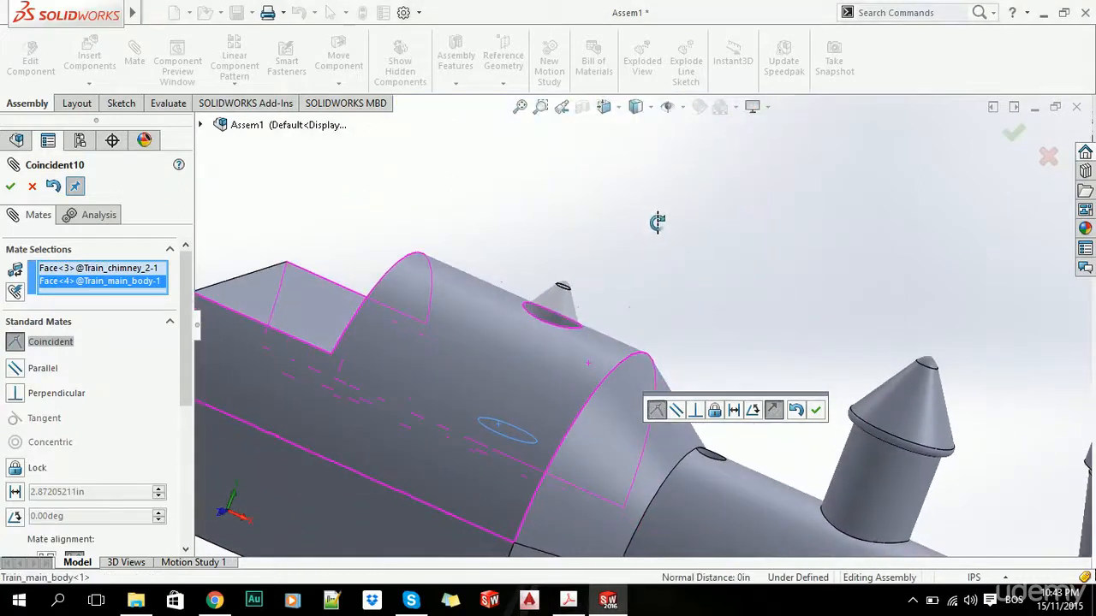
Step: Change the mate between Train_chimney_2 and the rear hole floor to a distance of 0.80 in, with the dimension not flipped
{"action": "left_click", "coordinate": [20, 494]}
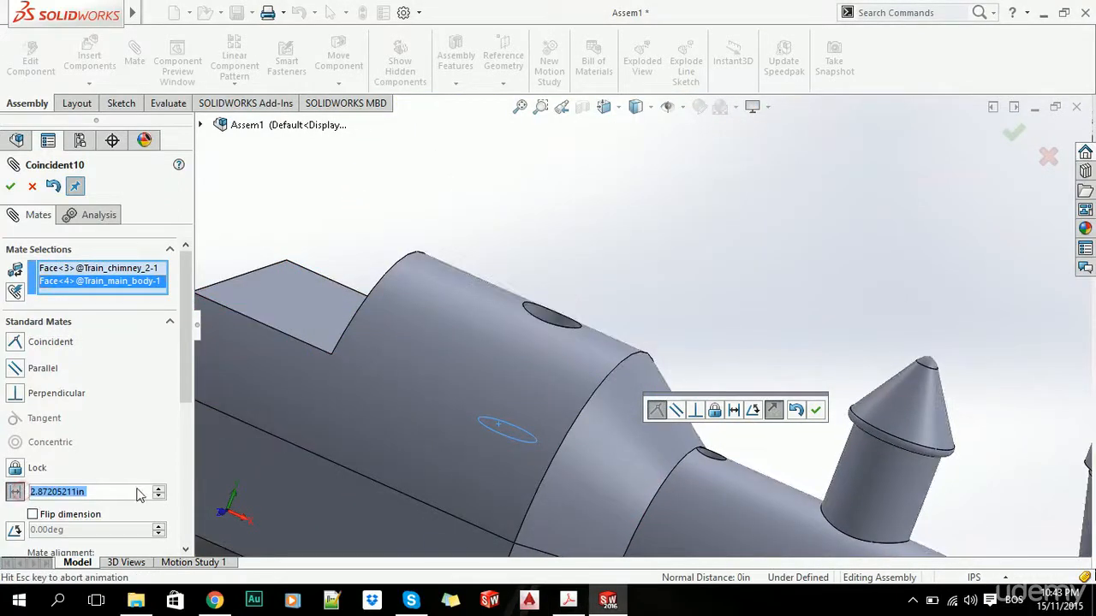
{"action": "key", "text": "Return"}
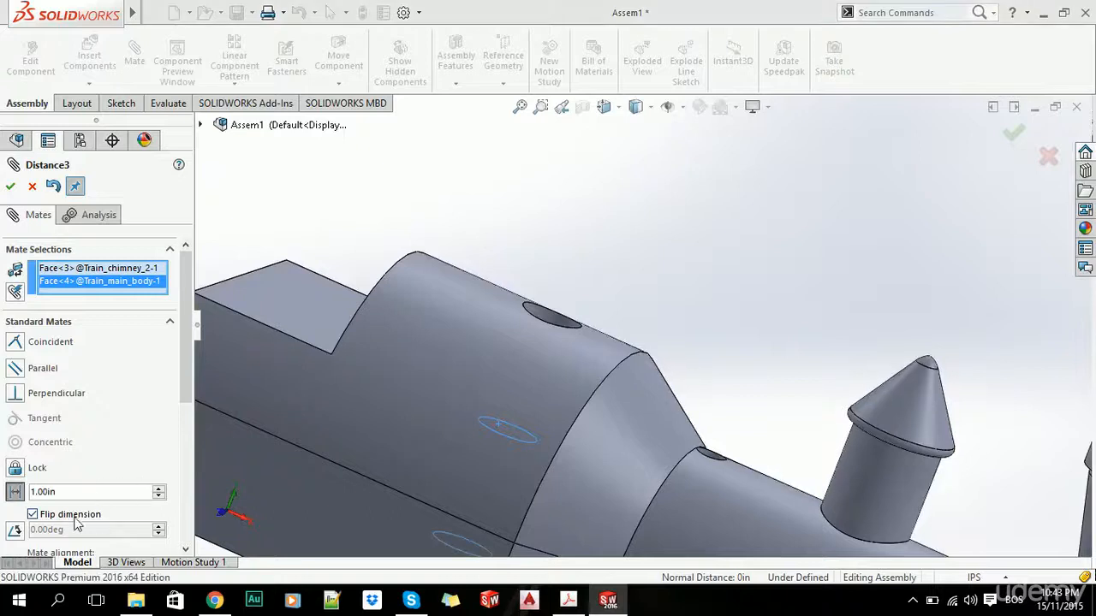
{"action": "left_click", "coordinate": [32, 515]}
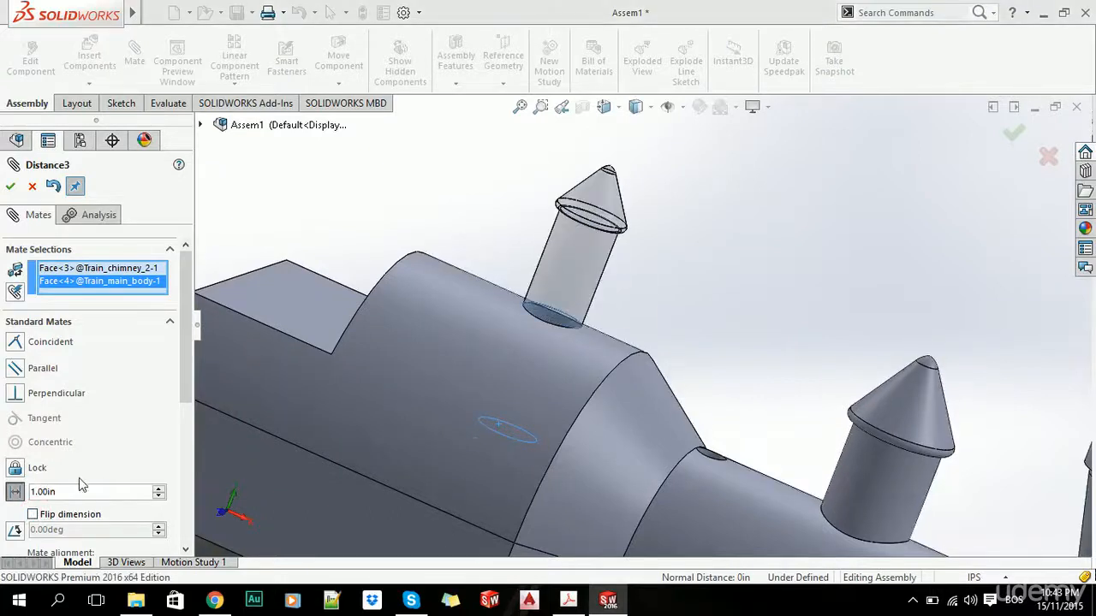
{"action": "left_click", "coordinate": [160, 496]}
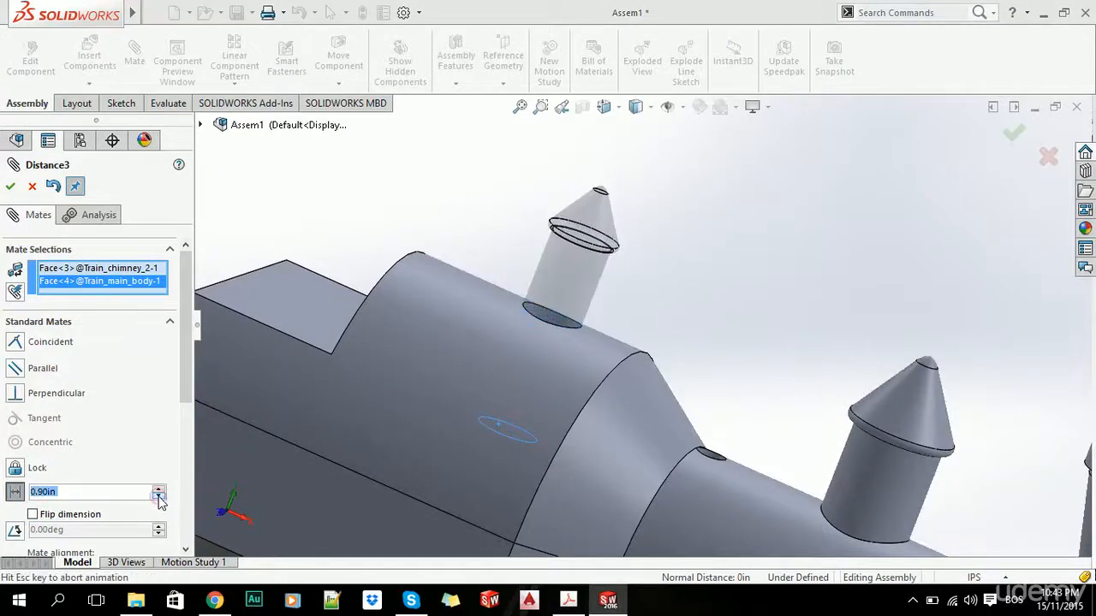
{"action": "left_click", "coordinate": [159, 497]}
Step: Compare the rear chimney with the drawing in the Adobe Acrobat reference PDF, return to SOLIDWORKS and accept the distance mate
{"action": "key", "text": "alt+Tab"}
{"action": "key", "text": "alt+Tab"}
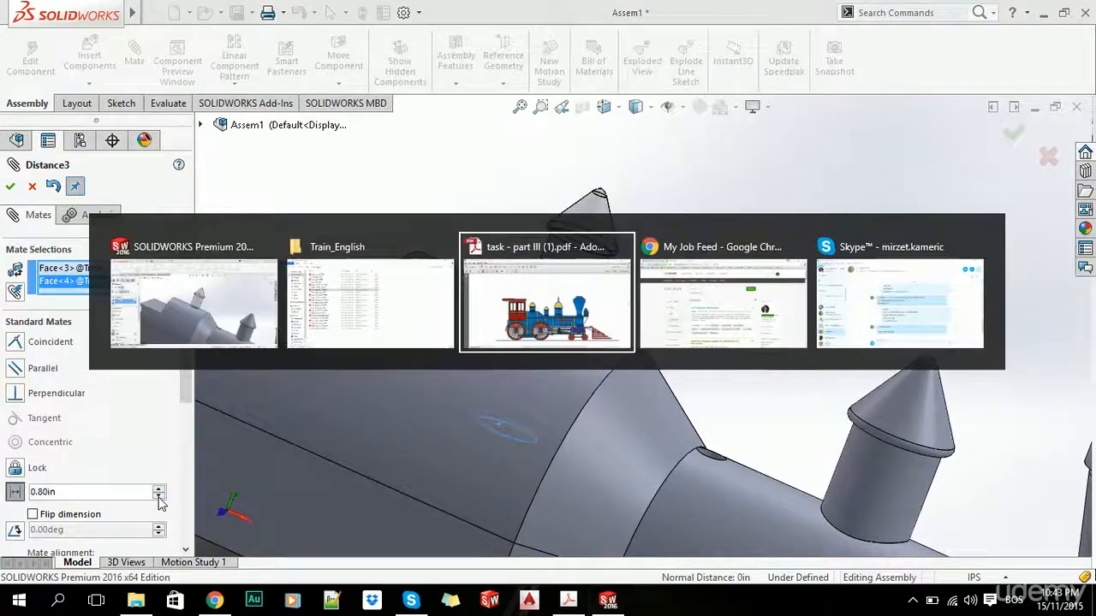
{"action": "key", "text": "alt+Tab"}
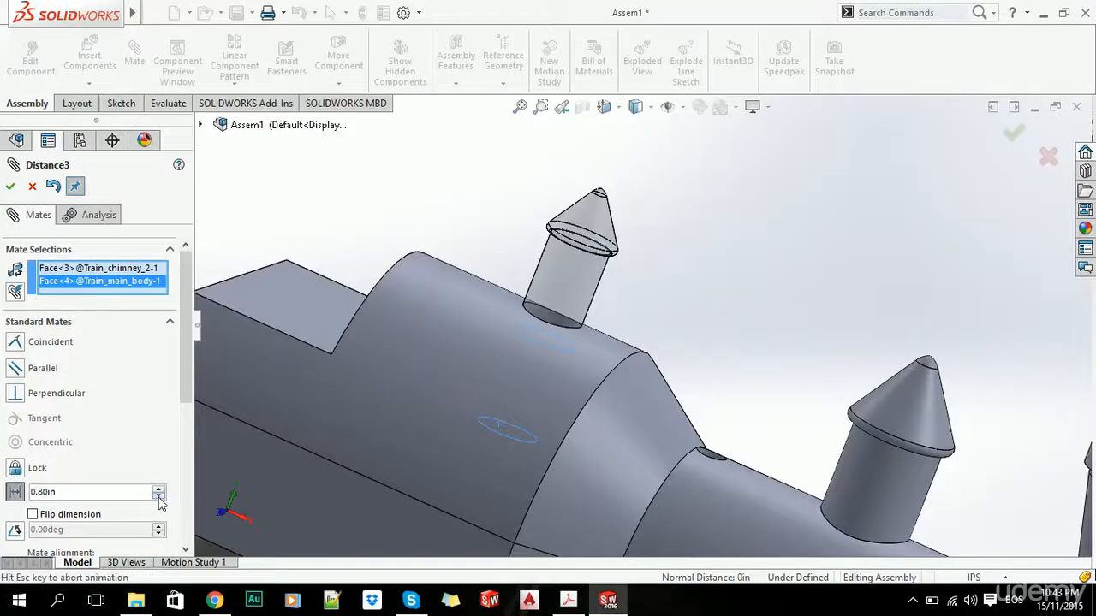
{"action": "left_click", "coordinate": [10, 186]}
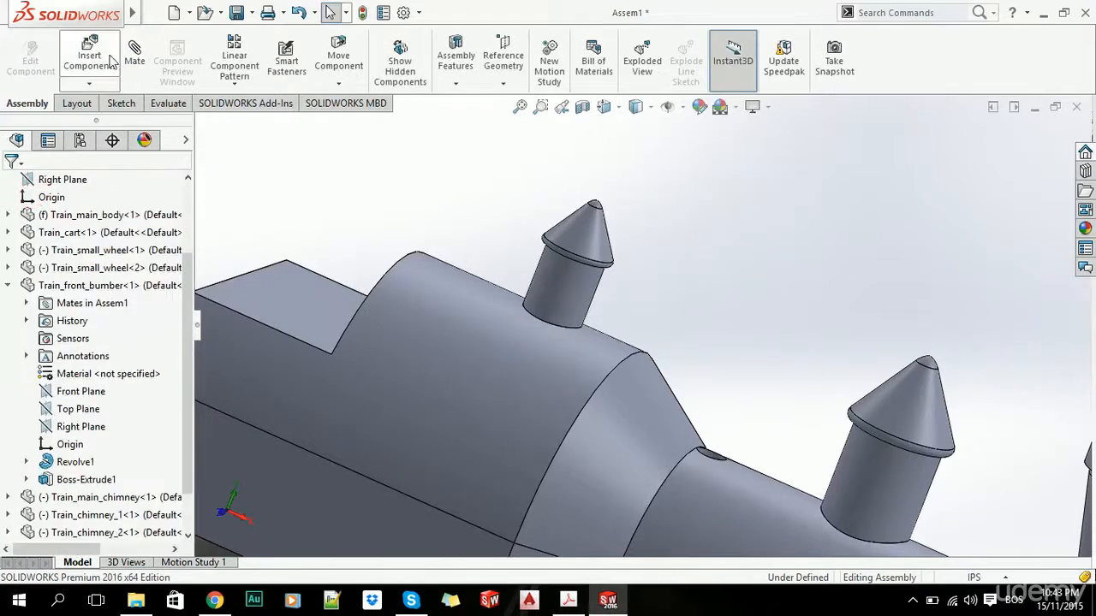
Step: Insert Train_chimney_3.SLDPRT from the Train_English folder and mate its cylindrical face concentric with the small hole beside the conical transition
{"action": "left_click", "coordinate": [135, 599]}
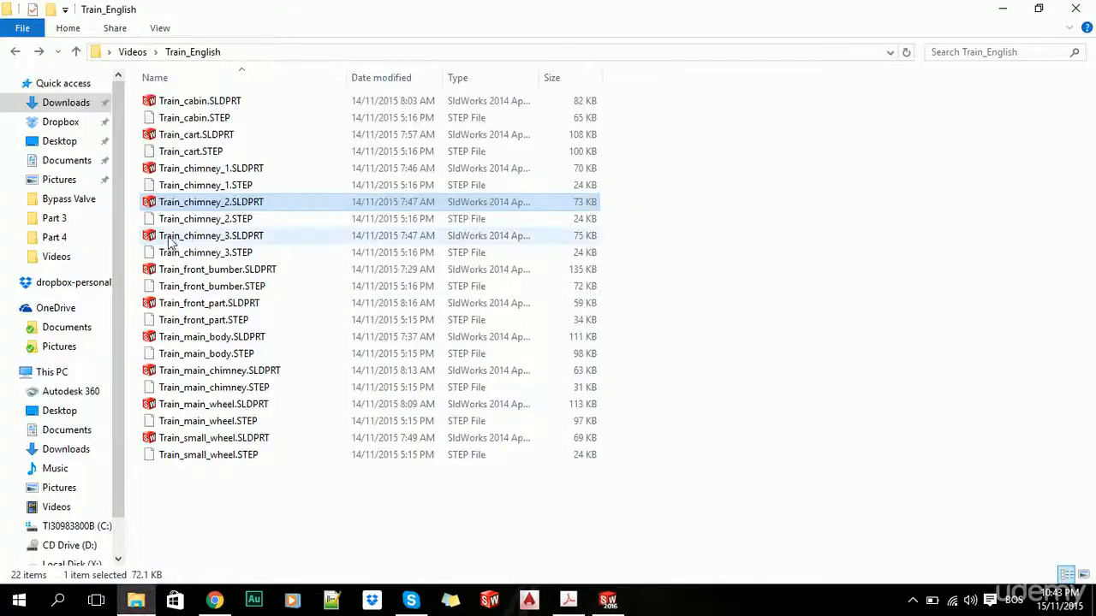
{"action": "left_click_drag", "start_coordinate": [211, 235], "coordinate": [764, 377]}
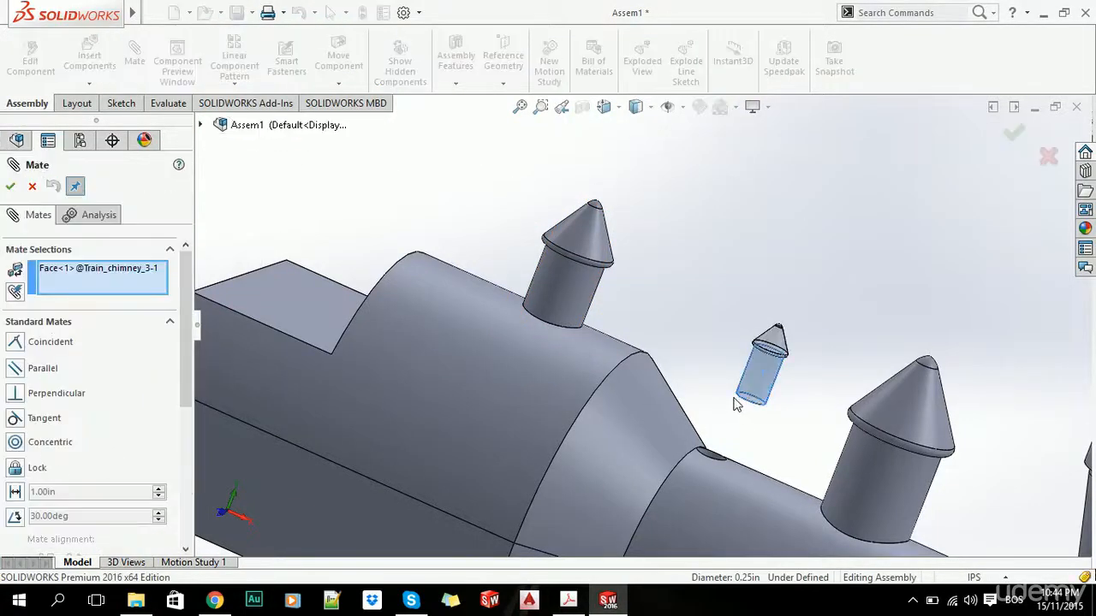
{"action": "middle_click_drag", "start_coordinate": [737, 400], "coordinate": [725, 501]}
{"action": "scroll", "coordinate": [724, 506], "scroll_direction": "down", "scroll_amount": 4}
{"action": "left_click", "coordinate": [677, 426]}
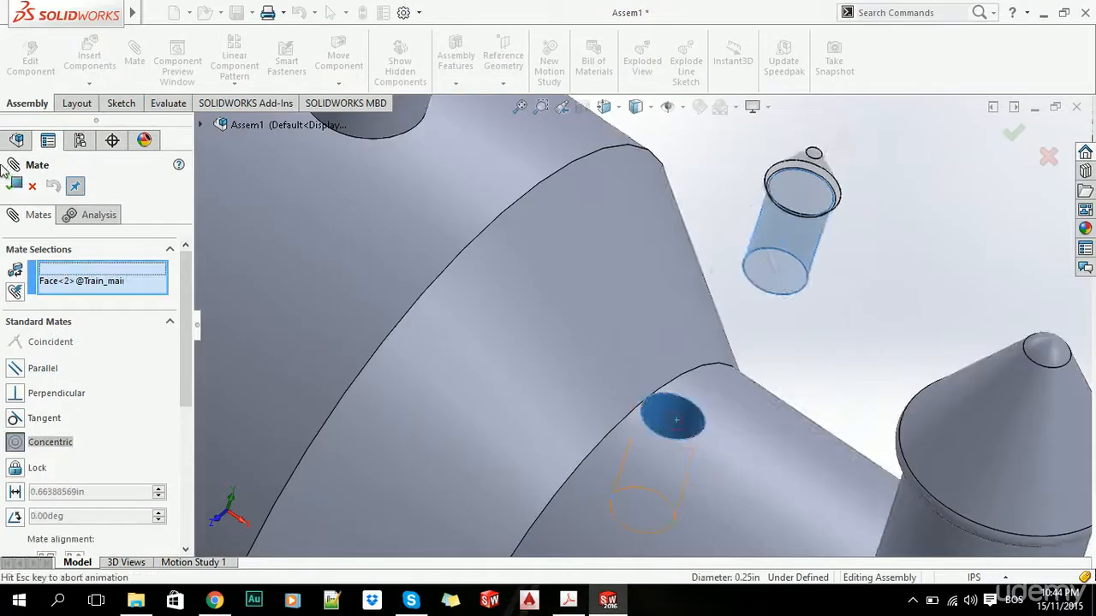
{"action": "left_click", "coordinate": [633, 338]}
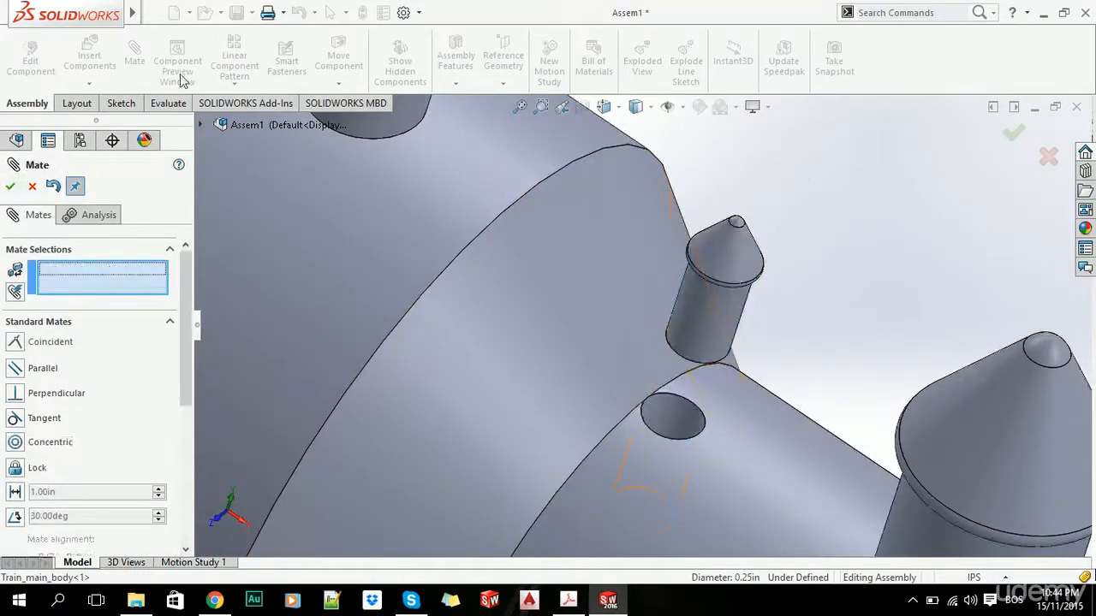
Step: Pick the bottom face of Train_chimney_3 and the floor of the small hole as the faces for a mate
{"action": "middle_click_drag", "start_coordinate": [744, 306], "coordinate": [734, 353]}
{"action": "scroll", "coordinate": [729, 376], "scroll_direction": "down", "scroll_amount": 3}
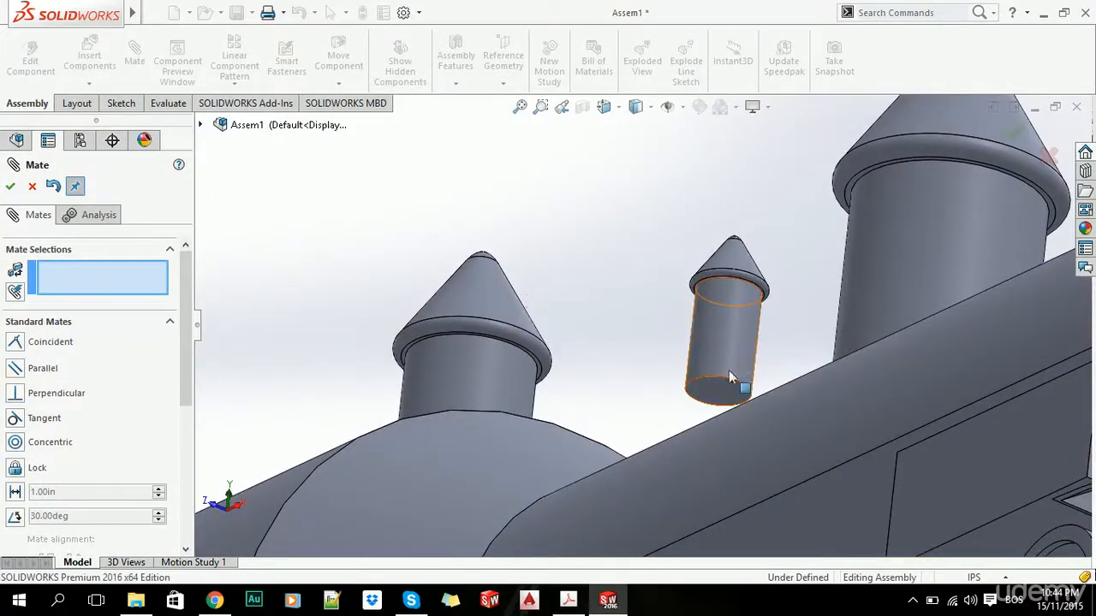
{"action": "left_click", "coordinate": [721, 394]}
{"action": "scroll", "coordinate": [722, 394], "scroll_direction": "up", "scroll_amount": 3}
{"action": "middle_click_drag", "start_coordinate": [722, 394], "coordinate": [680, 425]}
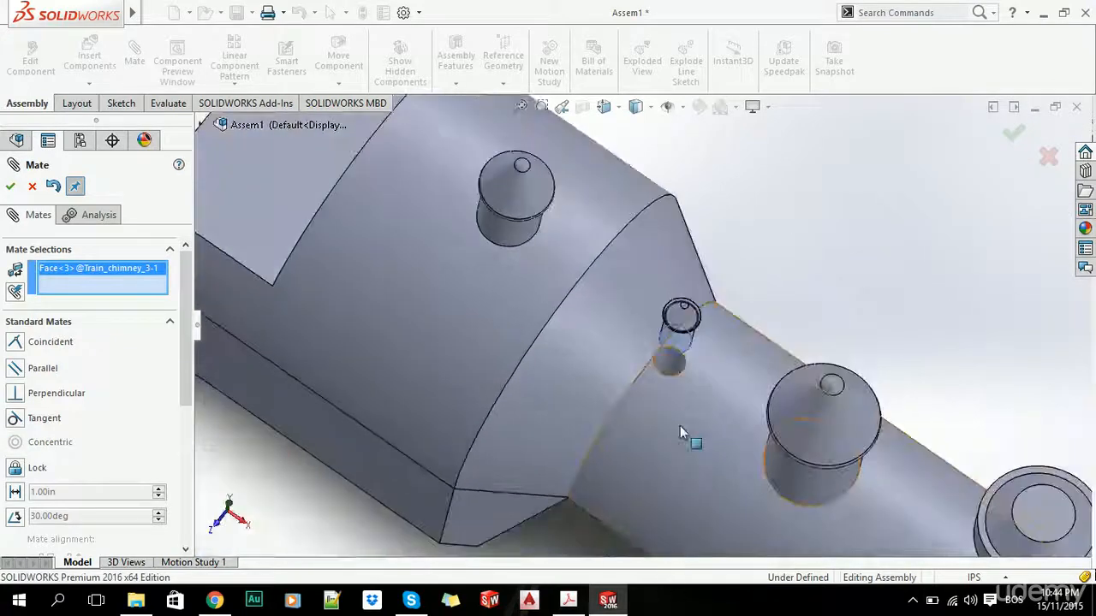
{"action": "scroll", "coordinate": [680, 426], "scroll_direction": "down", "scroll_amount": 3}
{"action": "mouse_move", "coordinate": [651, 358]}
{"action": "middle_mouse_down"}
{"action": "mouse_move", "coordinate": [649, 379]}
{"action": "mouse_move", "coordinate": [637, 348]}
{"action": "middle_mouse_up"}
{"action": "left_click", "coordinate": [639, 348]}
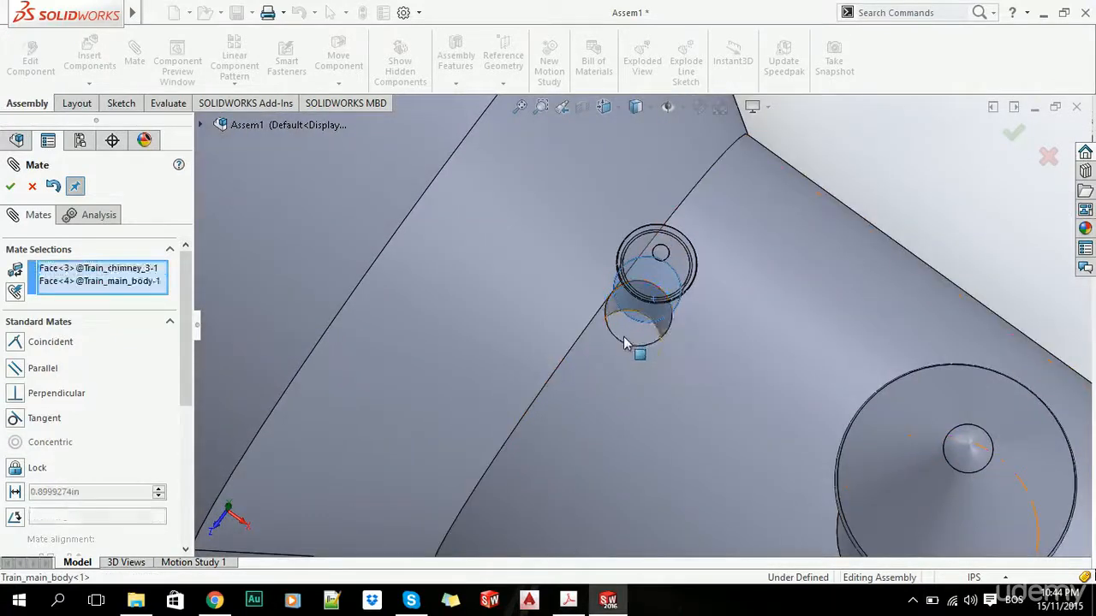
{"action": "middle_click_drag", "start_coordinate": [548, 411], "coordinate": [541, 213]}
{"action": "scroll", "coordinate": [541, 213], "scroll_direction": "down", "scroll_amount": 2}
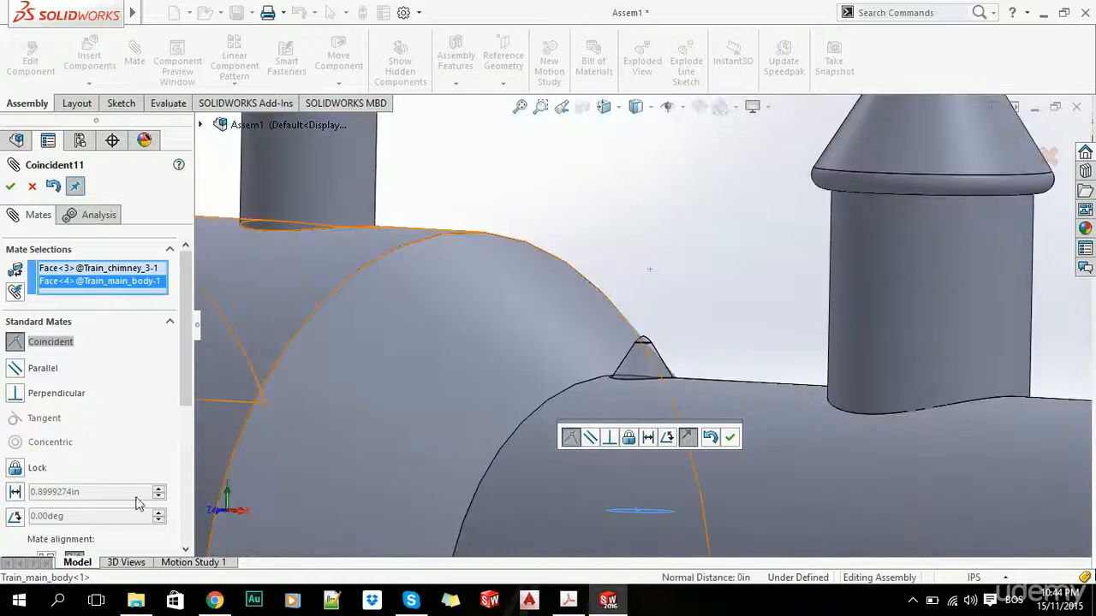
Step: Set the mate between Train_chimney_3 and the small hole's floor to a distance of 0.3999274 in, and finish mating
{"action": "left_click", "coordinate": [16, 492]}
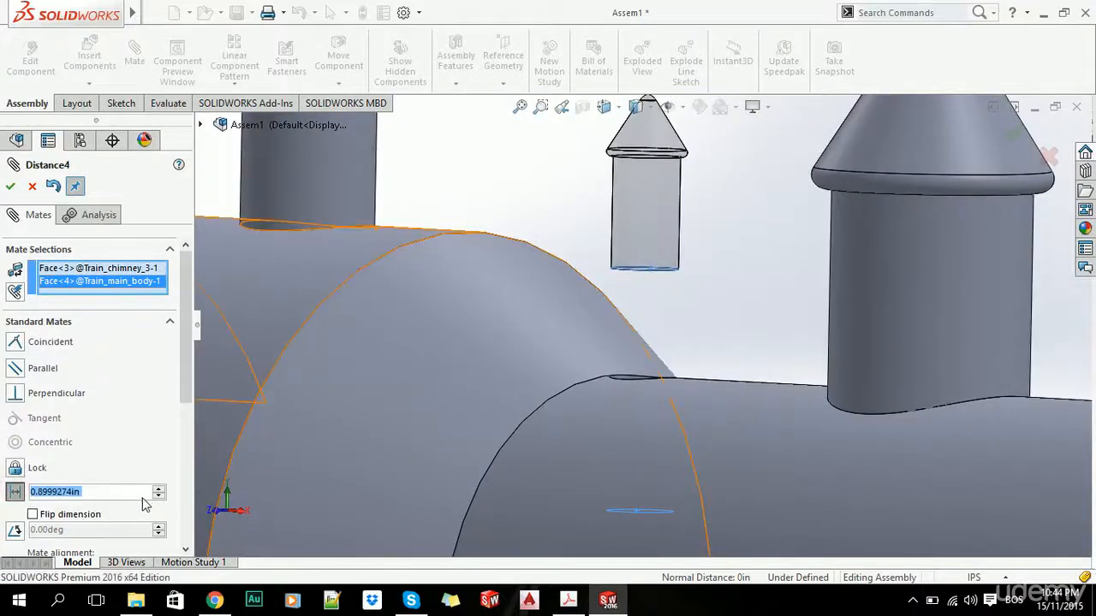
{"action": "left_click", "coordinate": [159, 496]}
{"action": "left_click", "coordinate": [159, 496]}
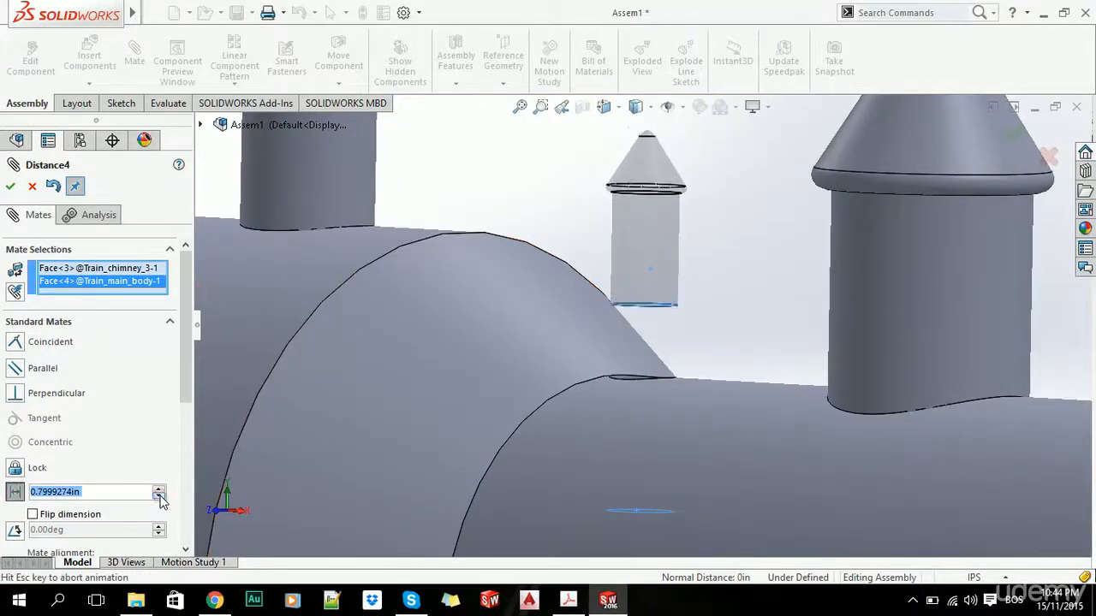
{"action": "left_click", "coordinate": [159, 497]}
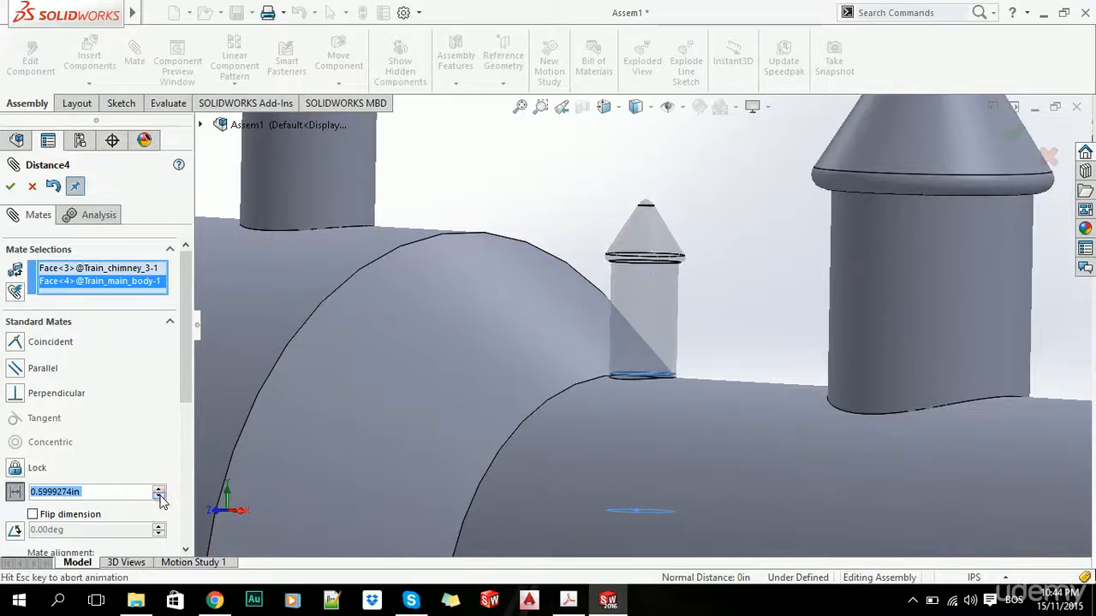
{"action": "left_click", "coordinate": [159, 495]}
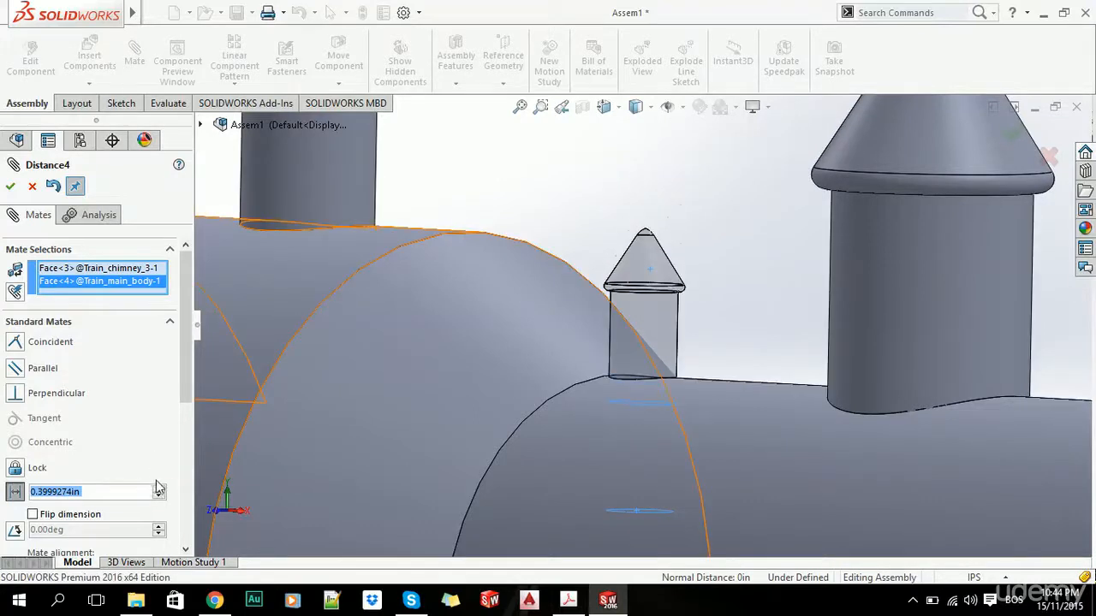
{"action": "left_click", "coordinate": [9, 187]}
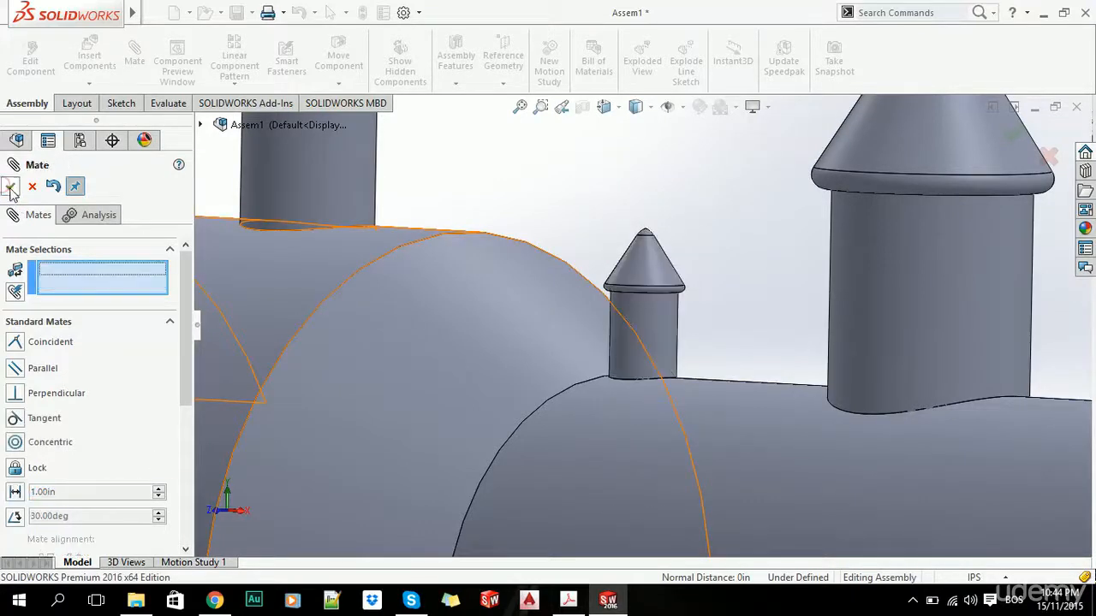
{"action": "key", "text": "Escape"}
Step: Check the locomotive drawing in the Adobe Acrobat reference PDF, and insert Train_front_part.SLDPRT from the Train_English folder into the SOLIDWORKS assembly
{"action": "scroll", "coordinate": [755, 232], "scroll_direction": "up", "scroll_amount": 10}
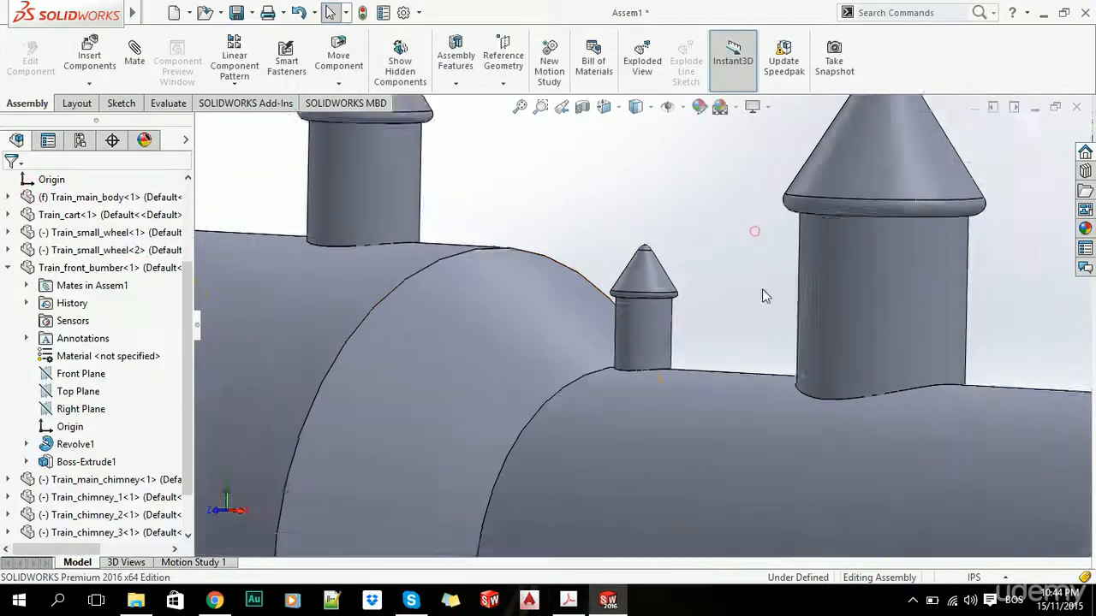
{"action": "scroll", "coordinate": [613, 387], "scroll_direction": "down", "scroll_amount": 4}
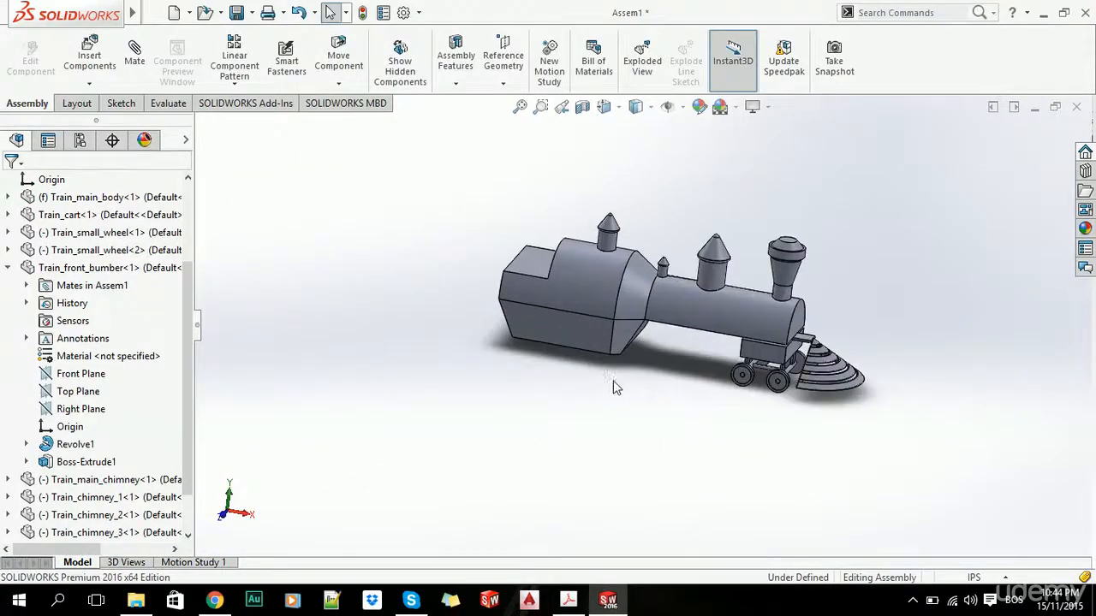
{"action": "key", "text": "alt+Tab"}
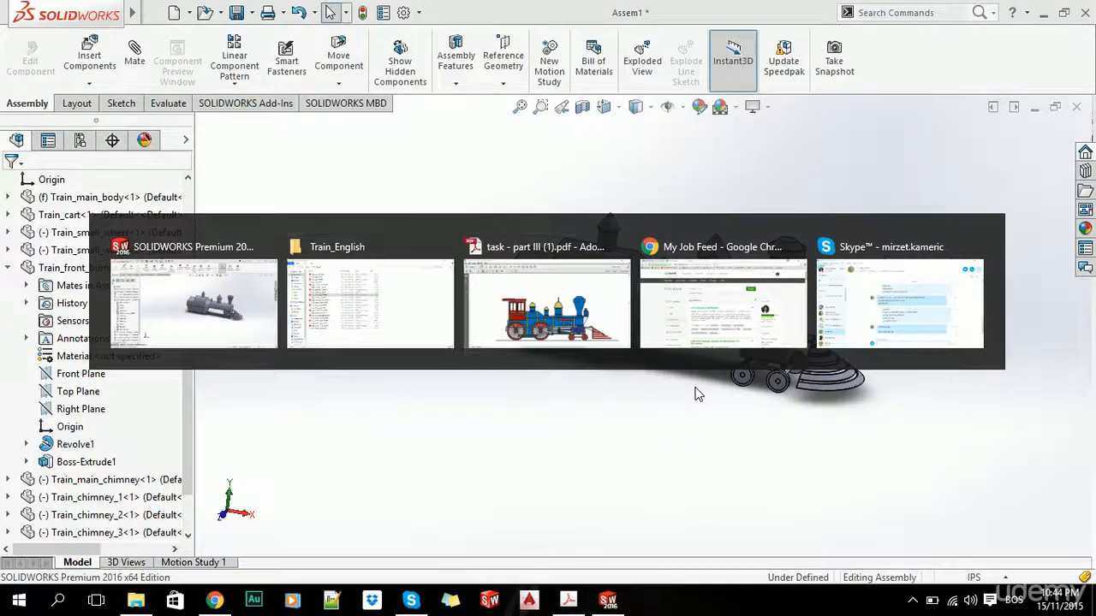
{"action": "key", "text": "alt+Tab"}
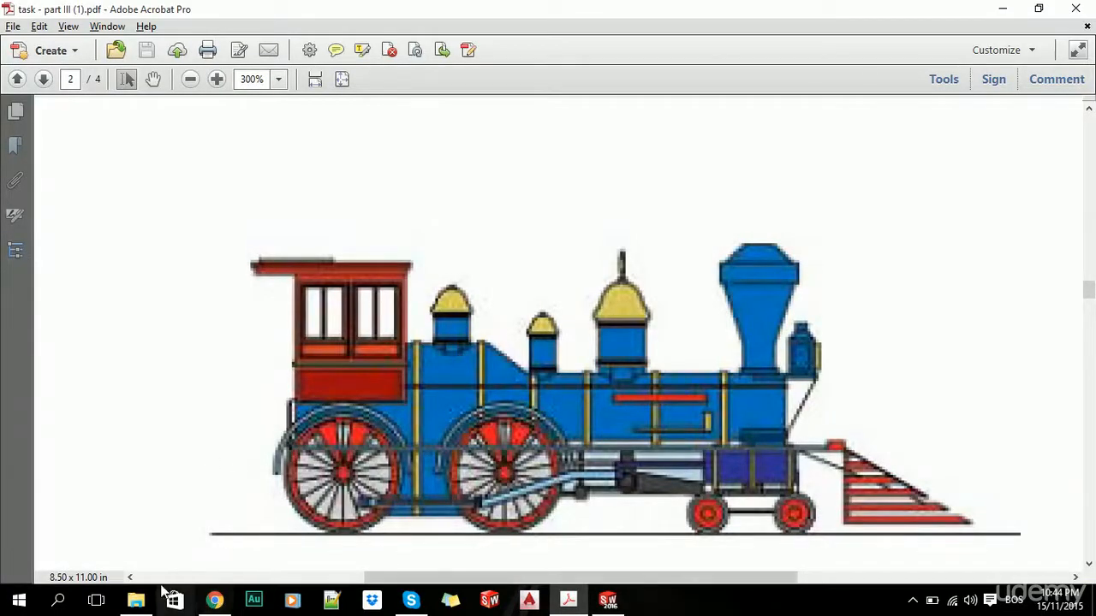
{"action": "left_click", "coordinate": [137, 600]}
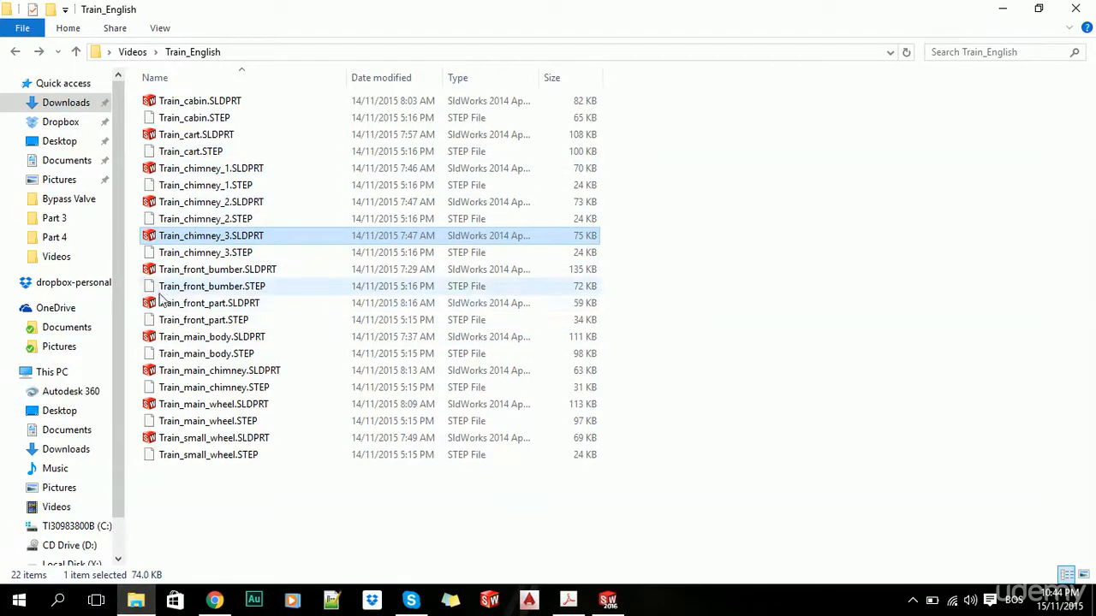
{"action": "left_click_drag", "start_coordinate": [206, 303], "coordinate": [695, 487]}
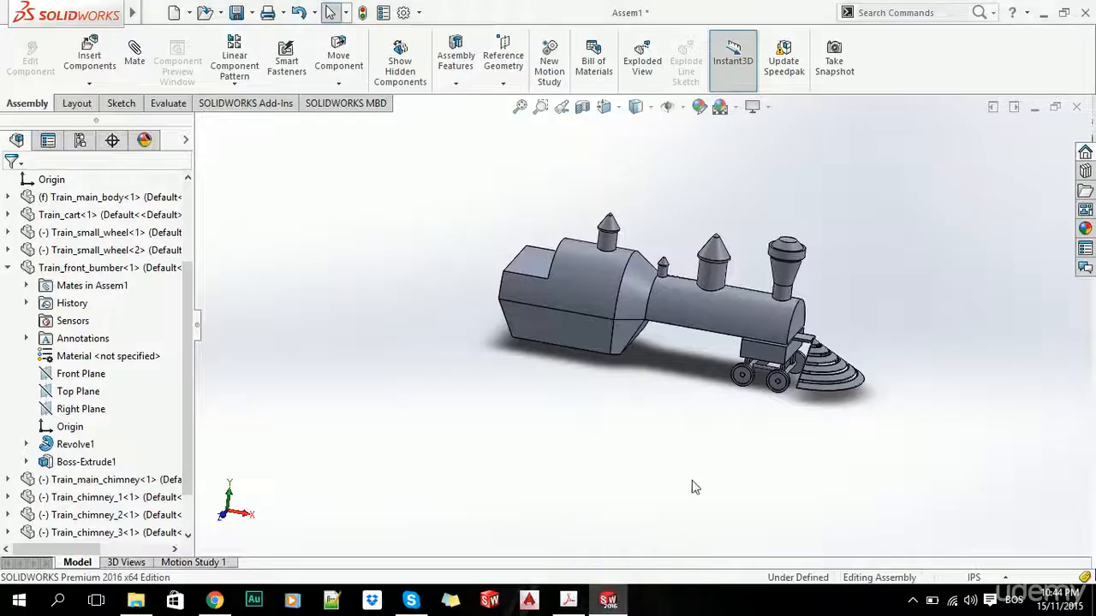
Step: Place Train_front_part below the locomotive's front end and mate its flat face coincident with the front face of Train_main_body
{"action": "left_click_drag", "start_coordinate": [805, 418], "coordinate": [806, 420]}
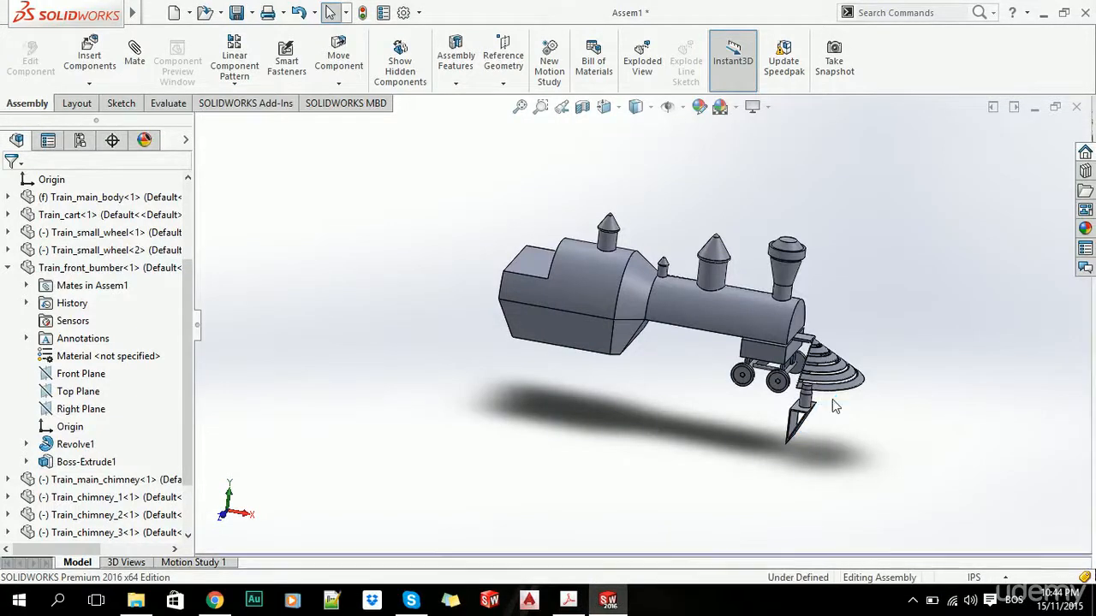
{"action": "middle_click_drag", "start_coordinate": [833, 399], "coordinate": [837, 425]}
{"action": "left_click", "coordinate": [796, 425]}
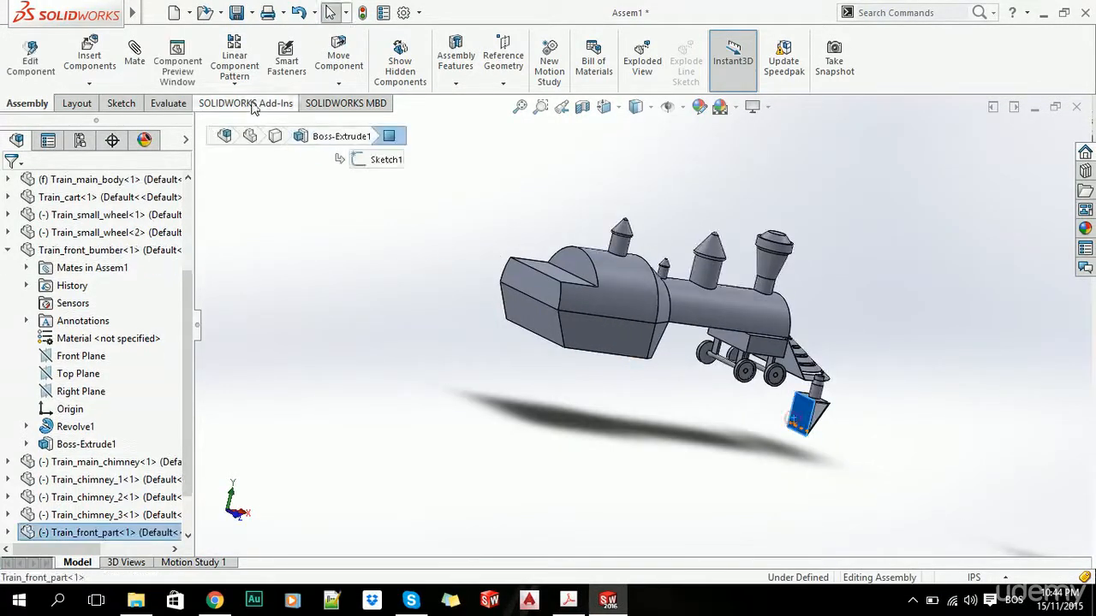
{"action": "middle_click_drag", "start_coordinate": [717, 275], "coordinate": [651, 287]}
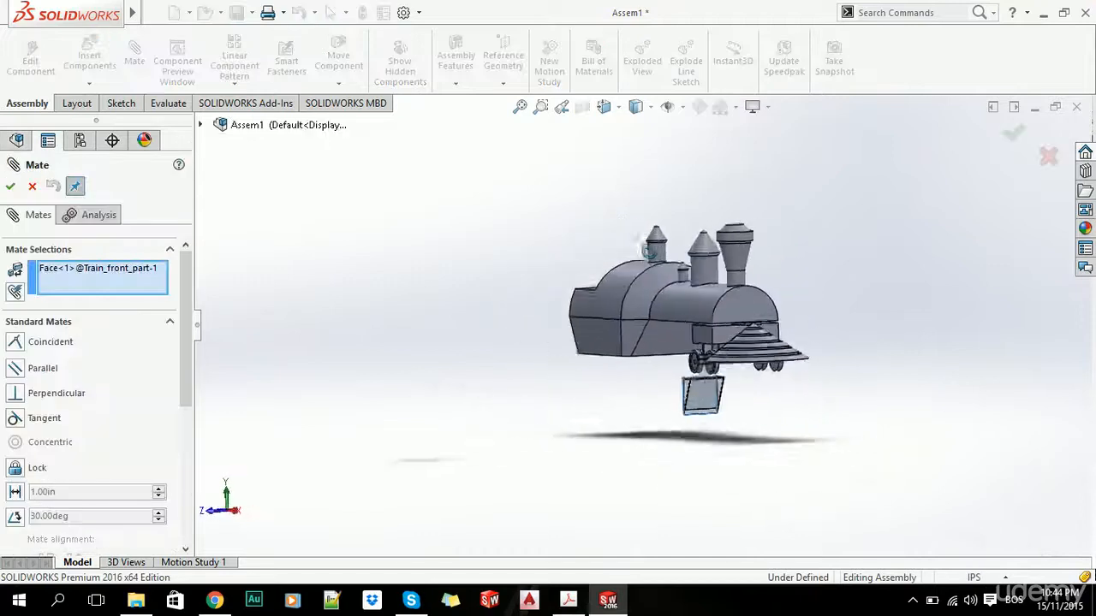
{"action": "left_click", "coordinate": [736, 295]}
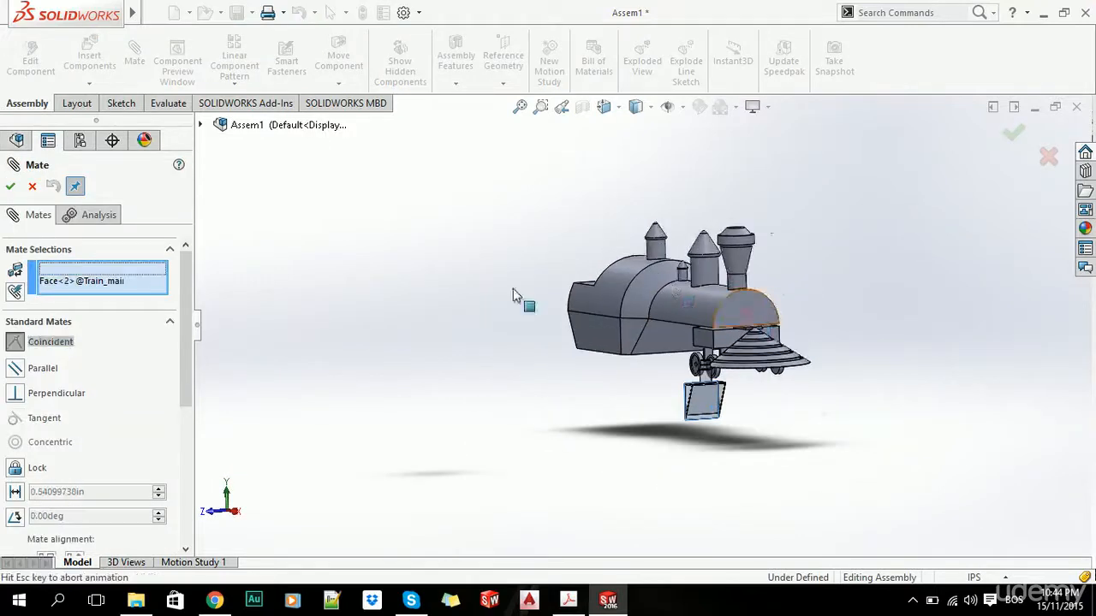
{"action": "left_click", "coordinate": [10, 187]}
Step: Mate the bottom edge of Train_front_part coincident with the top face of Train_cart
{"action": "middle_click_drag", "start_coordinate": [670, 404], "coordinate": [698, 397]}
{"action": "scroll", "coordinate": [766, 421], "scroll_direction": "down", "scroll_amount": 4}
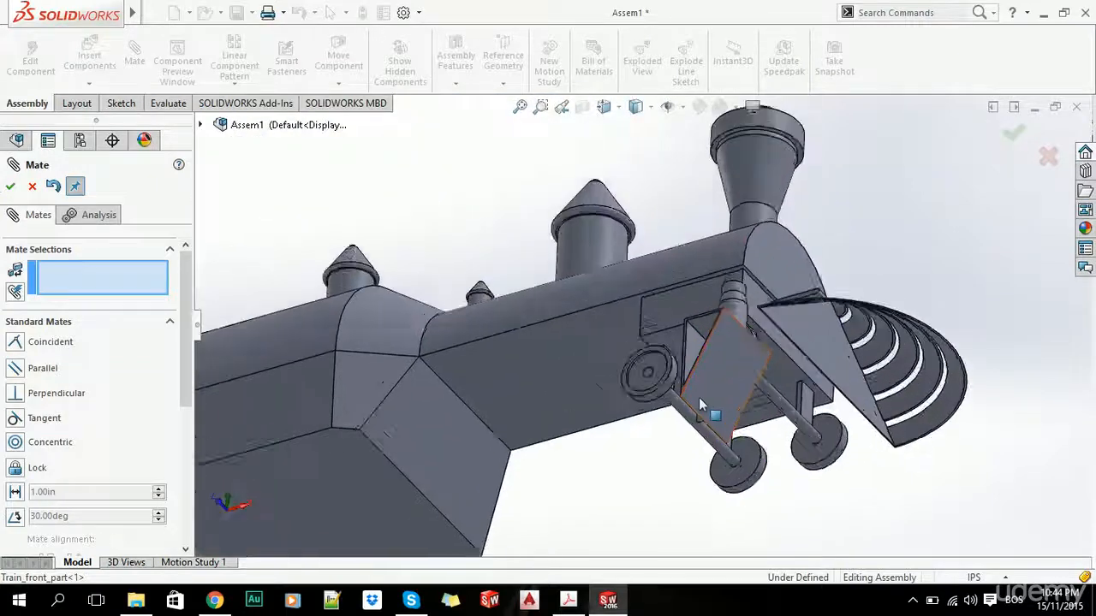
{"action": "scroll", "coordinate": [699, 398], "scroll_direction": "down", "scroll_amount": 4}
{"action": "middle_click_drag", "start_coordinate": [686, 358], "coordinate": [681, 385]}
{"action": "scroll", "coordinate": [676, 379], "scroll_direction": "down", "scroll_amount": 5}
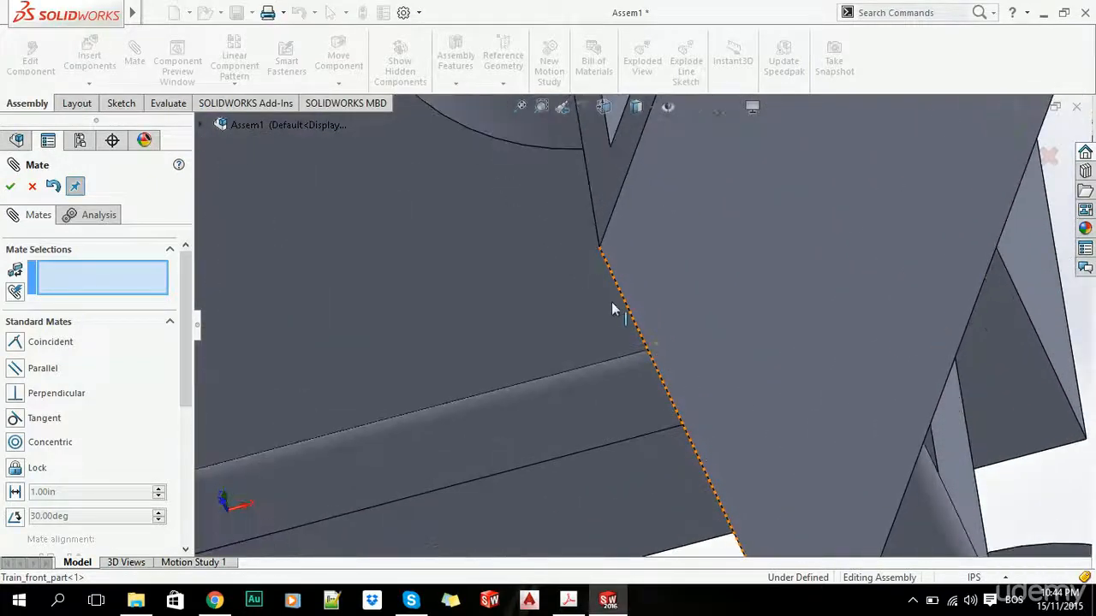
{"action": "left_click", "coordinate": [629, 315]}
{"action": "scroll", "coordinate": [651, 300], "scroll_direction": "up", "scroll_amount": 6}
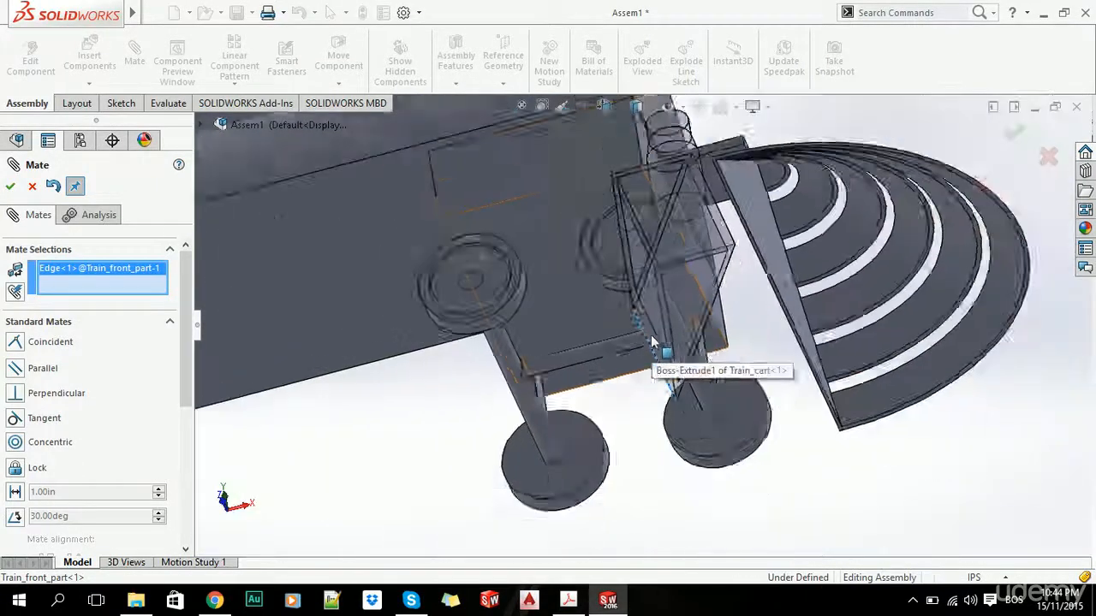
{"action": "middle_click_drag", "start_coordinate": [657, 285], "coordinate": [744, 198]}
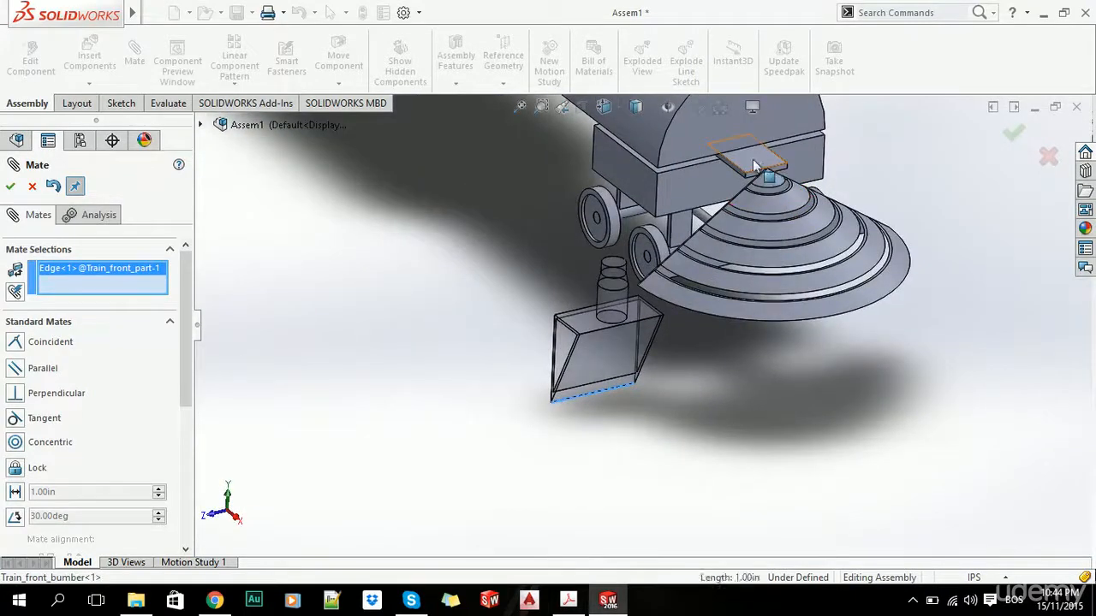
{"action": "left_click", "coordinate": [743, 199]}
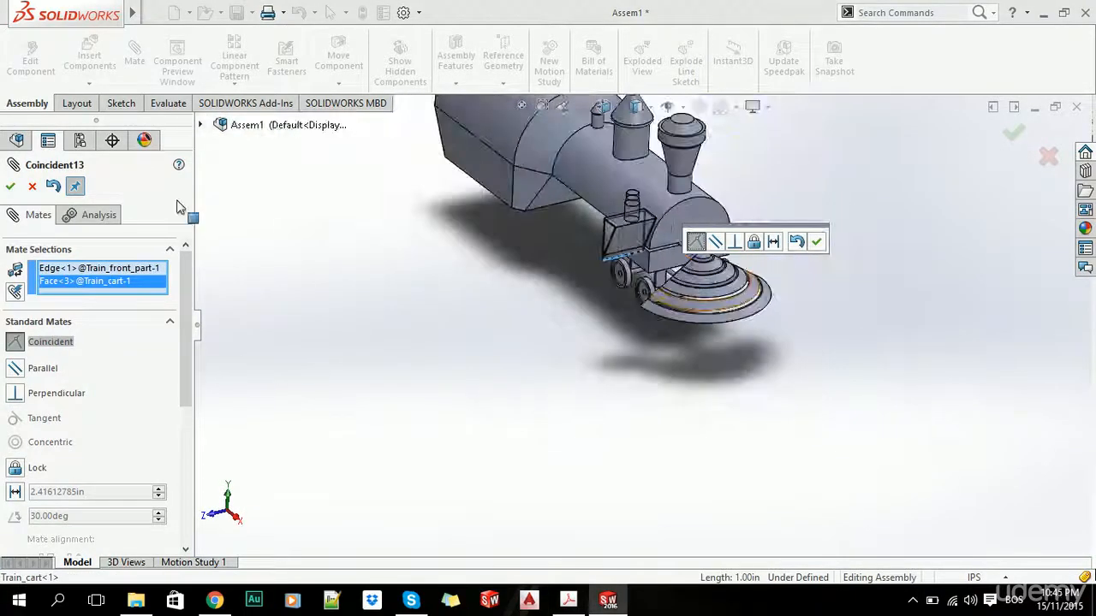
{"action": "left_click", "coordinate": [11, 187]}
Step: Mate the Front Plane of Train_front_part coincident with the assembly's PLANE1, and finish mating
{"action": "scroll", "coordinate": [679, 241], "scroll_direction": "down", "scroll_amount": 4}
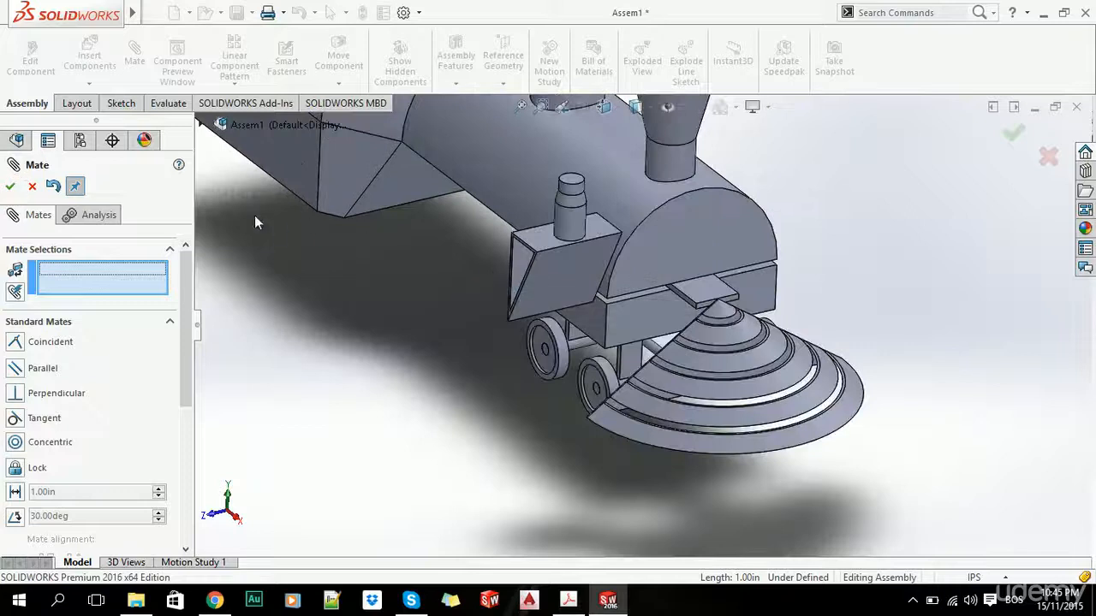
{"action": "left_click", "coordinate": [200, 125]}
{"action": "left_click_drag", "start_coordinate": [206, 275], "coordinate": [209, 438]}
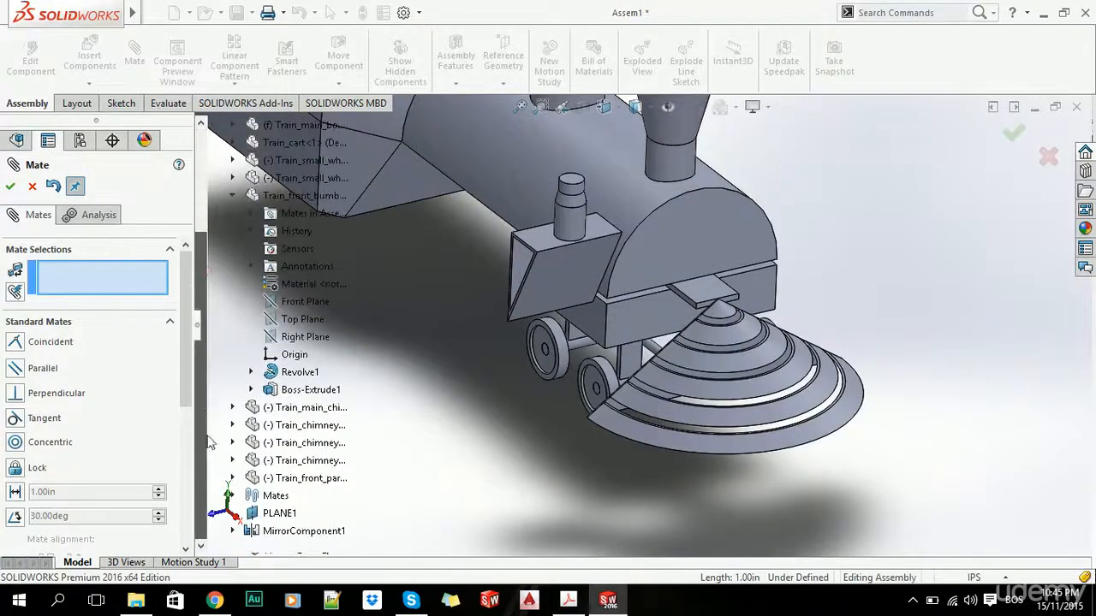
{"action": "left_click", "coordinate": [234, 197]}
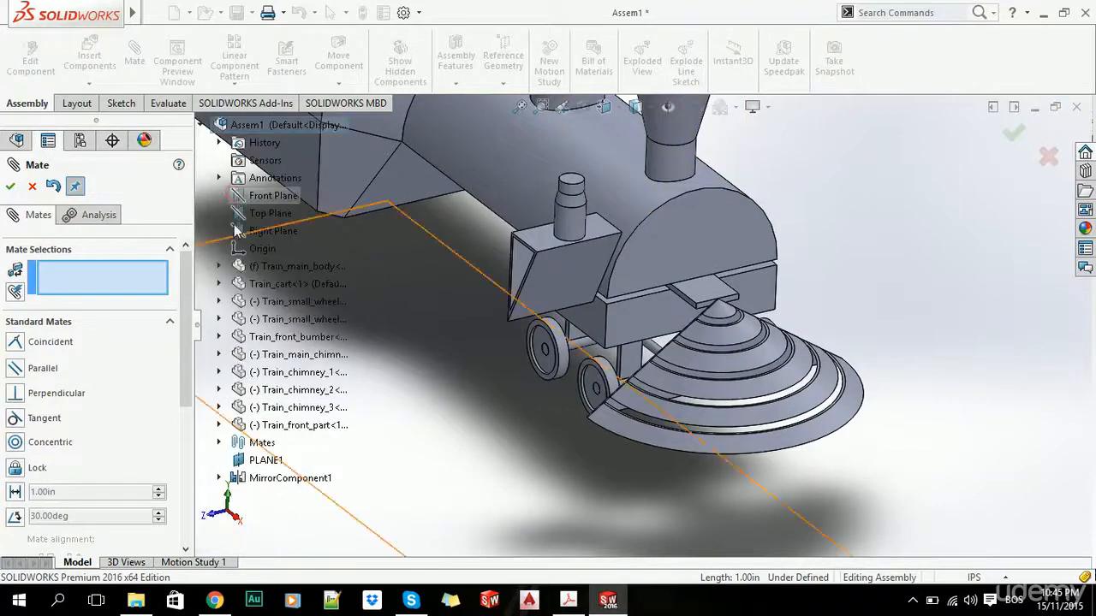
{"action": "left_click", "coordinate": [219, 425]}
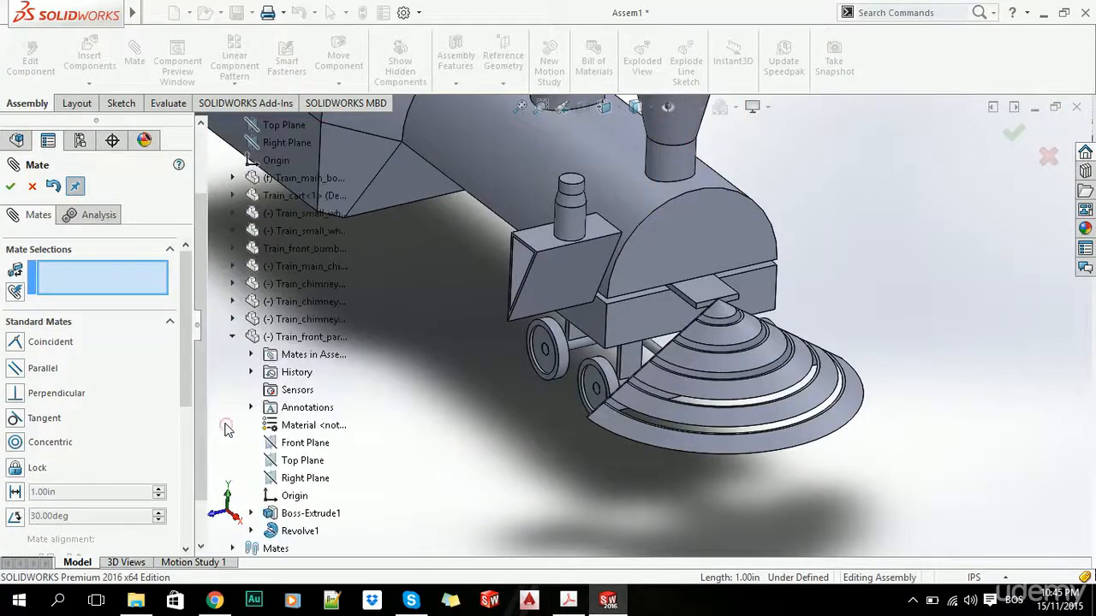
{"action": "left_click", "coordinate": [304, 443]}
{"action": "scroll", "coordinate": [291, 514], "scroll_direction": "down", "scroll_amount": 1}
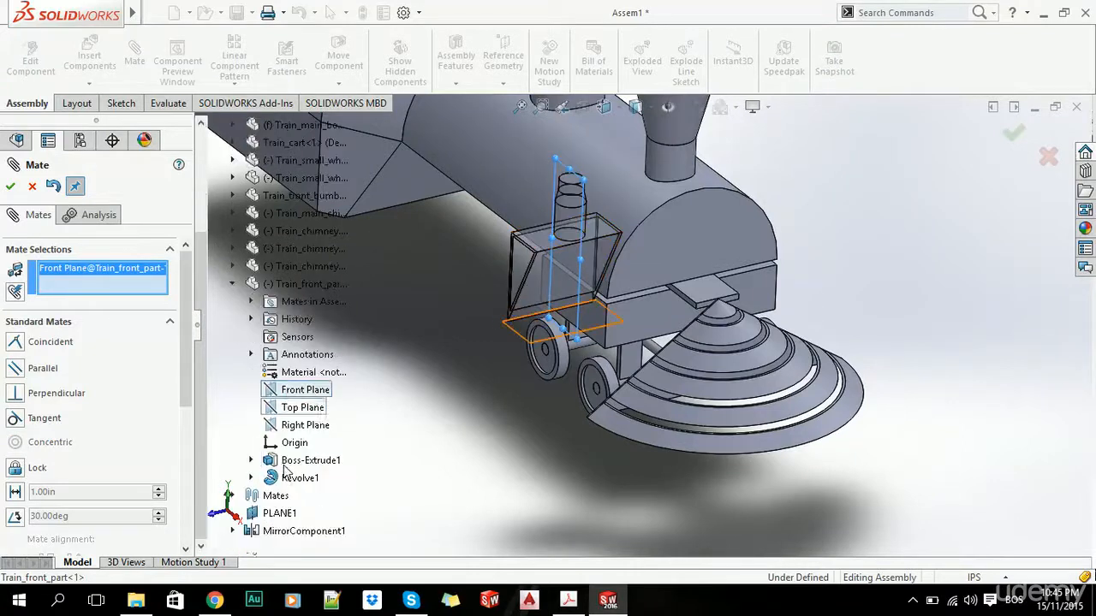
{"action": "left_click", "coordinate": [283, 514]}
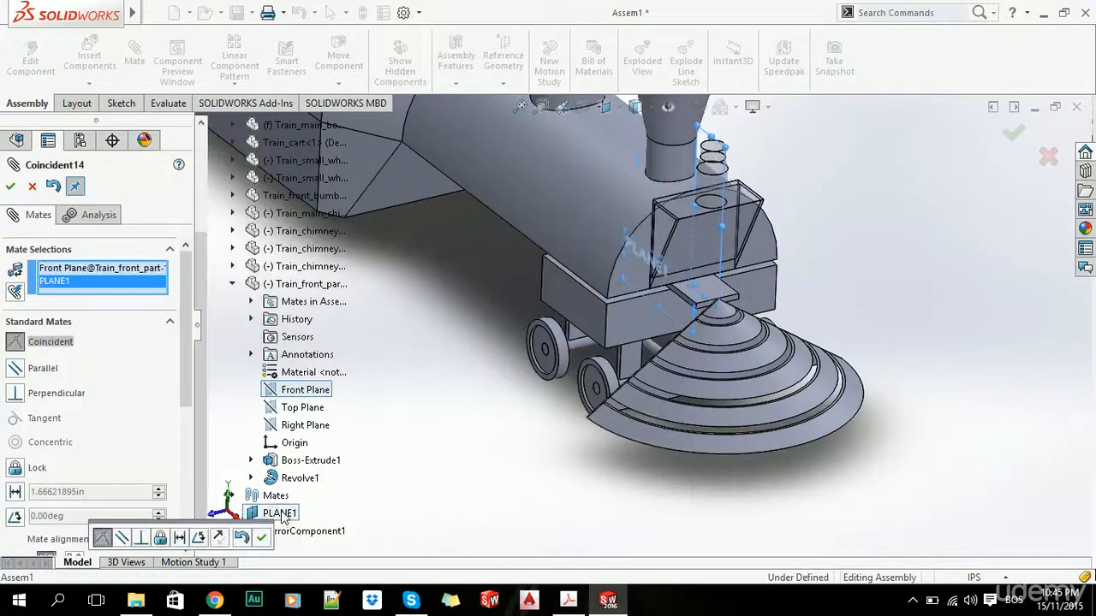
{"action": "left_click", "coordinate": [10, 186]}
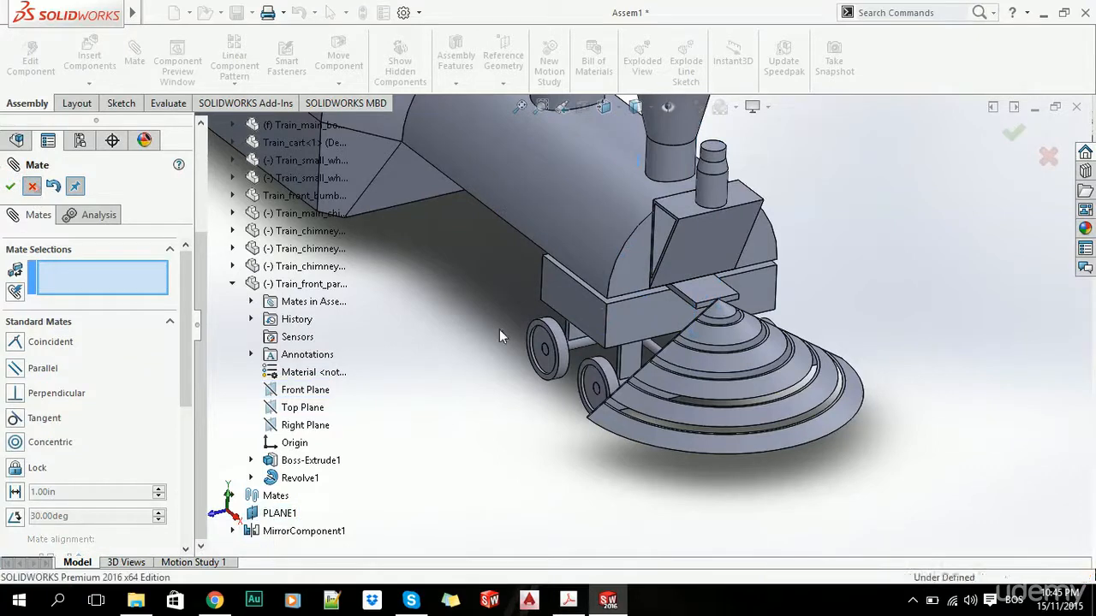
{"action": "key", "text": "Escape"}
{"action": "scroll", "coordinate": [555, 430], "scroll_direction": "up", "scroll_amount": 4}
{"action": "middle_click_drag", "start_coordinate": [556, 431], "coordinate": [638, 420]}
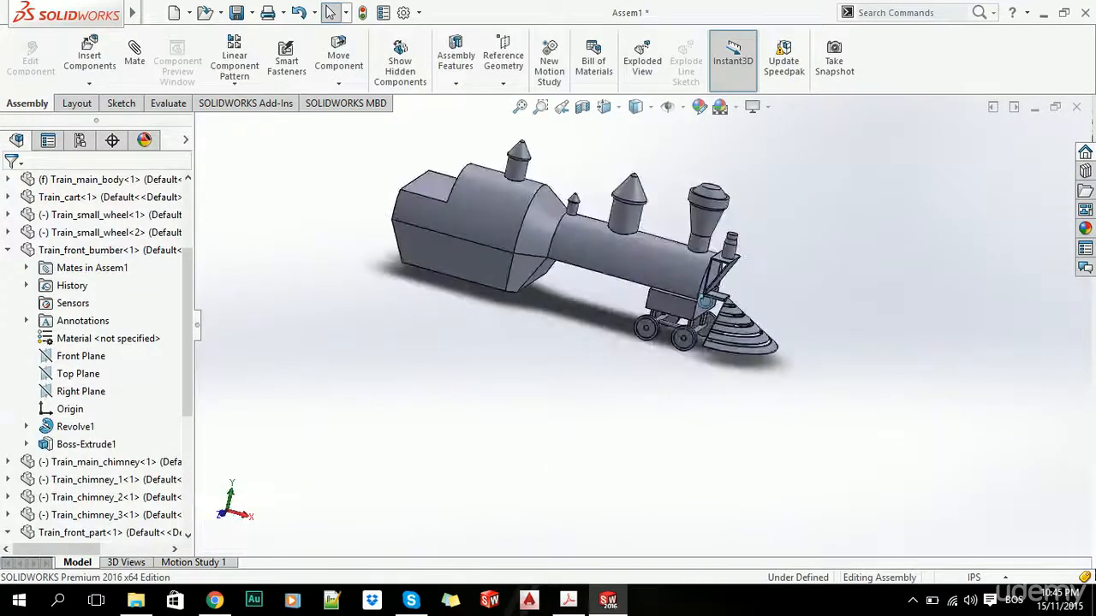
Step: Show the front view, check the reference PDF, and insert Train_cabin.SLDPRT from the Train_English folder beneath the rear of the main body
{"action": "key", "text": "ctrl+1"}
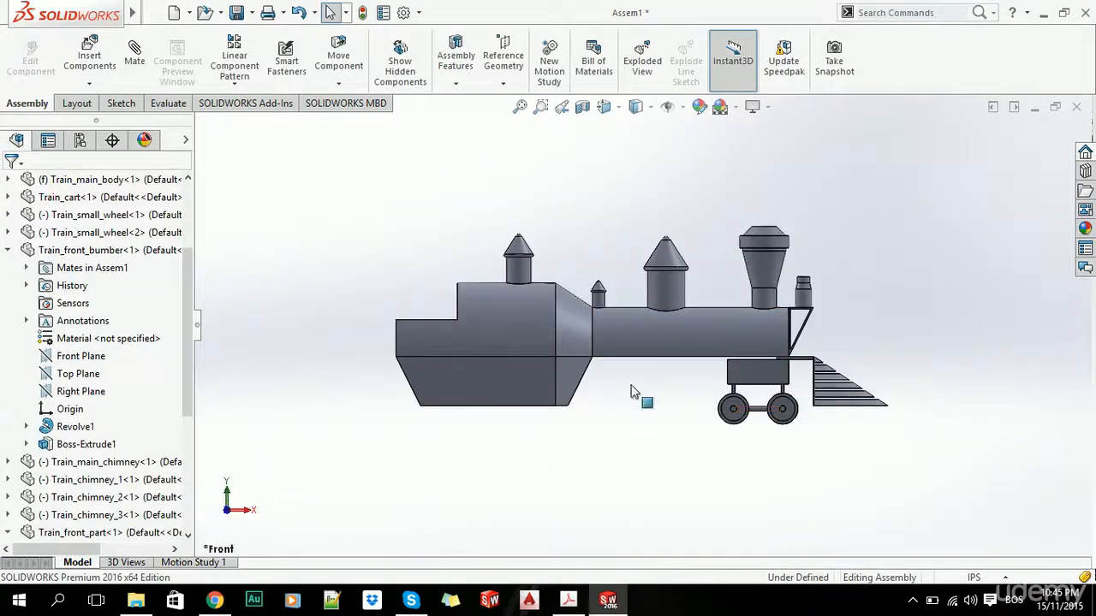
{"action": "key", "text": "alt+Tab"}
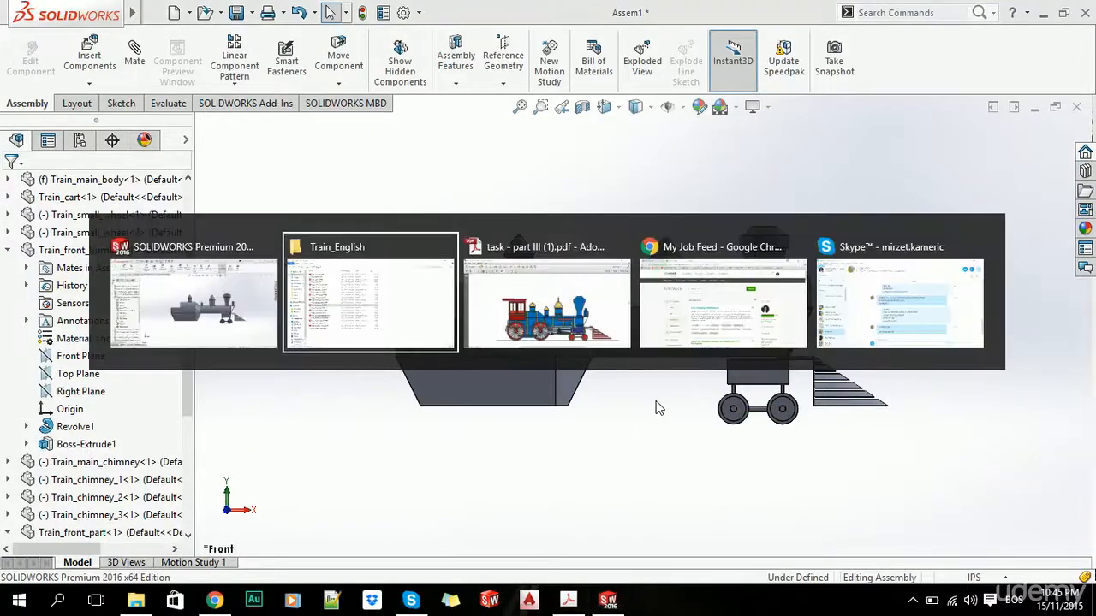
{"action": "key", "text": "alt+Tab"}
{"action": "key", "text": "alt+Tab"}
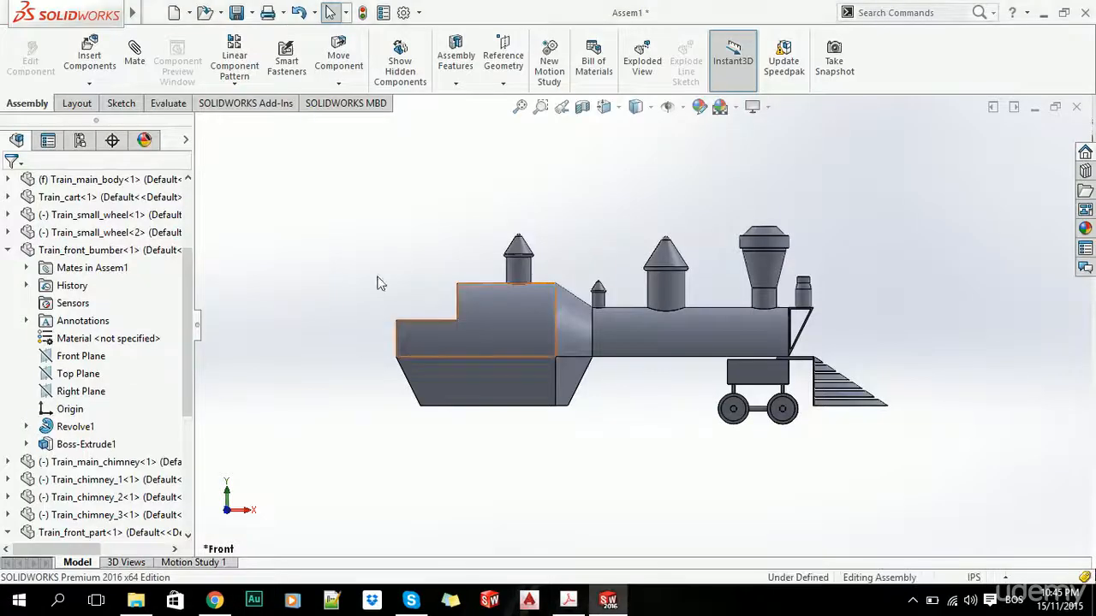
{"action": "left_click", "coordinate": [90, 58]}
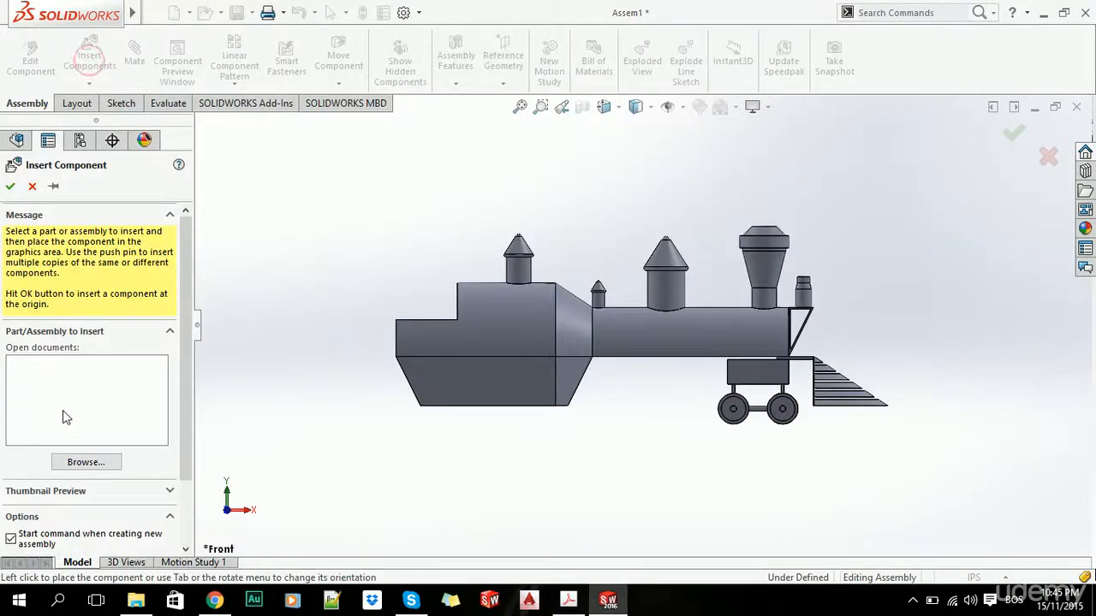
{"action": "left_click", "coordinate": [31, 187]}
{"action": "left_click", "coordinate": [136, 600]}
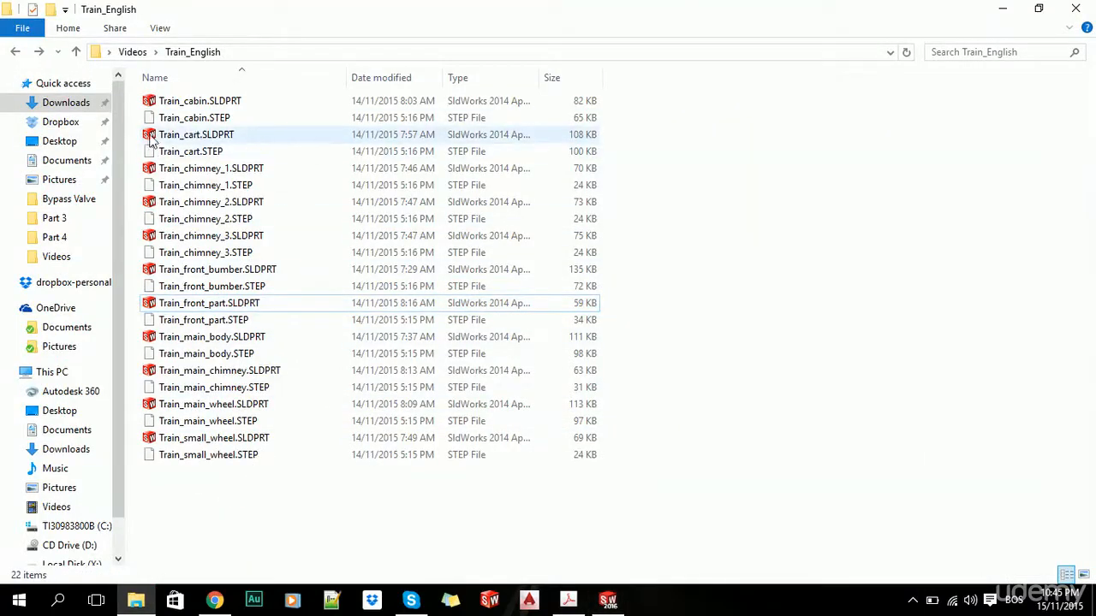
{"action": "left_click_drag", "start_coordinate": [152, 103], "coordinate": [524, 458]}
{"action": "left_click_drag", "start_coordinate": [514, 499], "coordinate": [514, 499]}
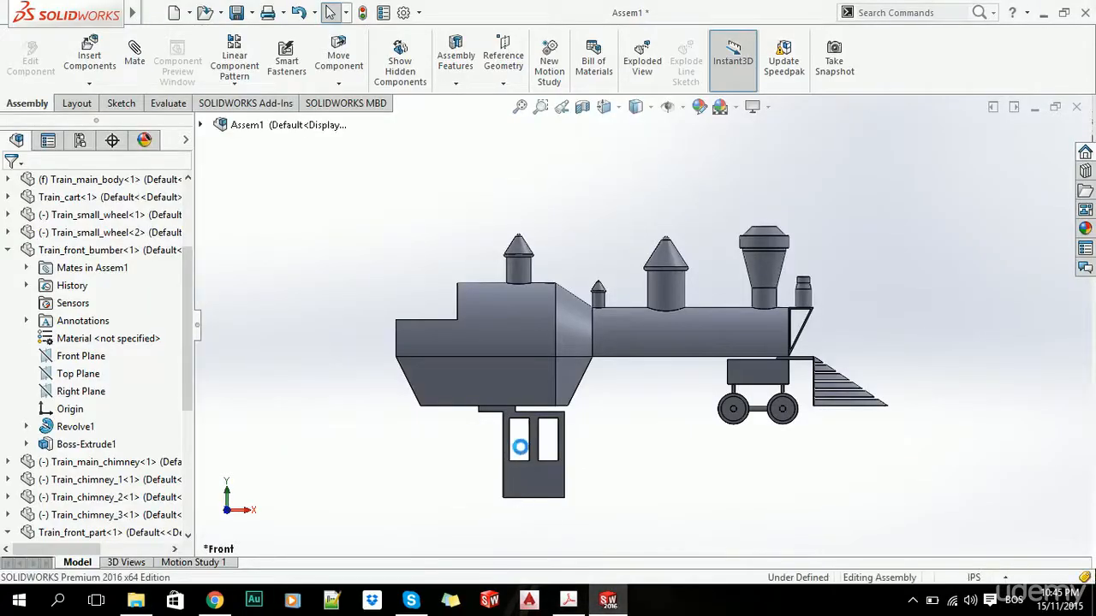
Step: Mate the bottom face of Train_cabin coincident with the flat top face of the main body's rear step
{"action": "middle_click_drag", "start_coordinate": [514, 452], "coordinate": [485, 416]}
{"action": "left_click", "coordinate": [516, 447]}
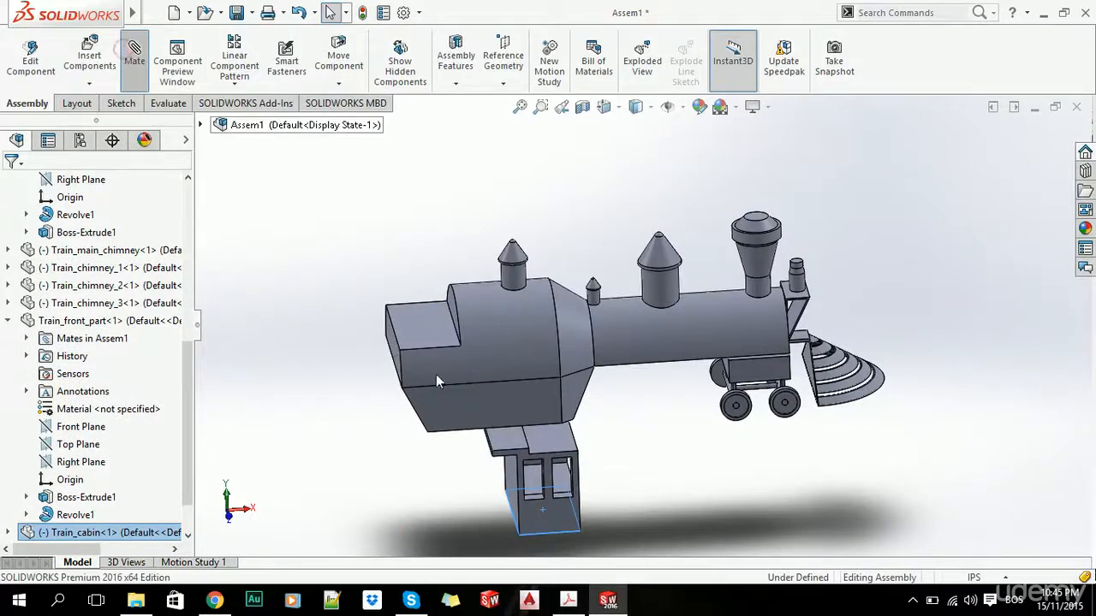
{"action": "left_click", "coordinate": [420, 322]}
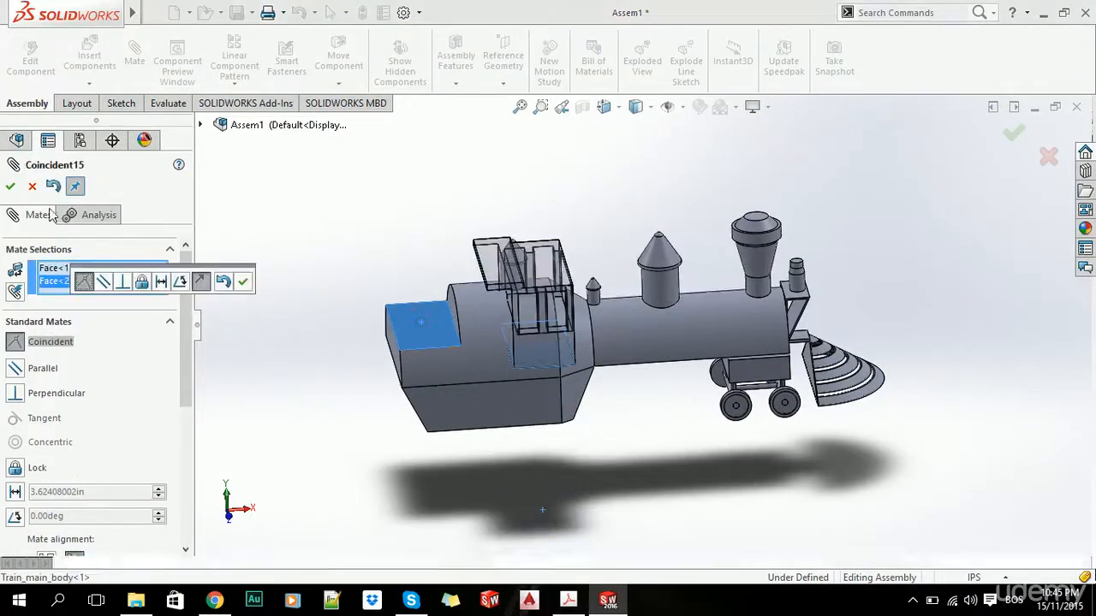
{"action": "left_click", "coordinate": [10, 186]}
Step: Mate the front face of Train_cabin coincident with the upright curved-top face at the main body's rear step
{"action": "middle_click_drag", "start_coordinate": [514, 330], "coordinate": [498, 356]}
{"action": "left_click", "coordinate": [541, 343]}
{"action": "left_click", "coordinate": [498, 356]}
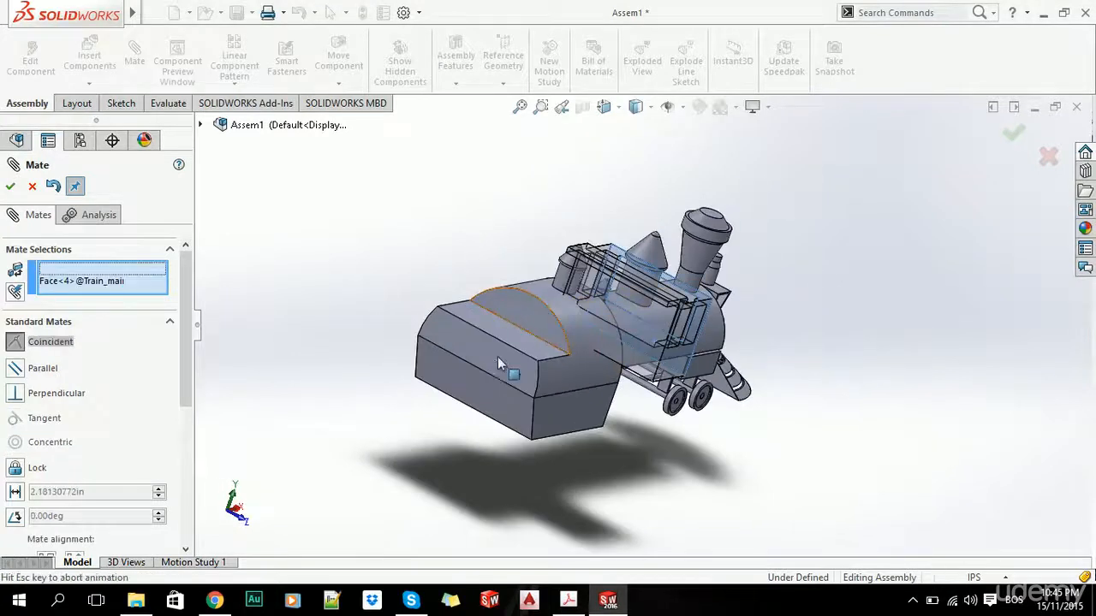
{"action": "left_click", "coordinate": [533, 378]}
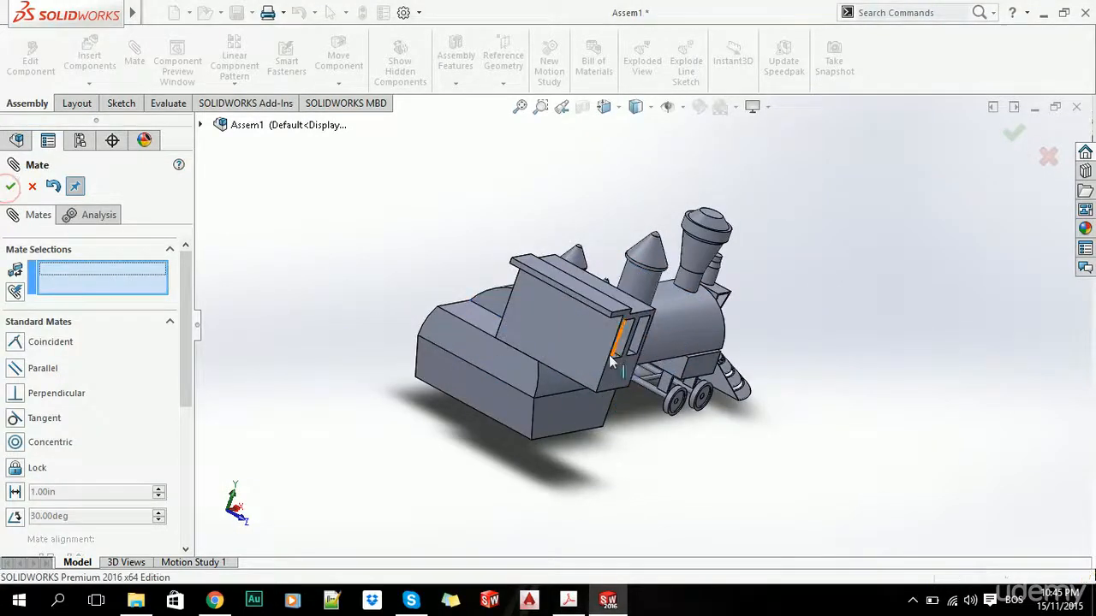
Step: Mate the side face of Train_cabin coincident with the side edge of the main body's rear step, and finish mating
{"action": "middle_click_drag", "start_coordinate": [533, 378], "coordinate": [654, 399]}
{"action": "scroll", "coordinate": [654, 398], "scroll_direction": "down", "scroll_amount": 3}
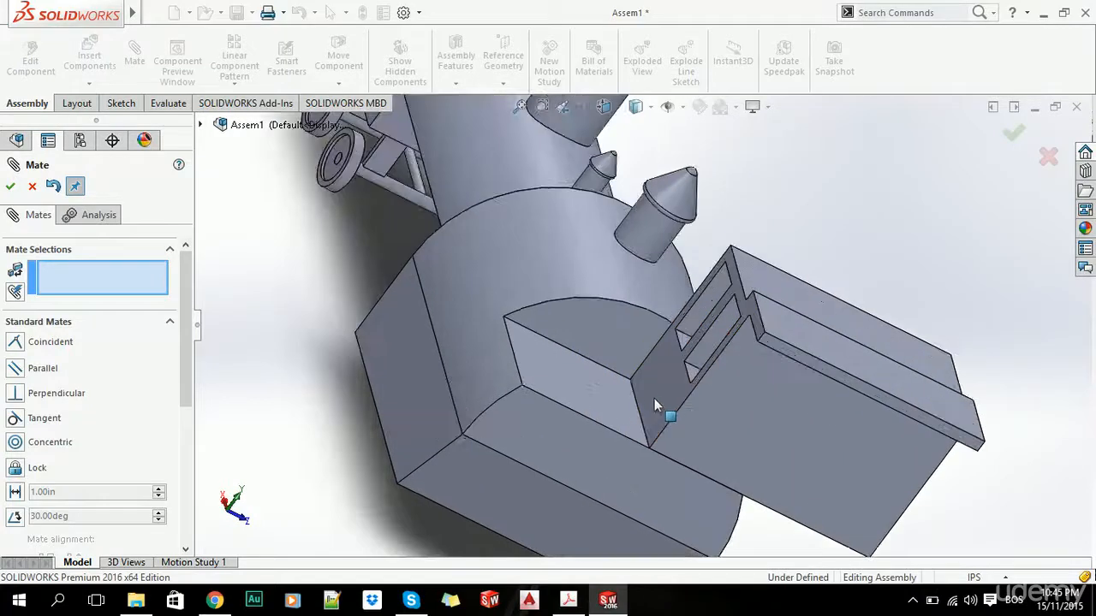
{"action": "left_click", "coordinate": [651, 386]}
{"action": "left_click", "coordinate": [514, 376]}
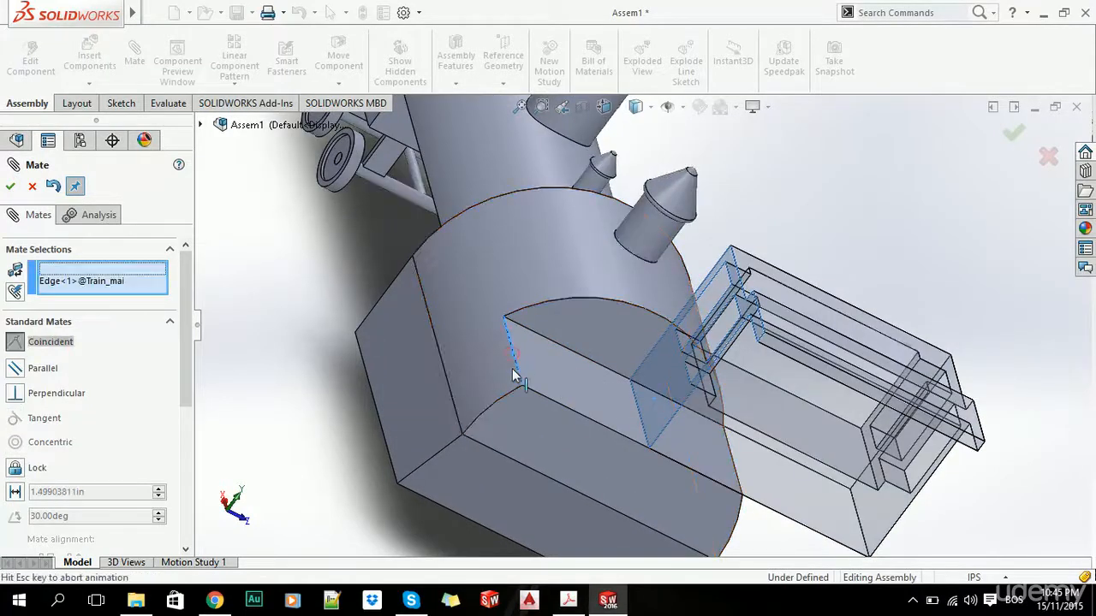
{"action": "middle_click_drag", "start_coordinate": [513, 413], "coordinate": [489, 350]}
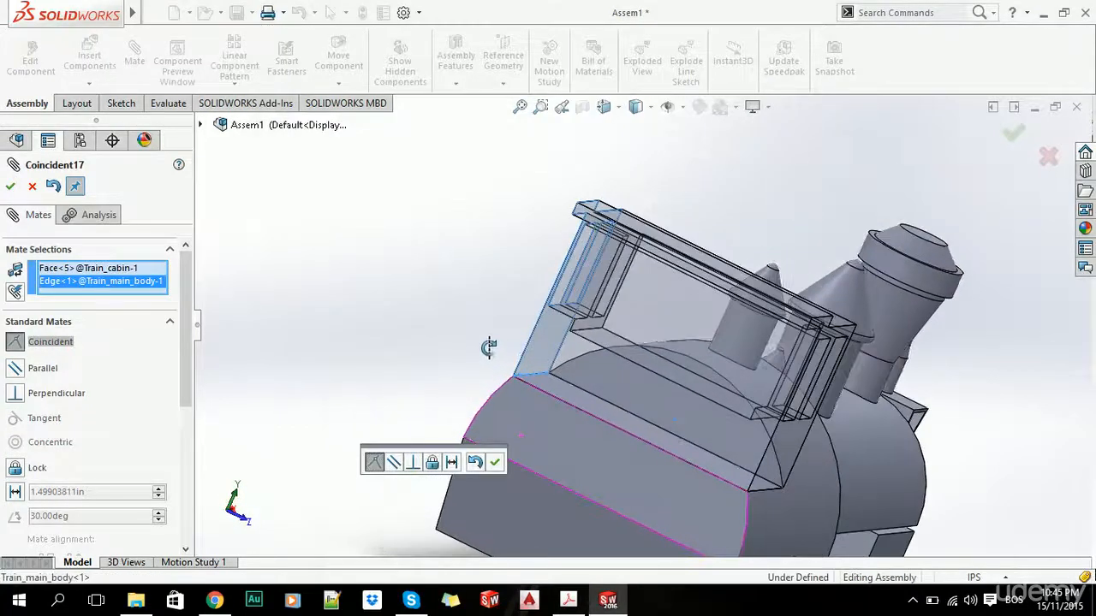
{"action": "left_click", "coordinate": [10, 187]}
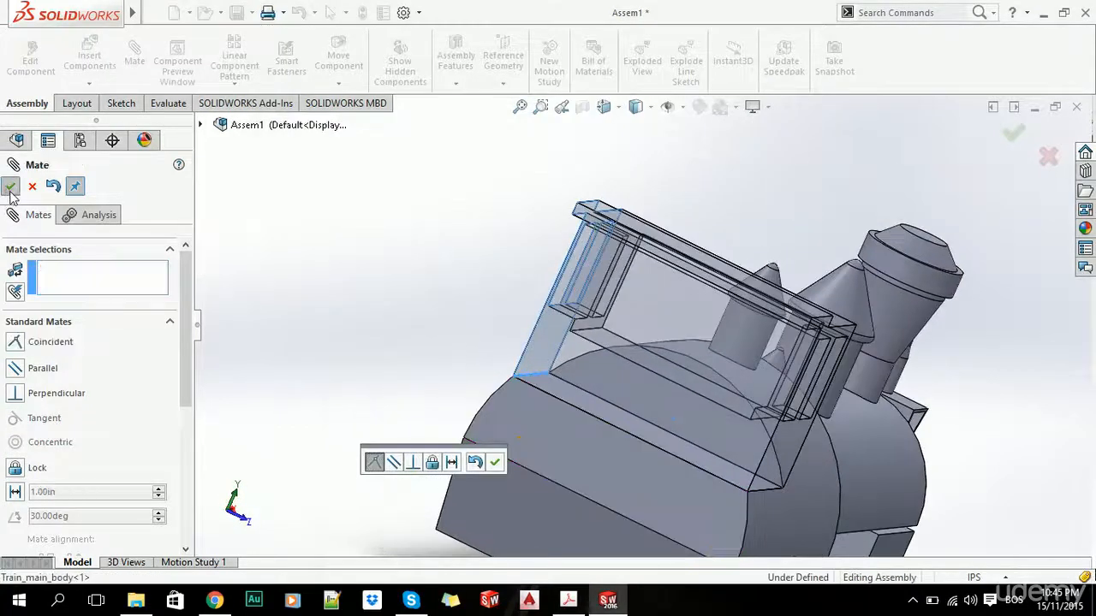
{"action": "left_click", "coordinate": [419, 291]}
{"action": "scroll", "coordinate": [674, 409], "scroll_direction": "up", "scroll_amount": 6}
{"action": "middle_click_drag", "start_coordinate": [689, 420], "coordinate": [615, 448]}
Step: Insert Train_main_wheel.SLDPRT from the Train_English folder below the rear of the main body, and show the front view
{"action": "key", "text": "alt+Tab"}
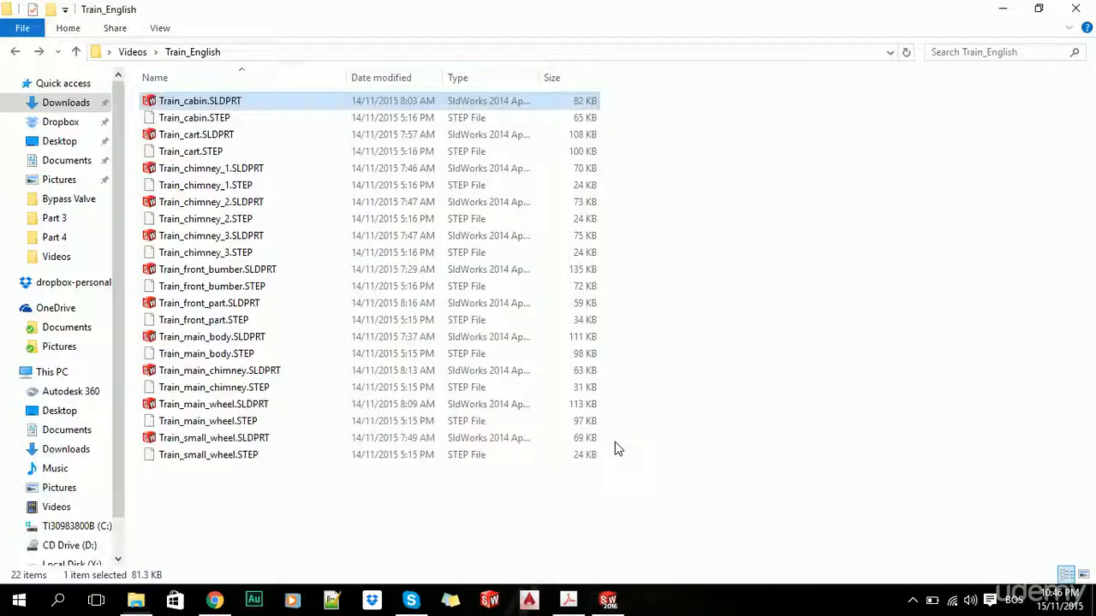
{"action": "key", "text": "alt+Tab"}
{"action": "key", "text": "alt+Tab"}
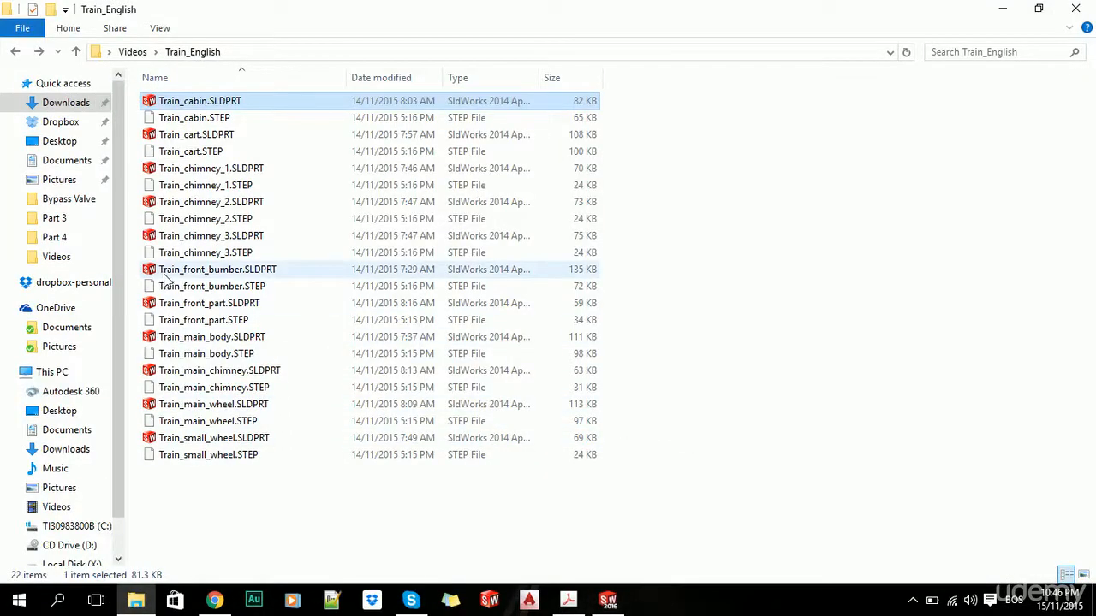
{"action": "left_click_drag", "start_coordinate": [205, 405], "coordinate": [548, 422]}
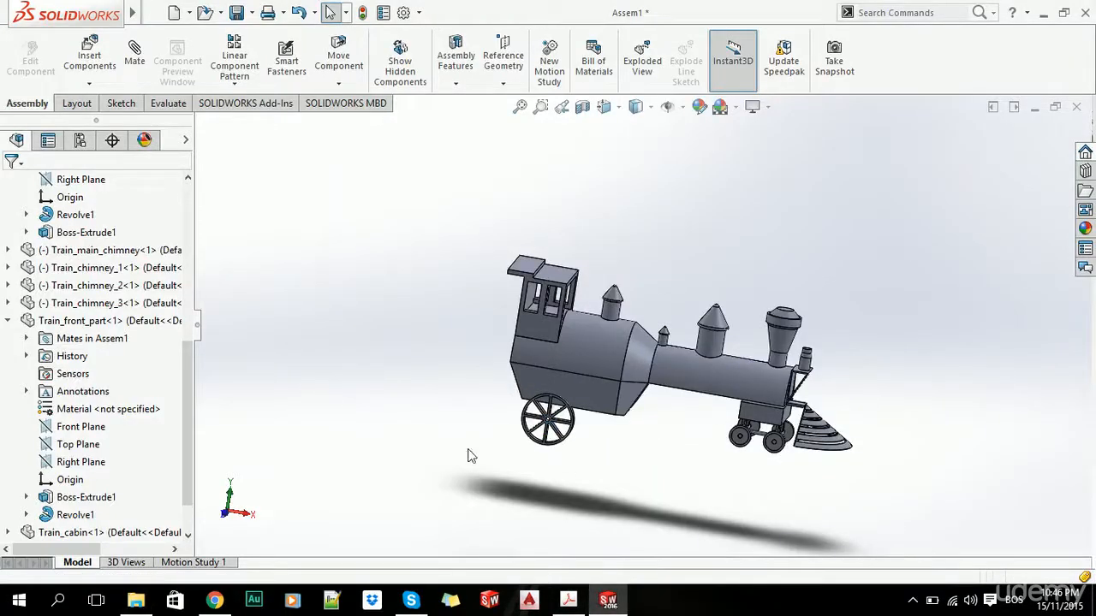
{"action": "key", "text": "ctrl+1"}
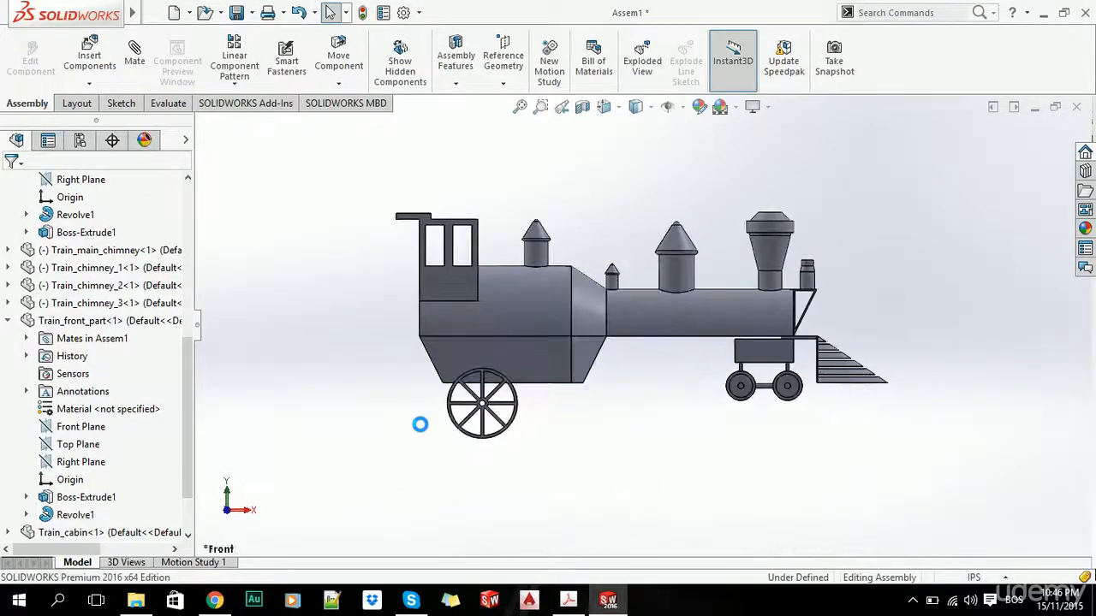
Step: Move the main wheel up over the main body's lower rear side face
{"action": "scroll", "coordinate": [467, 419], "scroll_direction": "down", "scroll_amount": 2}
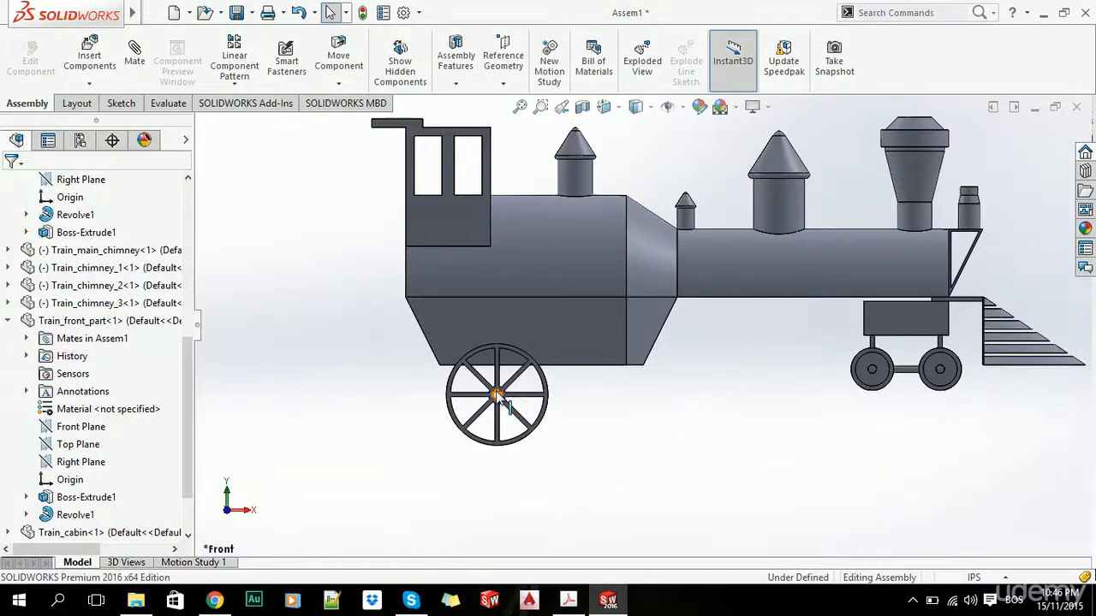
{"action": "left_click_drag", "start_coordinate": [497, 394], "coordinate": [533, 314]}
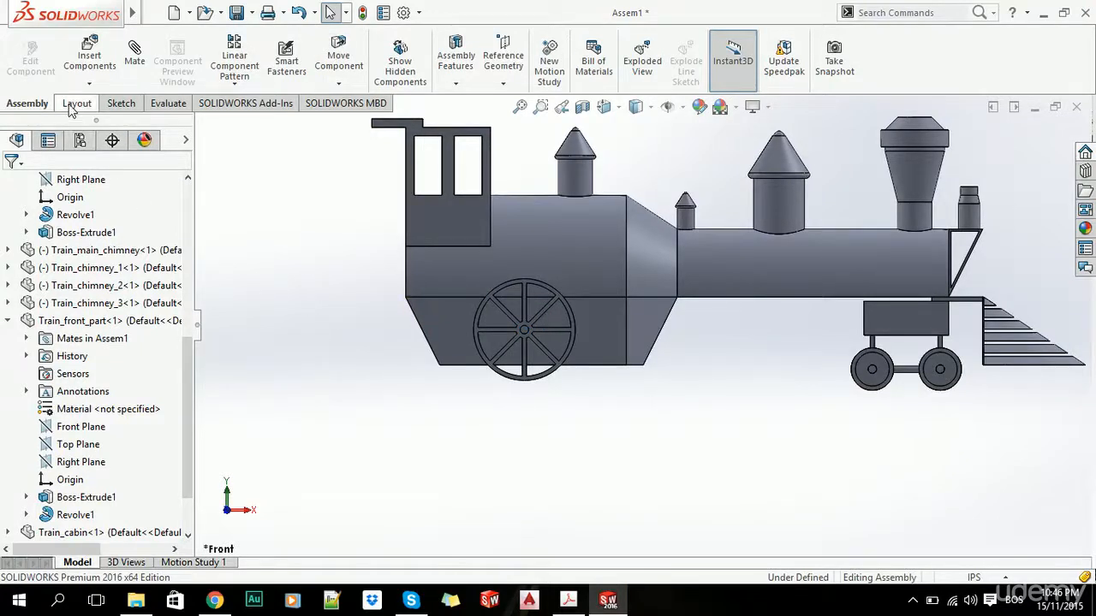
Step: On the assembly's Front Plane, sketch a horizontal line about 2.24 in long, running rearward from the lowest point of the cart's rear small wheel
{"action": "left_click", "coordinate": [9, 322]}
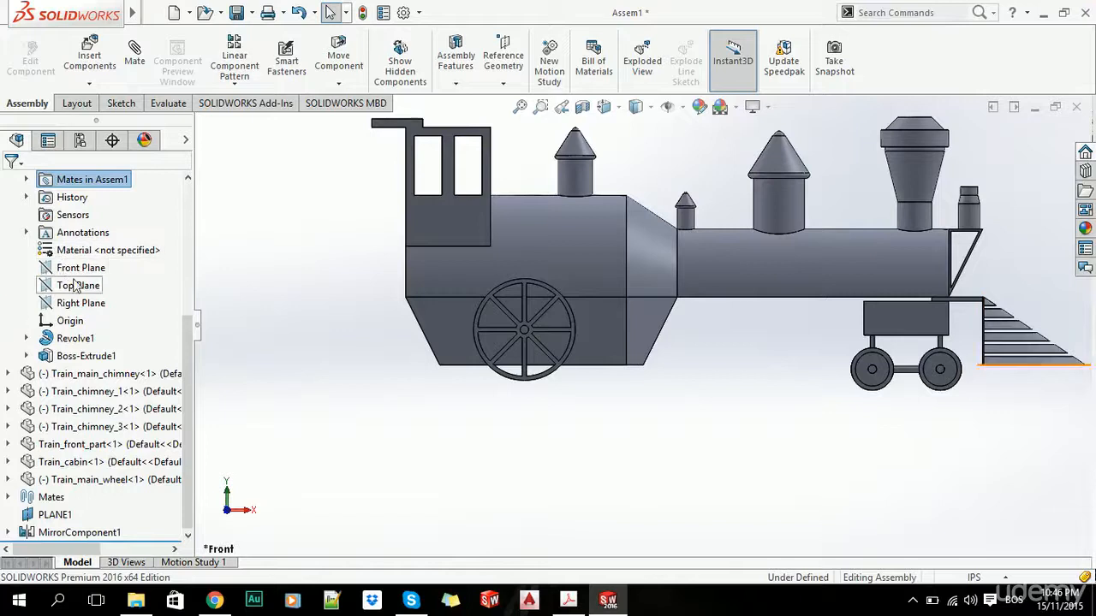
{"action": "scroll", "coordinate": [76, 285], "scroll_direction": "up", "scroll_amount": 2}
{"action": "left_click", "coordinate": [8, 268]}
{"action": "scroll", "coordinate": [50, 308], "scroll_direction": "up", "scroll_amount": 1}
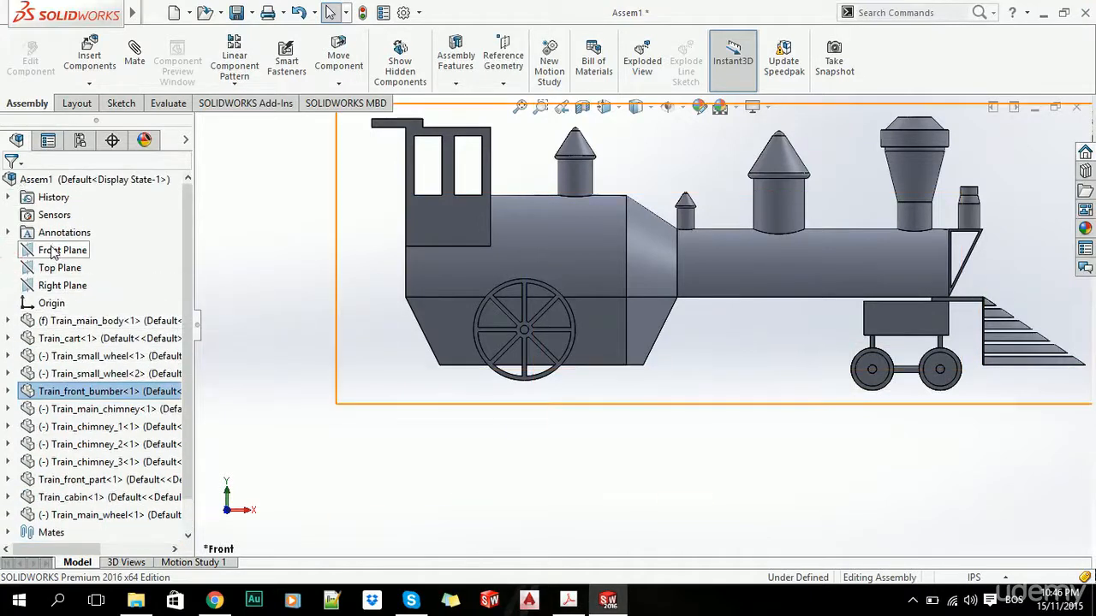
{"action": "left_click", "coordinate": [54, 251]}
{"action": "left_click", "coordinate": [62, 224]}
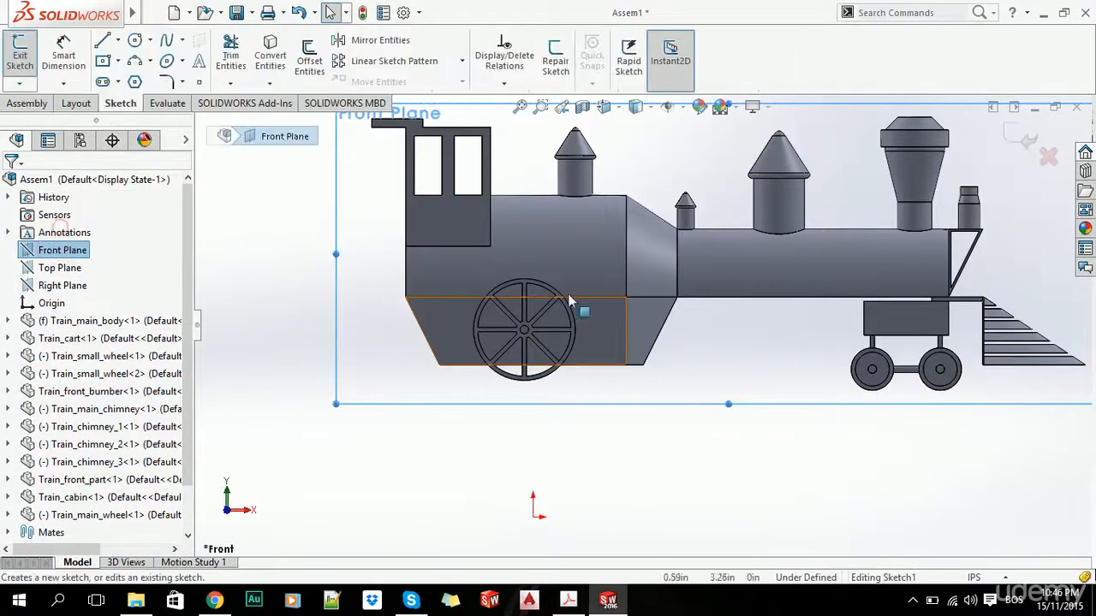
{"action": "key", "text": "l"}
{"action": "scroll", "coordinate": [880, 403], "scroll_direction": "down", "scroll_amount": 5}
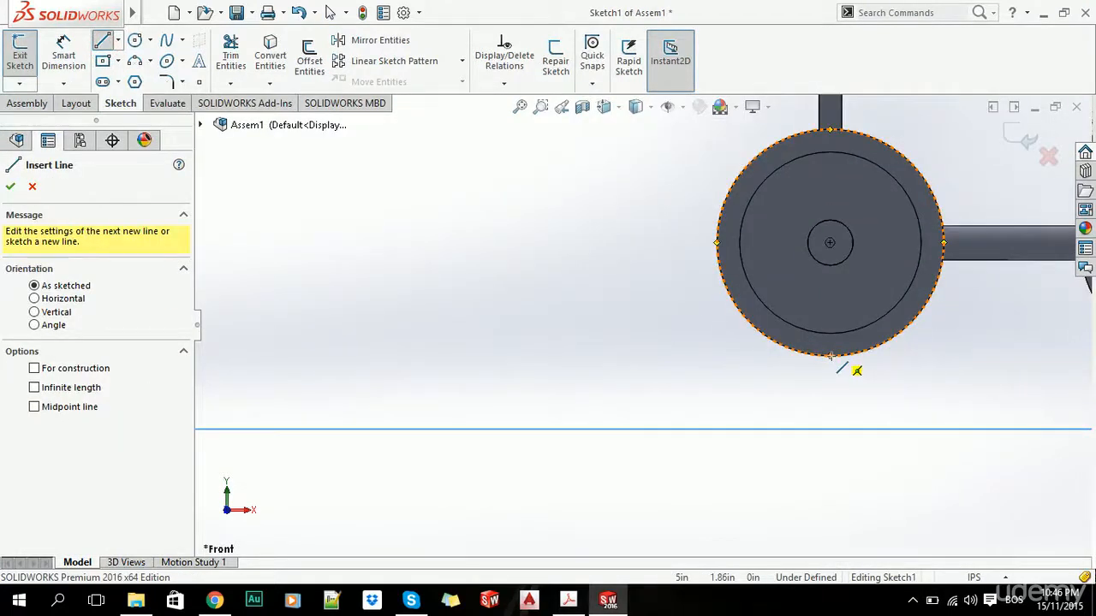
{"action": "left_click", "coordinate": [830, 355]}
{"action": "scroll", "coordinate": [453, 373], "scroll_direction": "up", "scroll_amount": 4}
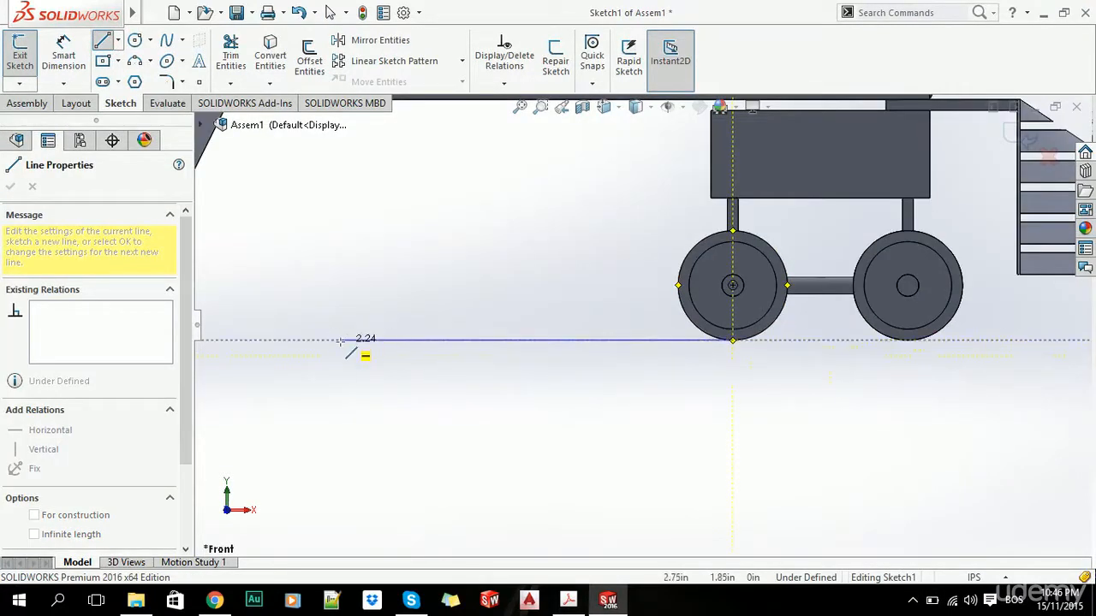
{"action": "left_click", "coordinate": [341, 341]}
{"action": "key", "text": "Escape"}
Step: Make the sketched line tangent to the outer edge of the cart's rear small wheel
{"action": "scroll", "coordinate": [509, 394], "scroll_direction": "up", "scroll_amount": 1}
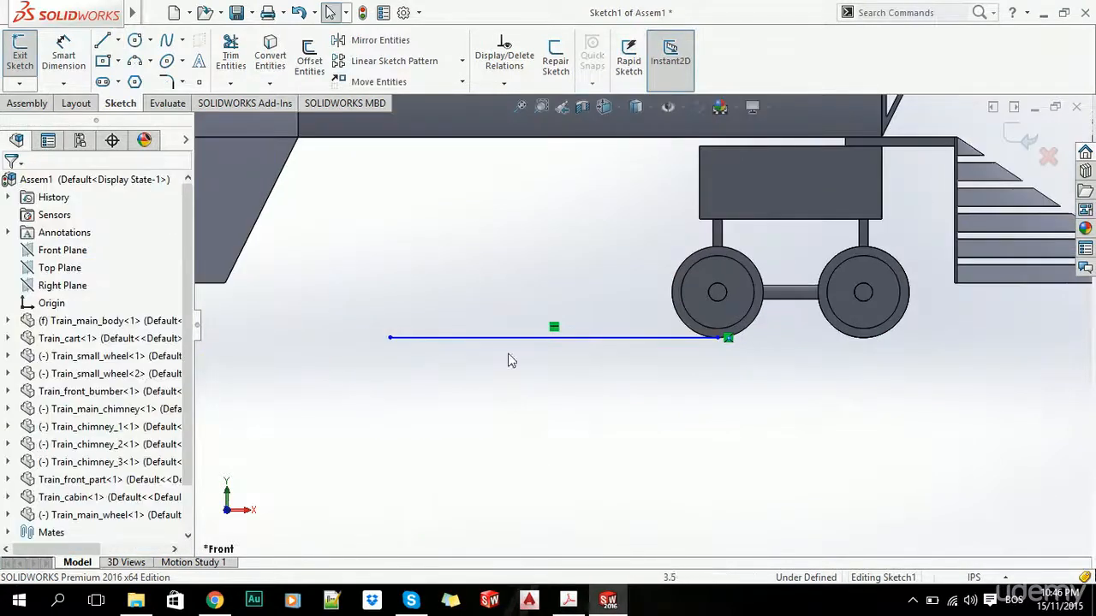
{"action": "left_click", "coordinate": [496, 338]}
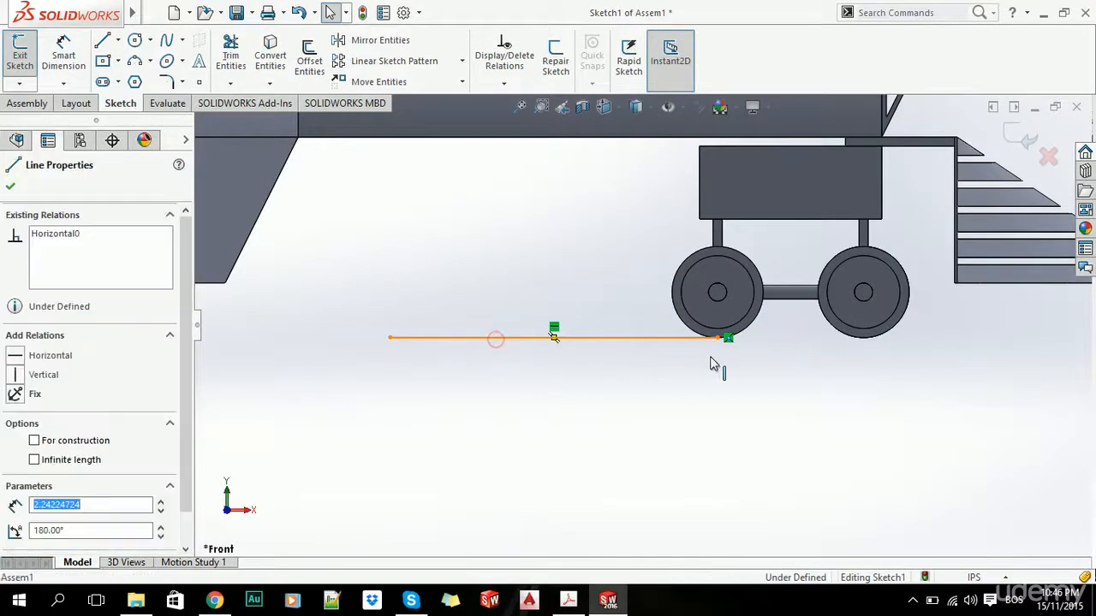
{"action": "left_click", "coordinate": [750, 334], "text": "ctrl"}
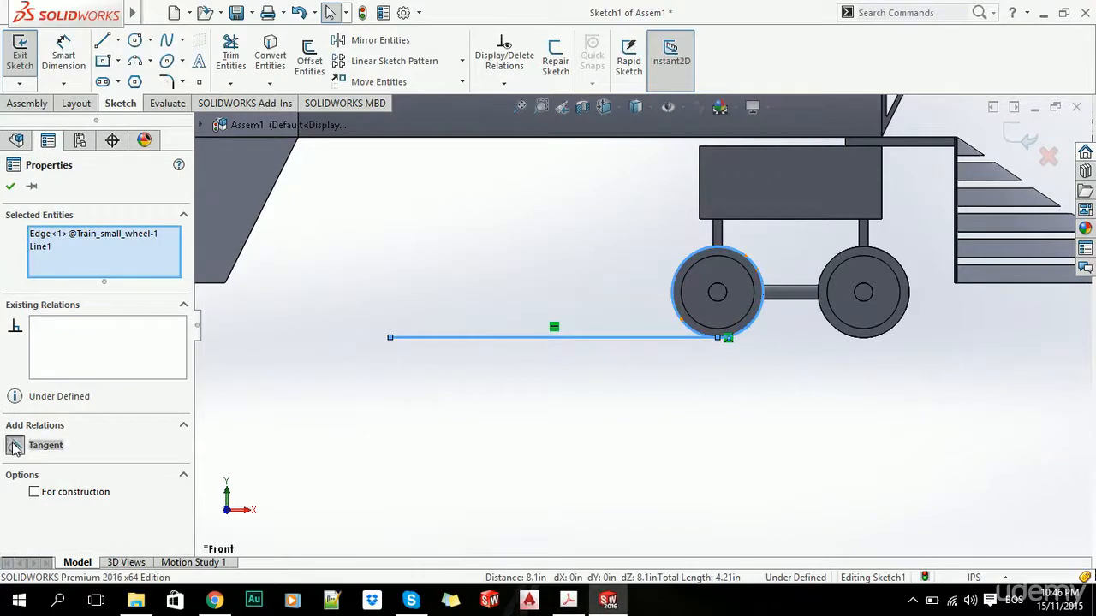
{"action": "key", "text": "Escape"}
Step: Try to make the line tangent to the main wheel's outer edge, and delete the conflicting relation
{"action": "scroll", "coordinate": [478, 428], "scroll_direction": "up", "scroll_amount": 5}
{"action": "scroll", "coordinate": [473, 339], "scroll_direction": "down", "scroll_amount": 4}
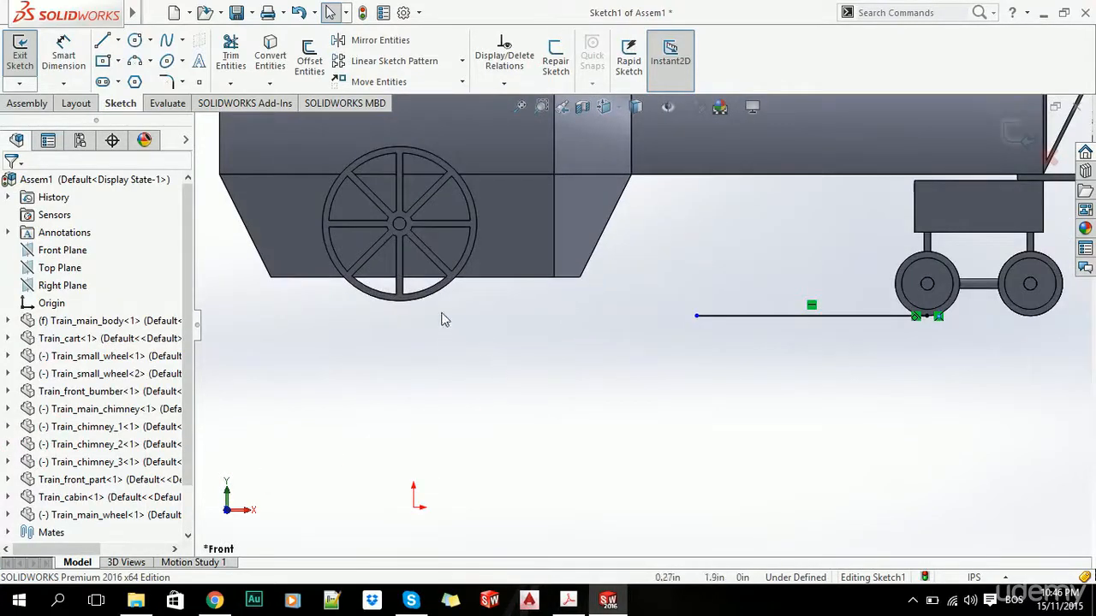
{"action": "left_click", "coordinate": [416, 304]}
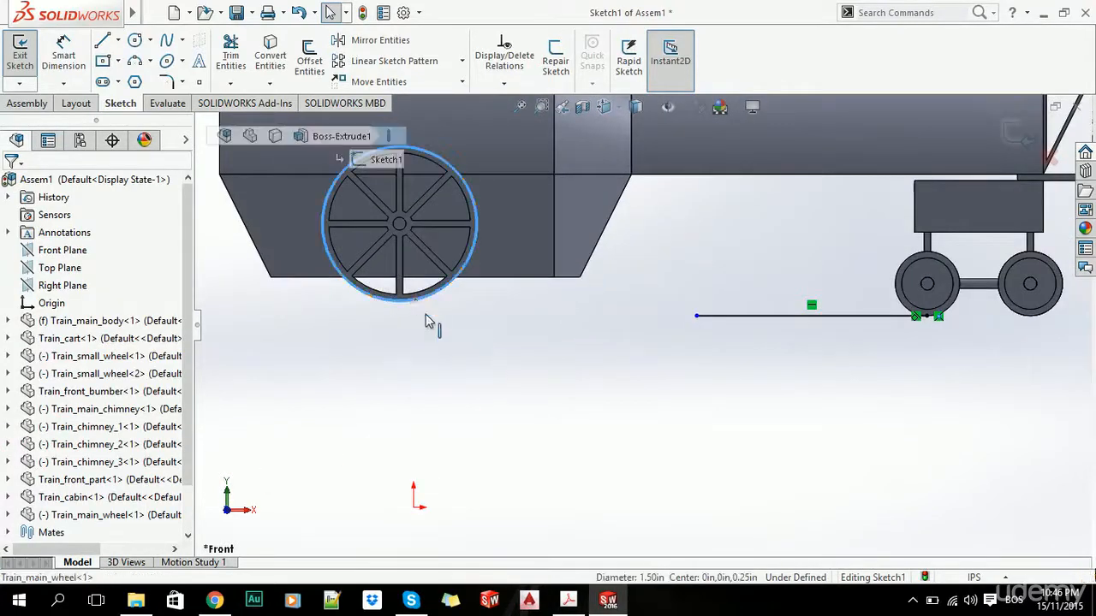
{"action": "left_click", "coordinate": [719, 322], "text": "ctrl"}
{"action": "left_click", "coordinate": [14, 446]}
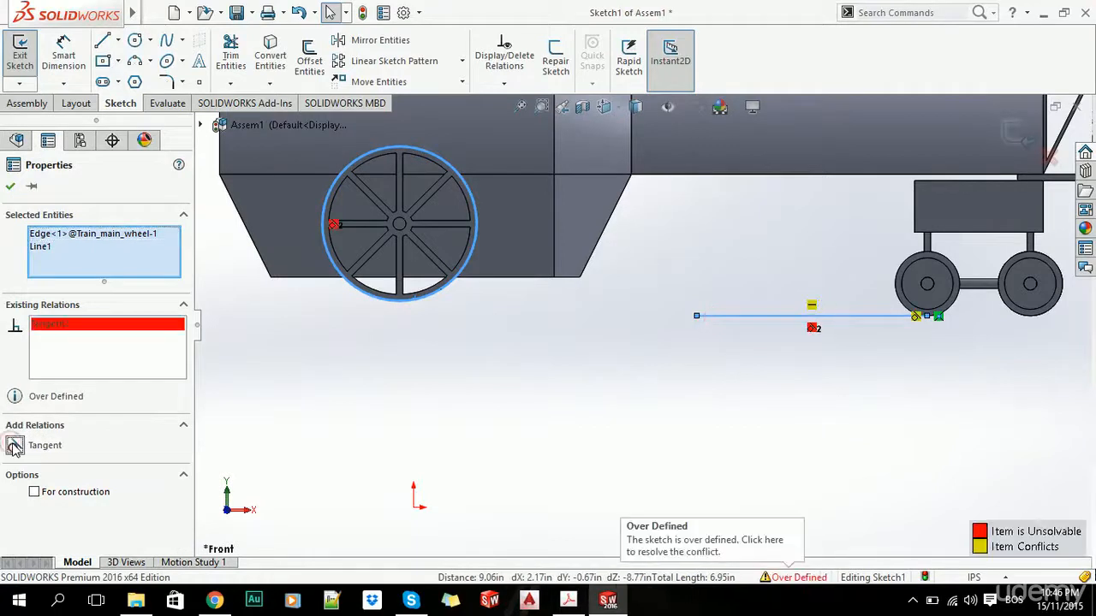
{"action": "left_click", "coordinate": [50, 330]}
{"action": "key", "text": "Delete"}
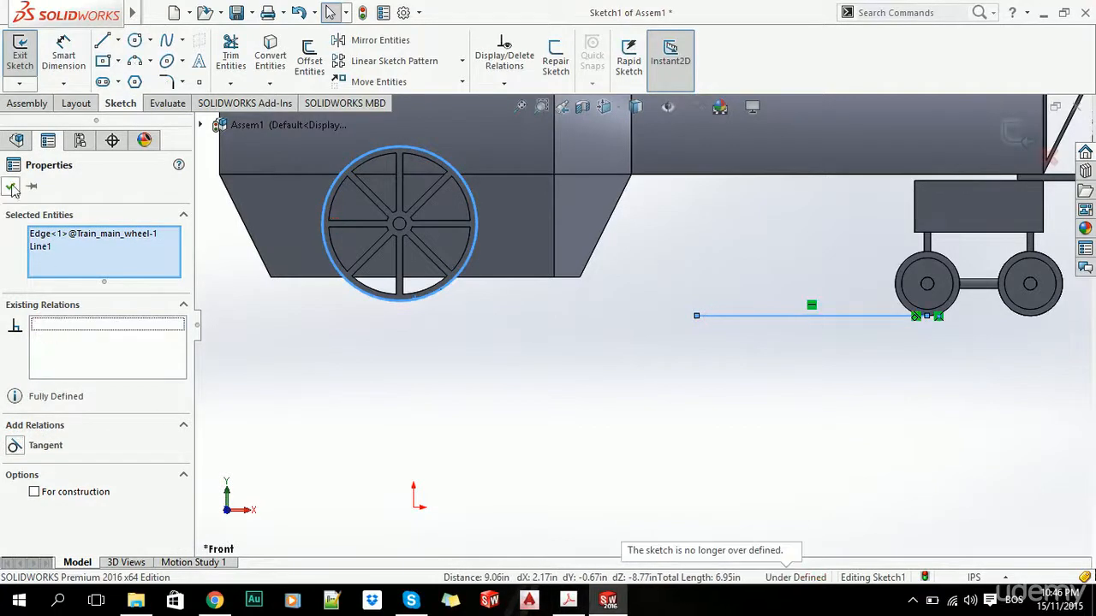
{"action": "left_click", "coordinate": [544, 416]}
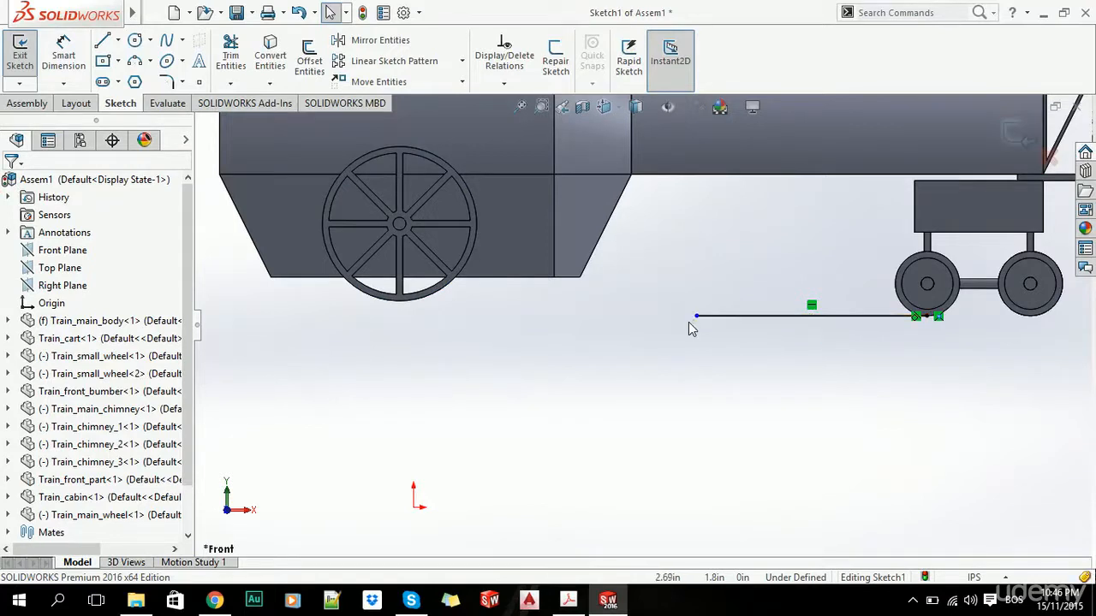
Step: Extend the line's free end rearward until it passes beneath the main wheel, and exit the sketch
{"action": "left_click_drag", "start_coordinate": [698, 321], "coordinate": [358, 317]}
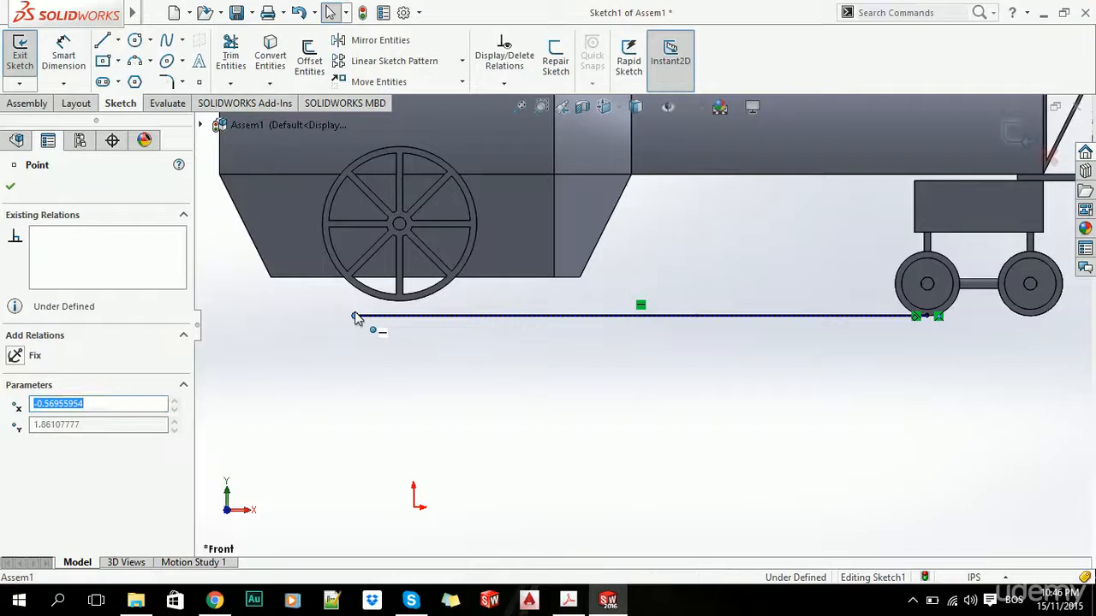
{"action": "left_click", "coordinate": [450, 397]}
{"action": "left_click", "coordinate": [1020, 136]}
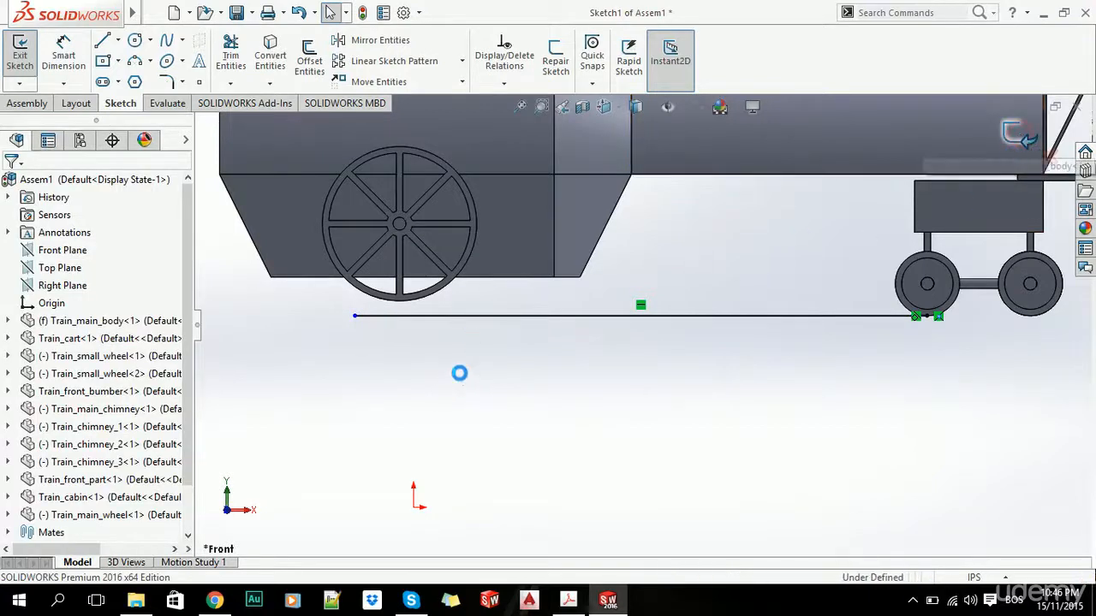
{"action": "left_click", "coordinate": [457, 373]}
Step: Check the main wheel's placement above the ground line against the train reference drawing
{"action": "scroll", "coordinate": [458, 348], "scroll_direction": "up", "scroll_amount": 1}
{"action": "scroll", "coordinate": [458, 351], "scroll_direction": "up", "scroll_amount": 2}
{"action": "scroll", "coordinate": [556, 319], "scroll_direction": "down", "scroll_amount": 2}
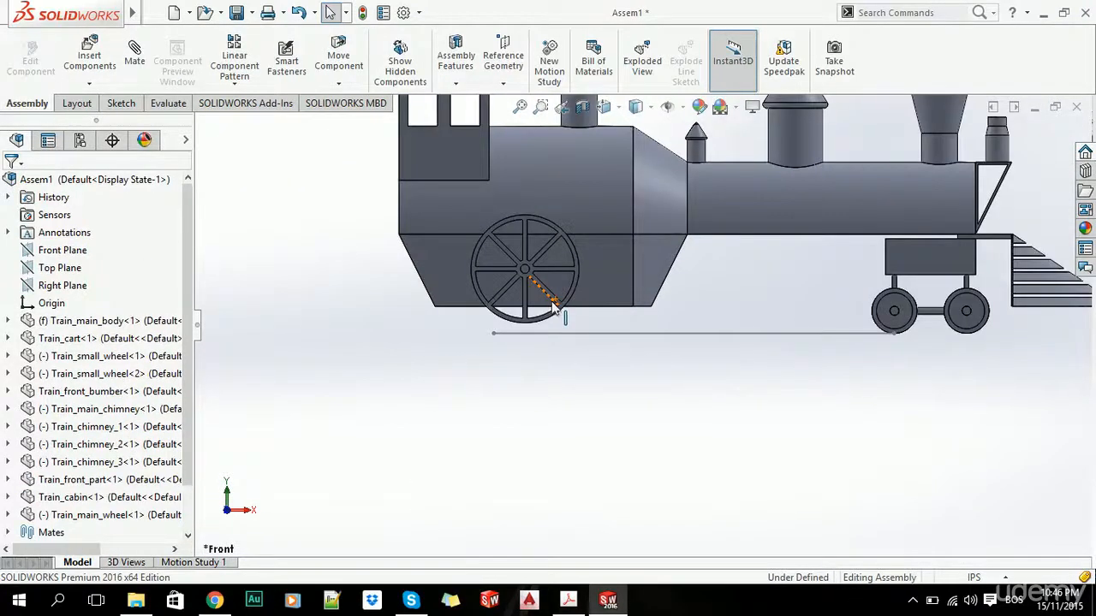
{"action": "scroll", "coordinate": [564, 325], "scroll_direction": "up", "scroll_amount": 2}
{"action": "key", "text": "alt+Tab"}
{"action": "key", "text": "alt+Tab"}
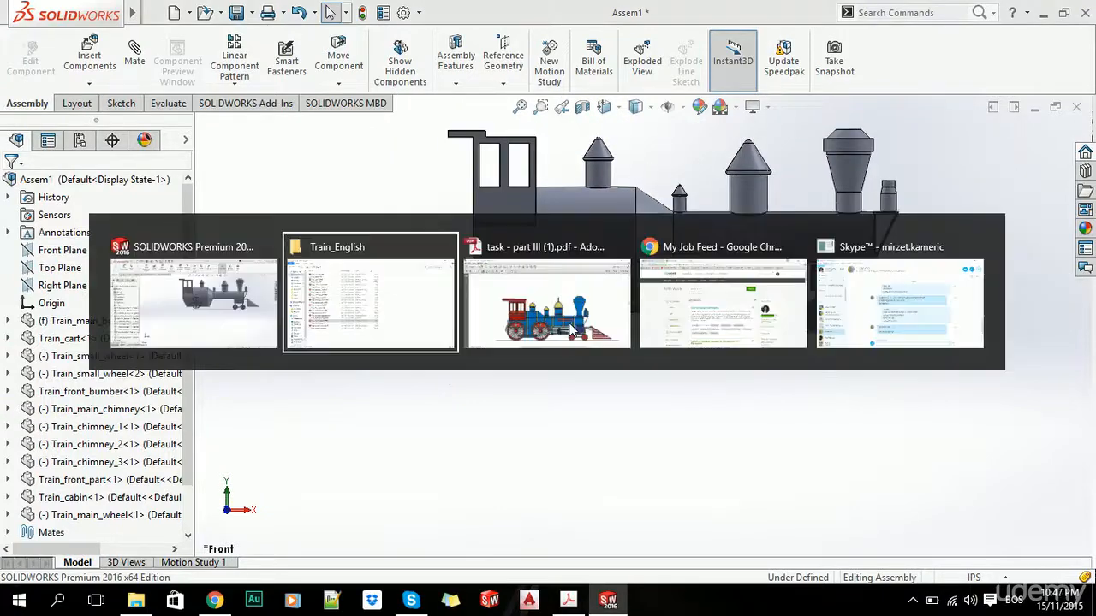
{"action": "key", "text": "alt+Tab"}
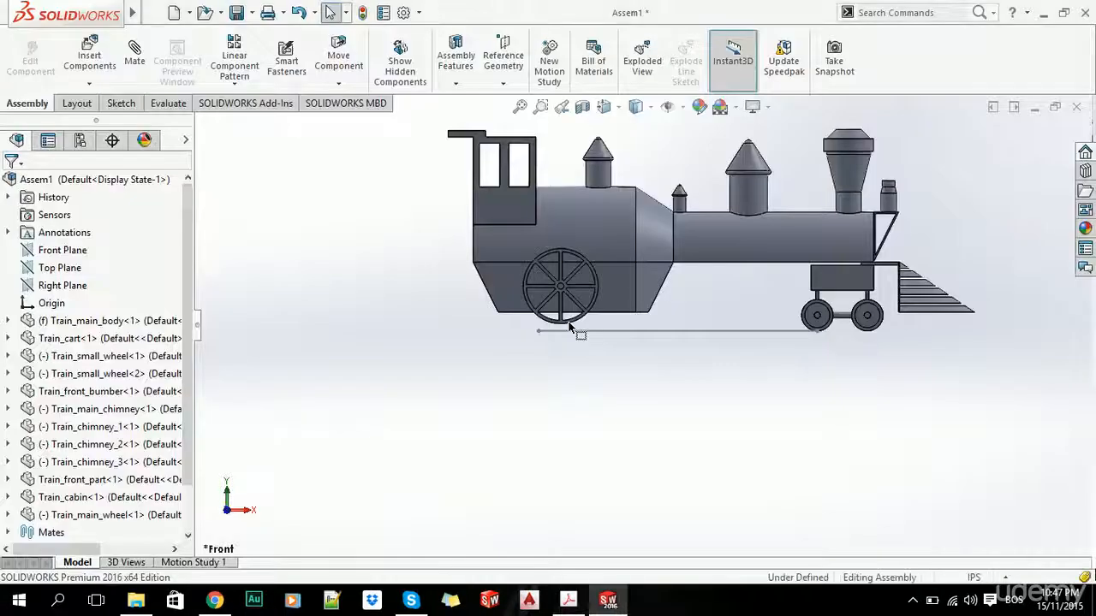
{"action": "scroll", "coordinate": [473, 268], "scroll_direction": "down", "scroll_amount": 3}
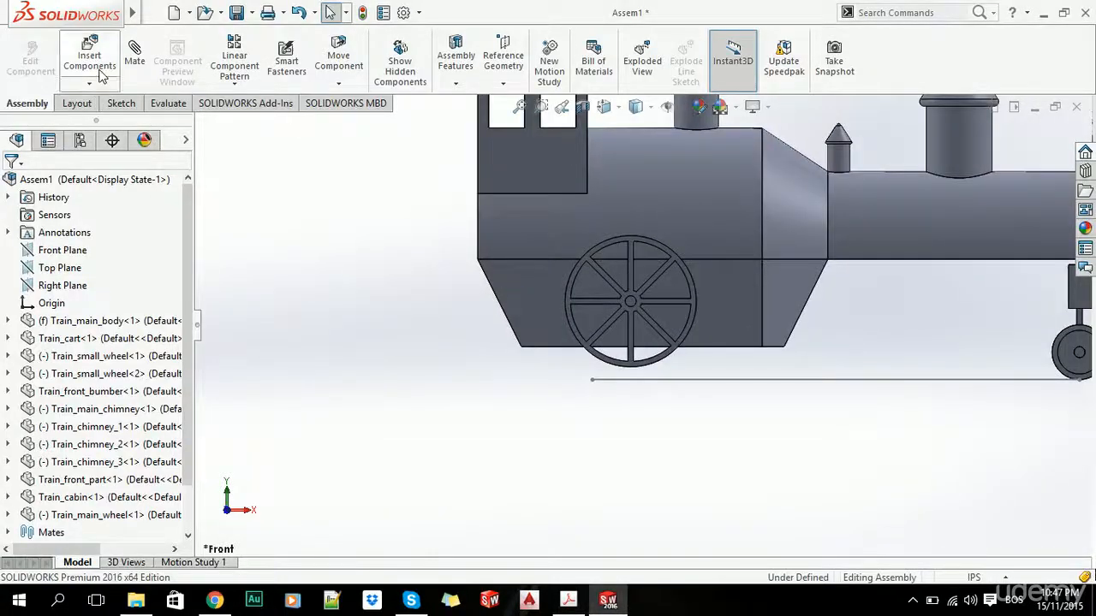
Step: Start editing the Train_main_body part in the context of the assembly
{"action": "mouse_move", "coordinate": [524, 317]}
{"action": "middle_mouse_down"}
{"action": "mouse_move", "coordinate": [556, 310]}
{"action": "mouse_move", "coordinate": [505, 310]}
{"action": "middle_mouse_up"}
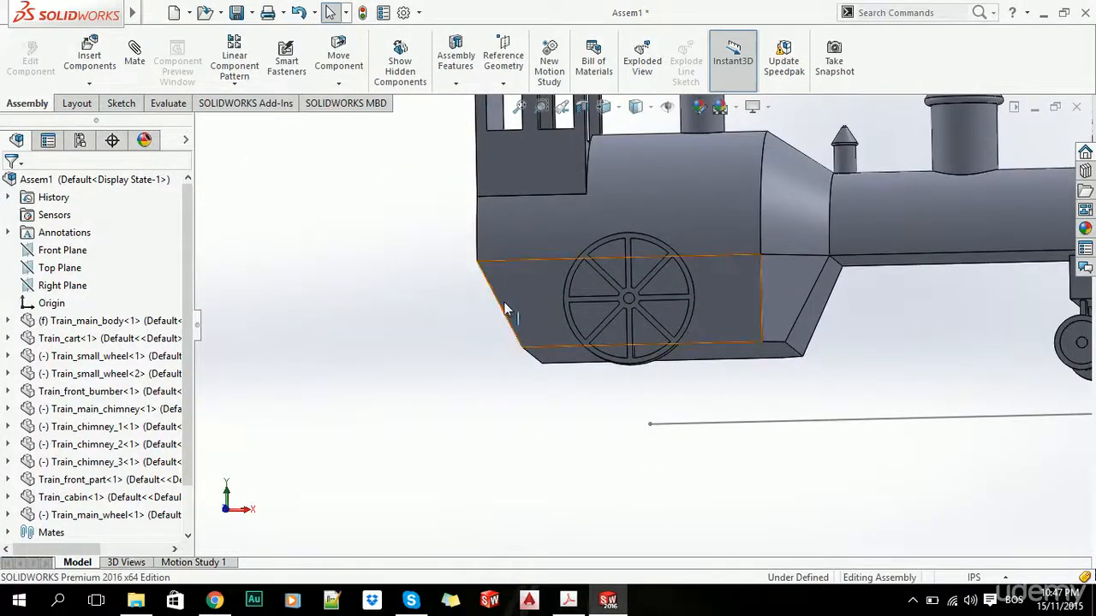
{"action": "left_click", "coordinate": [514, 304]}
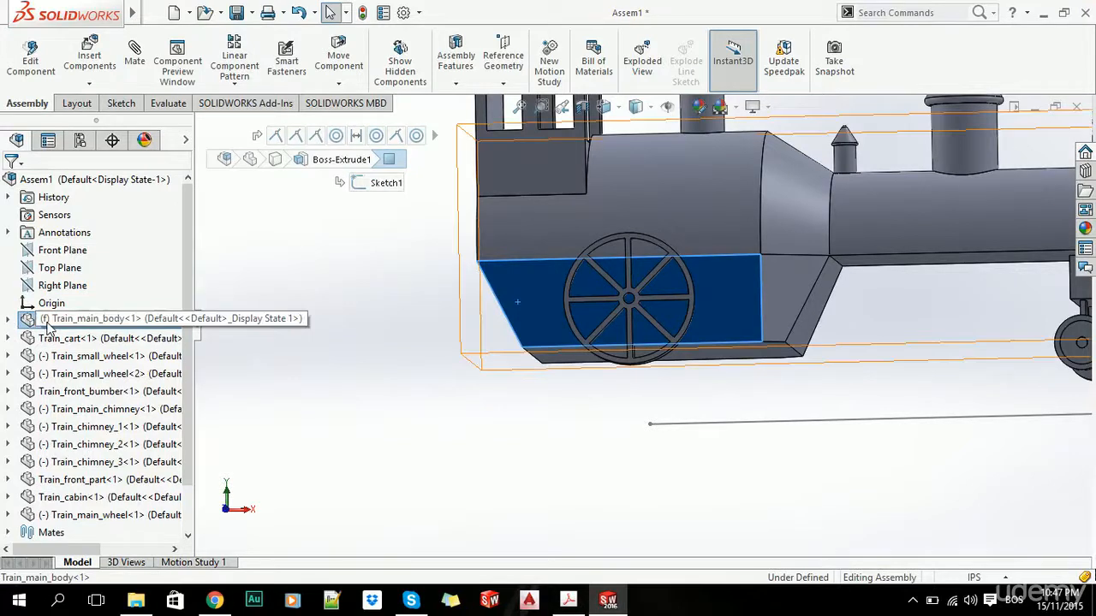
{"action": "right_click", "coordinate": [48, 324]}
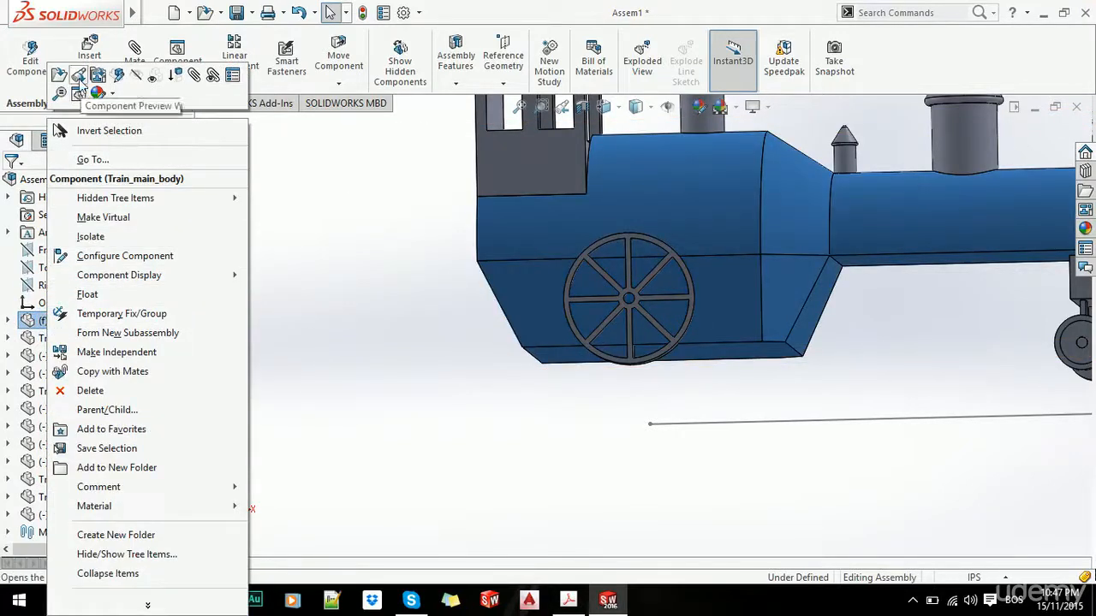
{"action": "left_click", "coordinate": [99, 79]}
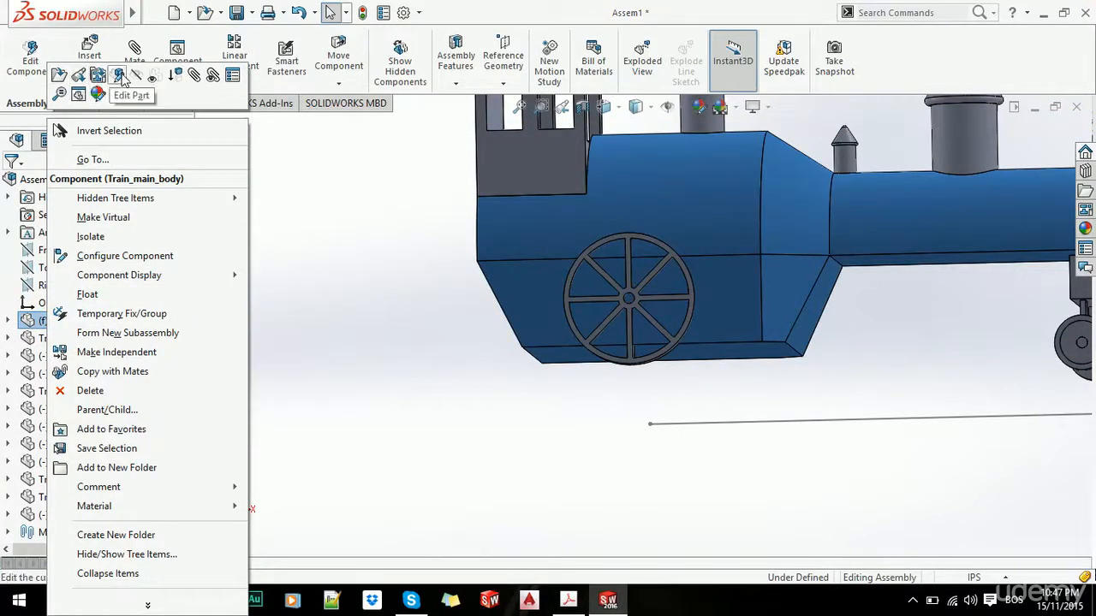
Step: Save the assembly as Train_assembly in the Train_English folder inside Videos
{"action": "left_click", "coordinate": [544, 315]}
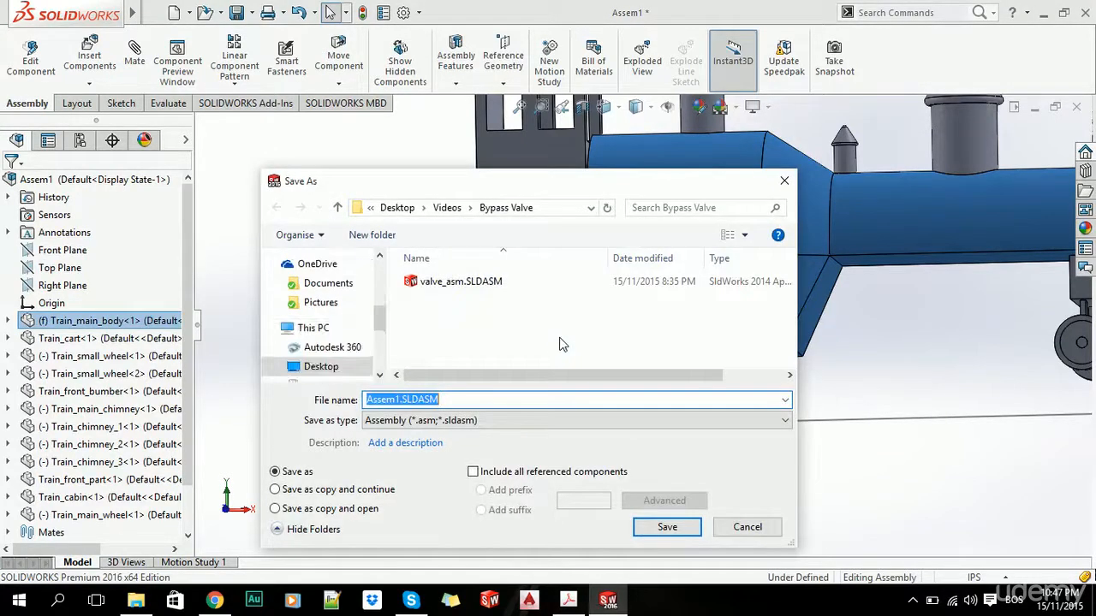
{"action": "left_click", "coordinate": [447, 208]}
{"action": "left_click", "coordinate": [626, 324]}
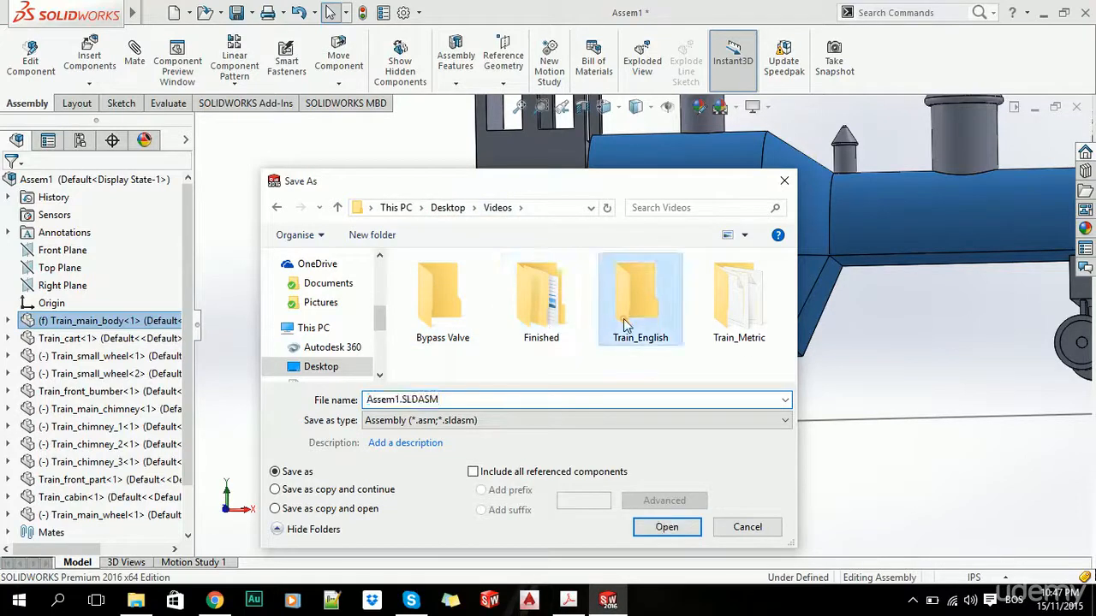
{"action": "double_click", "coordinate": [624, 324]}
{"action": "type", "text": "Tr"}
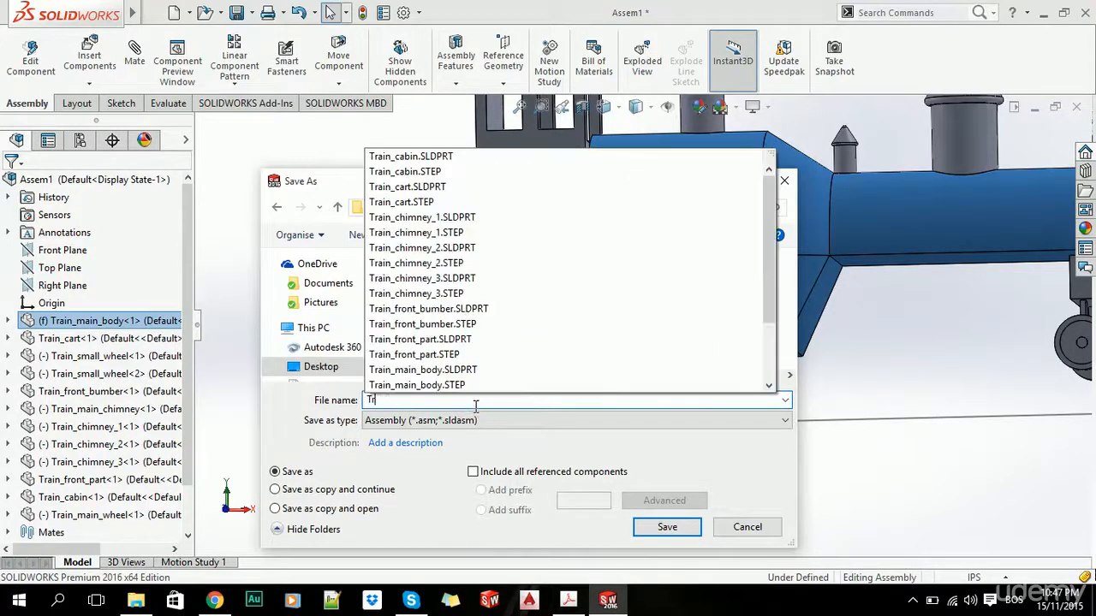
{"action": "type", "text": "ain_assembly"}
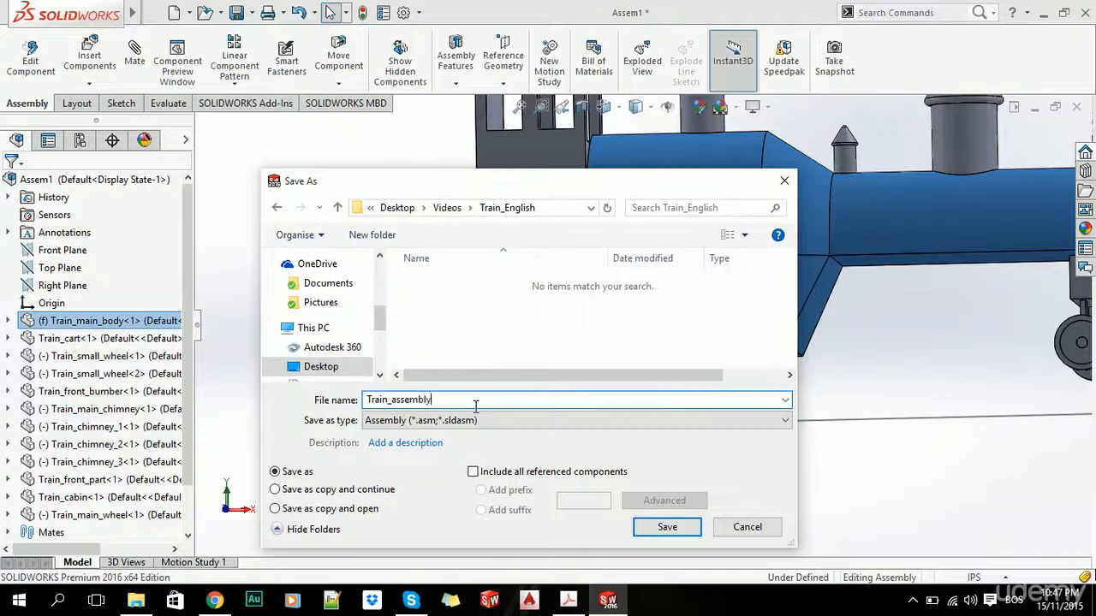
{"action": "key", "text": "Return"}
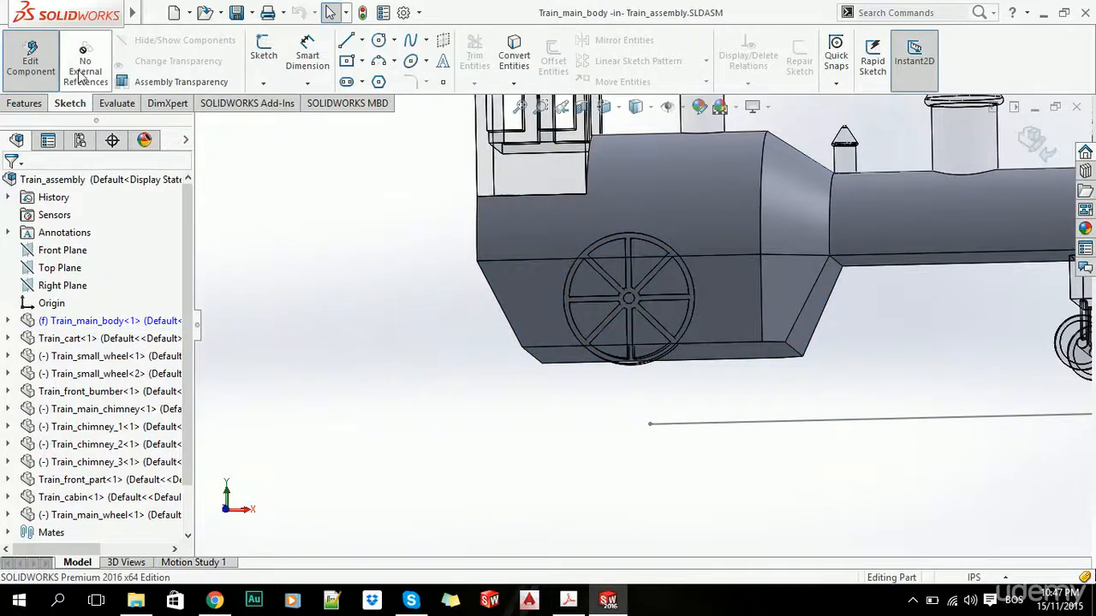
Step: Sketch a circle about 0.17 in in diameter on the main body's lower side face, behind the main wheel
{"action": "left_click", "coordinate": [264, 53]}
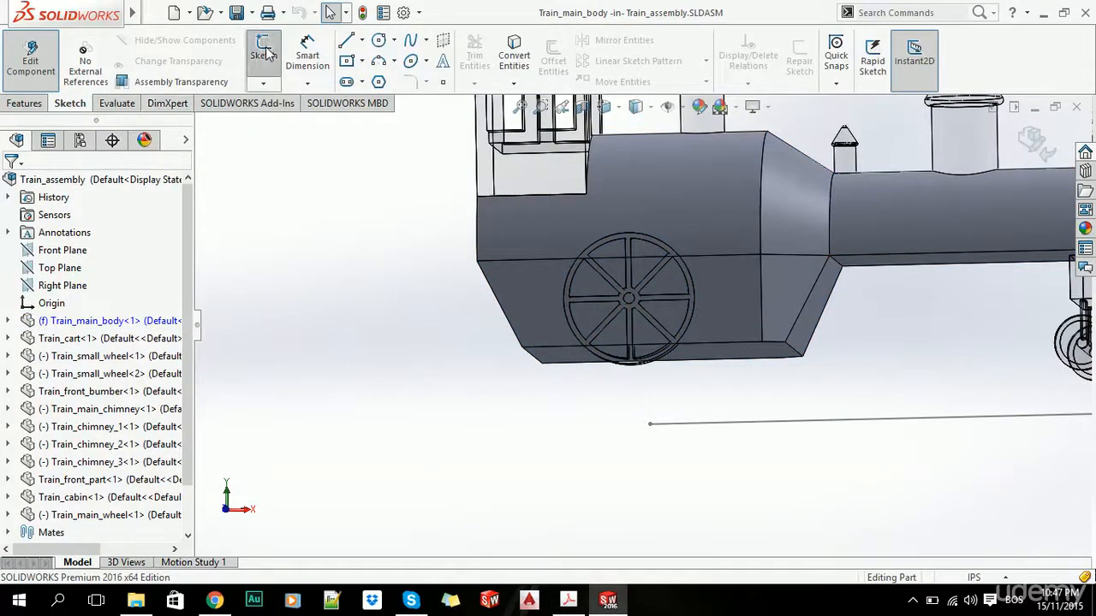
{"action": "left_click", "coordinate": [530, 292]}
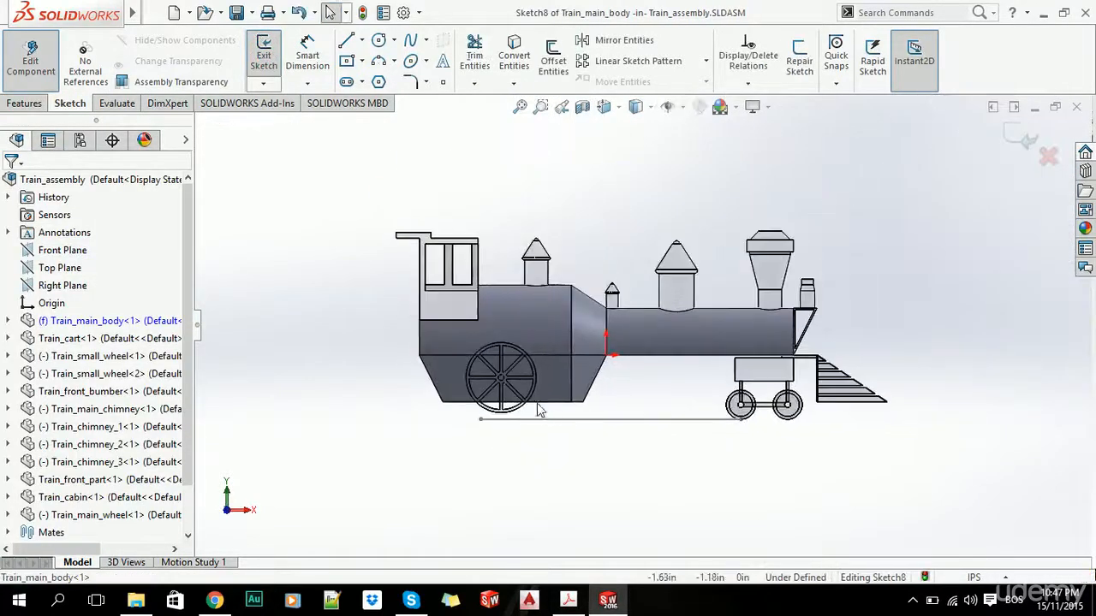
{"action": "scroll", "coordinate": [387, 315], "scroll_direction": "down", "scroll_amount": 3}
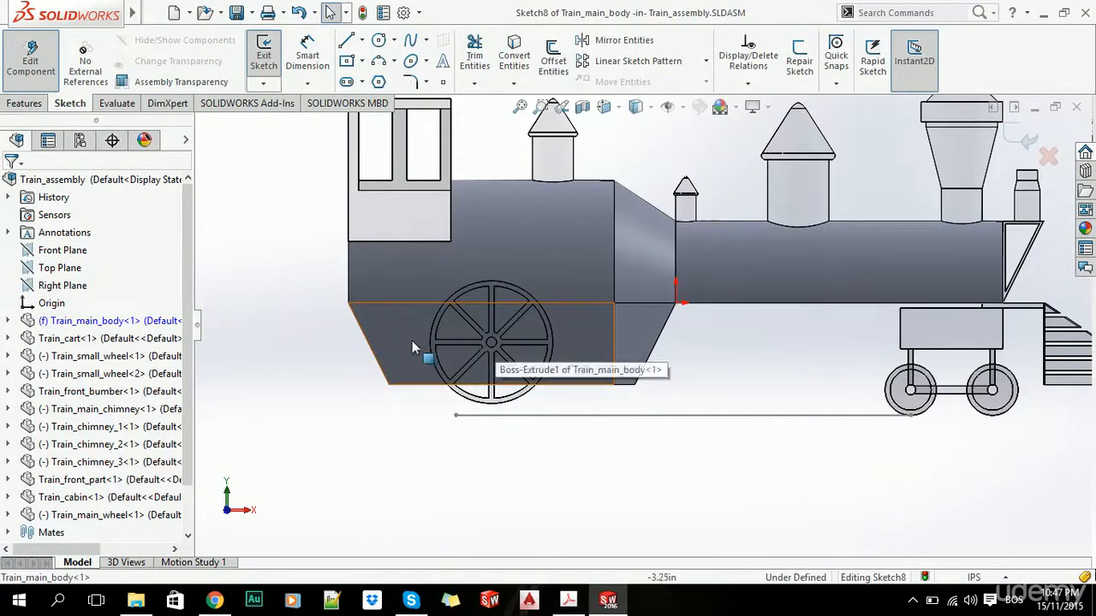
{"action": "left_click", "coordinate": [378, 39]}
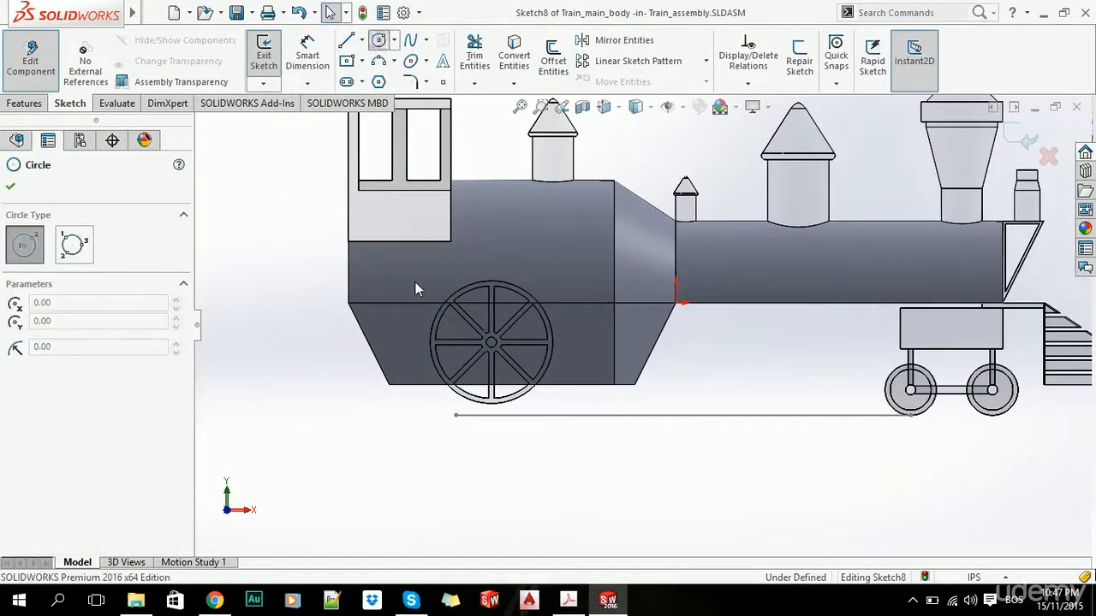
{"action": "left_click", "coordinate": [401, 357]}
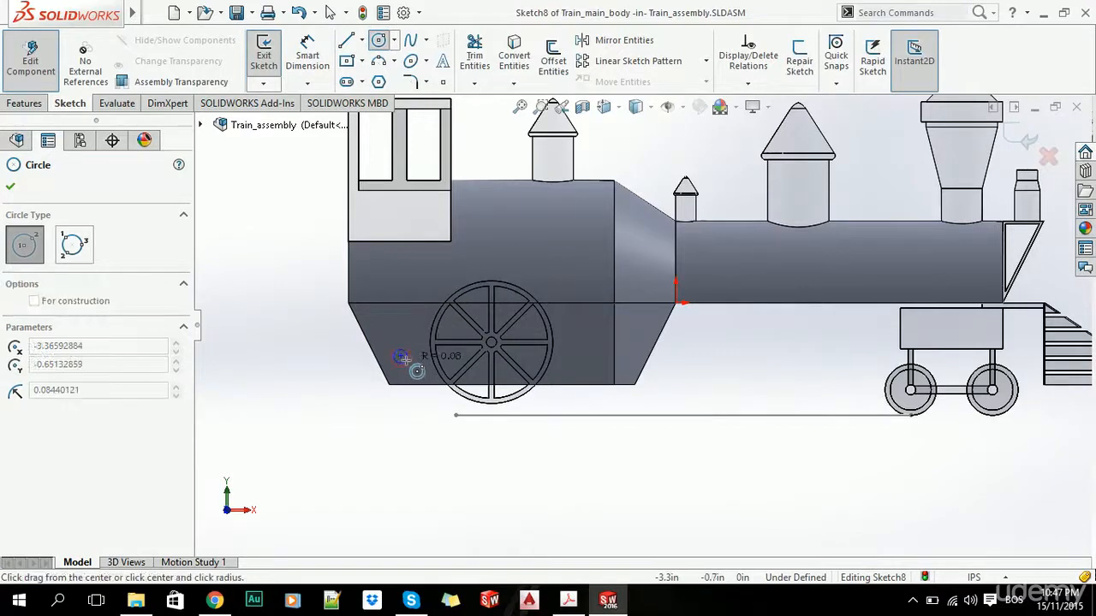
{"action": "left_click", "coordinate": [417, 370]}
{"action": "scroll", "coordinate": [417, 372], "scroll_direction": "down", "scroll_amount": 3}
{"action": "key", "text": "Escape"}
Step: Set the small circle's diameter to 0.125 in
{"action": "key", "text": "s"}
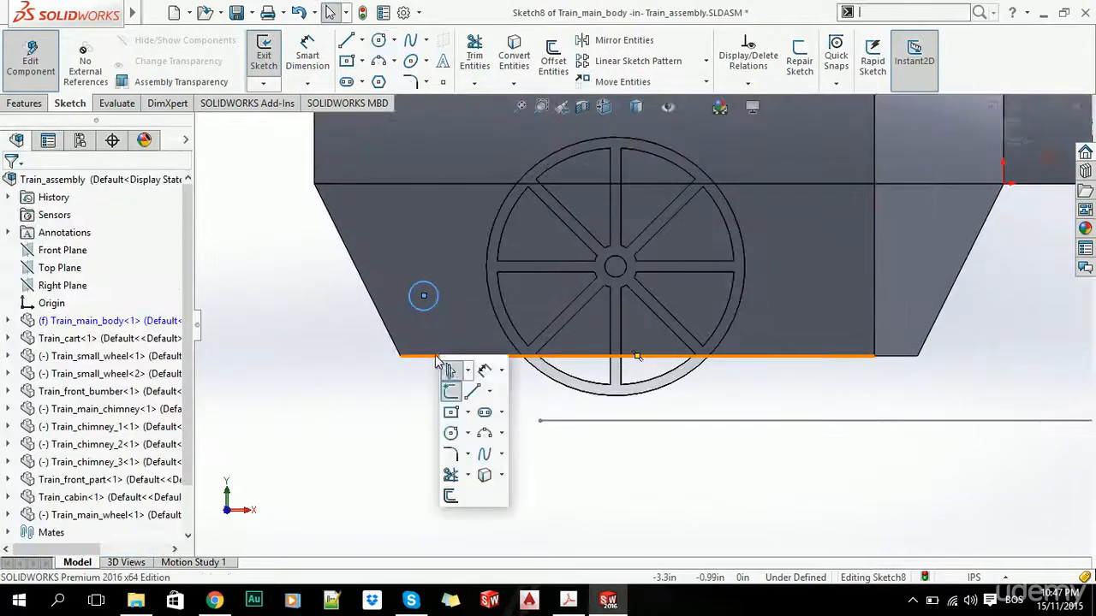
{"action": "left_click", "coordinate": [438, 295]}
{"action": "key", "text": "d"}
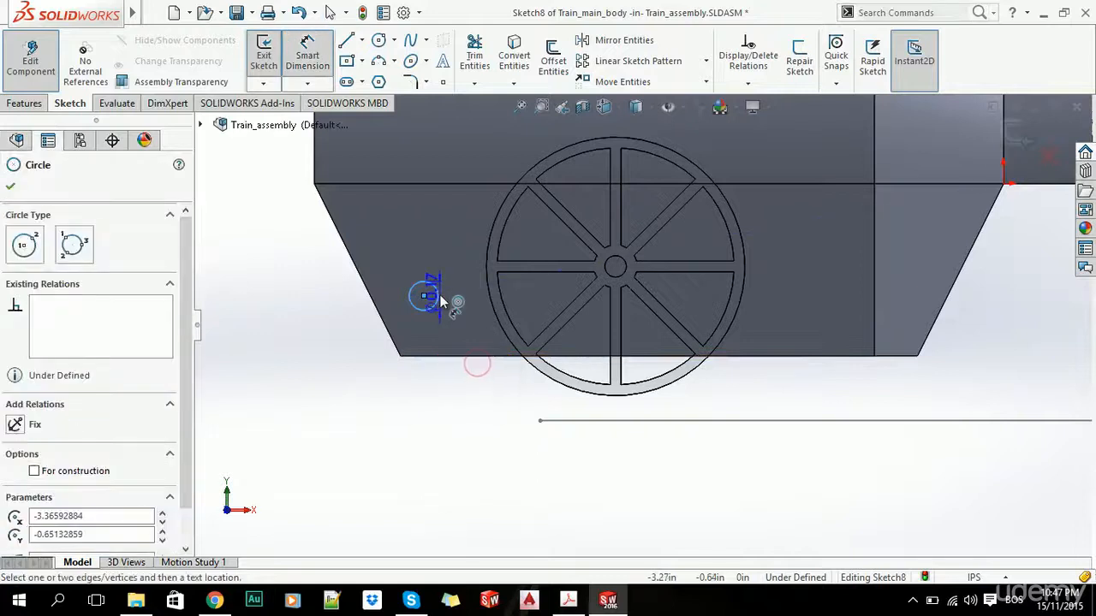
{"action": "left_click", "coordinate": [360, 224]}
{"action": "type", "text": "0.125"}
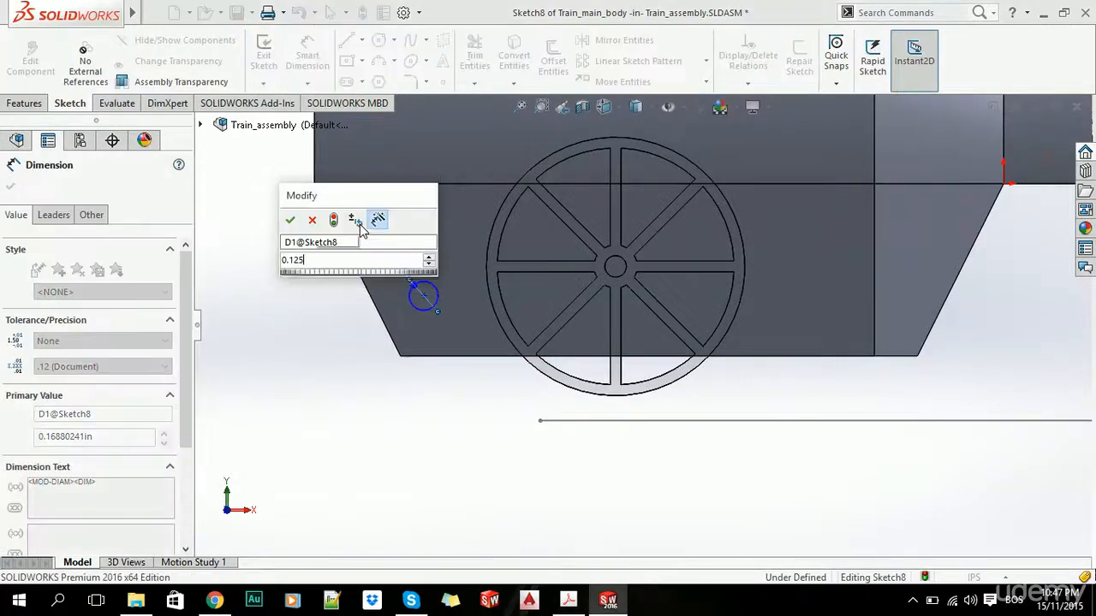
{"action": "key", "text": "Return"}
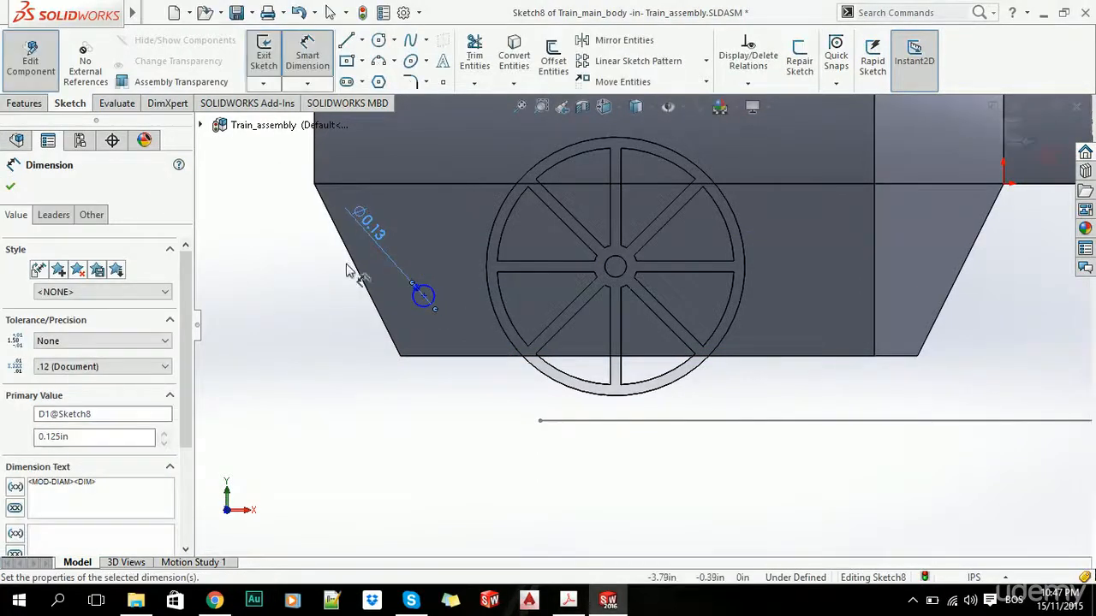
{"action": "key", "text": "Escape"}
{"action": "scroll", "coordinate": [386, 366], "scroll_direction": "up", "scroll_amount": 2}
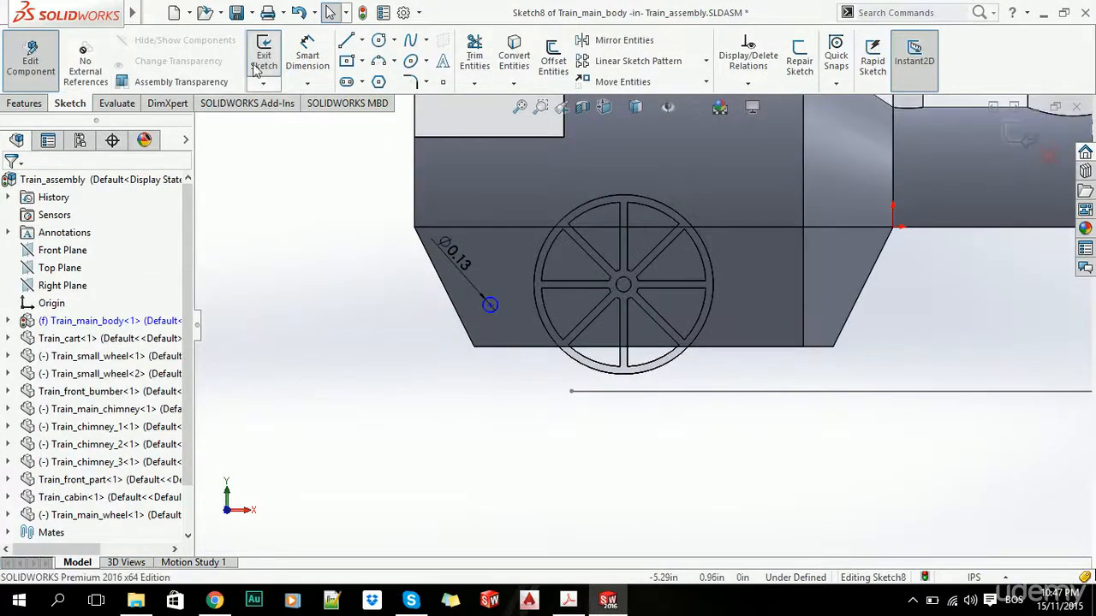
Step: Dimension the vertical distance between the circle's centre and the origin, keeping its drawn value
{"action": "left_click", "coordinate": [306, 57]}
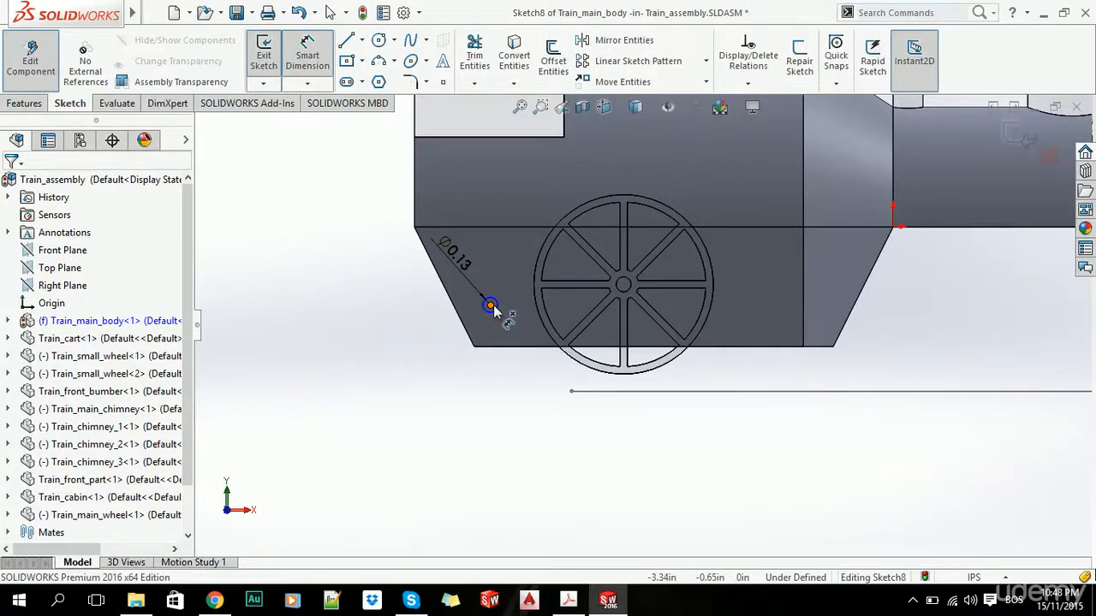
{"action": "left_click", "coordinate": [490, 306]}
{"action": "scroll", "coordinate": [746, 349], "scroll_direction": "up", "scroll_amount": 3}
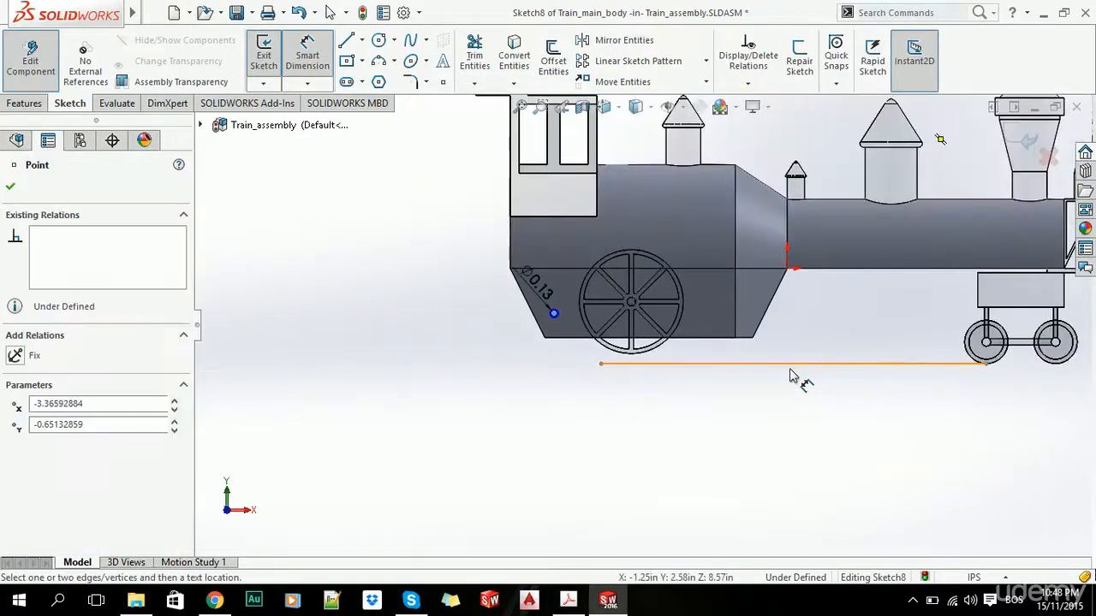
{"action": "left_click", "coordinate": [787, 269]}
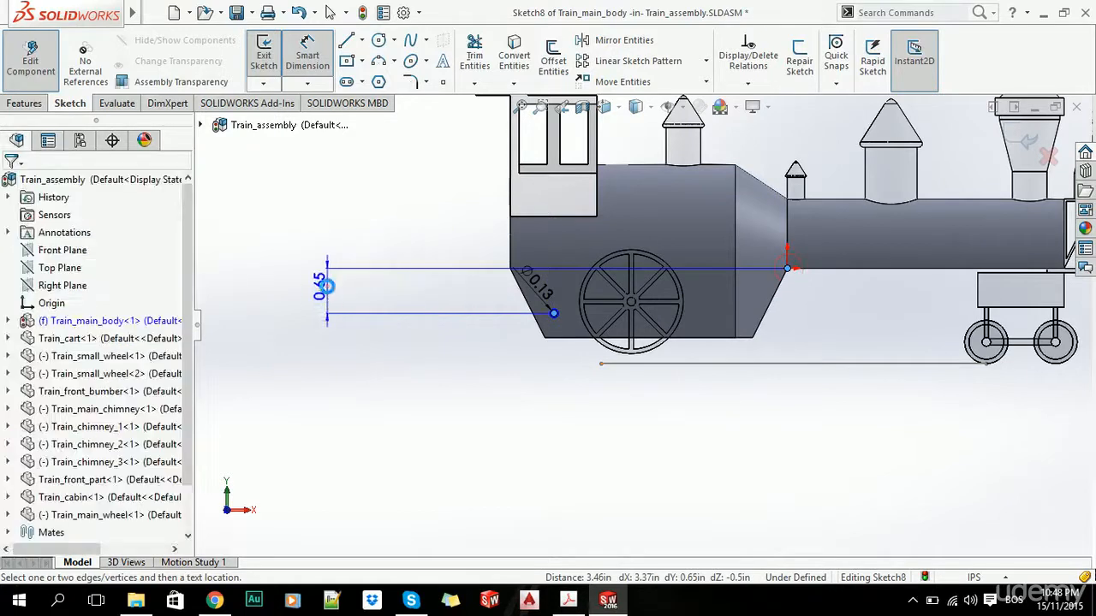
{"action": "left_click", "coordinate": [327, 286]}
{"action": "type", "text": "0."}
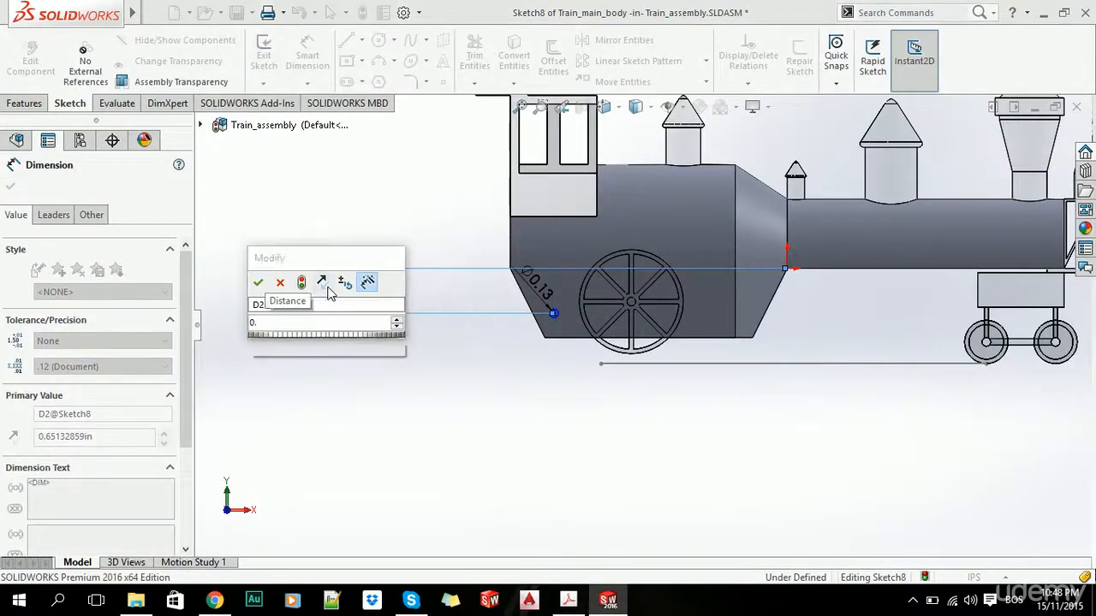
{"action": "key", "text": "Escape"}
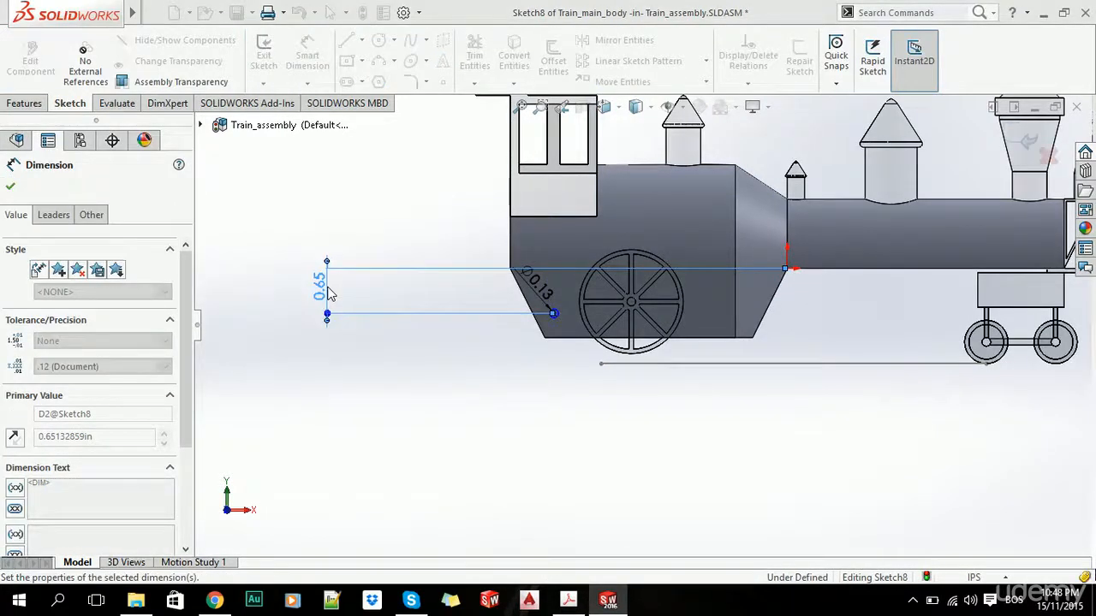
{"action": "left_click", "coordinate": [567, 396]}
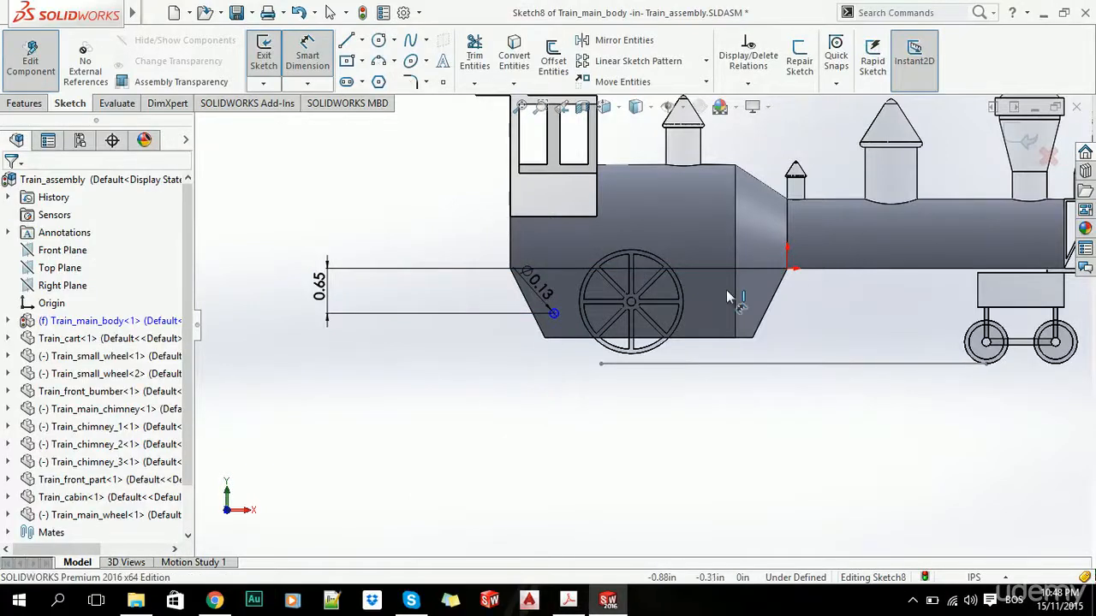
Step: Dimension the horizontal distance between the circle's centre and the origin as 3.38 in
{"action": "scroll", "coordinate": [750, 269], "scroll_direction": "down", "scroll_amount": 2}
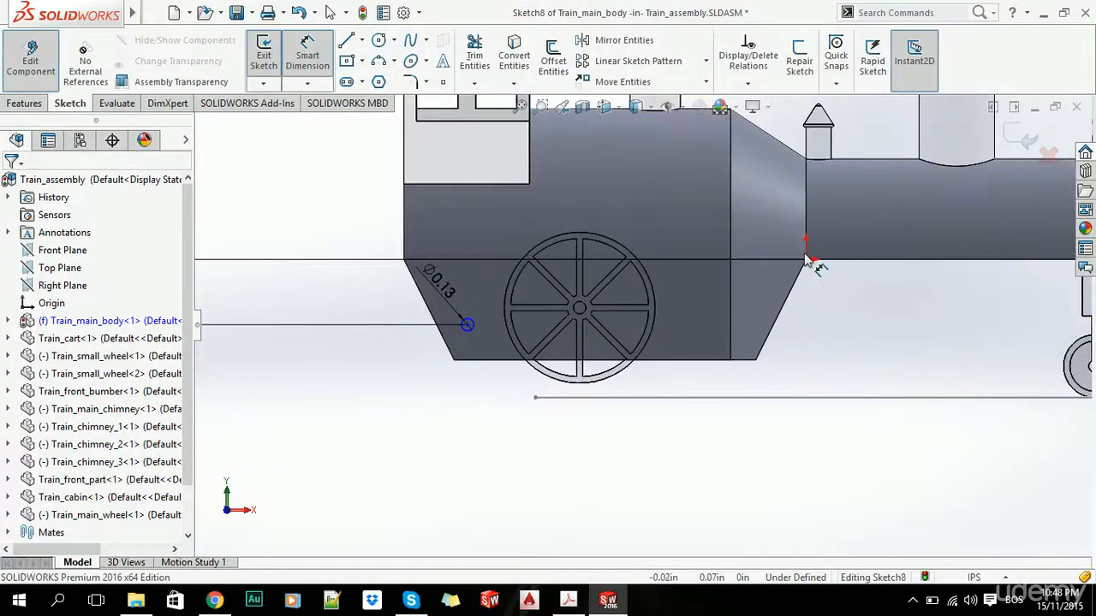
{"action": "left_click", "coordinate": [466, 326]}
{"action": "left_click", "coordinate": [613, 170]}
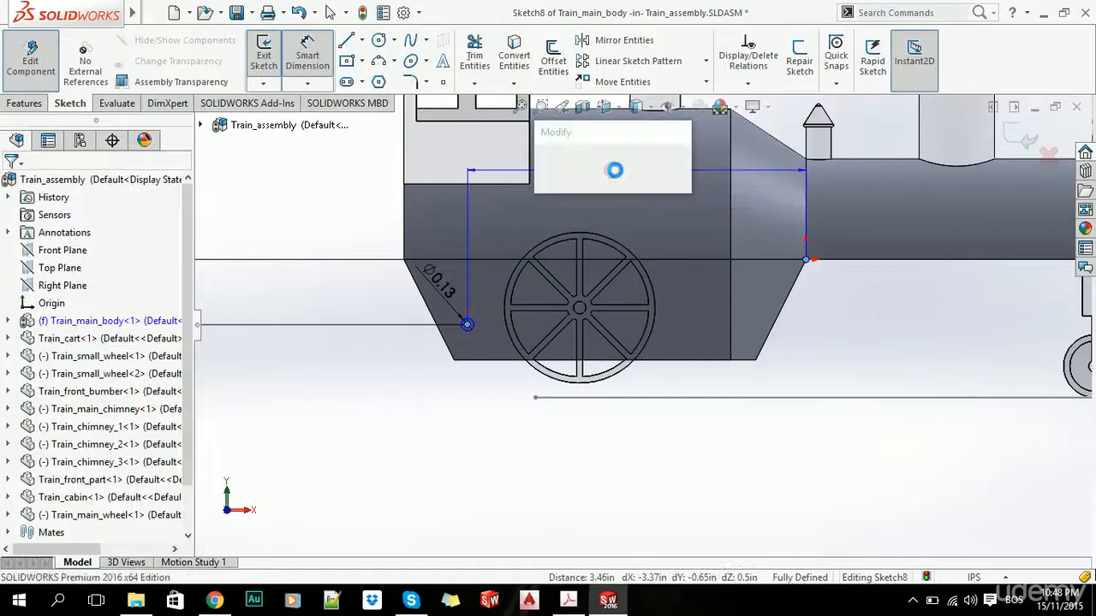
{"action": "type", "text": "3."}
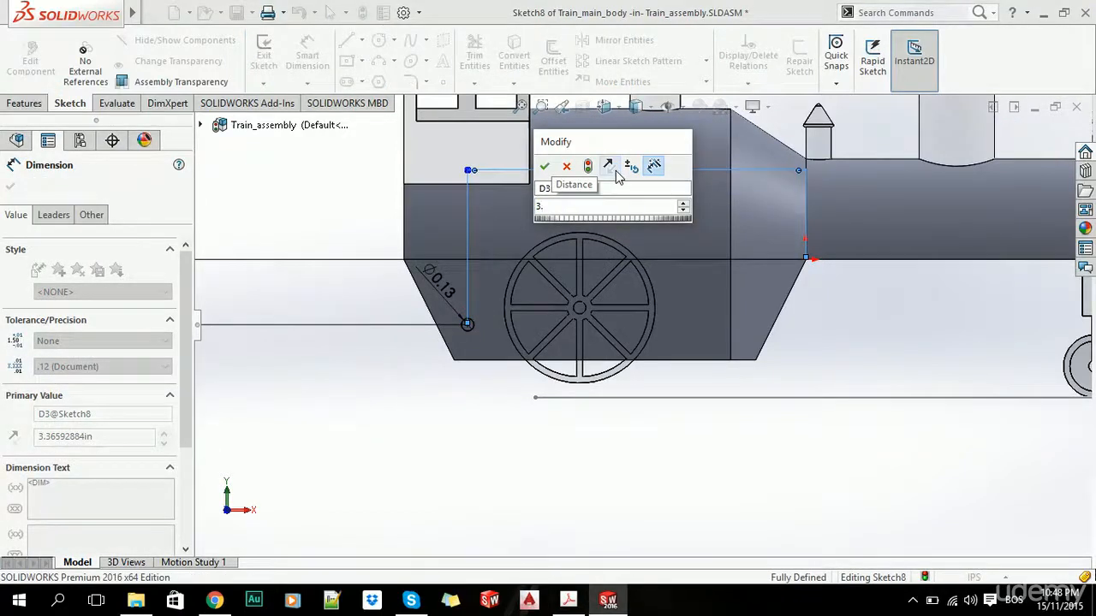
{"action": "type", "text": "38"}
{"action": "key", "text": "Return"}
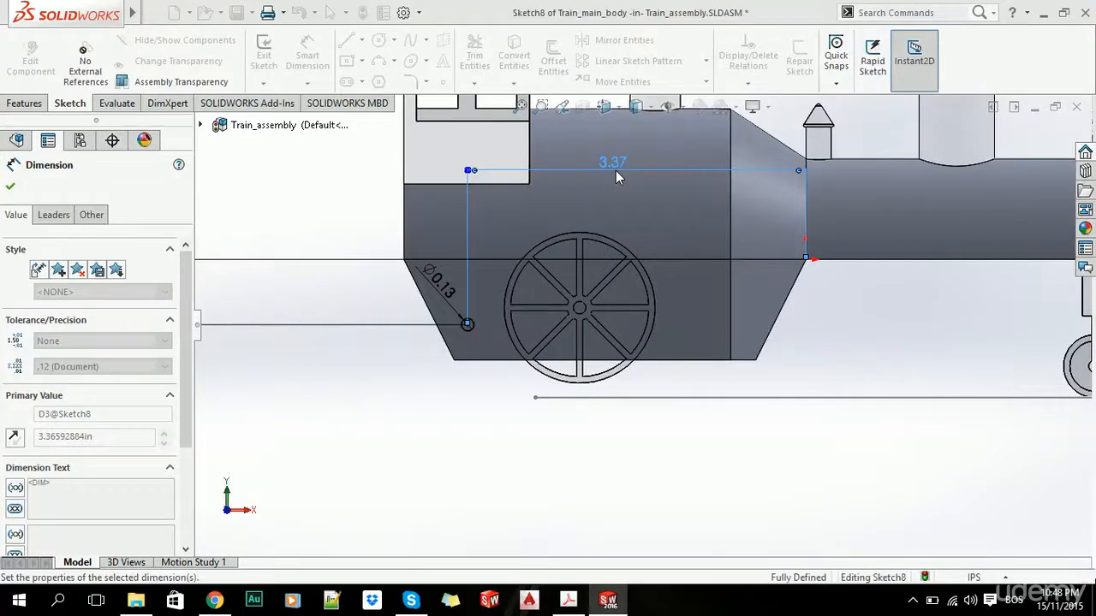
{"action": "key", "text": "Escape"}
{"action": "key", "text": "Escape"}
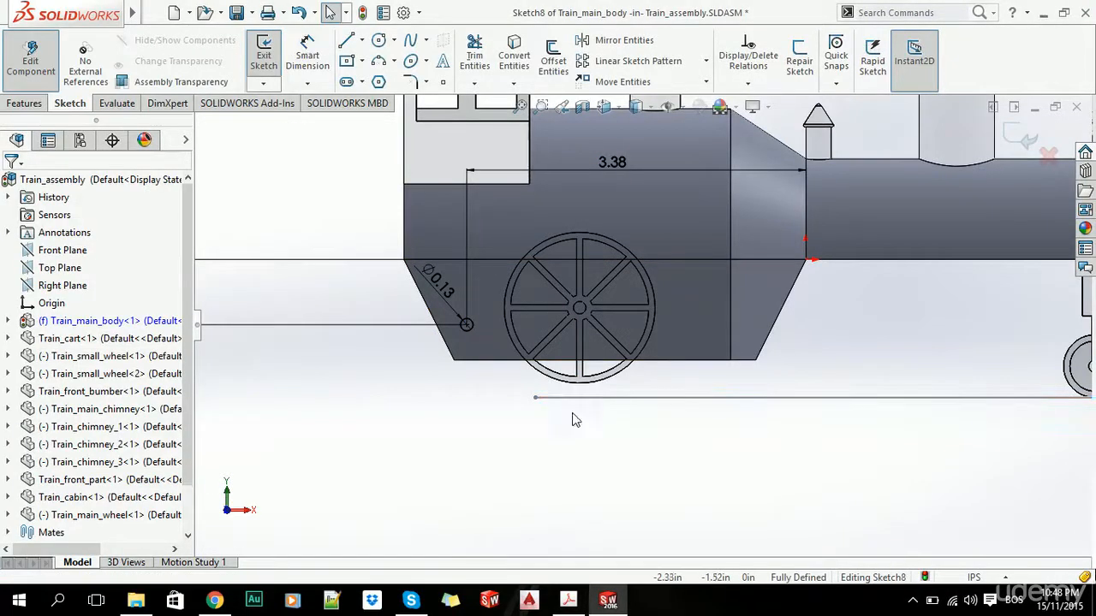
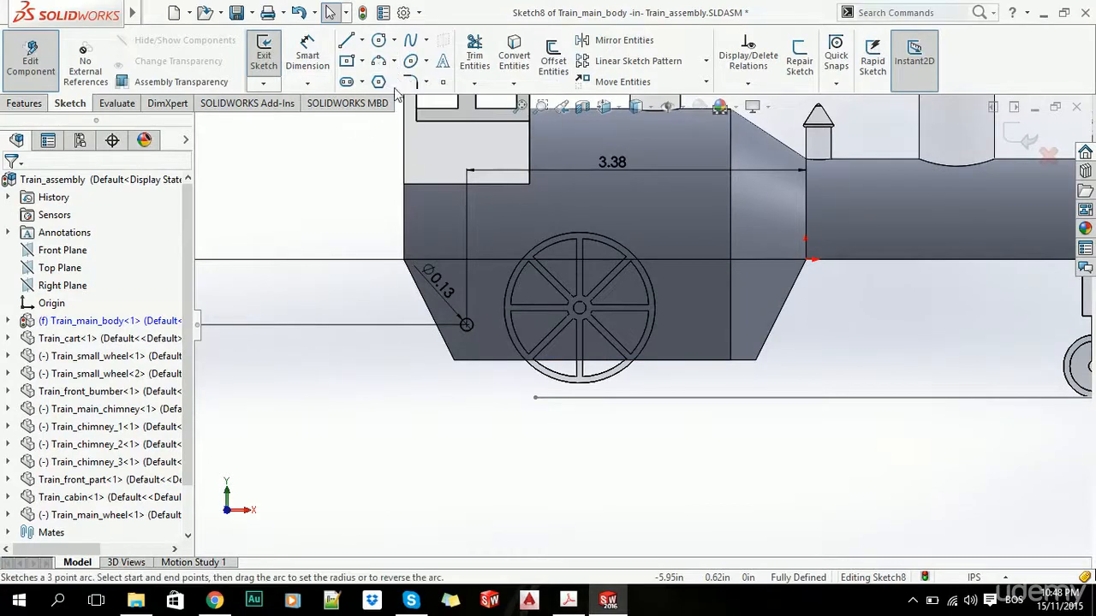
Step: Create a linear sketch pattern of the circle along the X-axis with 2 instances spaced 2.5 in apart
{"action": "left_click", "coordinate": [642, 63]}
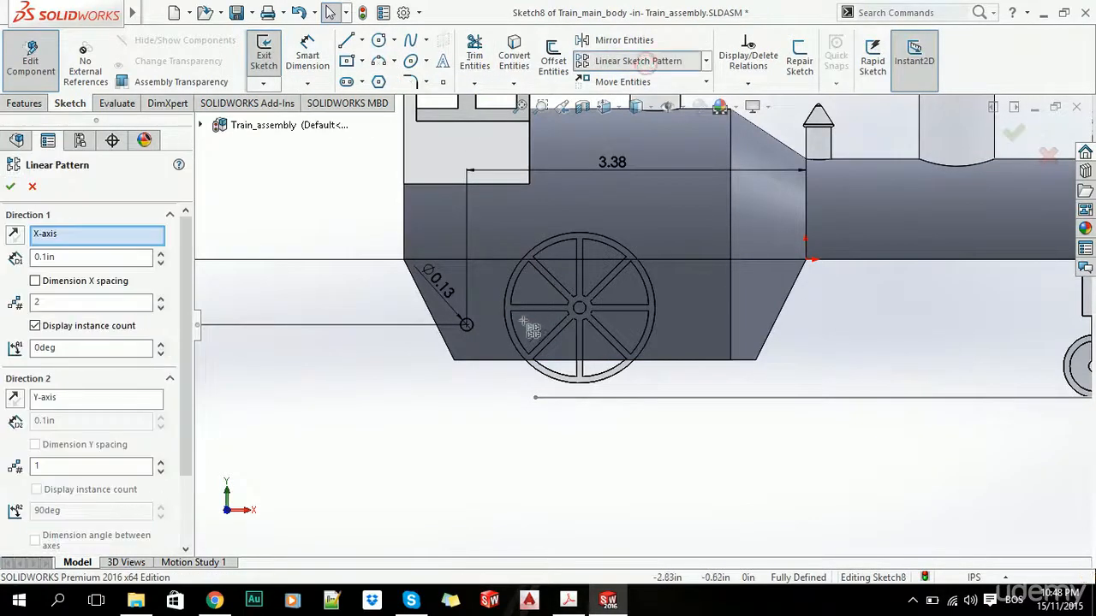
{"action": "left_click", "coordinate": [475, 327]}
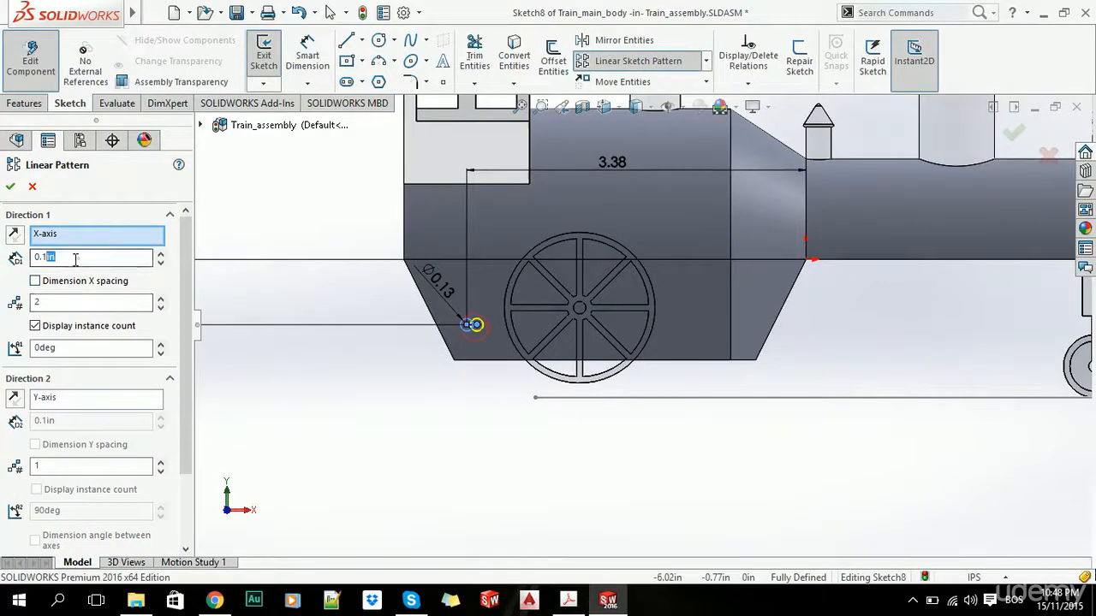
{"action": "key", "text": "Tab"}
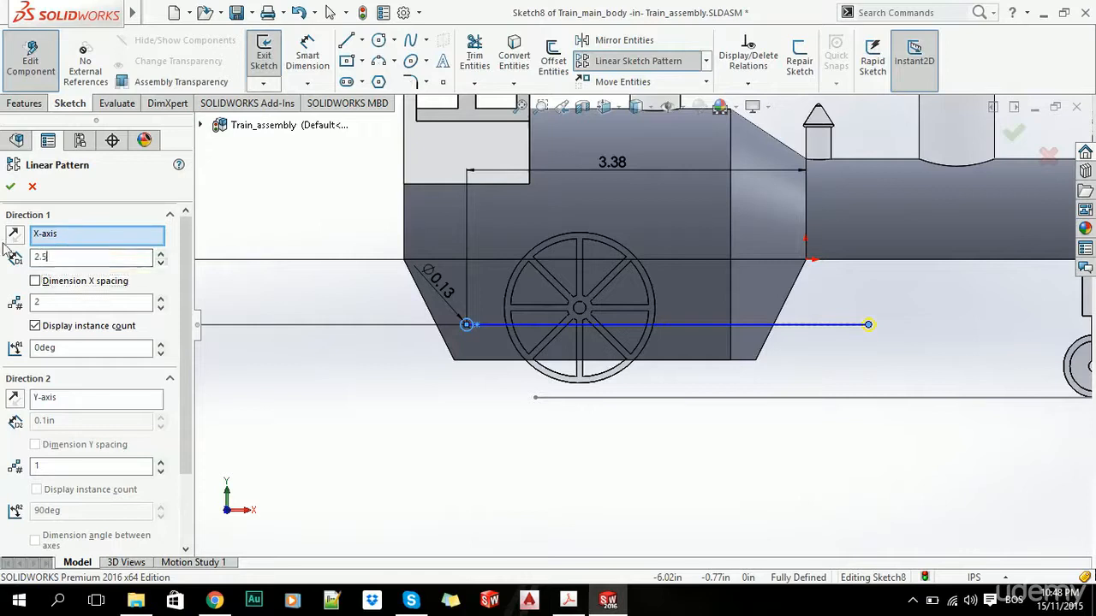
{"action": "type", "text": "2.5"}
{"action": "key", "text": "Tab"}
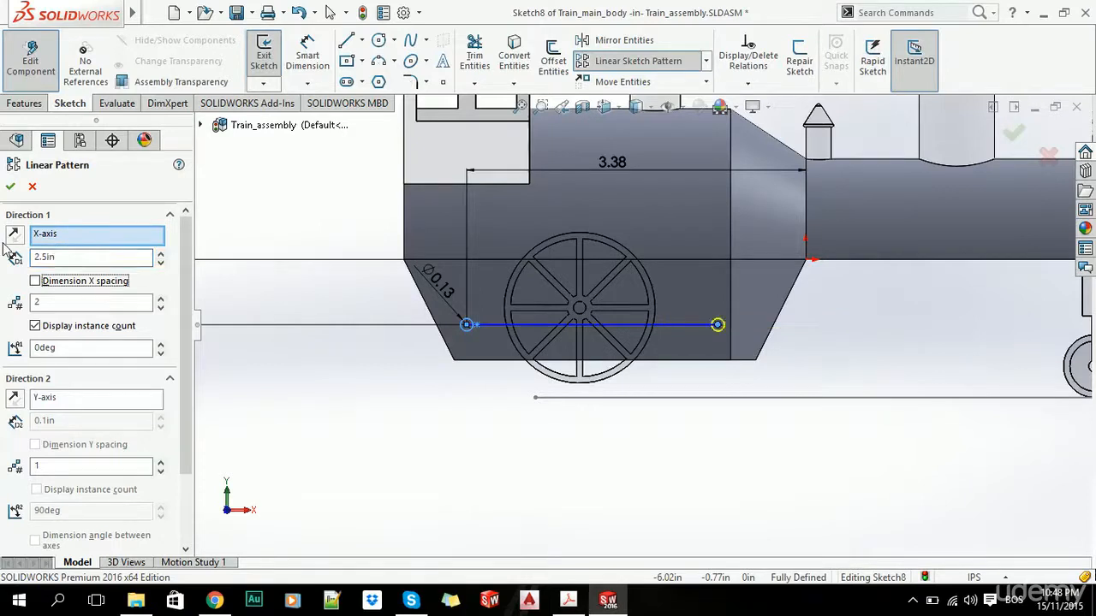
{"action": "left_click", "coordinate": [10, 188]}
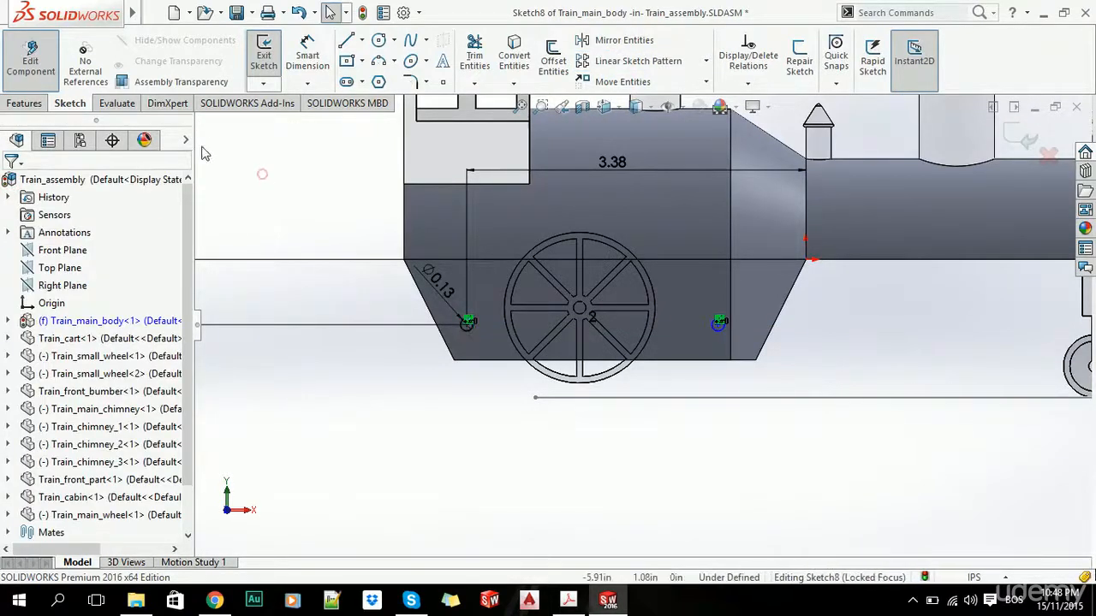
Step: Extrude both circles outward from the main body's side face as axle pins with a blind depth of 0.375 in
{"action": "left_click", "coordinate": [26, 102]}
{"action": "left_click", "coordinate": [282, 68]}
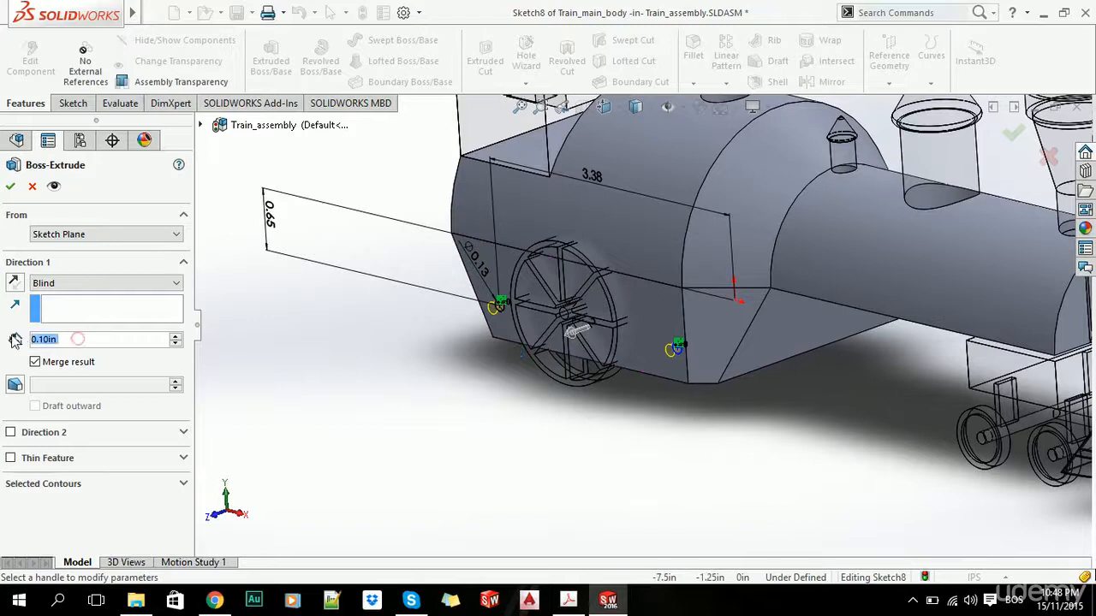
{"action": "type", "text": "0.25"}
{"action": "key", "text": "Return"}
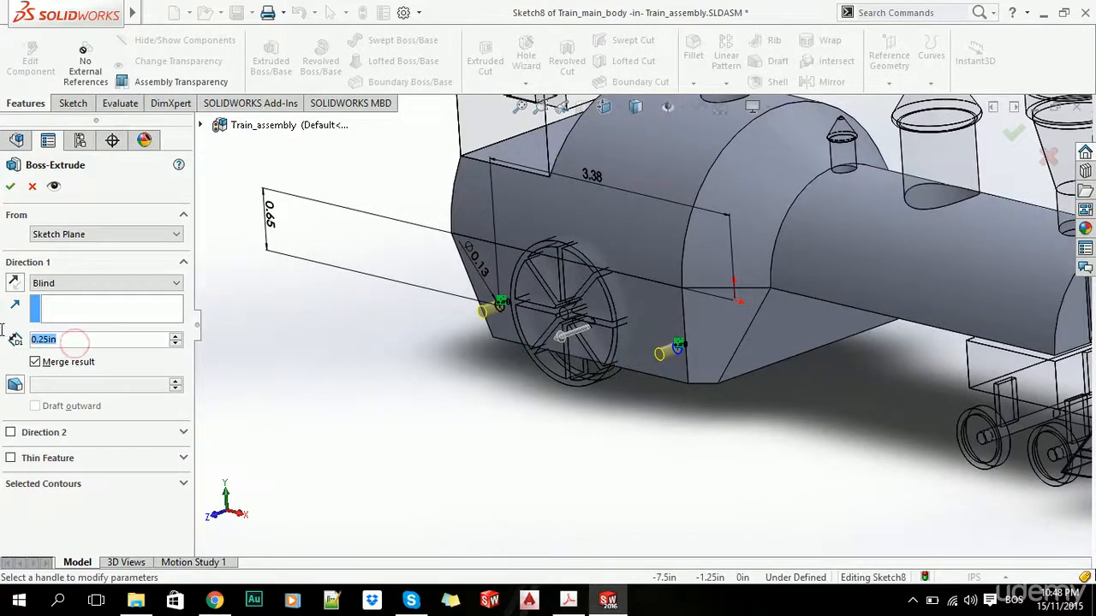
{"action": "type", "text": "0.375"}
{"action": "key", "text": "Return"}
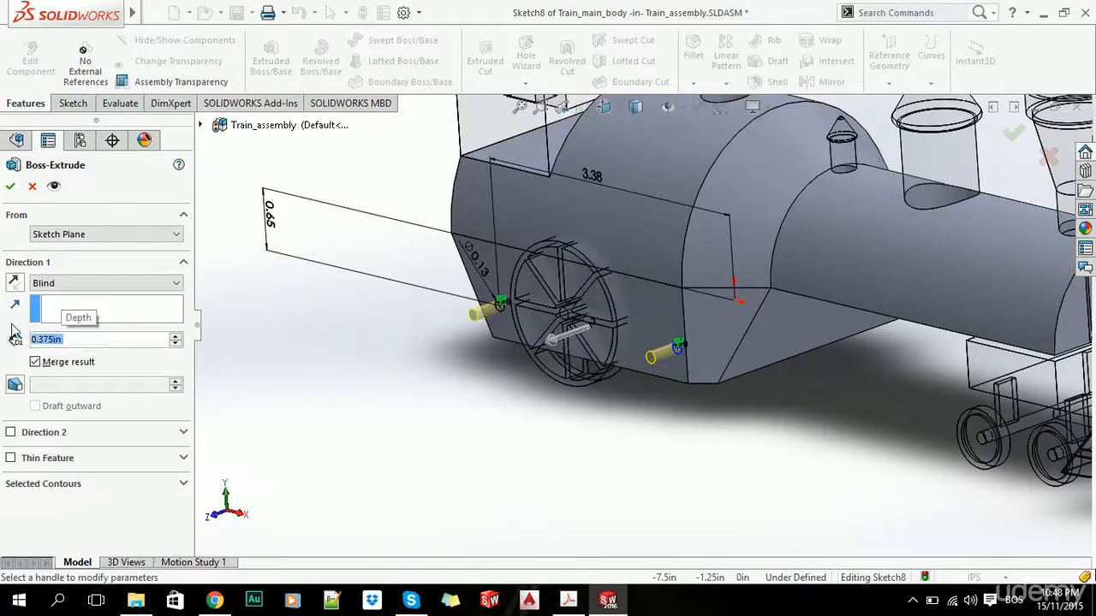
{"action": "left_click", "coordinate": [10, 187]}
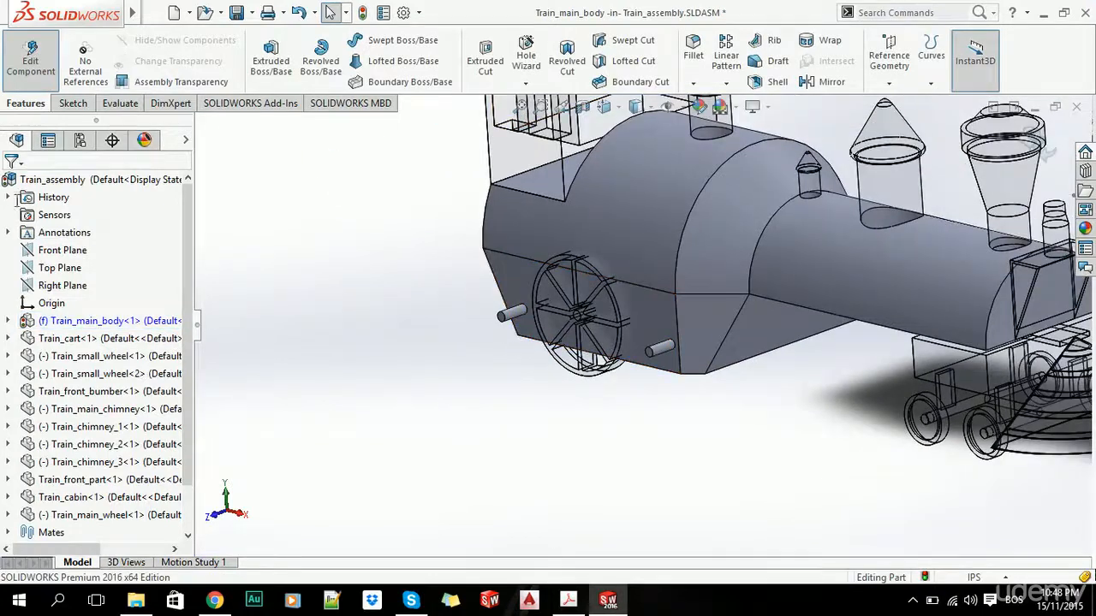
Step: Mirror the axle pin extrusion about the main body's Front Plane and return to editing the assembly
{"action": "left_click", "coordinate": [8, 320]}
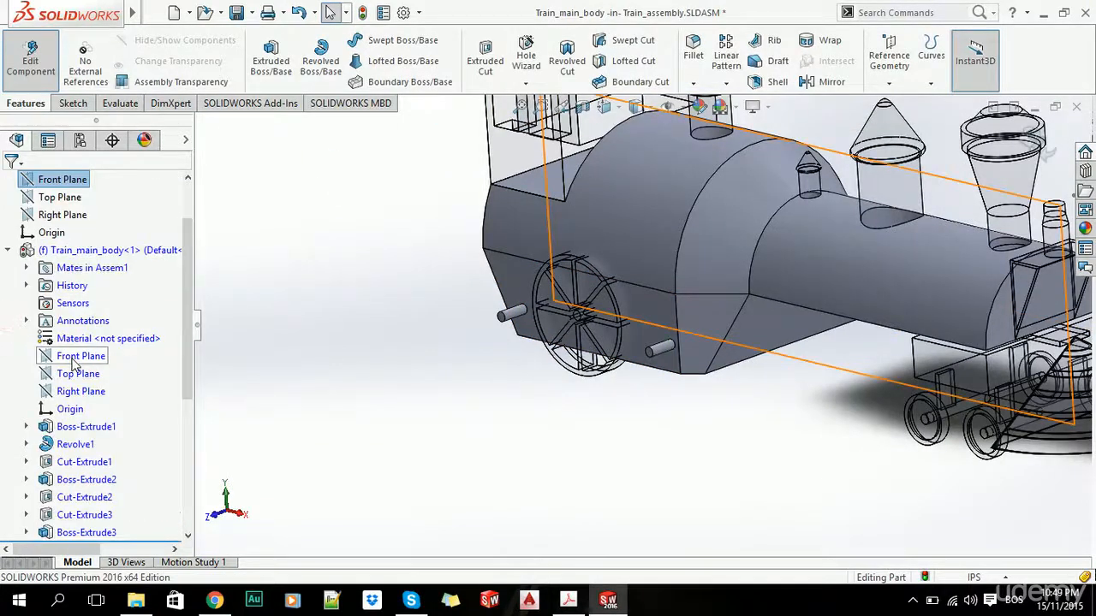
{"action": "left_click", "coordinate": [74, 359]}
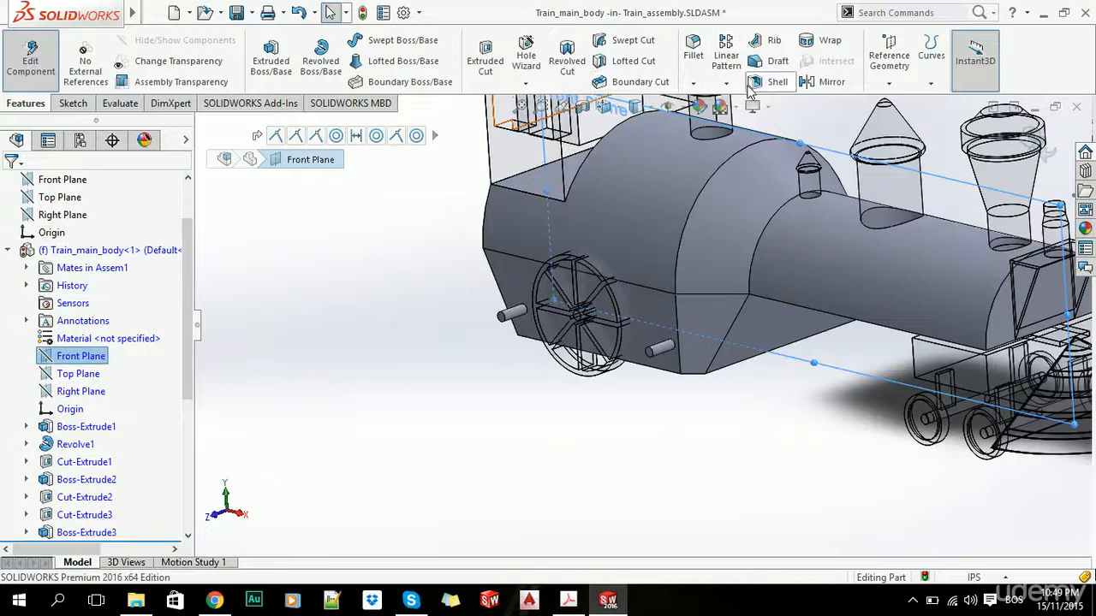
{"action": "left_click", "coordinate": [818, 83]}
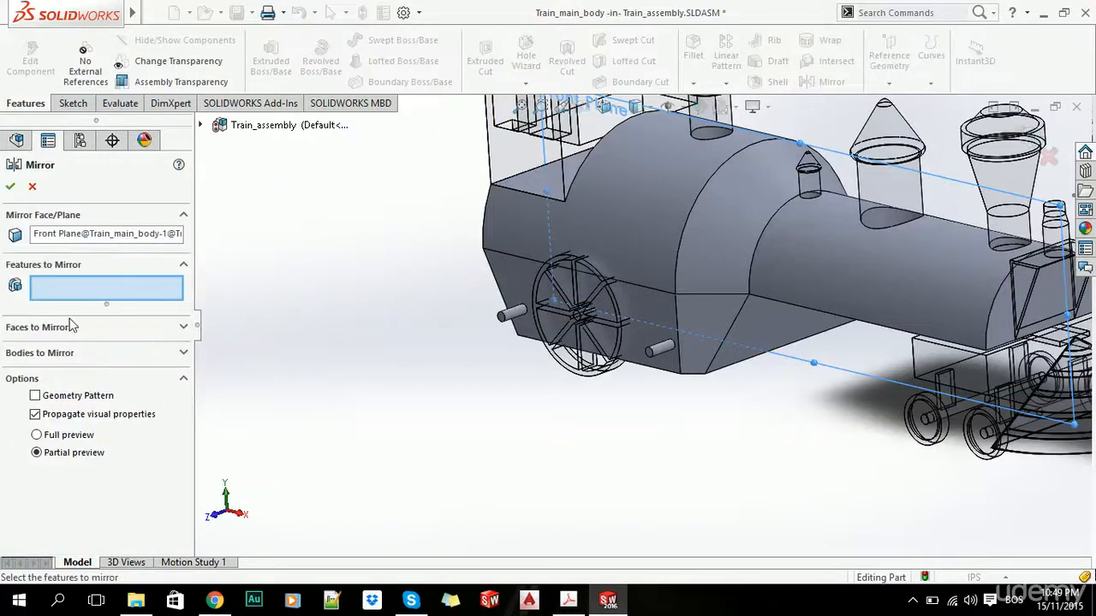
{"action": "scroll", "coordinate": [557, 356], "scroll_direction": "down", "scroll_amount": 2}
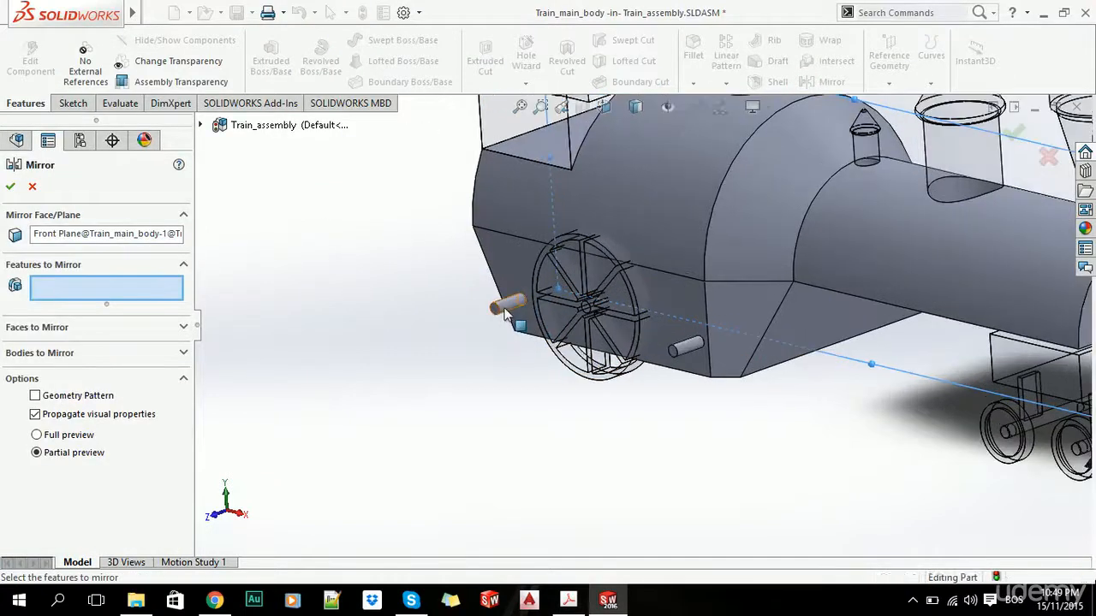
{"action": "left_click", "coordinate": [508, 304]}
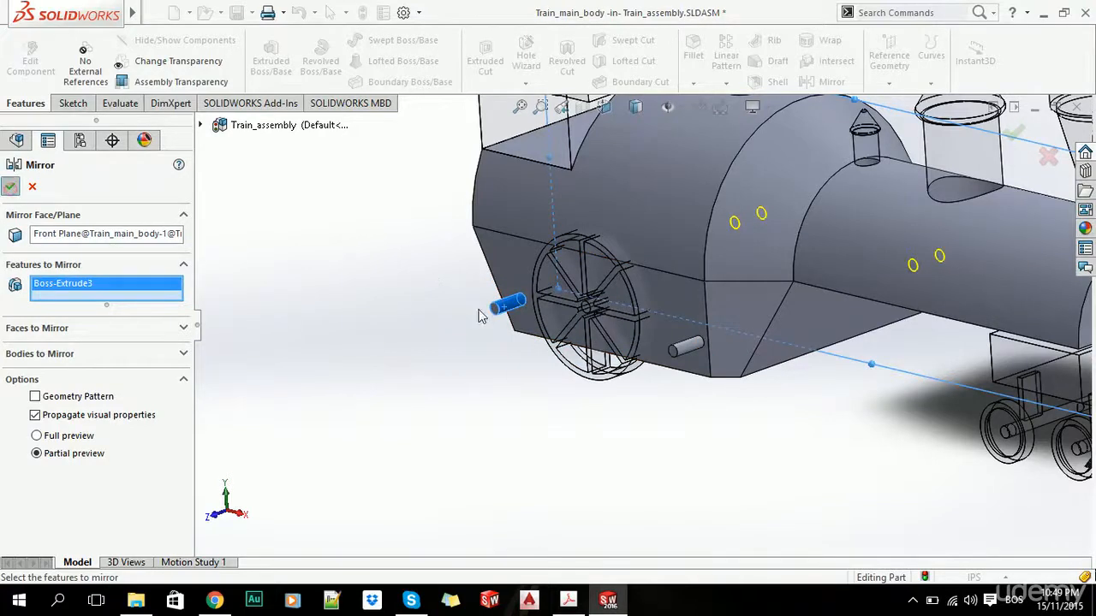
{"action": "left_click", "coordinate": [1040, 150]}
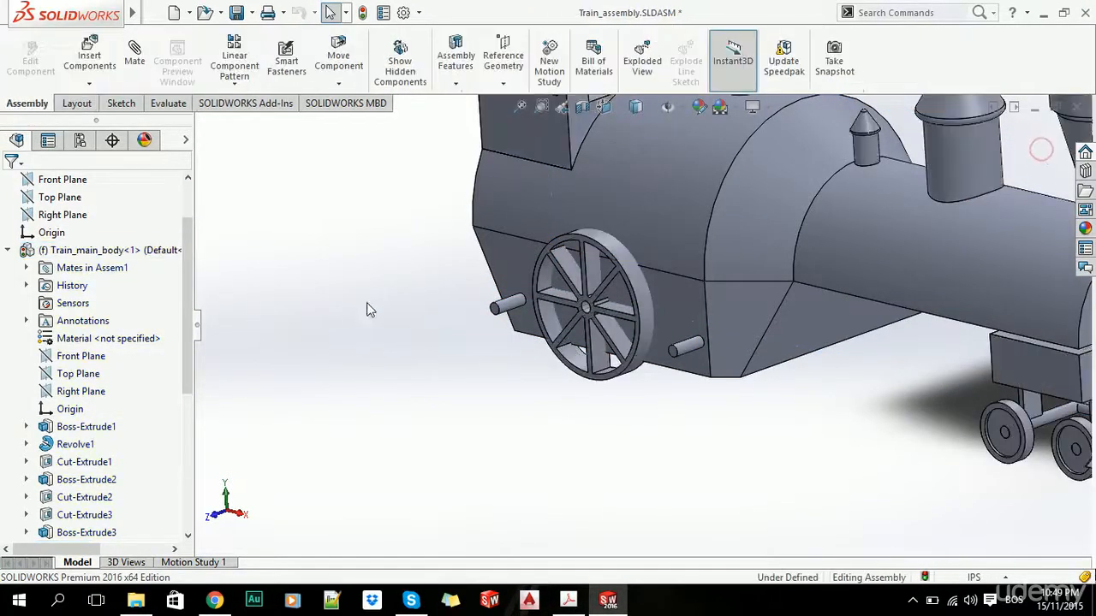
Step: Add a coincident mate between the main wheel's outer face and the end face of the rear axle pin
{"action": "scroll", "coordinate": [402, 351], "scroll_direction": "up", "scroll_amount": 5}
{"action": "middle_click_drag", "start_coordinate": [402, 351], "coordinate": [773, 316]}
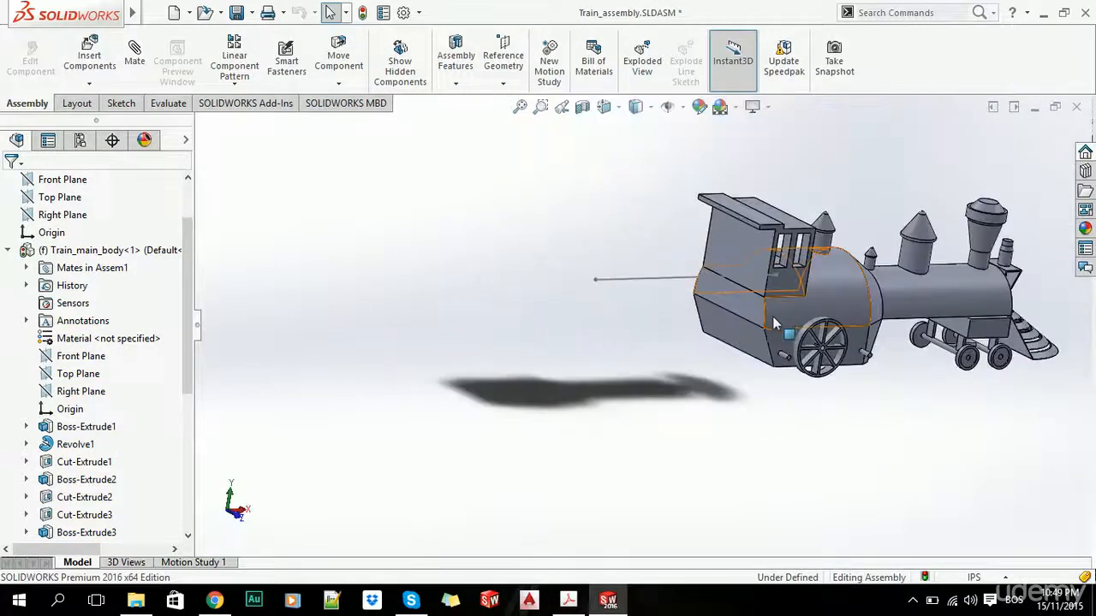
{"action": "key", "text": "ctrl+1"}
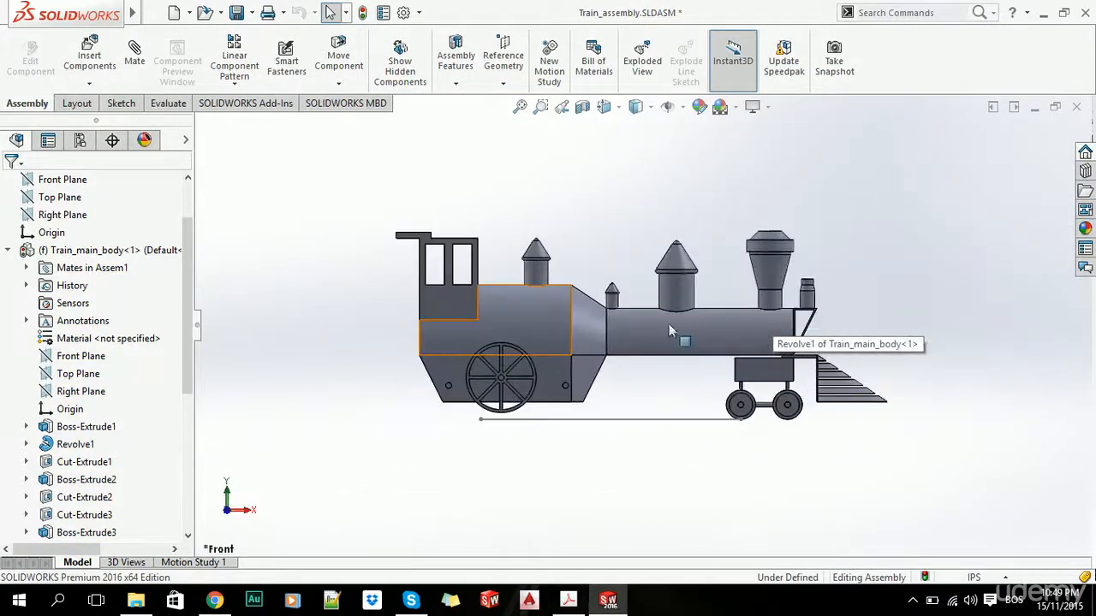
{"action": "scroll", "coordinate": [481, 357], "scroll_direction": "down", "scroll_amount": 6}
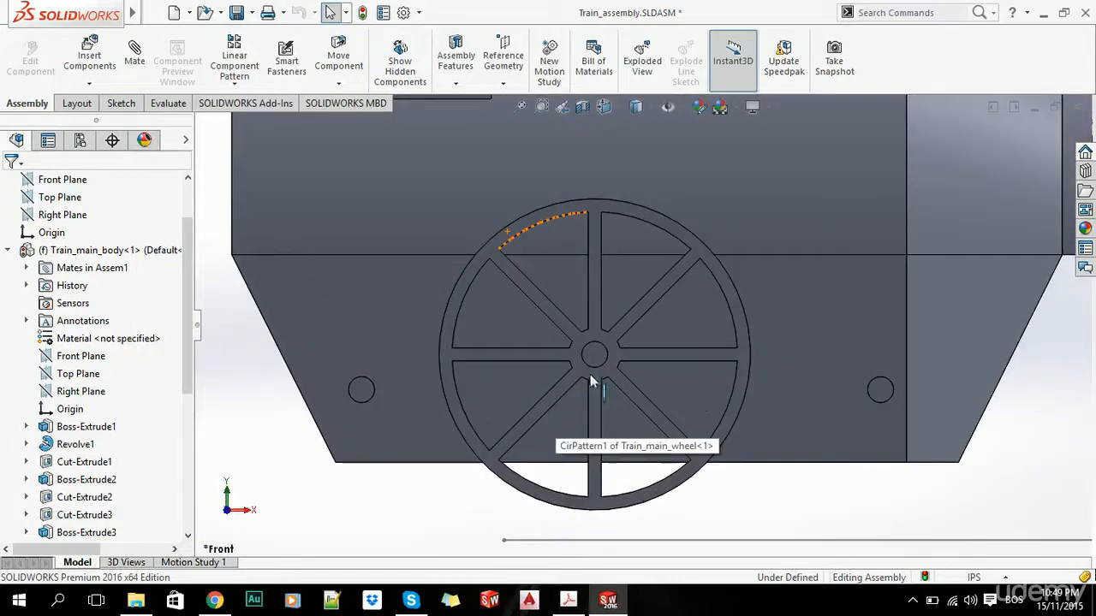
{"action": "left_click", "coordinate": [149, 51]}
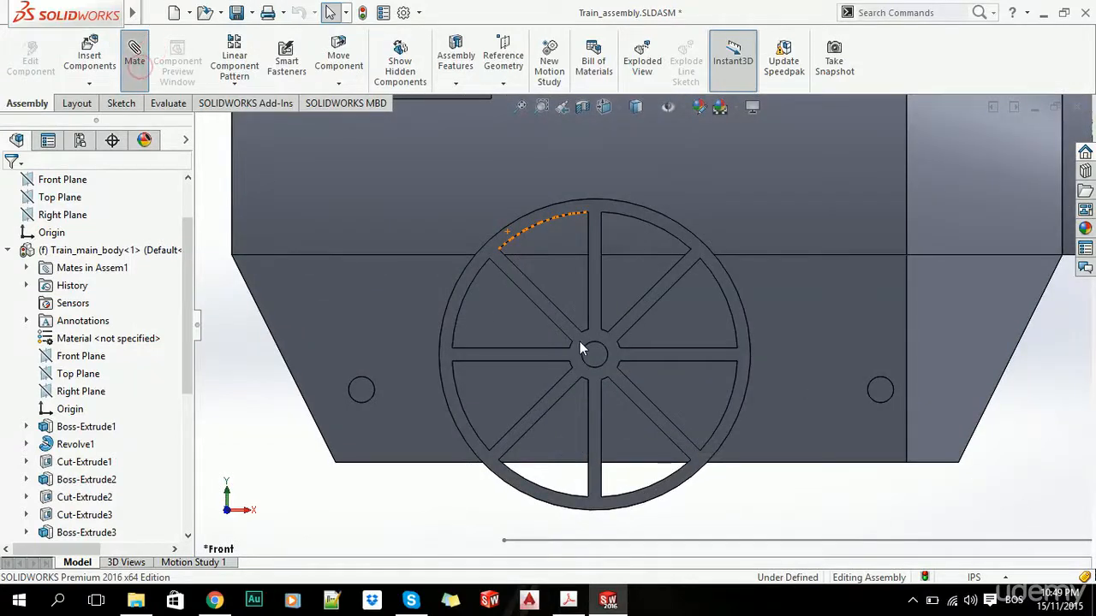
{"action": "middle_click_drag", "start_coordinate": [580, 345], "coordinate": [602, 385]}
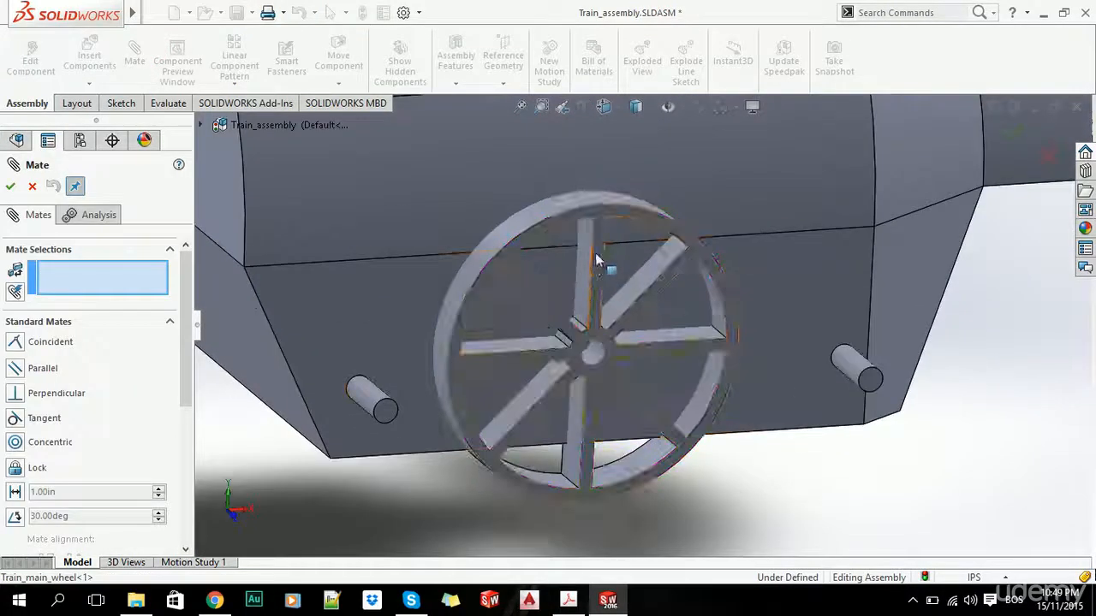
{"action": "left_click", "coordinate": [599, 221]}
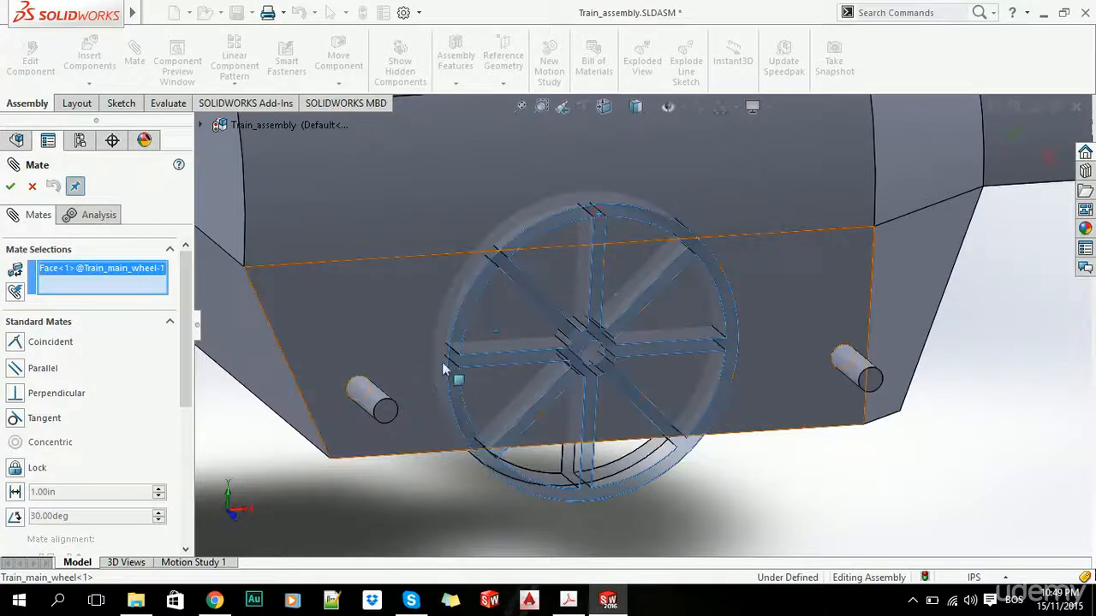
{"action": "left_click", "coordinate": [385, 411]}
{"action": "left_click", "coordinate": [9, 187]}
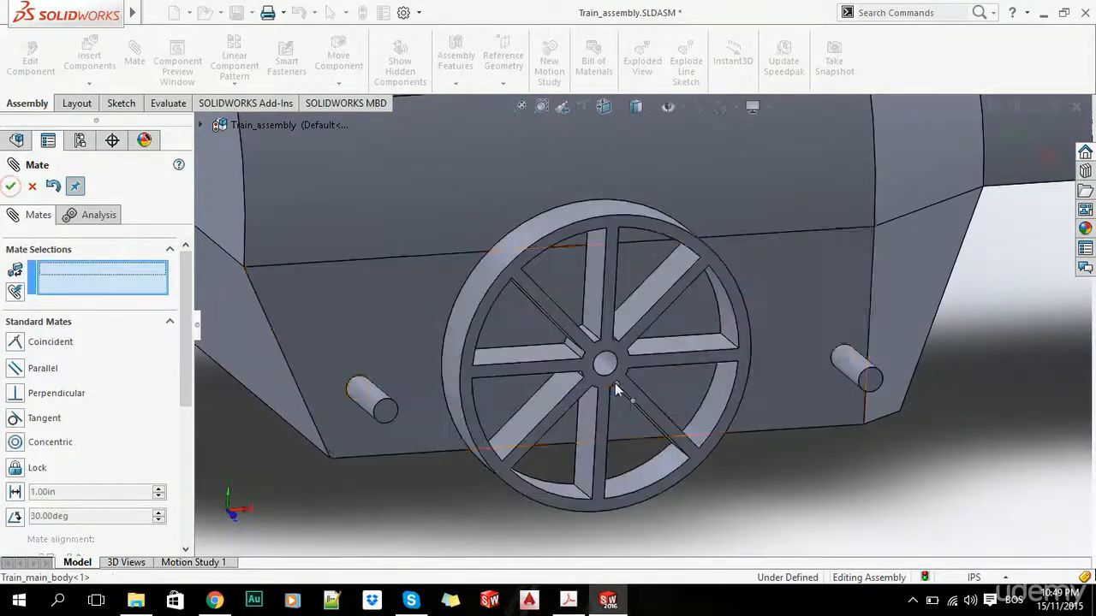
Step: Add a concentric mate between the main wheel's centre hole and the rear axle pin, and finish mating
{"action": "scroll", "coordinate": [608, 377], "scroll_direction": "down", "scroll_amount": 2}
{"action": "left_click", "coordinate": [606, 367]}
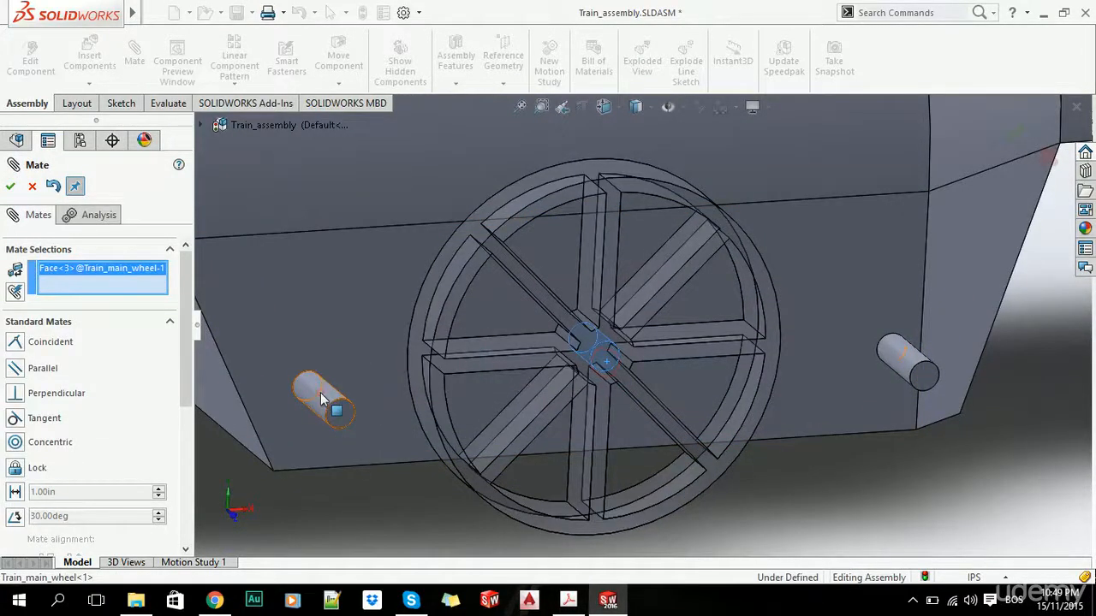
{"action": "left_click", "coordinate": [321, 393]}
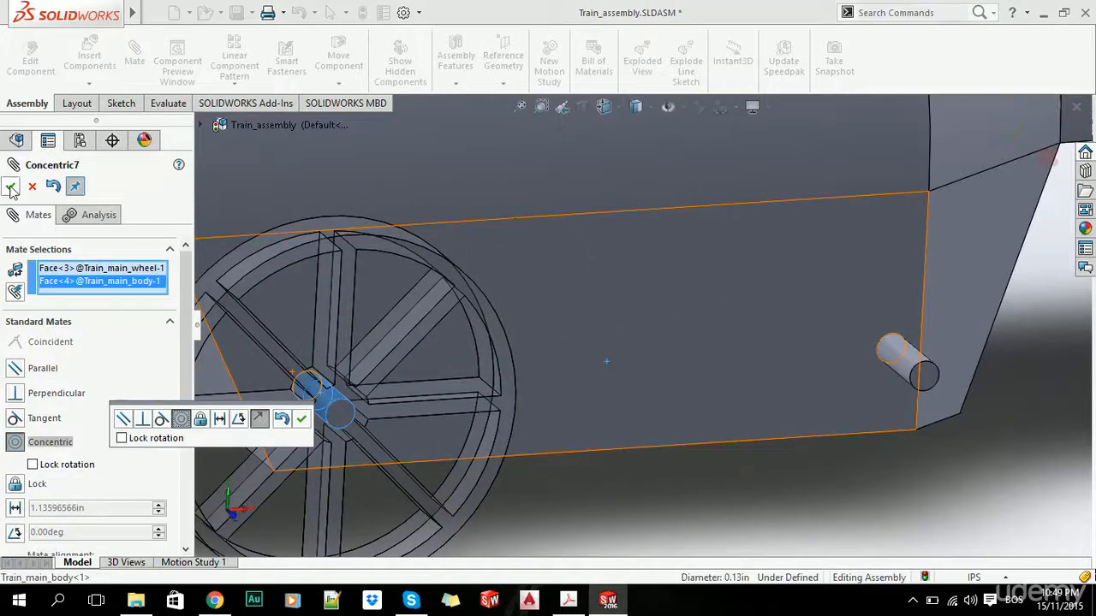
{"action": "left_click", "coordinate": [10, 187]}
{"action": "scroll", "coordinate": [573, 381], "scroll_direction": "up", "scroll_amount": 5}
{"action": "middle_click_drag", "start_coordinate": [591, 393], "coordinate": [577, 296]}
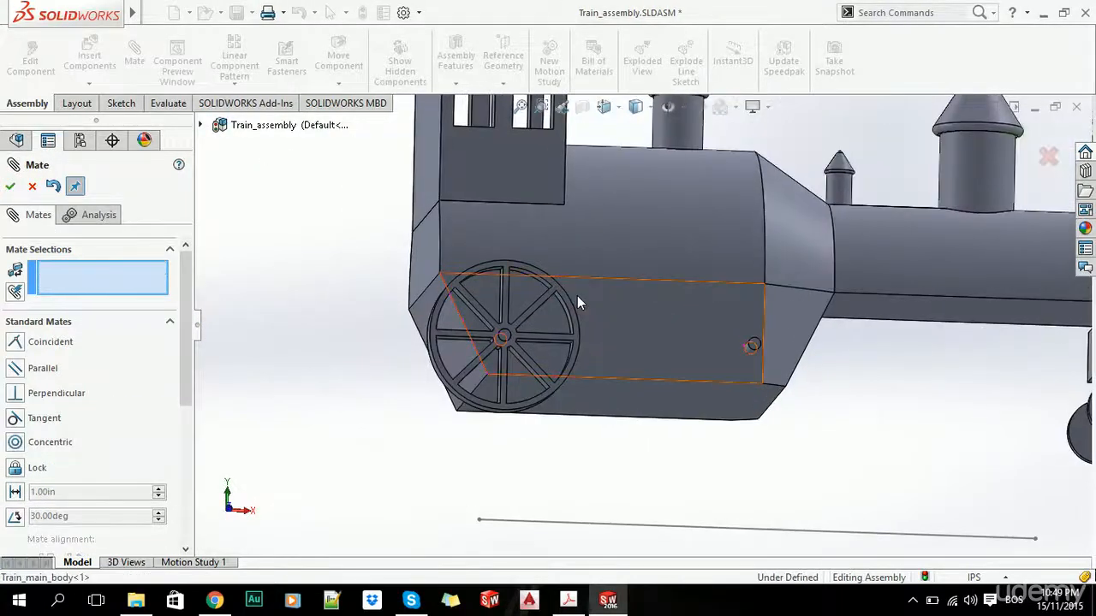
{"action": "key", "text": "ctrl+1"}
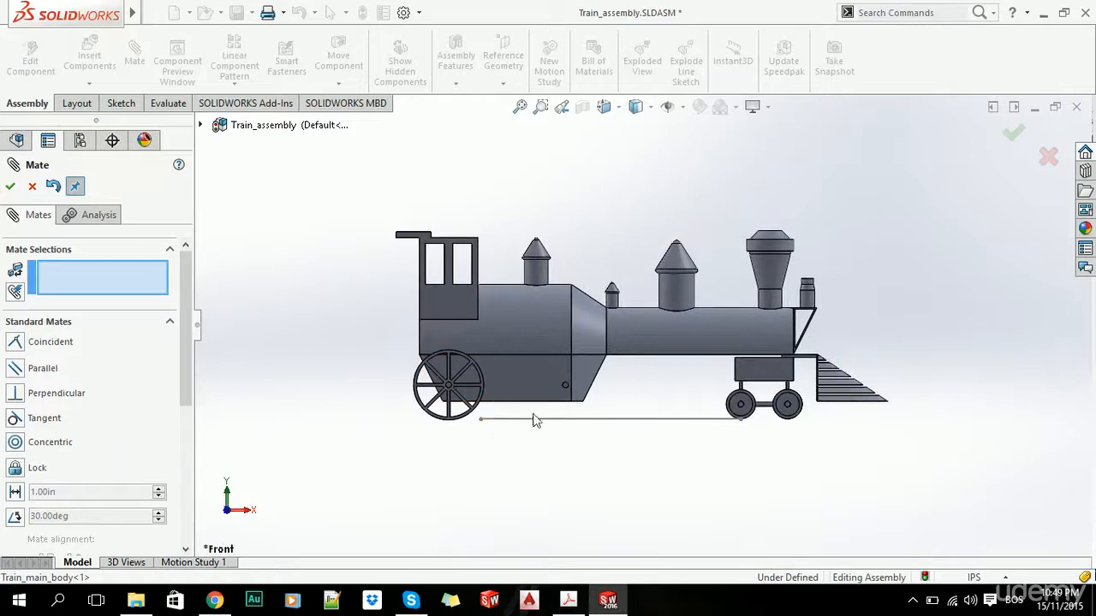
{"action": "scroll", "coordinate": [548, 425], "scroll_direction": "down", "scroll_amount": 1}
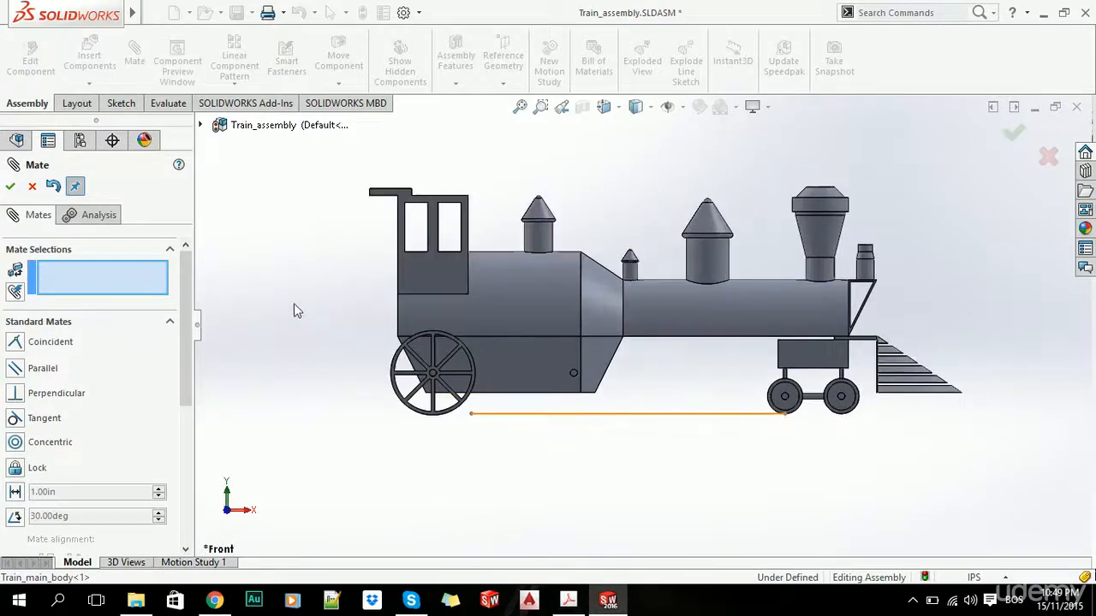
{"action": "left_click", "coordinate": [33, 187]}
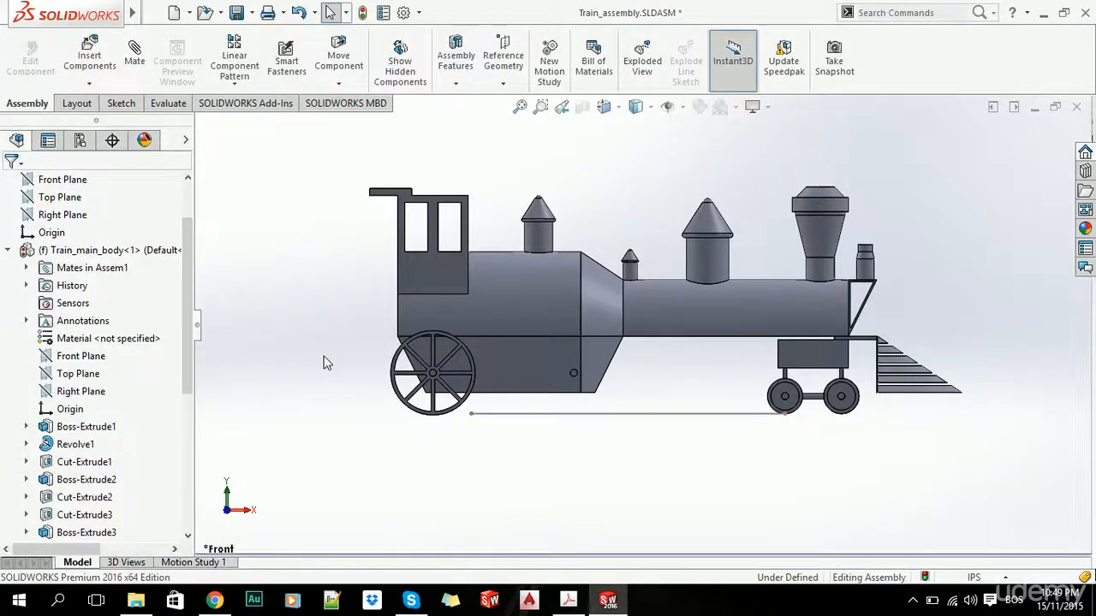
Step: Place a second copy of Train_main_wheel in the assembly near the front axle pin
{"action": "left_click", "coordinate": [8, 246]}
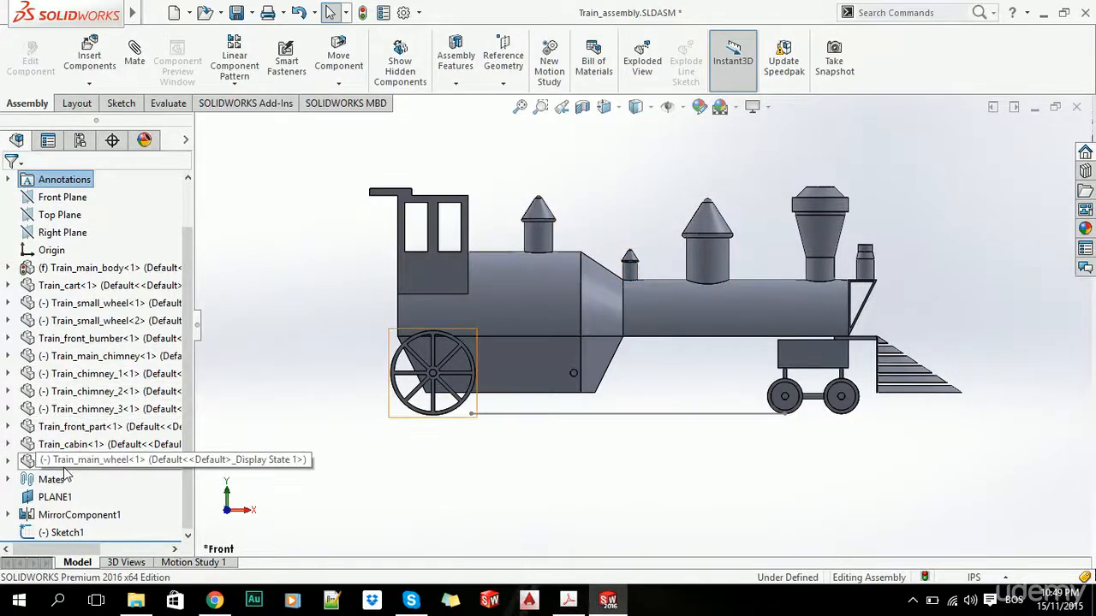
{"action": "left_click_drag", "start_coordinate": [94, 461], "coordinate": [631, 371]}
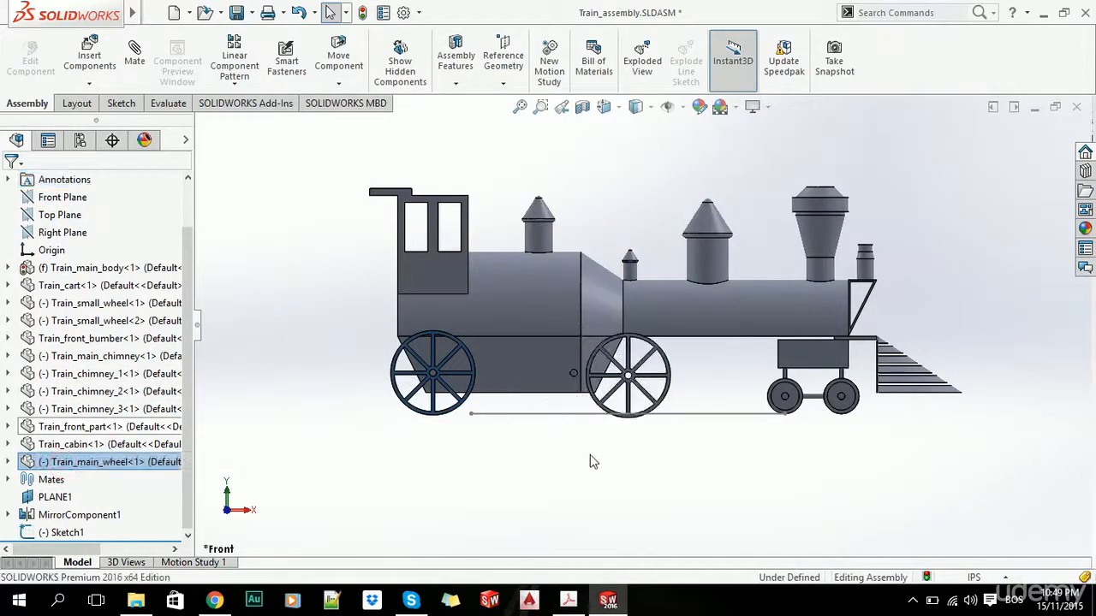
{"action": "left_click", "coordinate": [590, 457]}
Step: Add a coincident mate between the second main wheel's outer face and the end face of the front axle pin
{"action": "scroll", "coordinate": [634, 394], "scroll_direction": "down", "scroll_amount": 3}
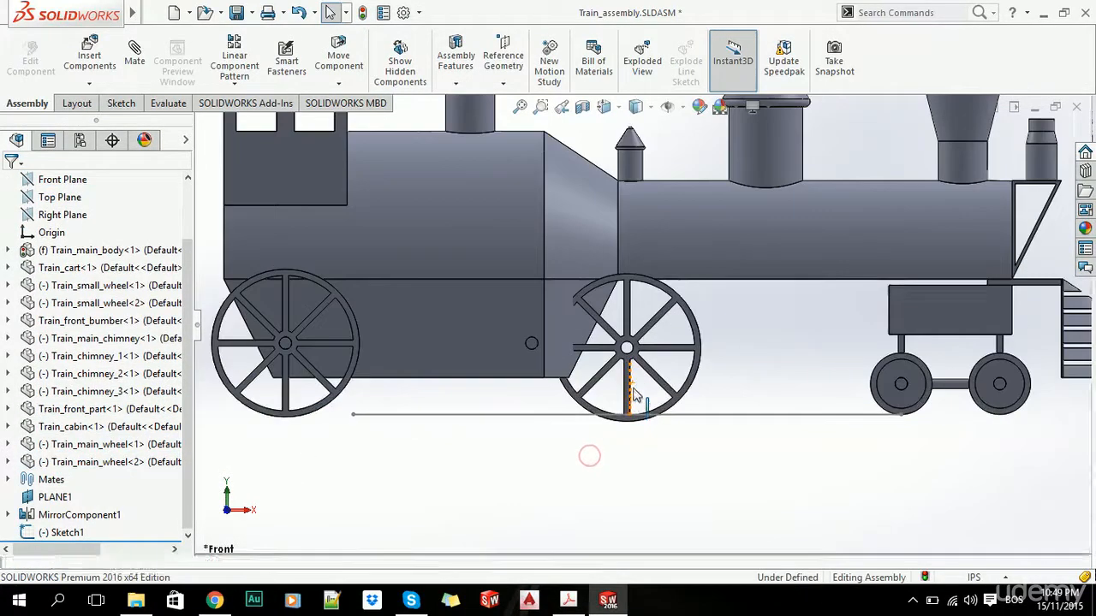
{"action": "scroll", "coordinate": [627, 295], "scroll_direction": "down", "scroll_amount": 3}
{"action": "left_click", "coordinate": [614, 272]}
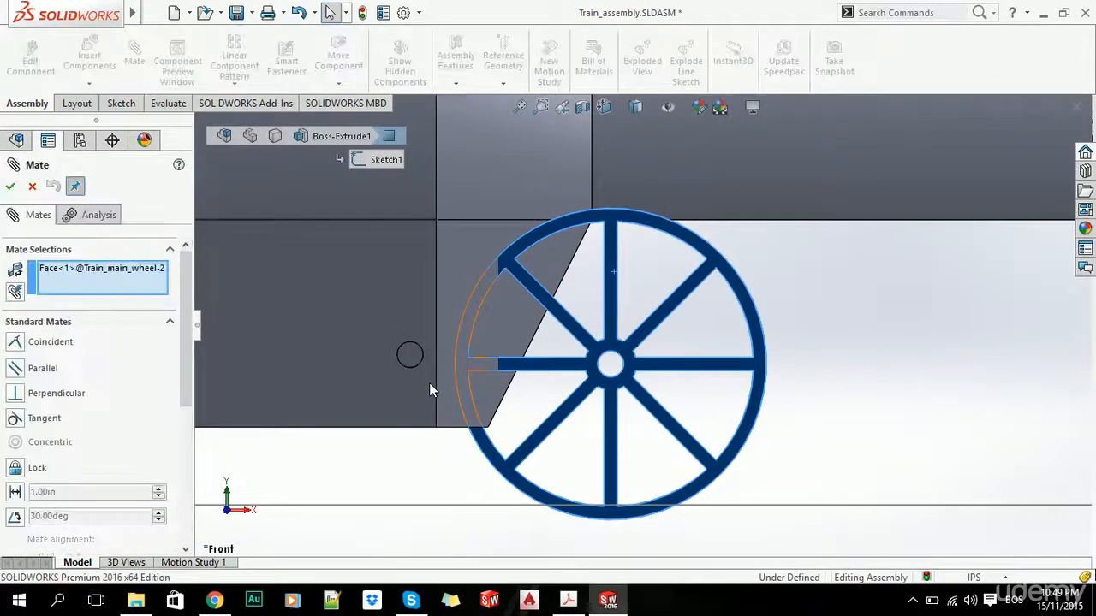
{"action": "scroll", "coordinate": [430, 383], "scroll_direction": "up", "scroll_amount": 1}
{"action": "left_click", "coordinate": [447, 345]}
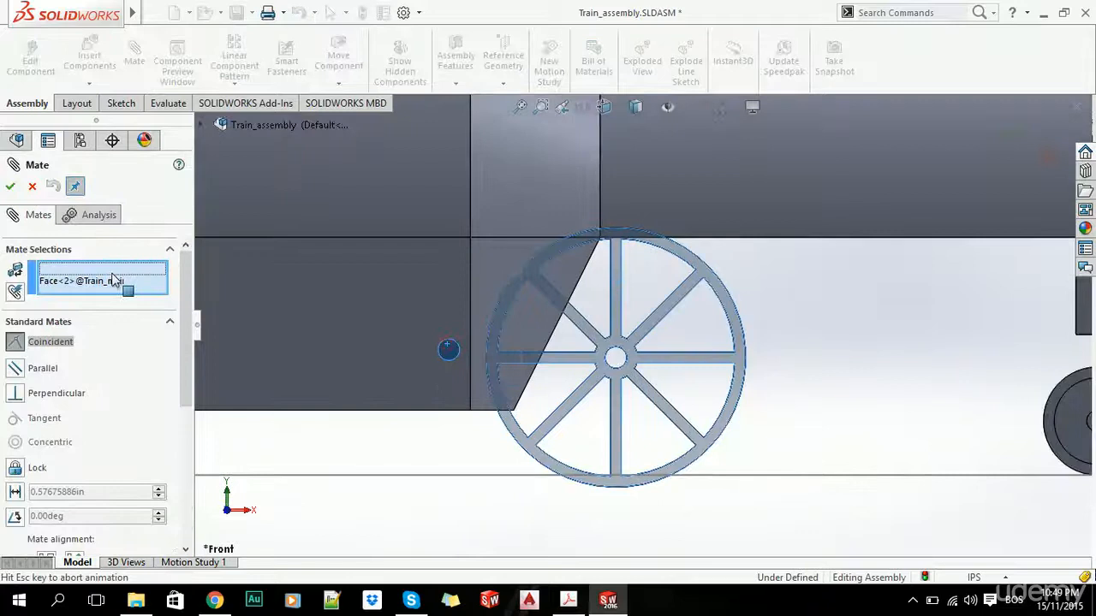
{"action": "left_click", "coordinate": [11, 186]}
Step: Add a concentric mate between the second main wheel's centre hole and the front axle pin, check the wheel placement, and finish mating
{"action": "middle_click_drag", "start_coordinate": [488, 367], "coordinate": [542, 424]}
{"action": "scroll", "coordinate": [469, 354], "scroll_direction": "down", "scroll_amount": 3}
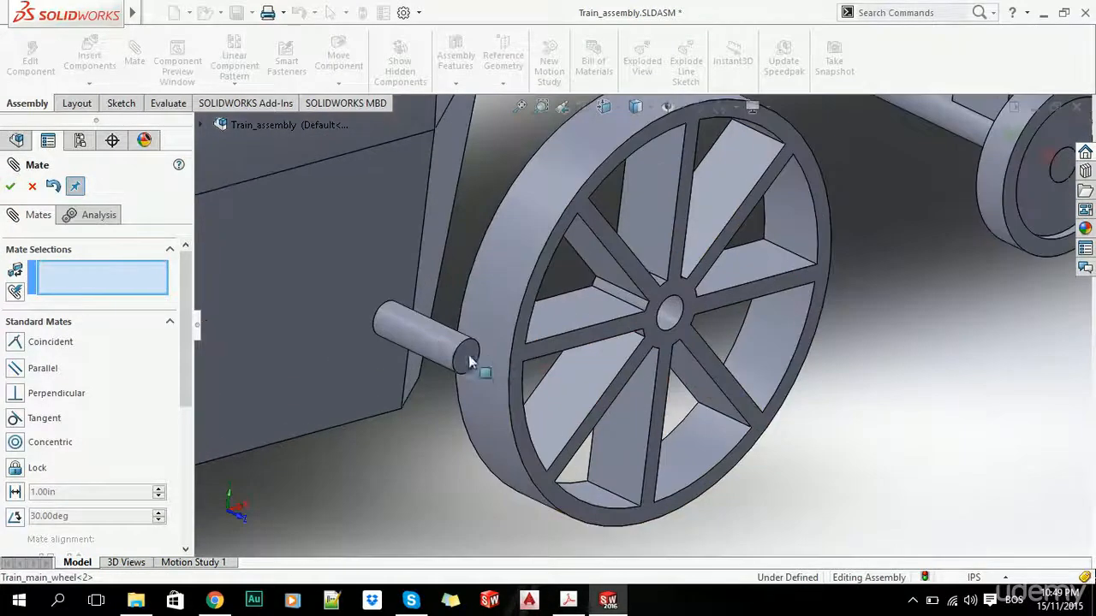
{"action": "left_click", "coordinate": [468, 355]}
{"action": "left_click", "coordinate": [666, 323]}
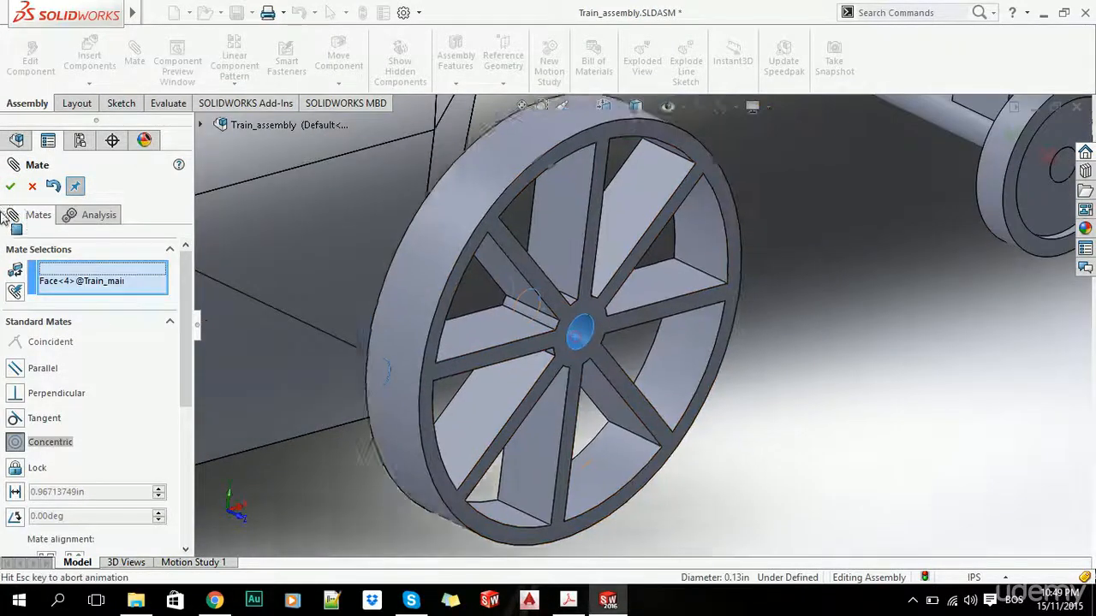
{"action": "left_click", "coordinate": [10, 186]}
{"action": "scroll", "coordinate": [494, 368], "scroll_direction": "up", "scroll_amount": 3}
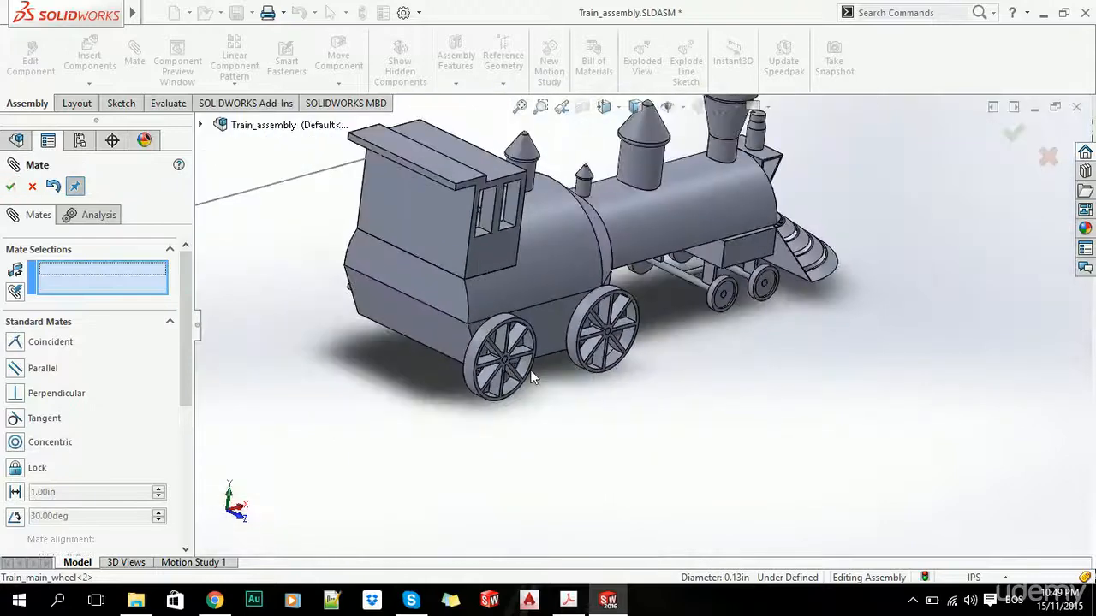
{"action": "key", "text": "ctrl+1"}
{"action": "key", "text": "alt+Tab"}
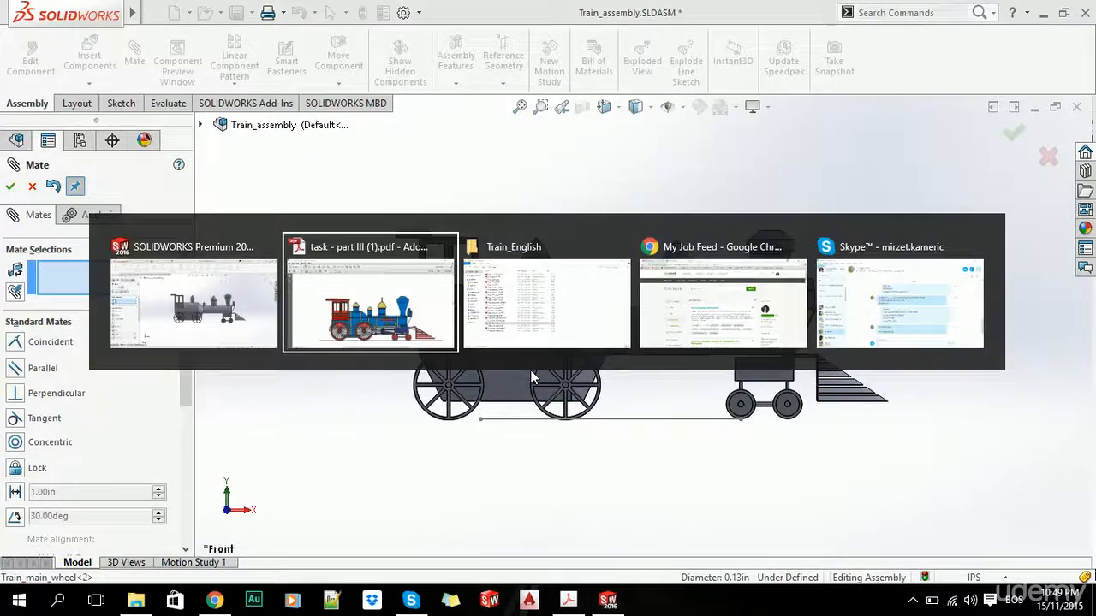
{"action": "key", "text": "alt+Tab"}
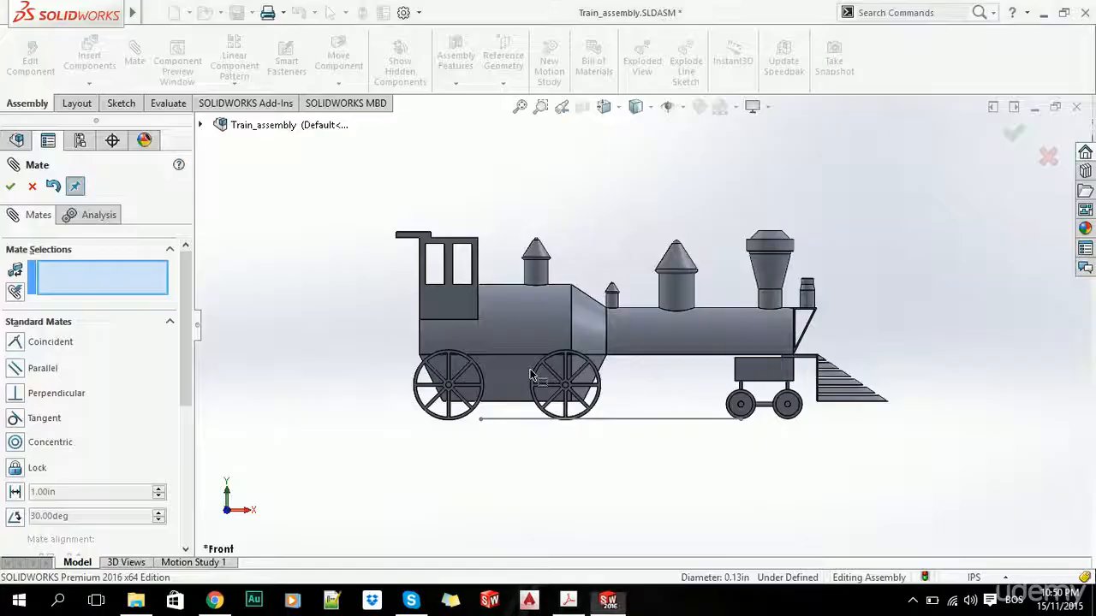
{"action": "middle_click_drag", "start_coordinate": [521, 340], "coordinate": [517, 391]}
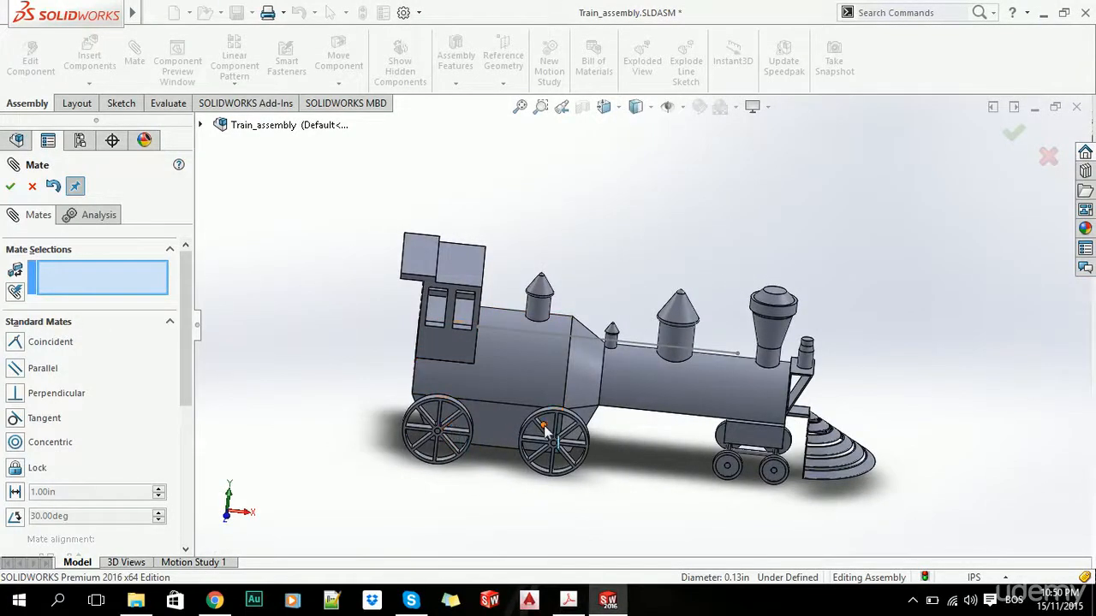
{"action": "left_click", "coordinate": [33, 188]}
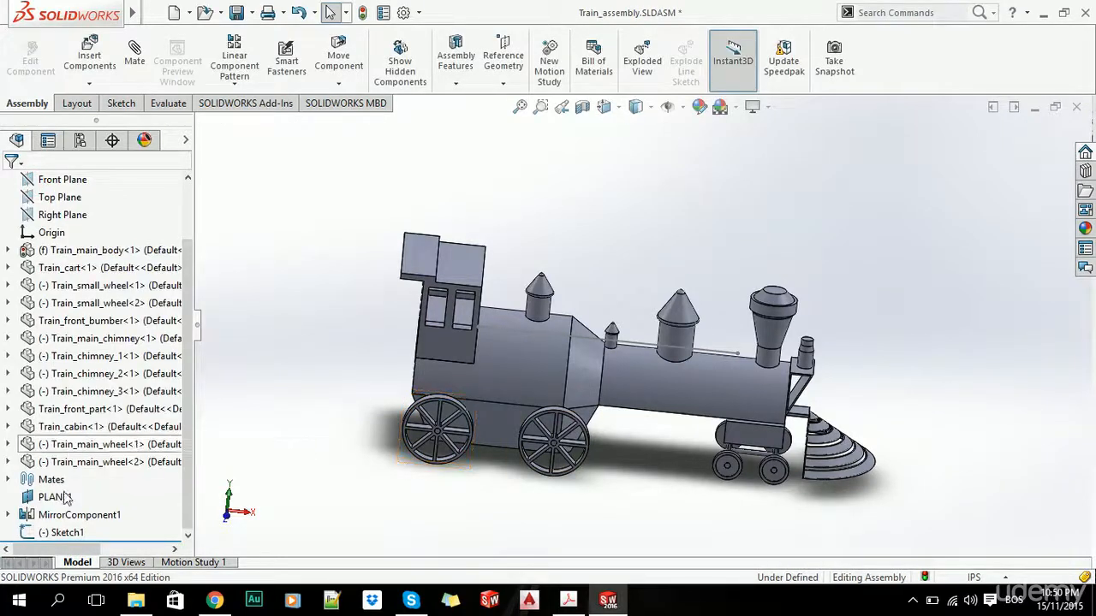
Step: Mirror both main wheels, Train_main_wheel-1 and Train_main_wheel-2, about PLANE1 to the other side of the locomotive
{"action": "left_click", "coordinate": [53, 497]}
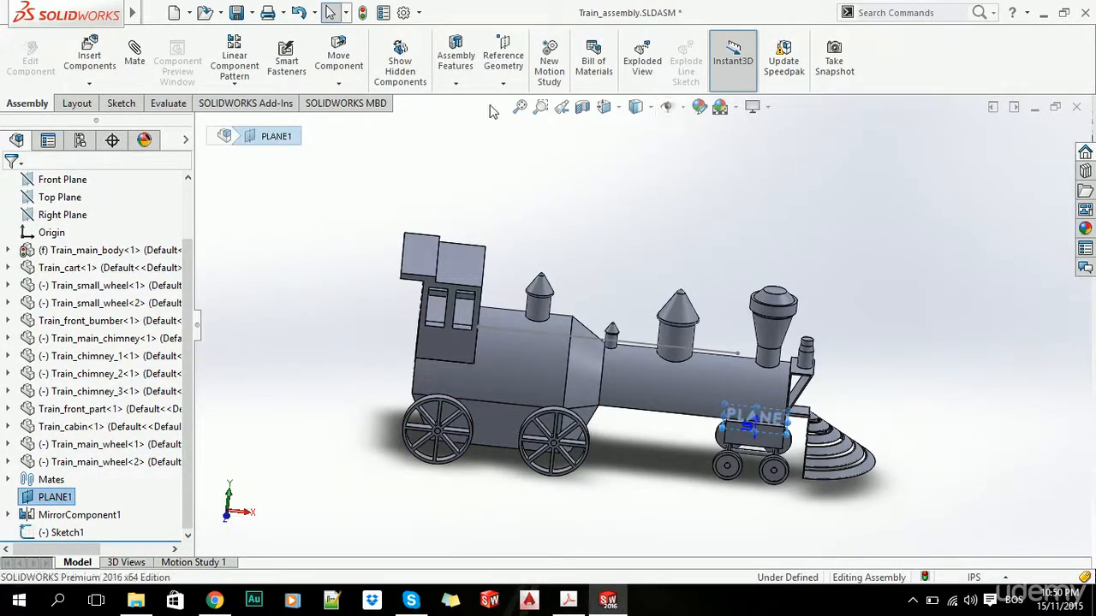
{"action": "left_click", "coordinate": [233, 83]}
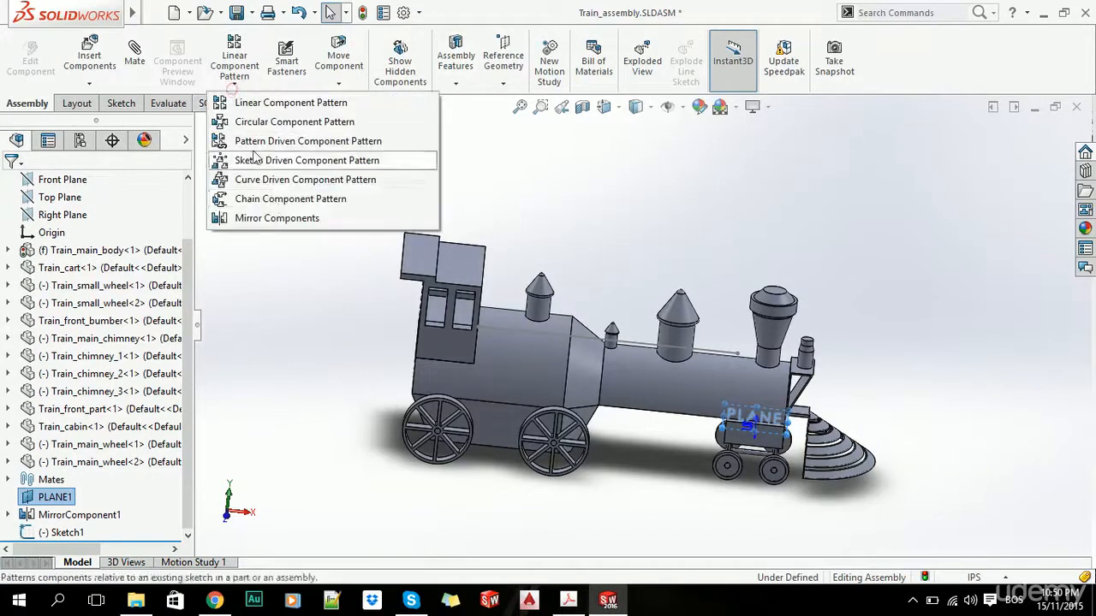
{"action": "left_click", "coordinate": [276, 218]}
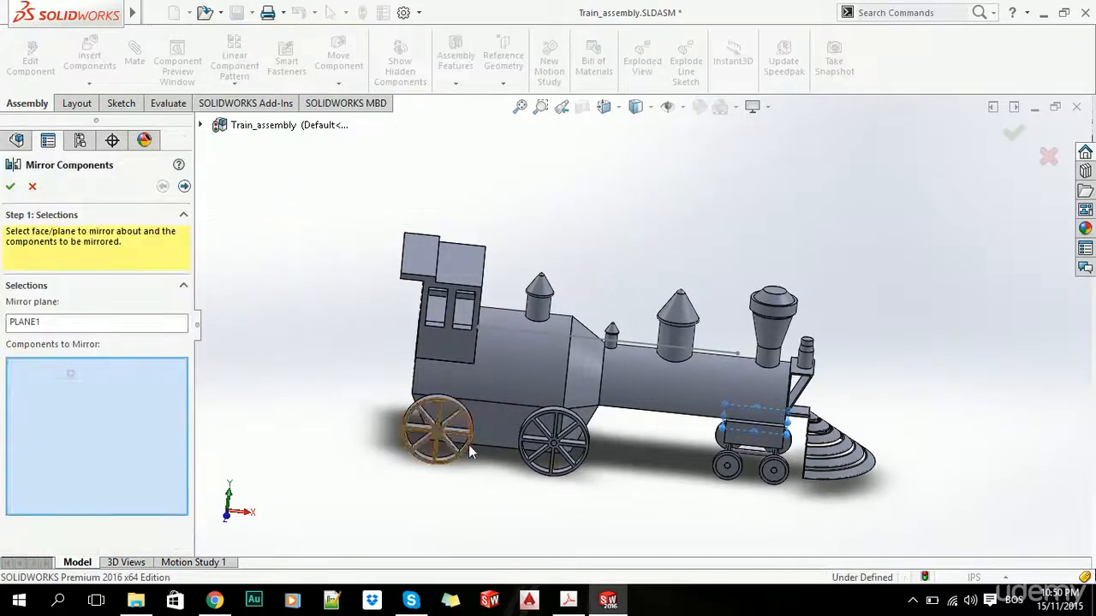
{"action": "scroll", "coordinate": [469, 444], "scroll_direction": "up", "scroll_amount": 5}
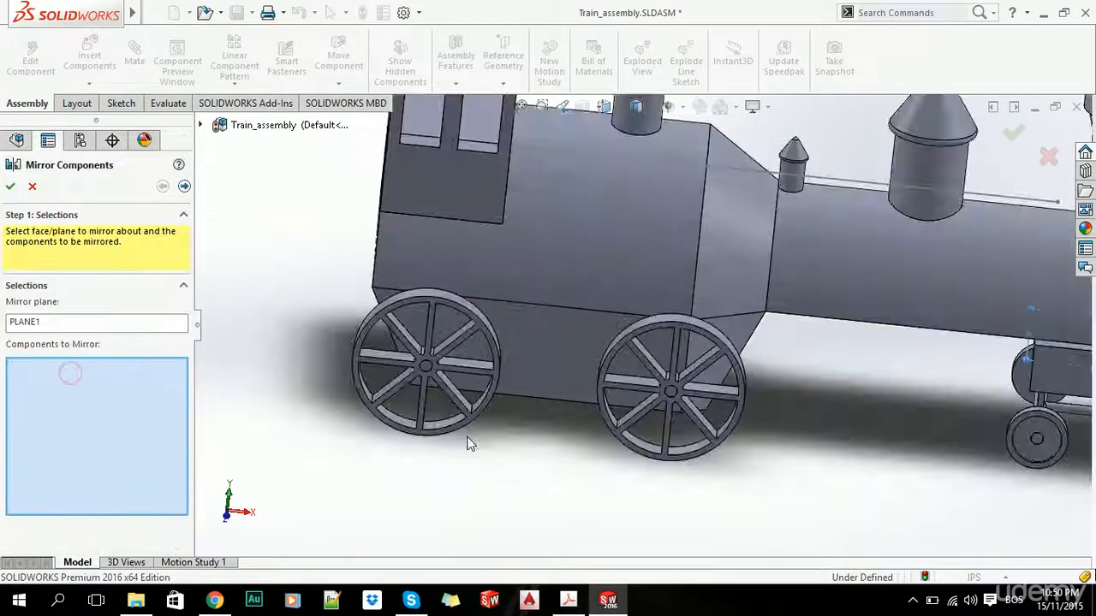
{"action": "left_click", "coordinate": [443, 360]}
{"action": "left_click", "coordinate": [673, 330]}
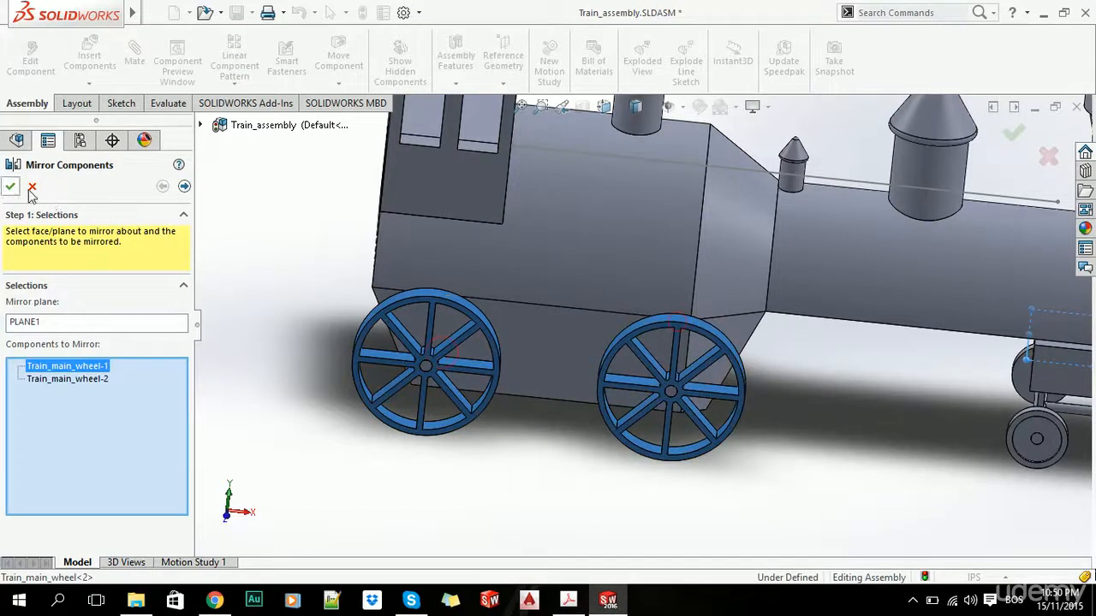
{"action": "left_click", "coordinate": [10, 192]}
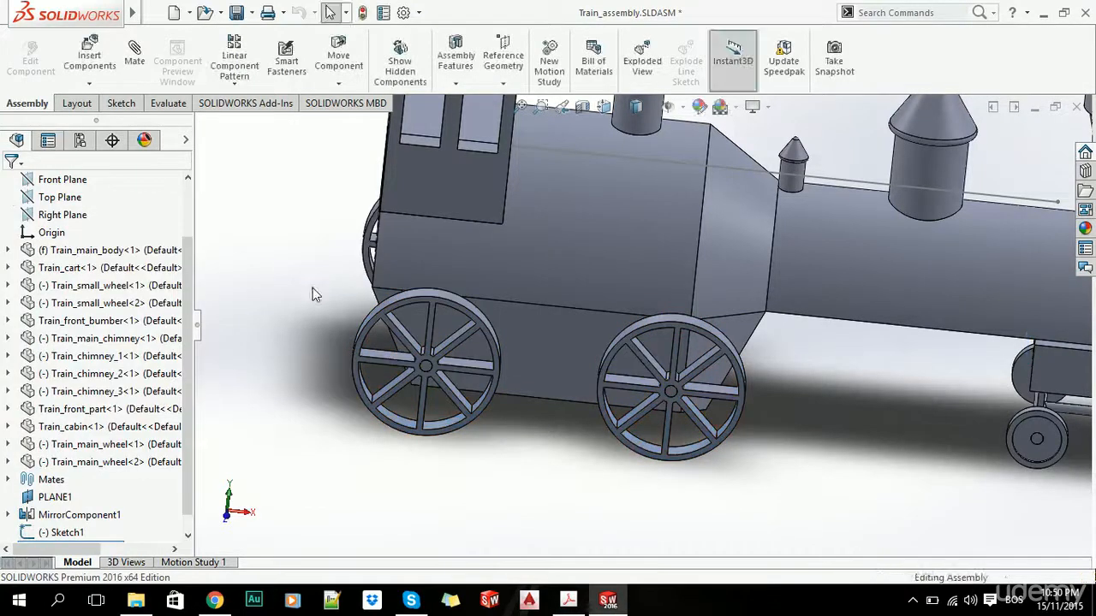
Step: Delete the leftover Sketch1 from the assembly
{"action": "scroll", "coordinate": [558, 342], "scroll_direction": "down", "scroll_amount": 3}
{"action": "mouse_move", "coordinate": [559, 343]}
{"action": "middle_mouse_down"}
{"action": "mouse_move", "coordinate": [705, 296]}
{"action": "mouse_move", "coordinate": [727, 374]}
{"action": "mouse_move", "coordinate": [614, 299]}
{"action": "mouse_move", "coordinate": [538, 339]}
{"action": "mouse_move", "coordinate": [548, 346]}
{"action": "middle_mouse_up"}
{"action": "scroll", "coordinate": [548, 346], "scroll_direction": "up", "scroll_amount": 2}
{"action": "scroll", "coordinate": [86, 462], "scroll_direction": "down", "scroll_amount": 1}
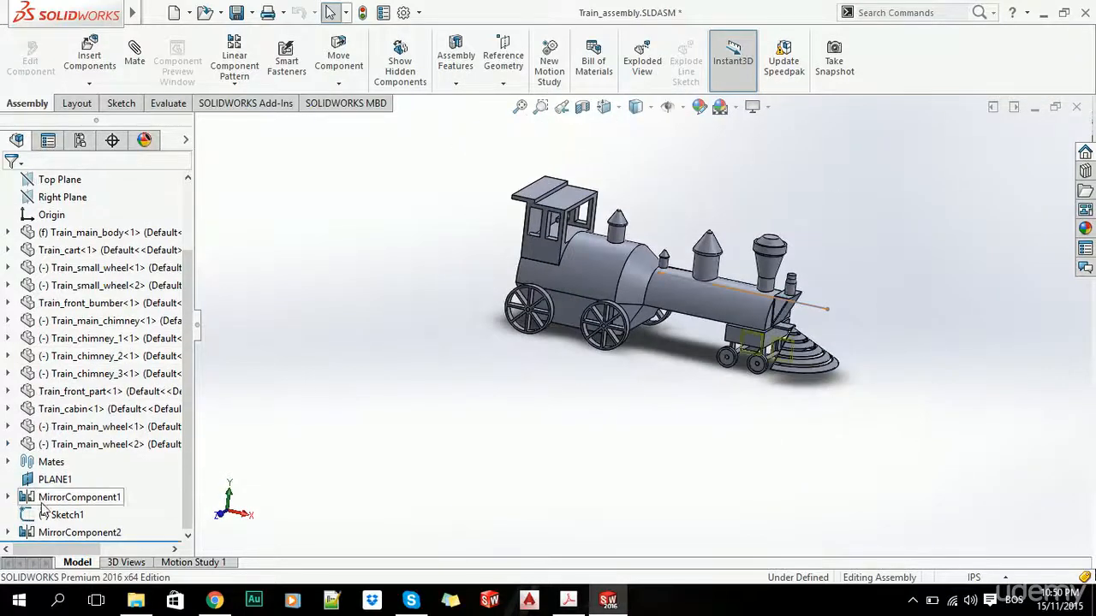
{"action": "left_click", "coordinate": [54, 517]}
{"action": "key", "text": "Delete"}
{"action": "key", "text": "Return"}
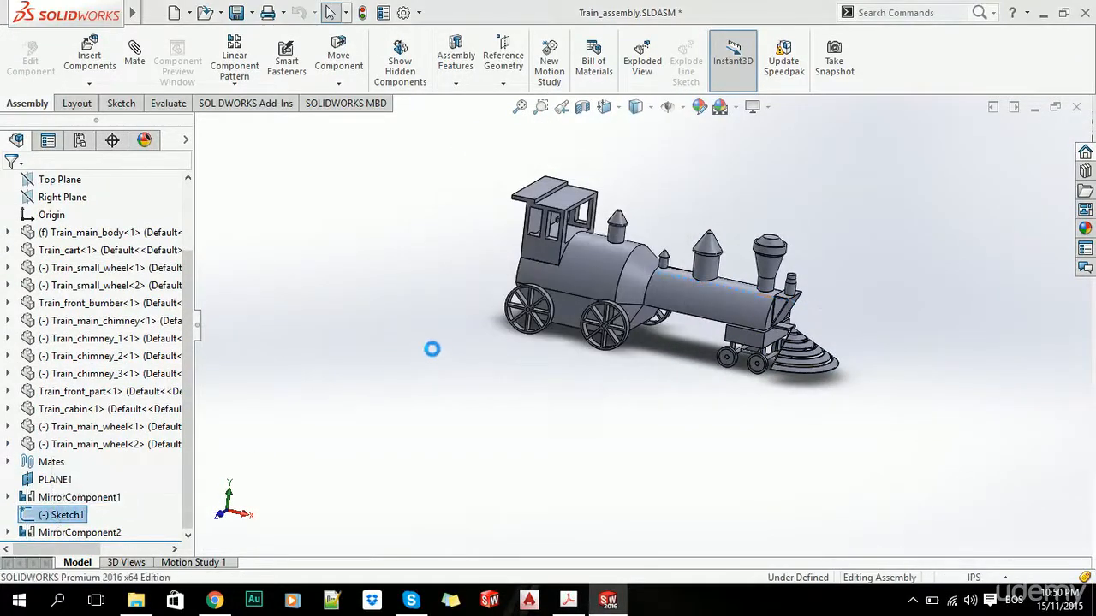
Step: Examine the assembled locomotive and its wheels from the front, isometric and rear viewing angles
{"action": "middle_click_drag", "start_coordinate": [442, 345], "coordinate": [742, 321]}
{"action": "key", "text": "ctrl+1"}
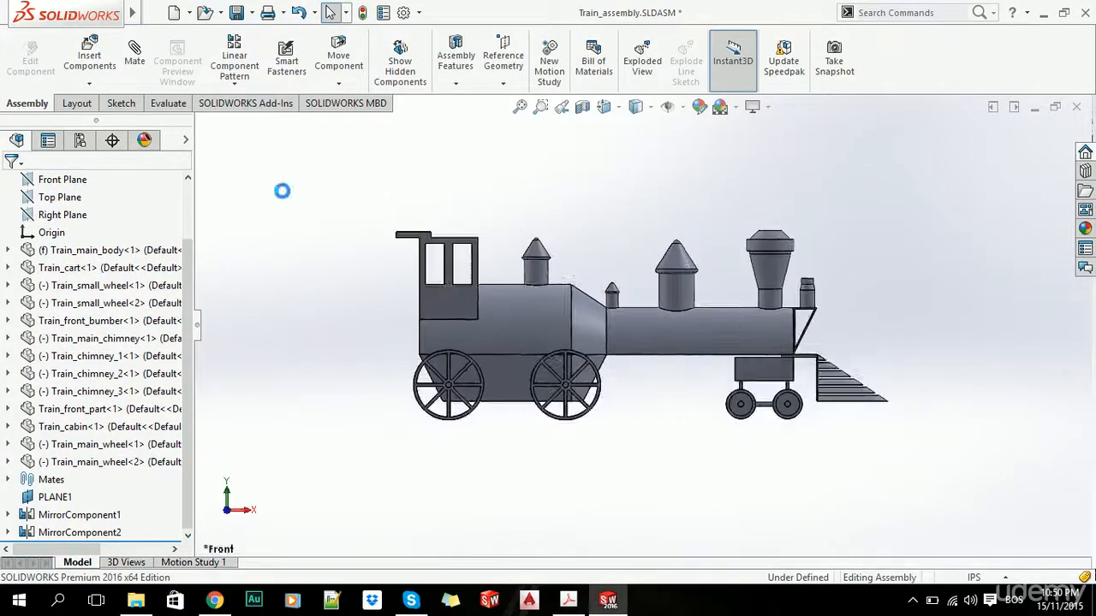
{"action": "scroll", "coordinate": [599, 402], "scroll_direction": "down", "scroll_amount": 2}
{"action": "middle_click_drag", "start_coordinate": [600, 403], "coordinate": [613, 429]}
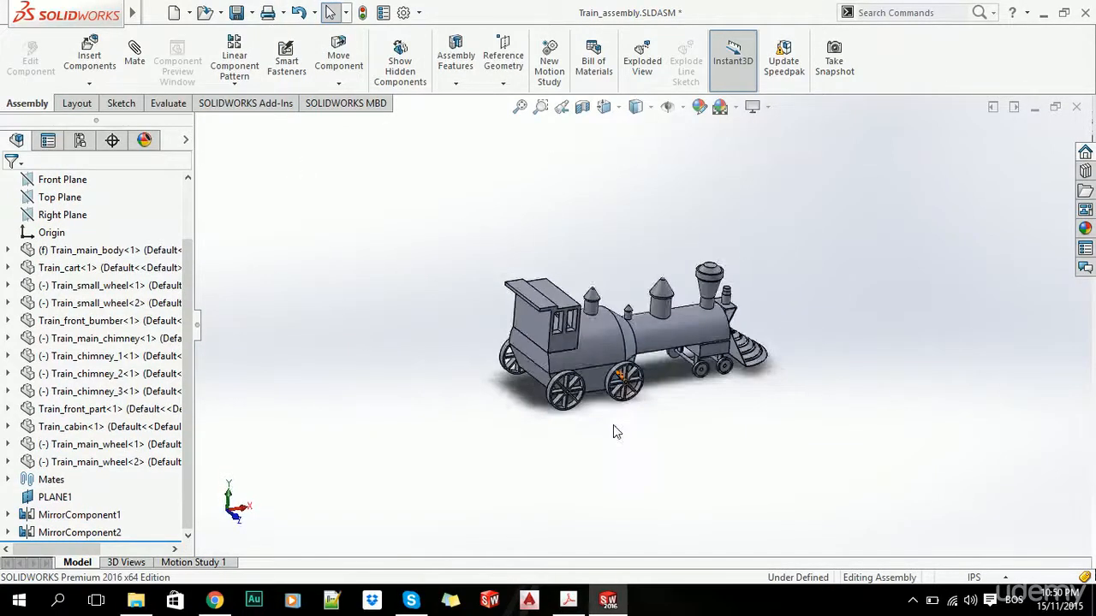
{"action": "key", "text": "ctrl+7"}
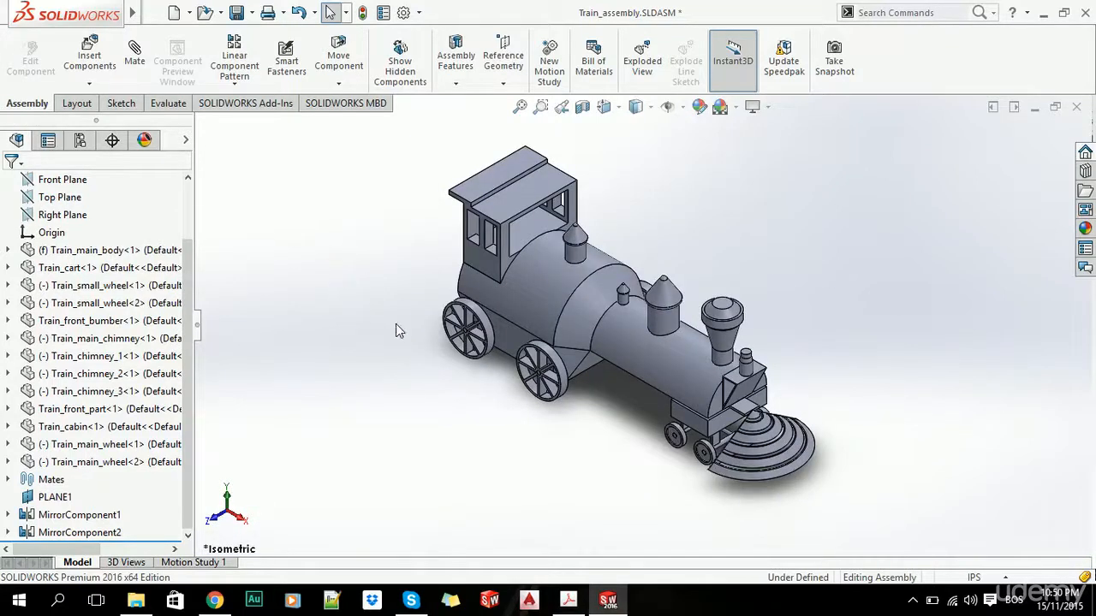
{"action": "key", "text": "ctrl+1"}
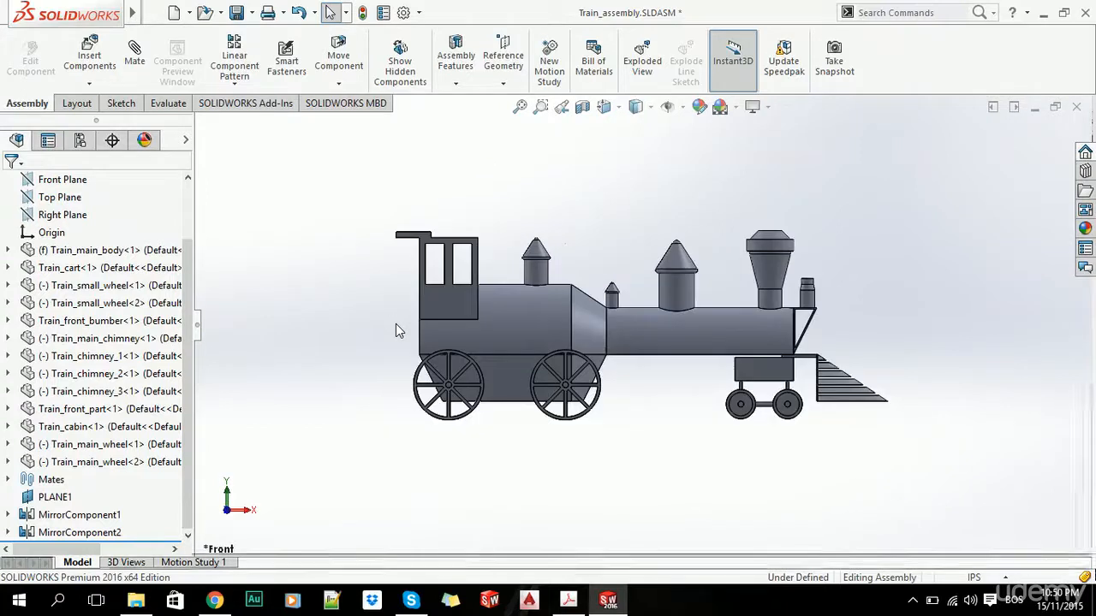
{"action": "scroll", "coordinate": [396, 324], "scroll_direction": "up", "scroll_amount": 3}
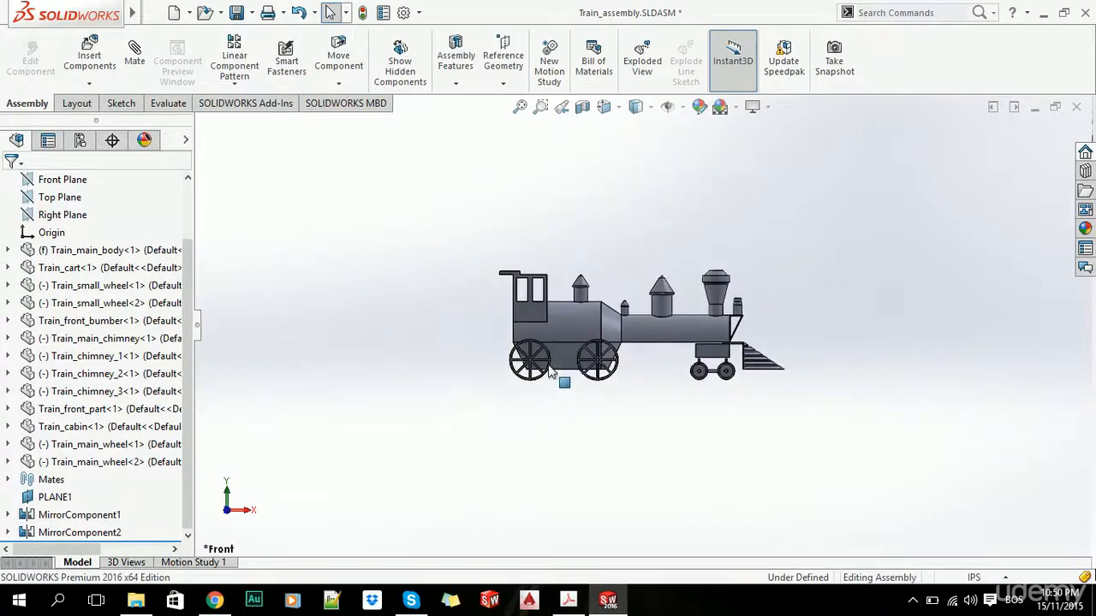
{"action": "middle_click_drag", "start_coordinate": [553, 370], "coordinate": [598, 432]}
Step: Update the standard views so the Left view of the locomotive becomes the Front view, and show the assembly in isometric view
{"action": "key", "text": "ctrl+3"}
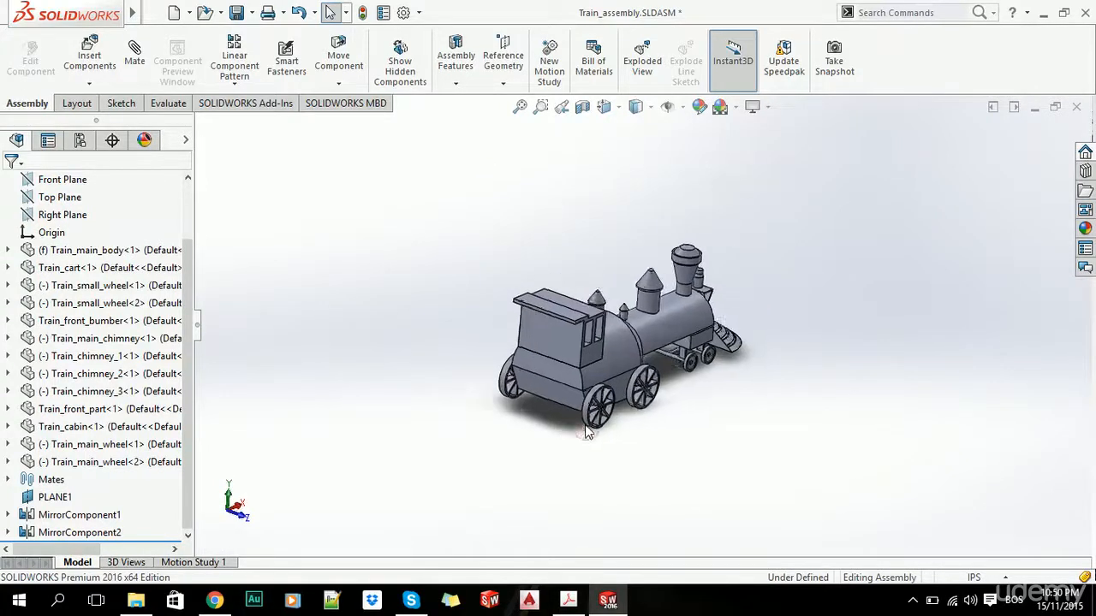
{"action": "key", "text": "space"}
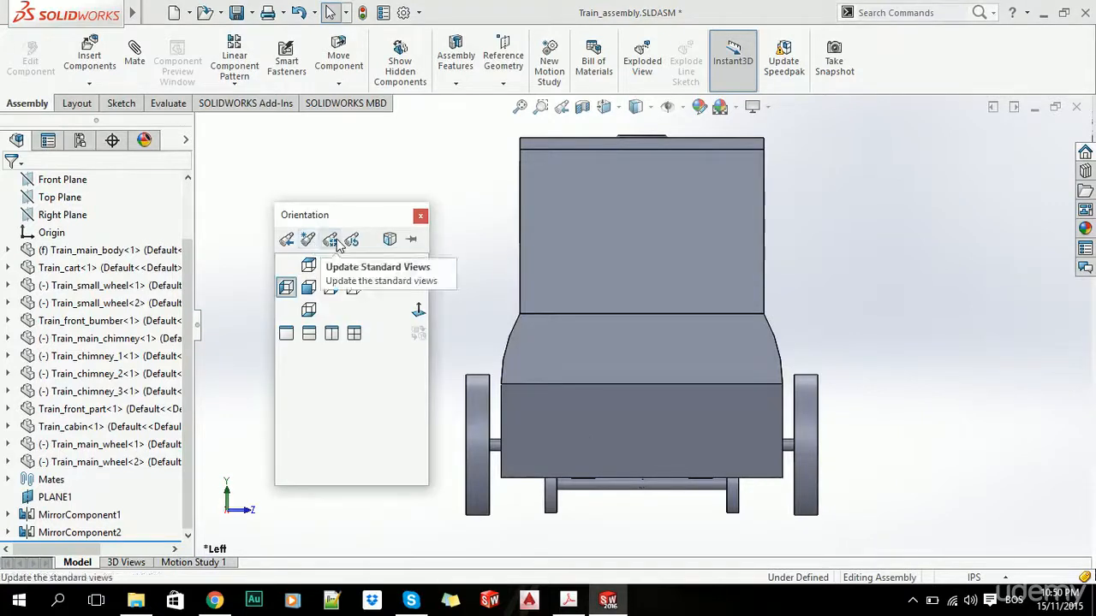
{"action": "left_click", "coordinate": [331, 241]}
{"action": "left_click", "coordinate": [309, 287]}
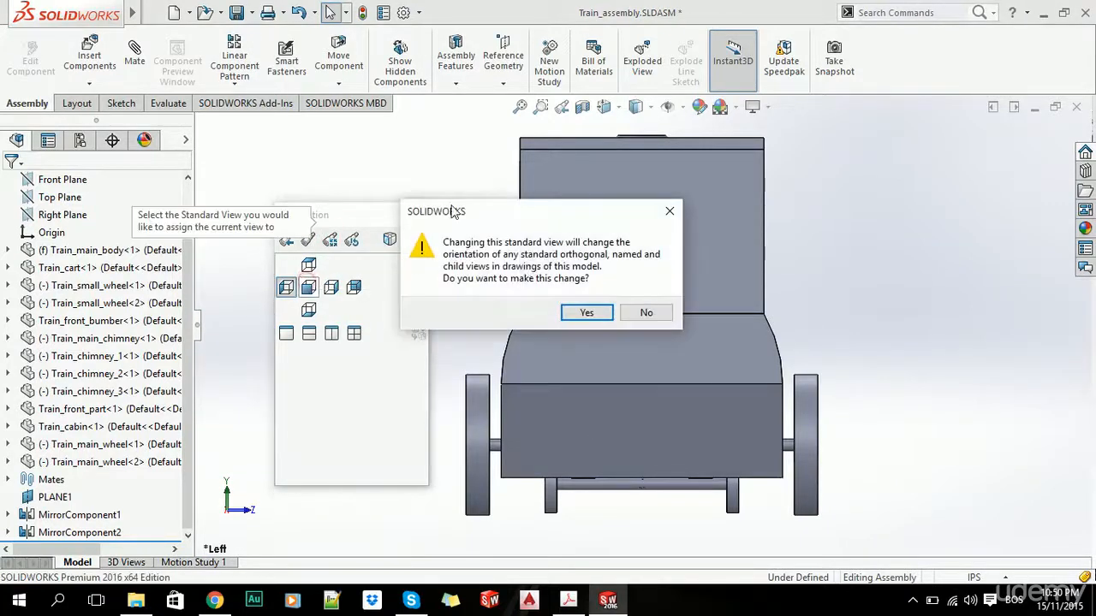
{"action": "left_click", "coordinate": [572, 313]}
{"action": "left_click", "coordinate": [286, 333]}
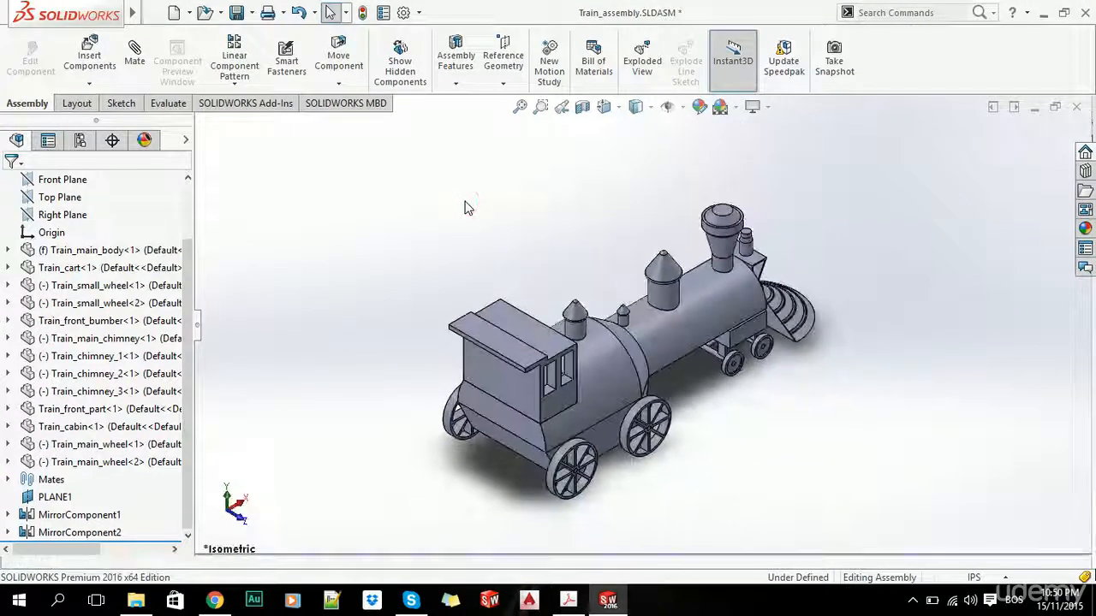
Step: Save Train_assembly.SLDASM together with the modified Train_main_body.SLDPRT
{"action": "left_click", "coordinate": [153, 12]}
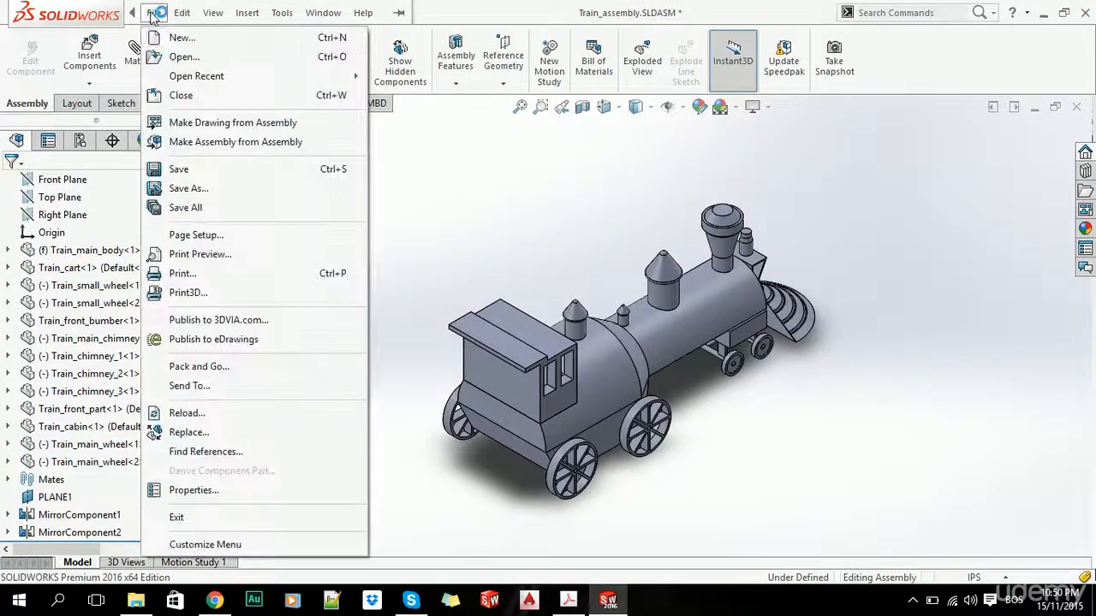
{"action": "left_click", "coordinate": [190, 167]}
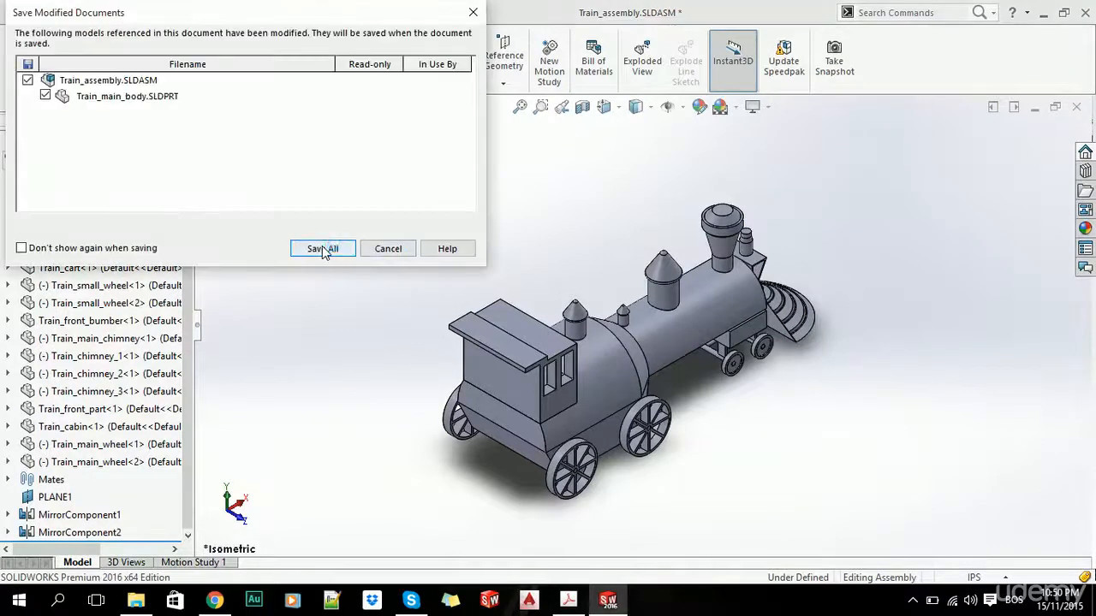
{"action": "left_click", "coordinate": [322, 249]}
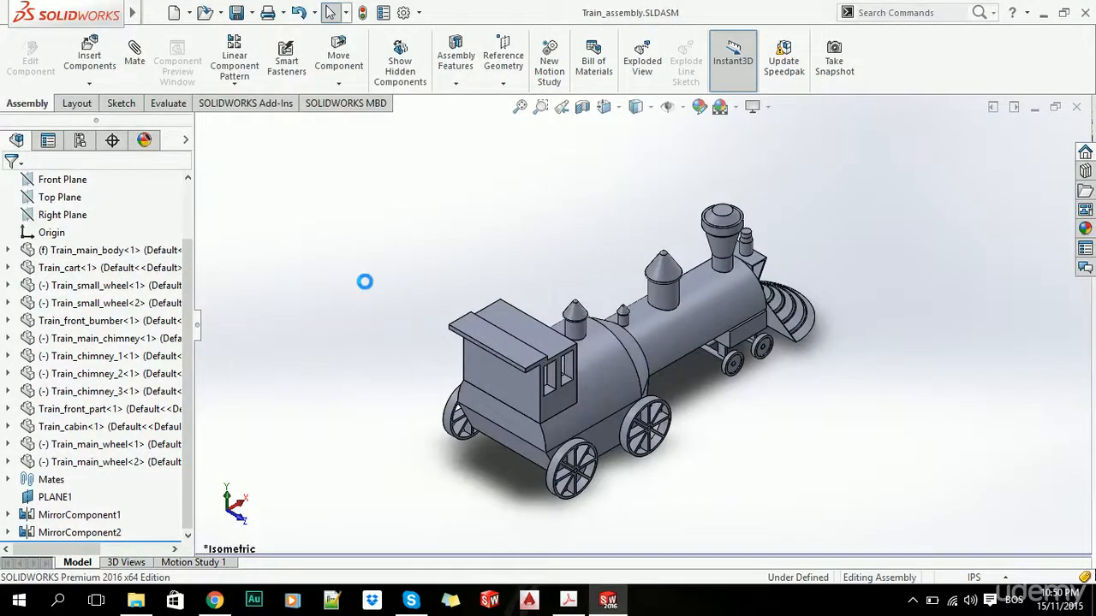